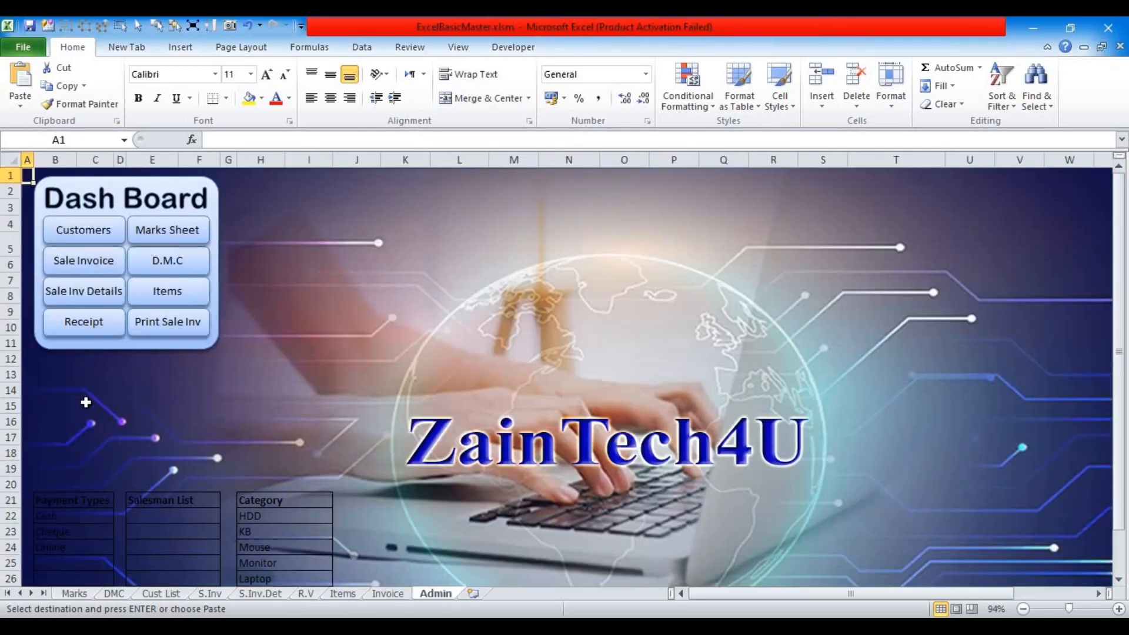
Tour the finished workbook from its dashboard, viewing the marks, D.M.C, customers, sale invoice, invoice details, receipt voucher, items and print invoice sheets
left_click(169, 231)
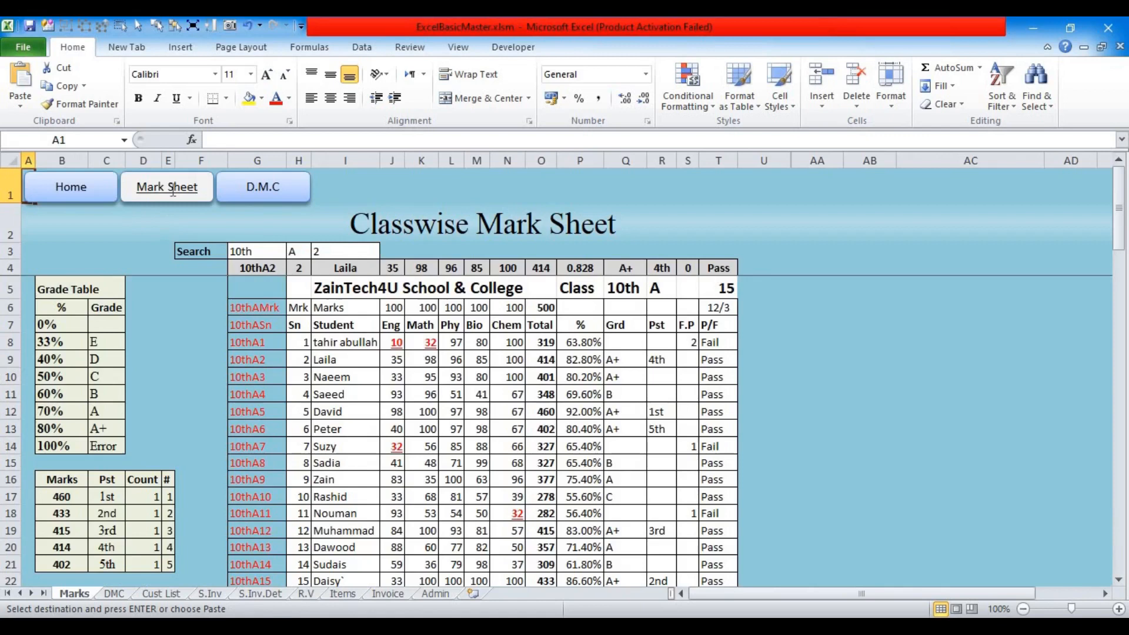
left_click(260, 190)
left_click(100, 200)
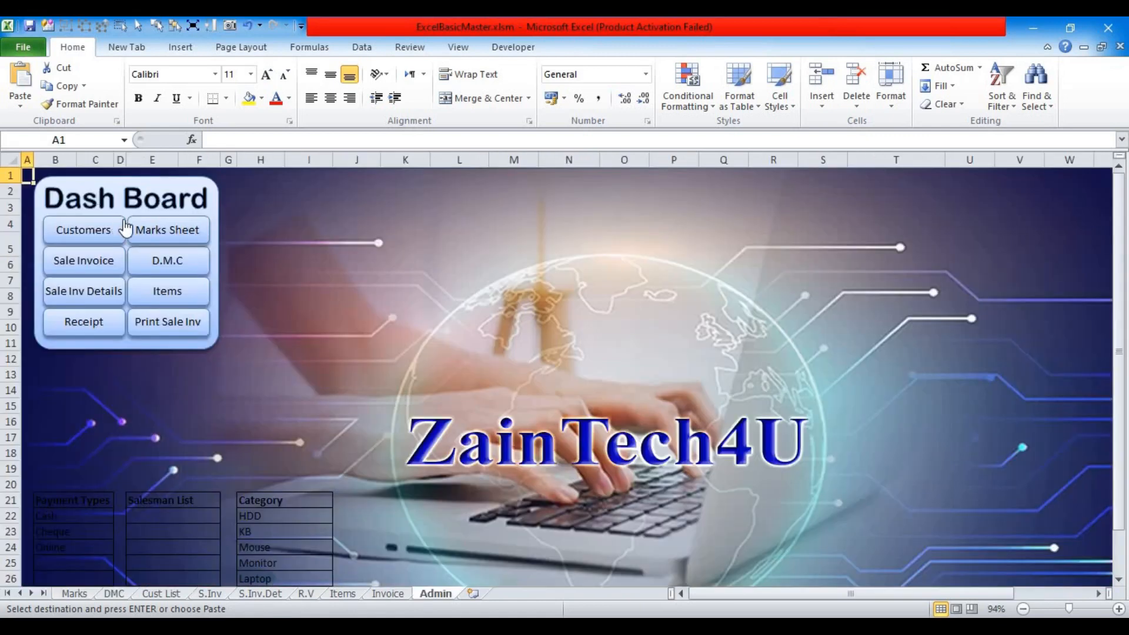
left_click(112, 223)
left_click(285, 200)
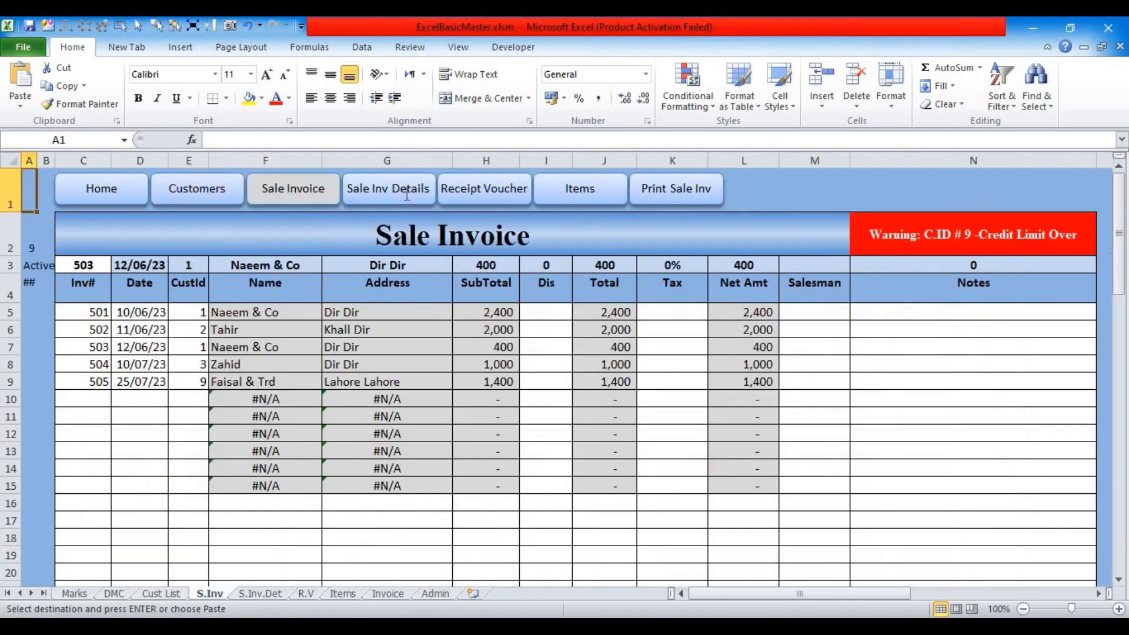
left_click(406, 200)
left_click(506, 194)
left_click(578, 188)
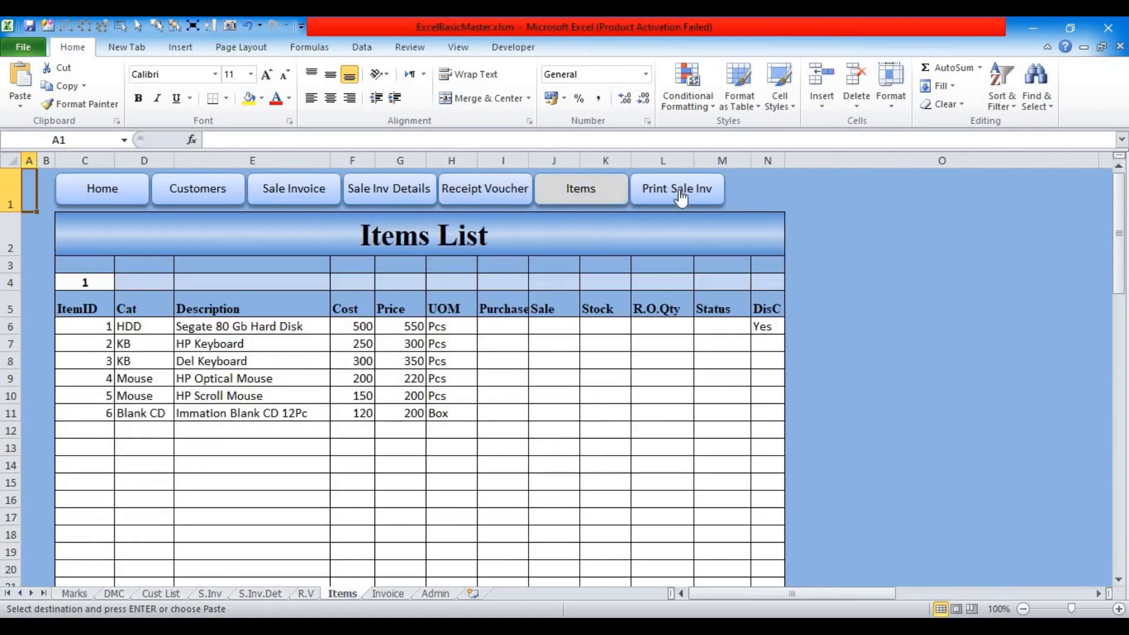
left_click(669, 194)
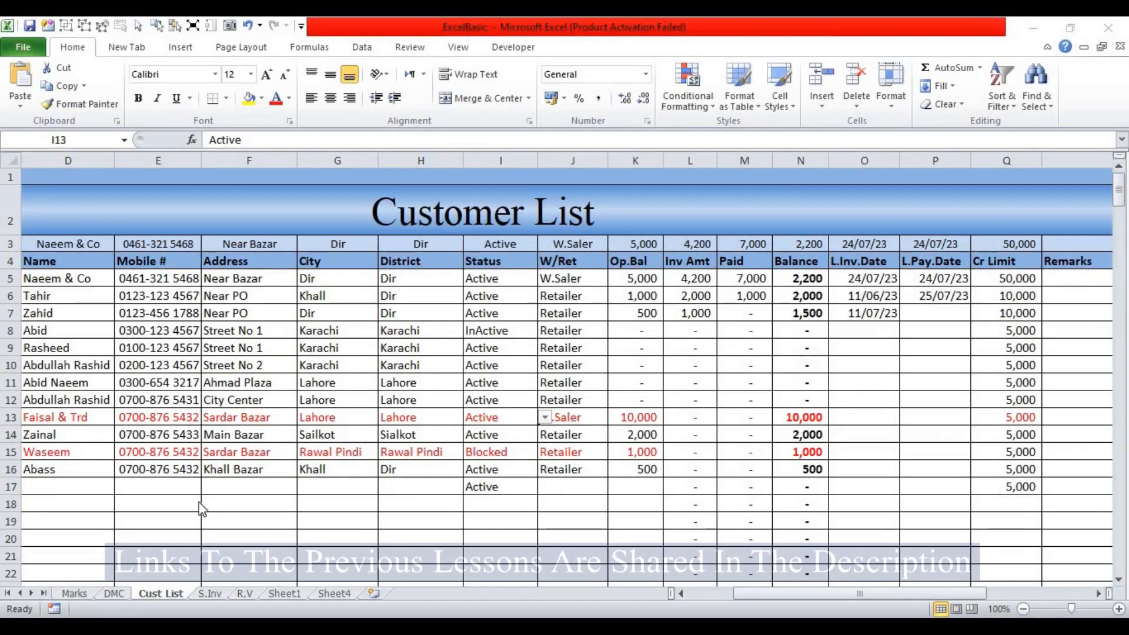
View the Marks sheet of the ExcelBasic workbook and set Sn to 3 on the DMC sheet
left_click(75, 594)
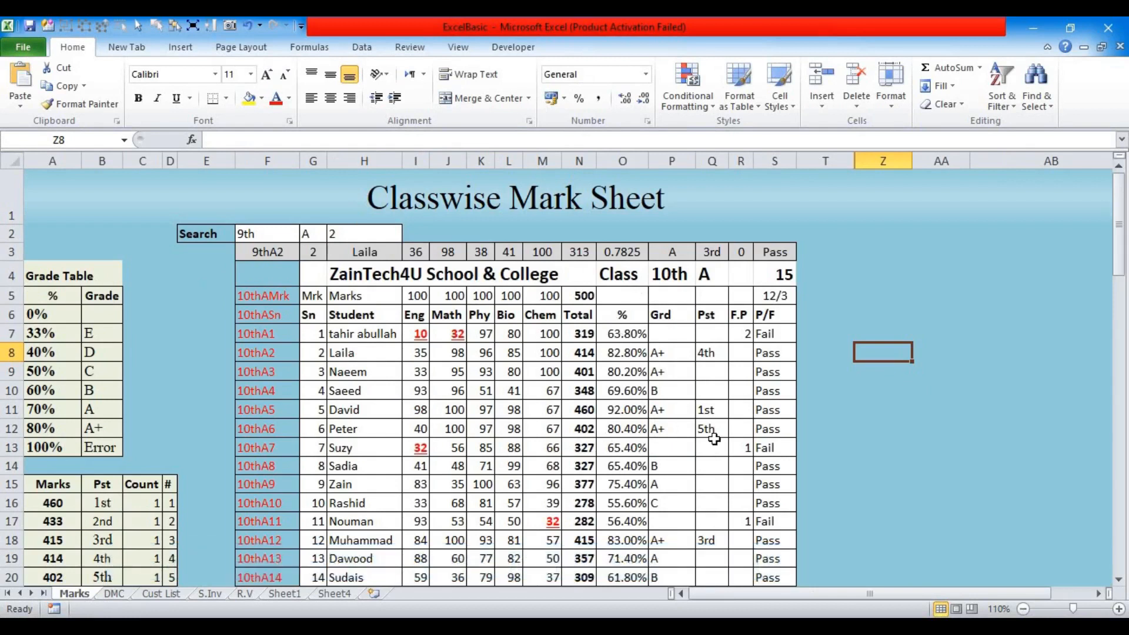
left_click(114, 594)
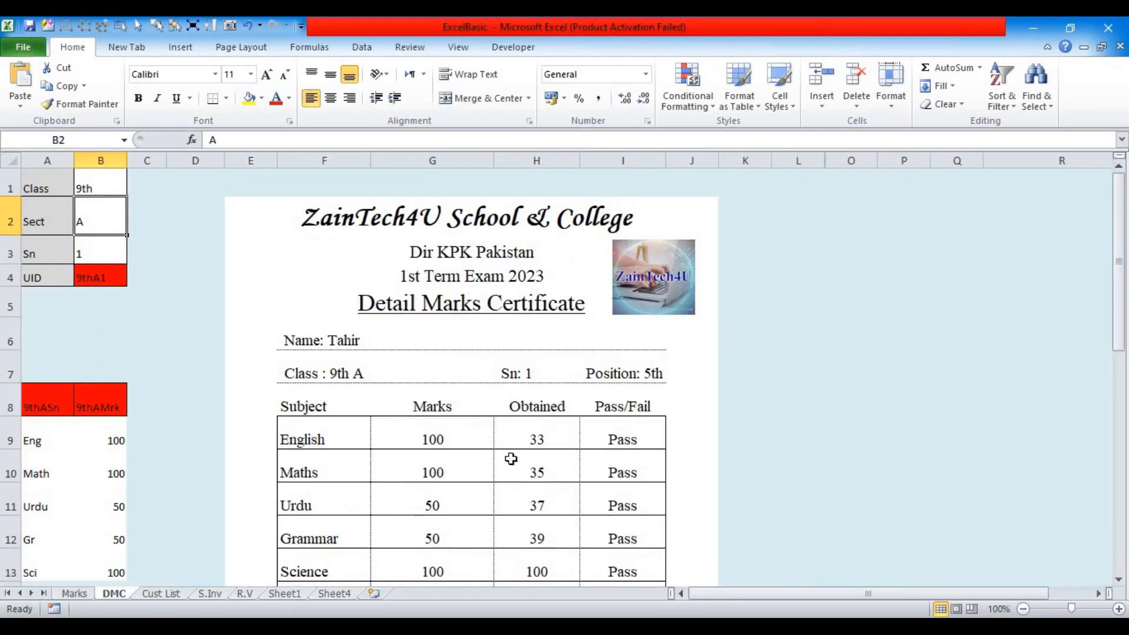
left_click(96, 253)
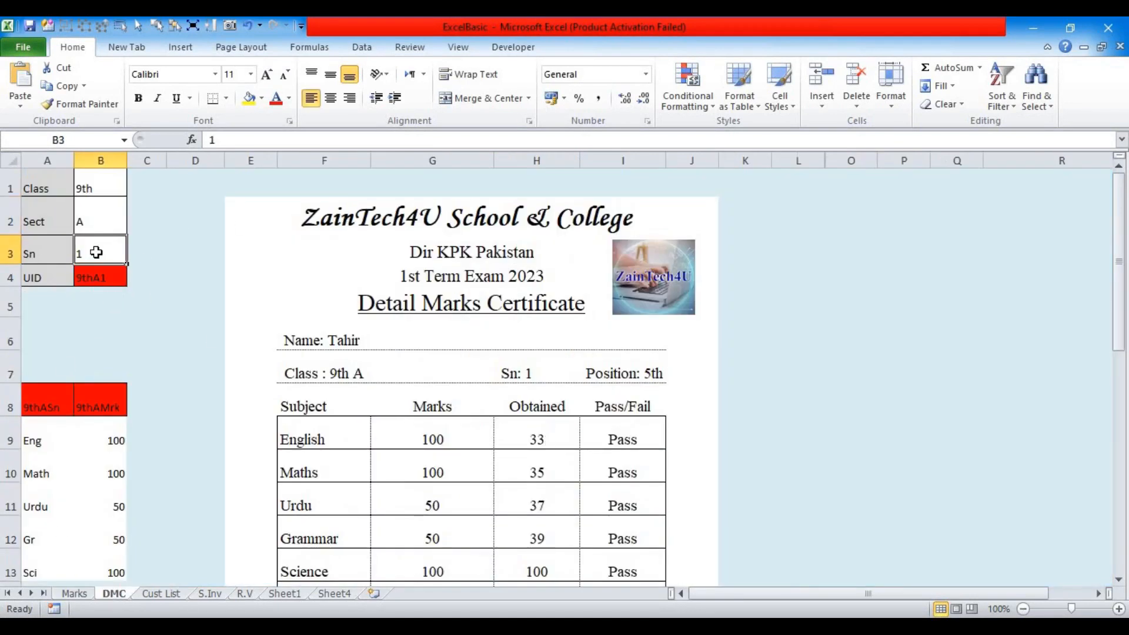
type("3")
key("Return")
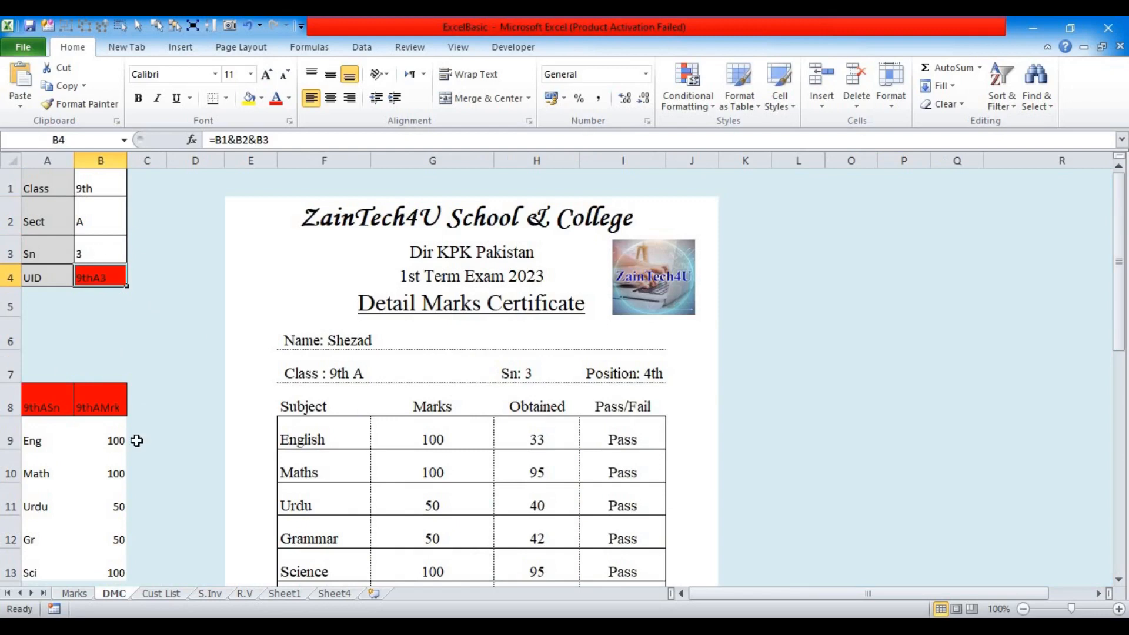
Look over the marks certificate on the DMC sheet and set its Class to 10th
scroll(162, 432, "down", 2)
scroll(240, 429, "up", 2)
left_click(103, 189)
type("10th")
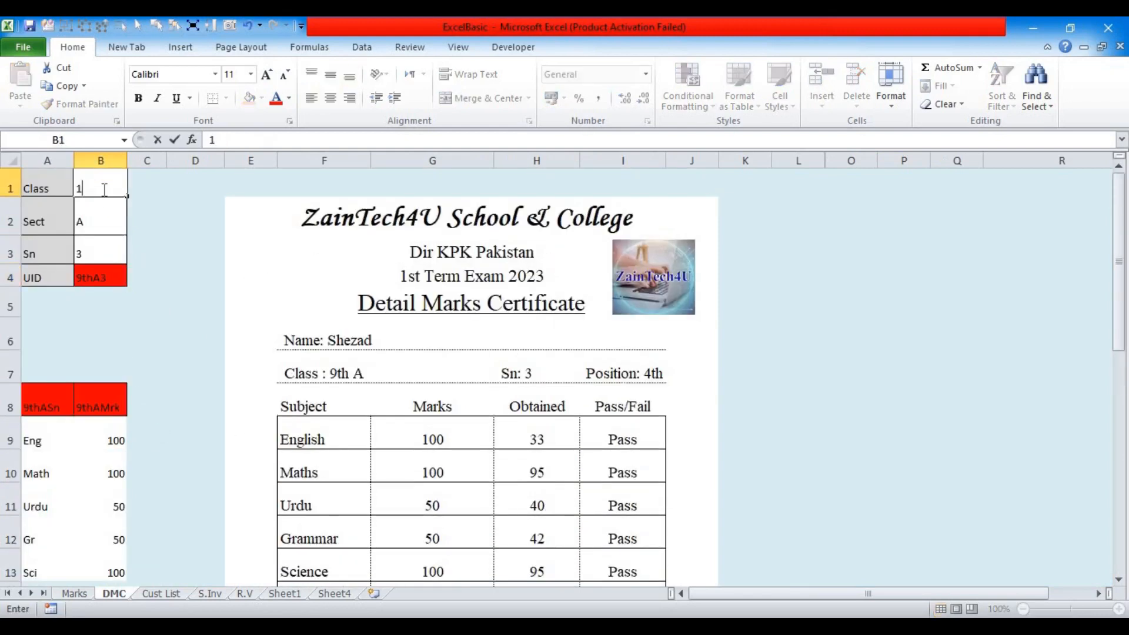
key("Return")
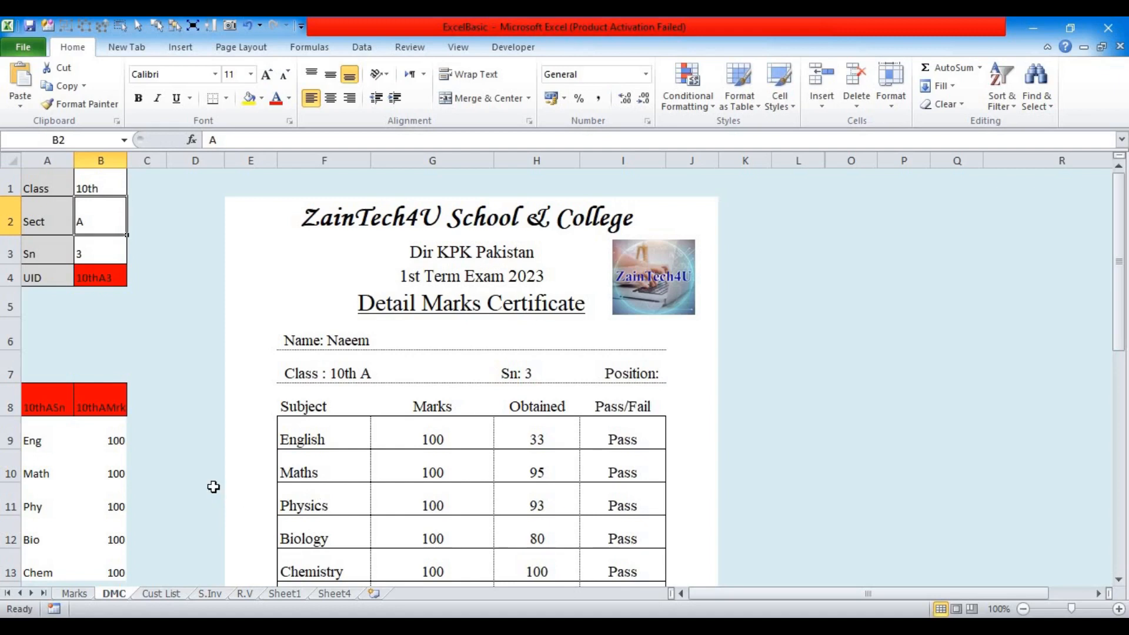
Look over the Cust List sheet including its C.ID column, and rename the Sheet1 worksheet as Admin
left_click(161, 593)
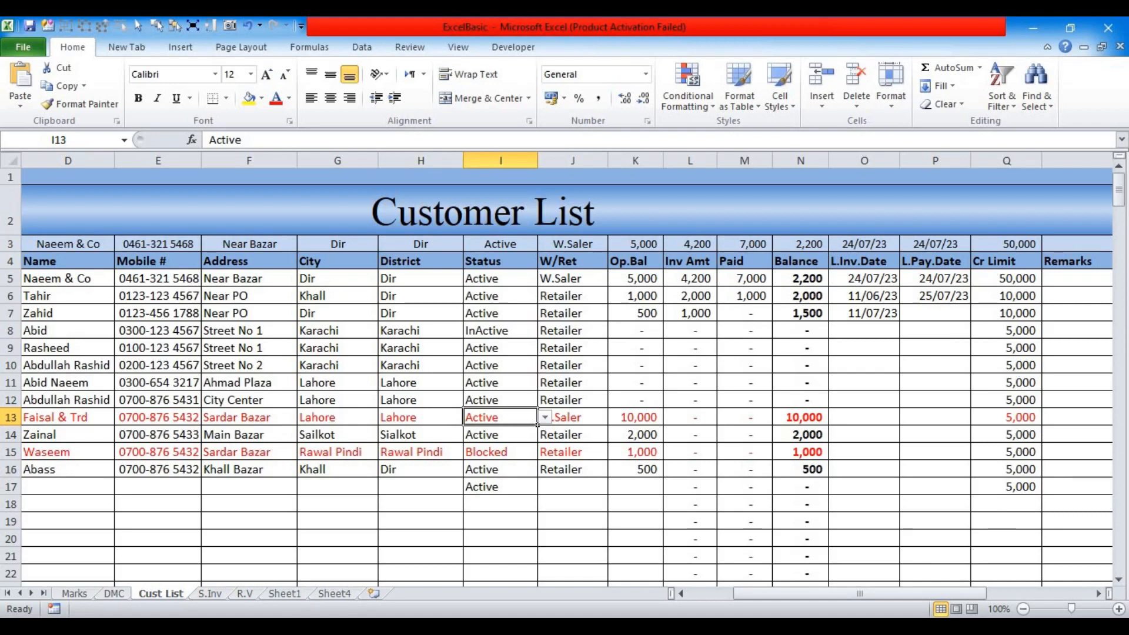
left_click_drag(860, 594, 815, 594)
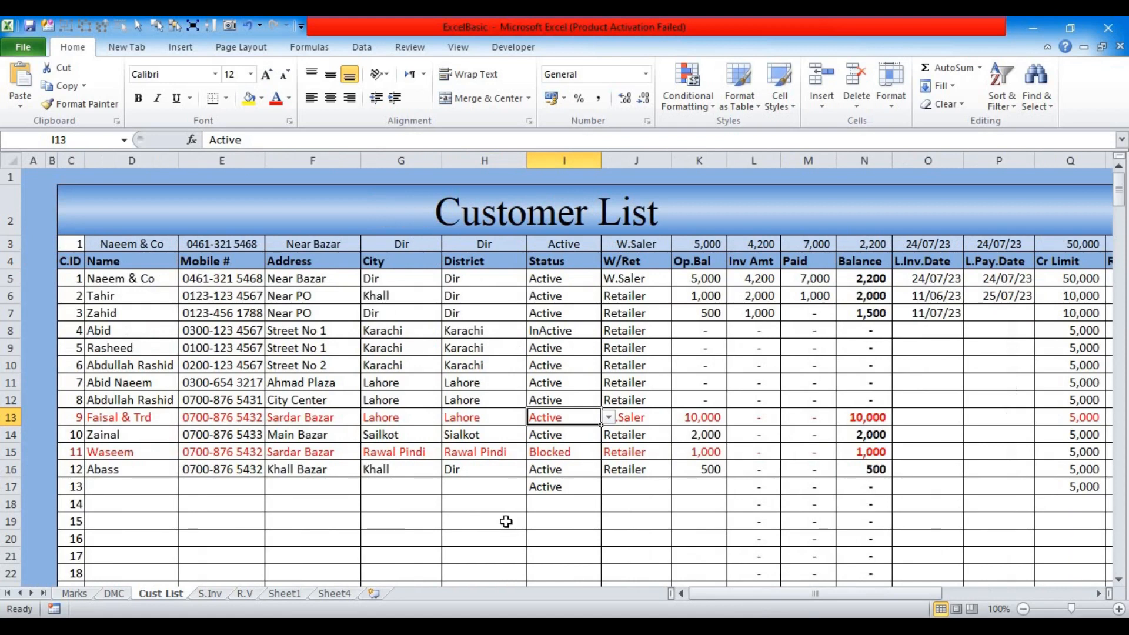
left_click(297, 596)
right_click(297, 596)
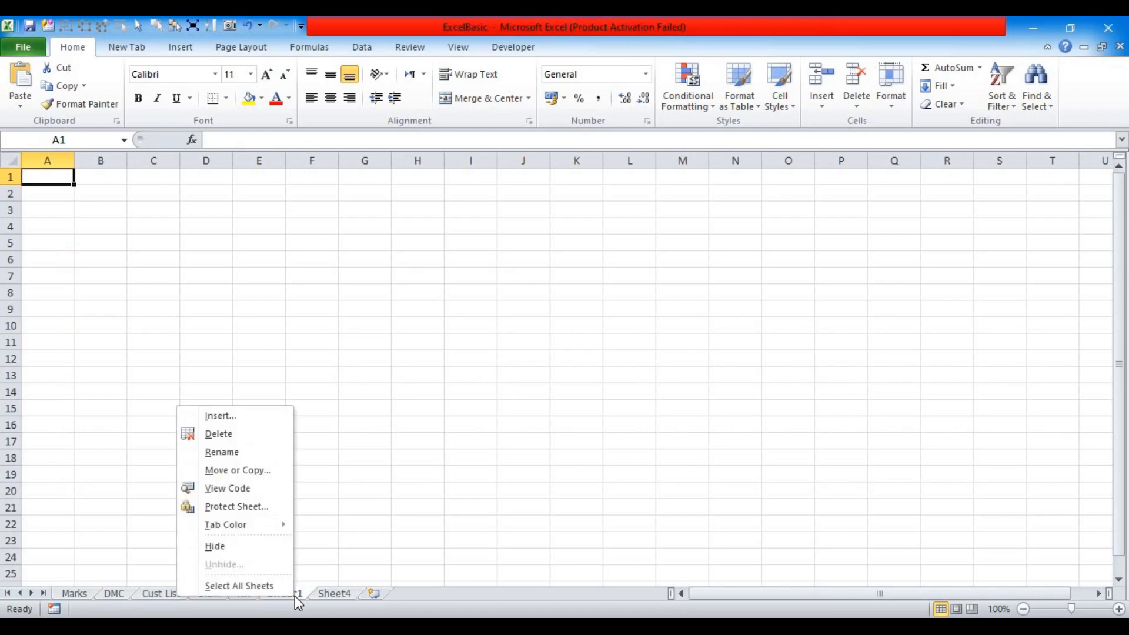
left_click(228, 453)
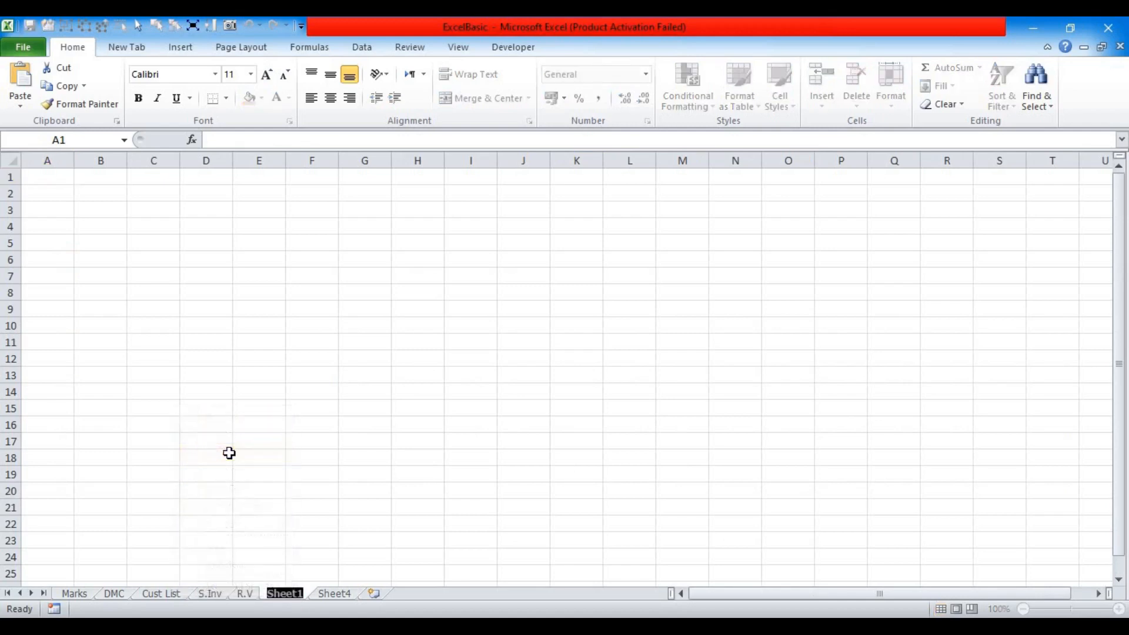
type("Admin")
key("Return")
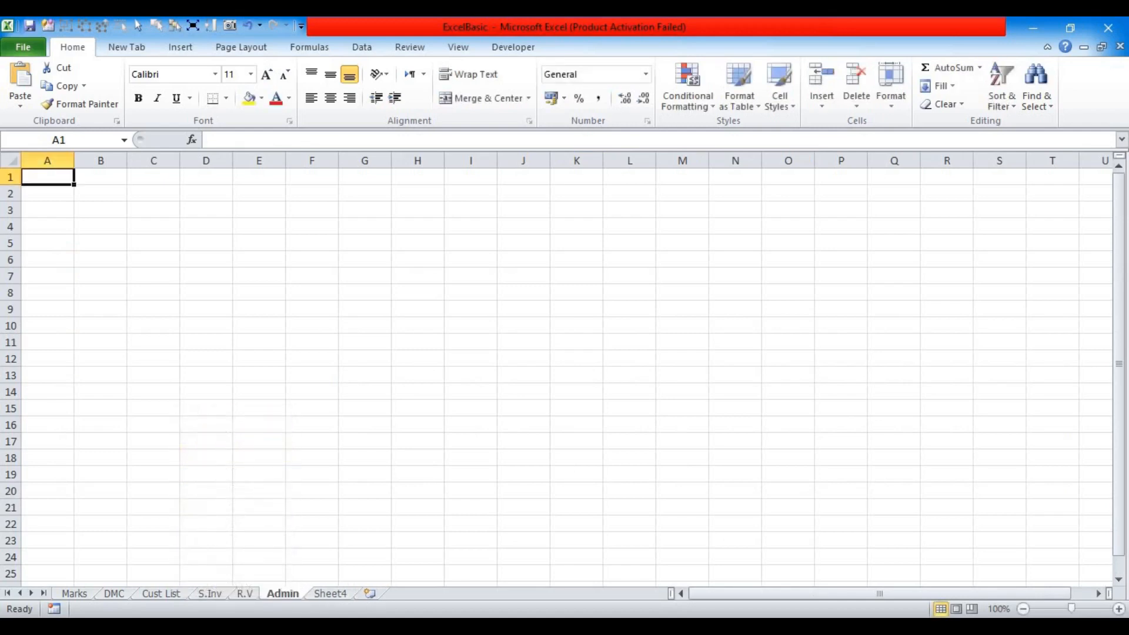
Set the ExcelBack picture as the Admin sheet's background and hide the sheet's gridlines
left_click(248, 51)
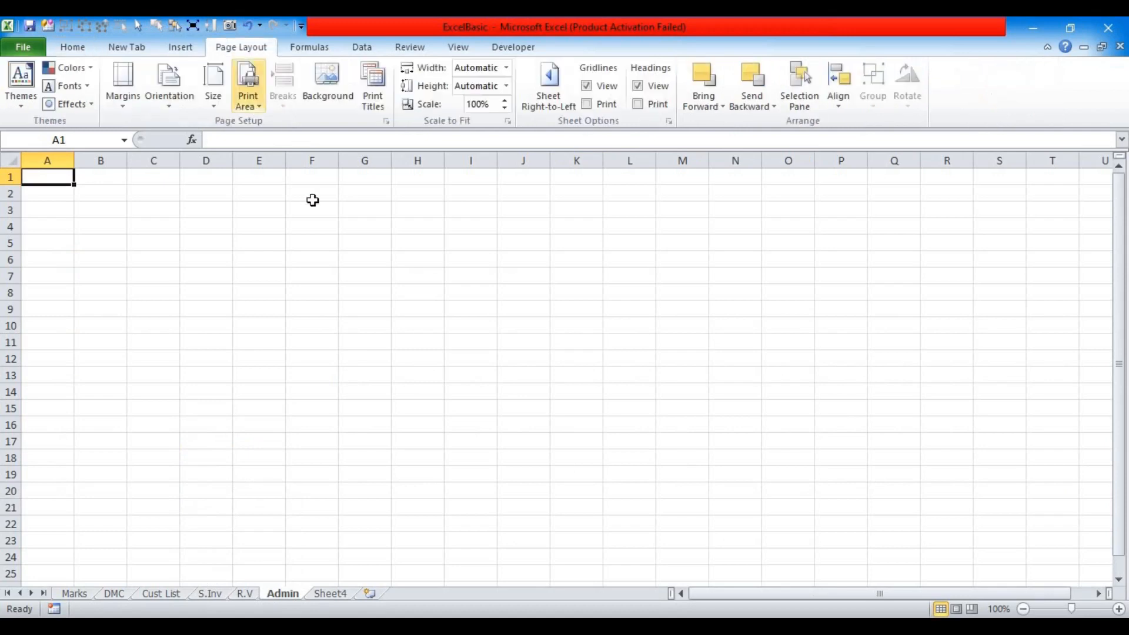
left_click(329, 94)
left_click(192, 299)
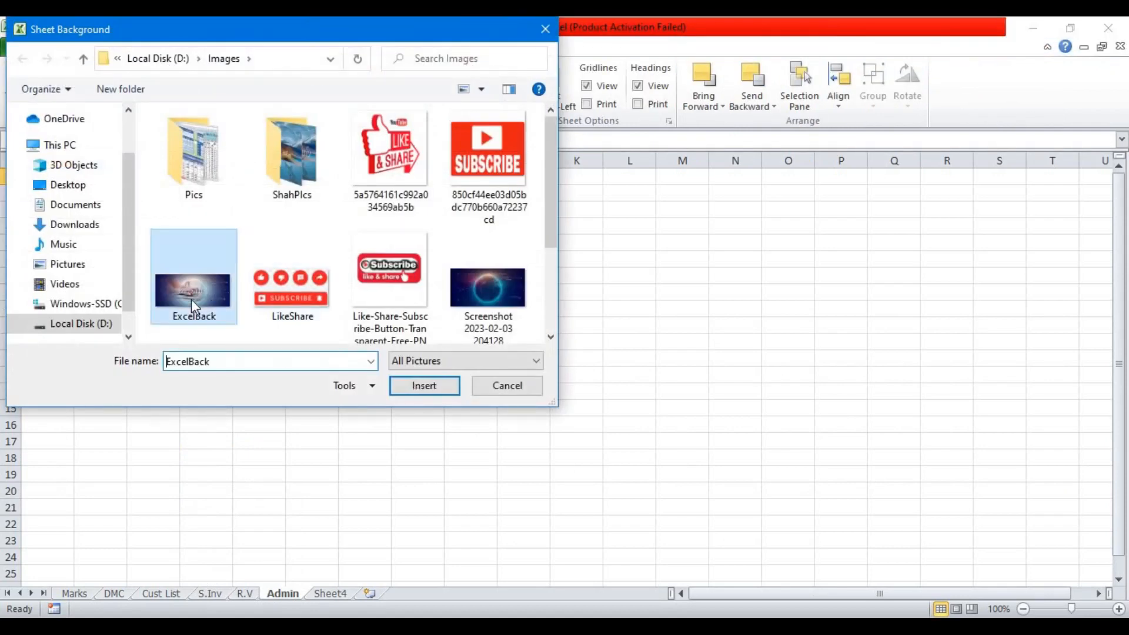
left_click(415, 388)
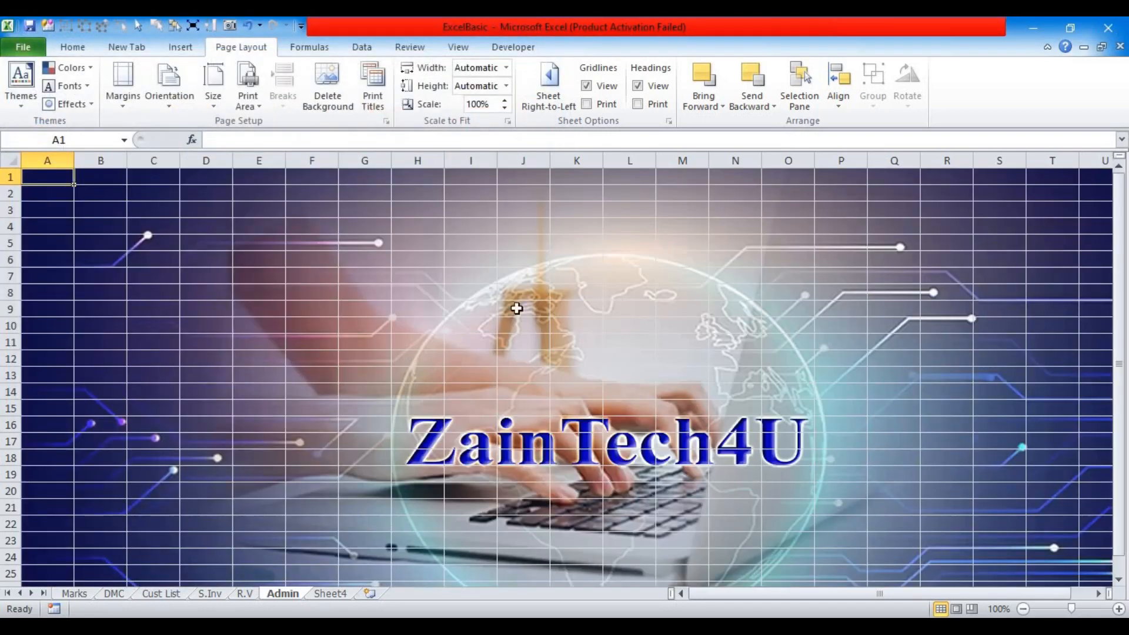
left_click(458, 47)
left_click(217, 98)
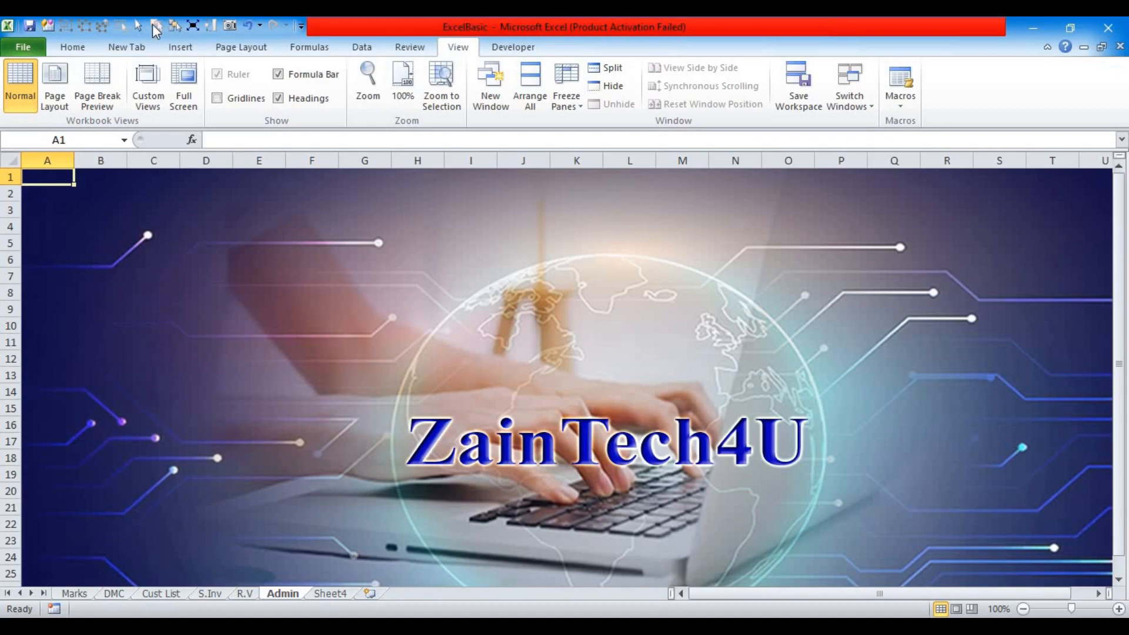
Try to add the Select Objects command from All Commands to the Quick Access Toolbar
left_click(300, 27)
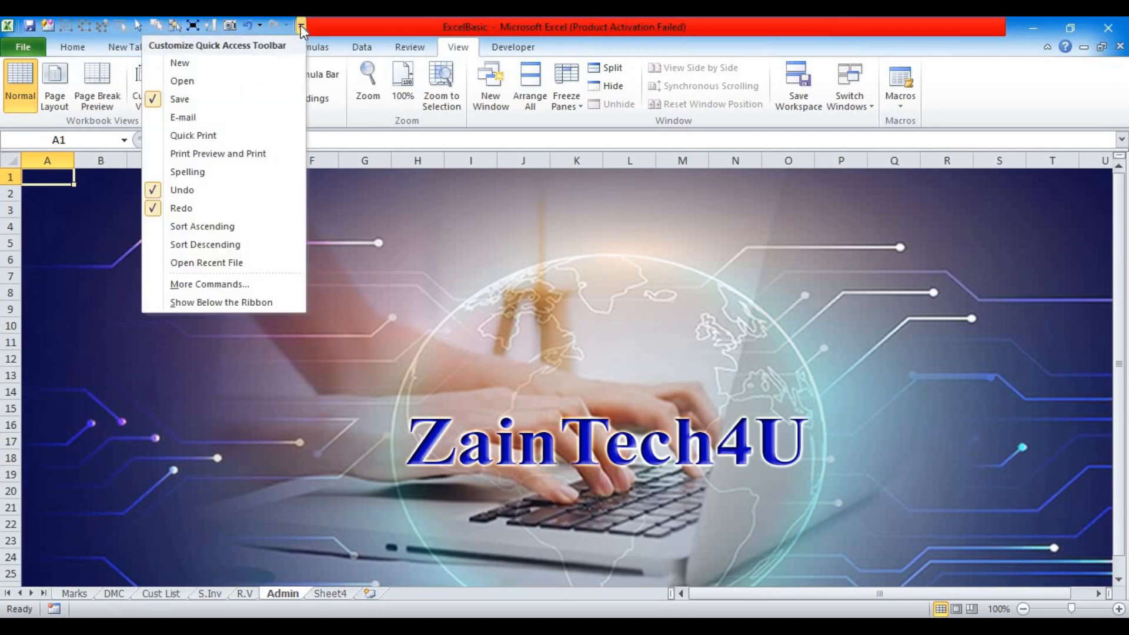
left_click(246, 288)
left_click(530, 145)
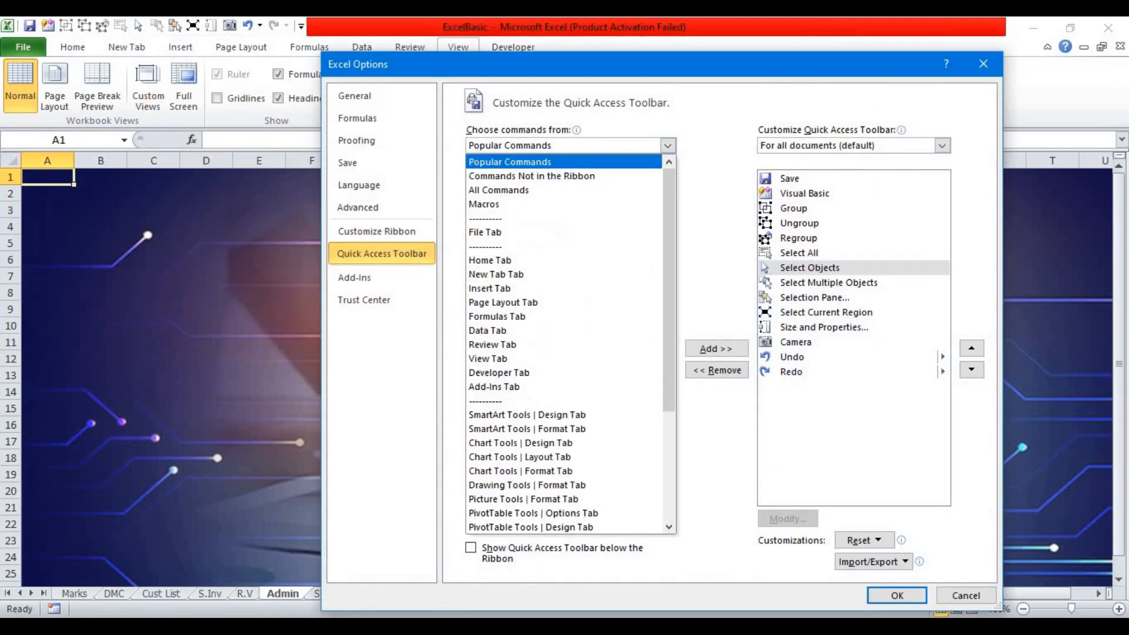
left_click(538, 190)
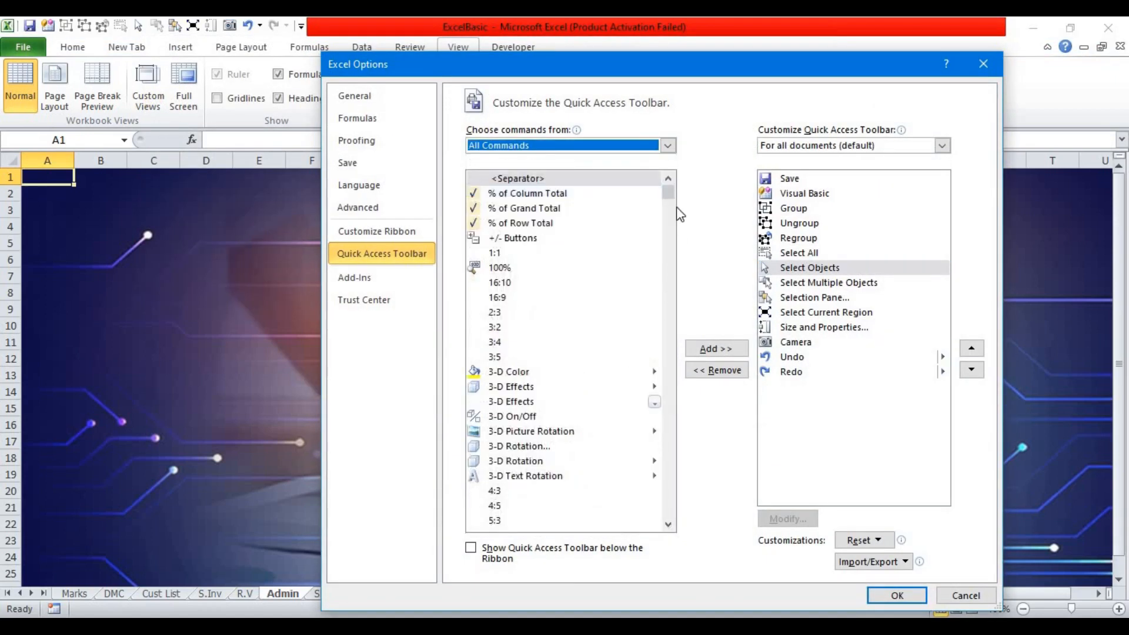
left_click_drag(668, 200, 677, 453)
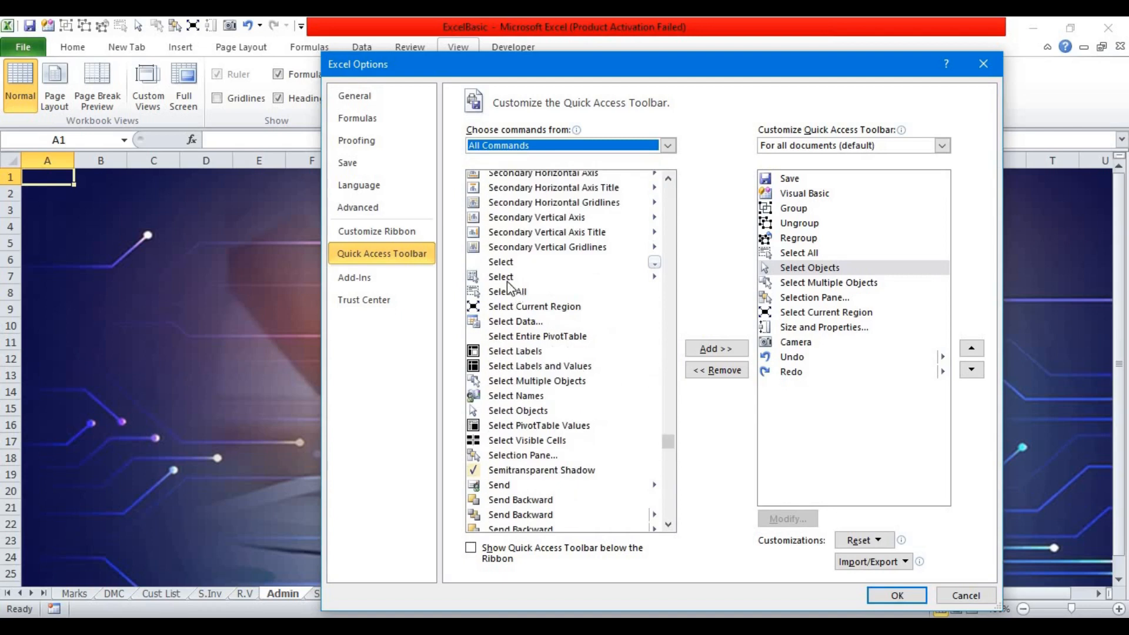
left_click(511, 410)
left_click(708, 349)
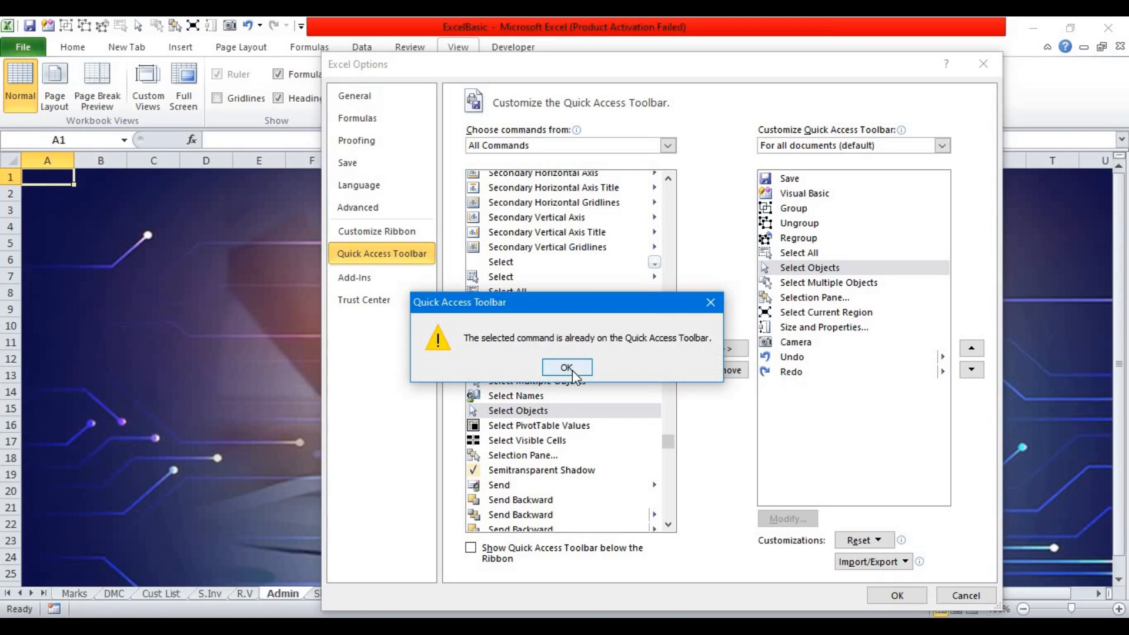
left_click(571, 369)
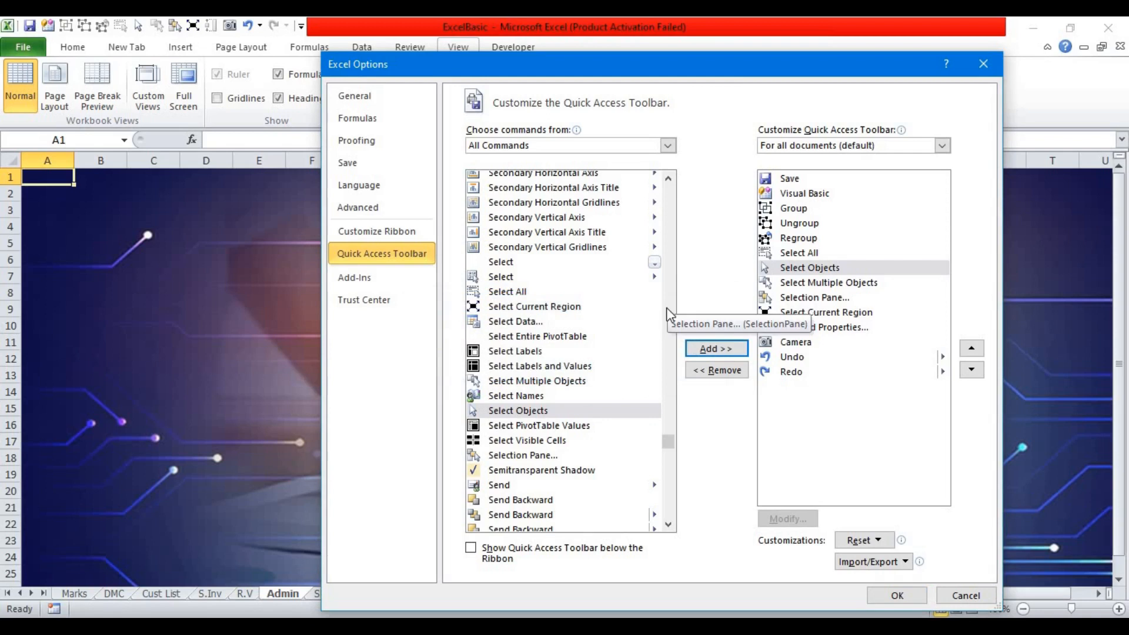
Find the Selection Pane command, try to add Camera to the Quick Access Toolbar, and close the options
left_click_drag(669, 441, 672, 452)
scroll(507, 350, "up", 3)
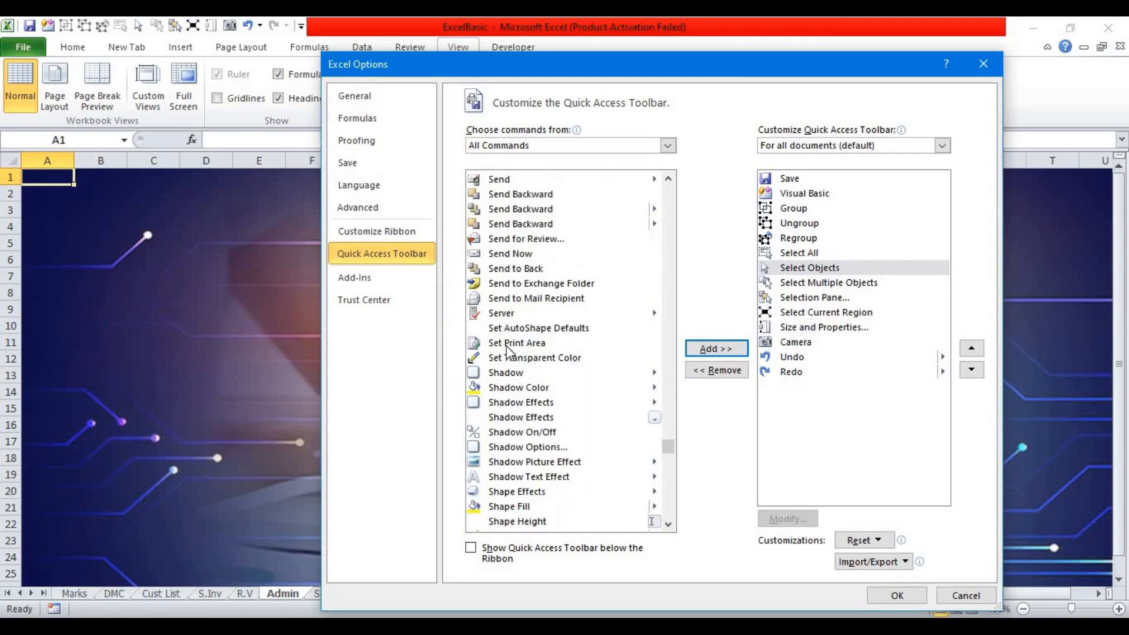
scroll(507, 350, "up", 3)
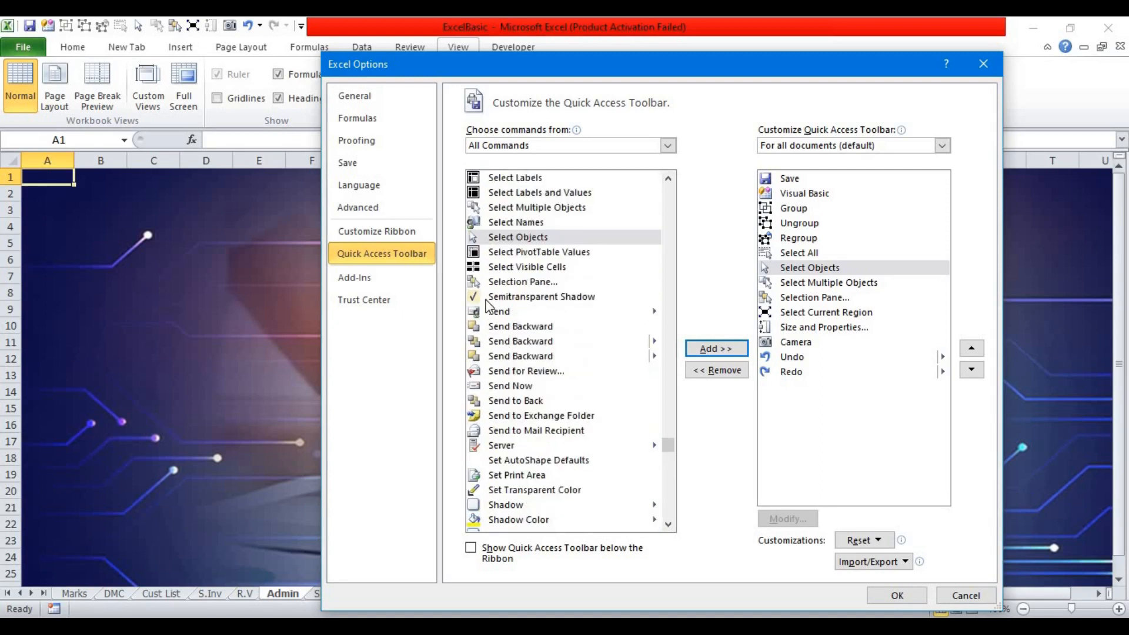
left_click(495, 284)
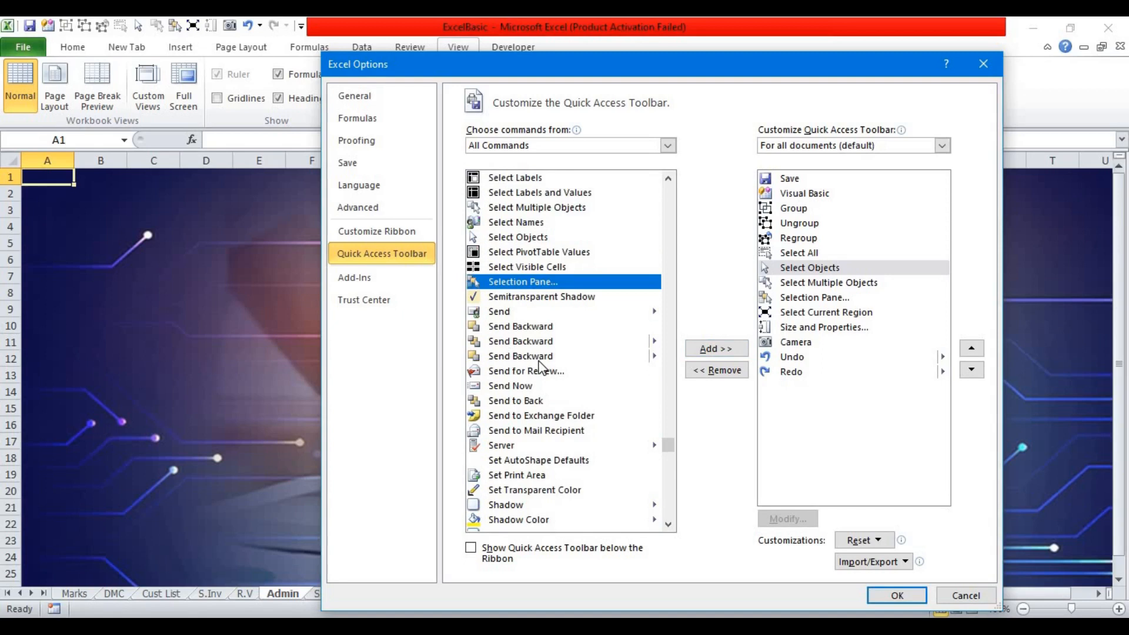
scroll(541, 367, "up", 20)
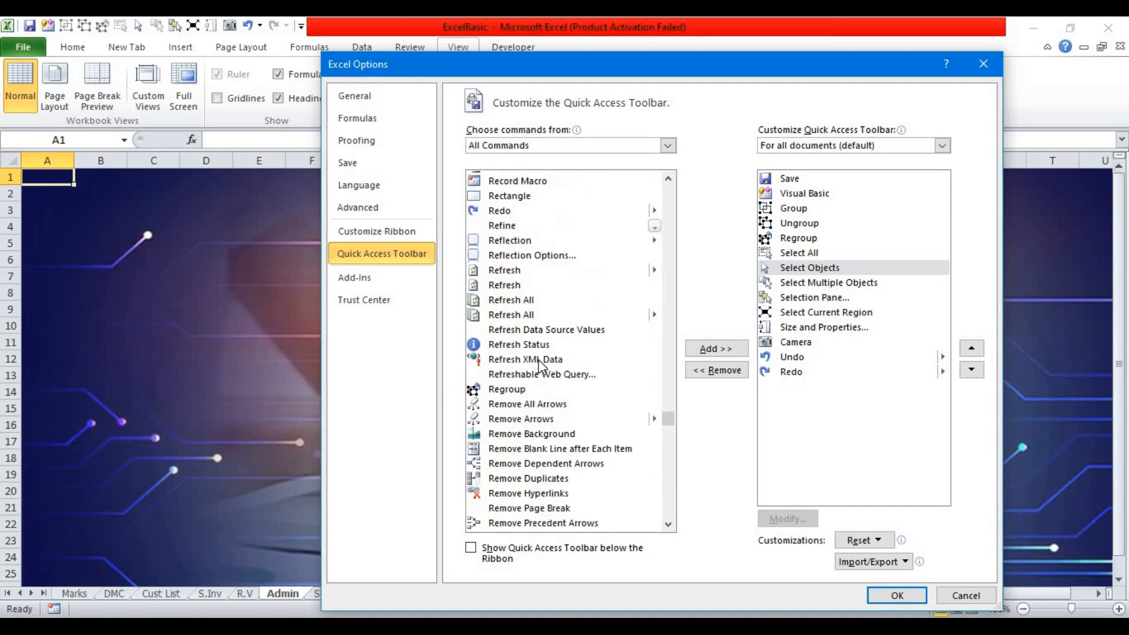
scroll(542, 367, "up", 20)
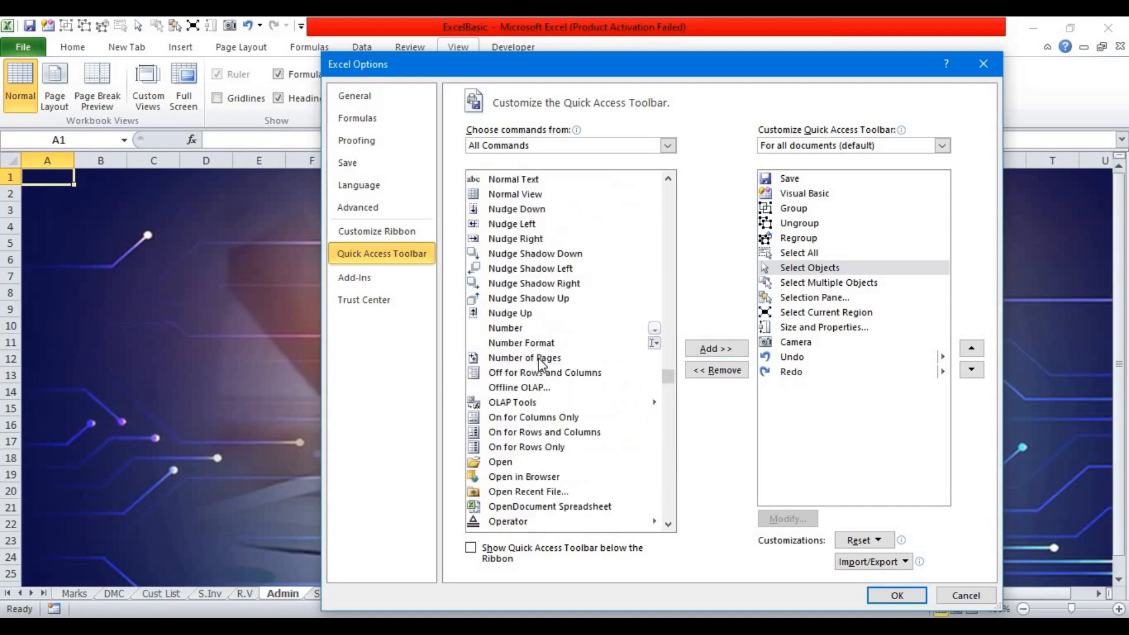
scroll(541, 364, "up", 8)
left_click_drag(669, 360, 669, 222)
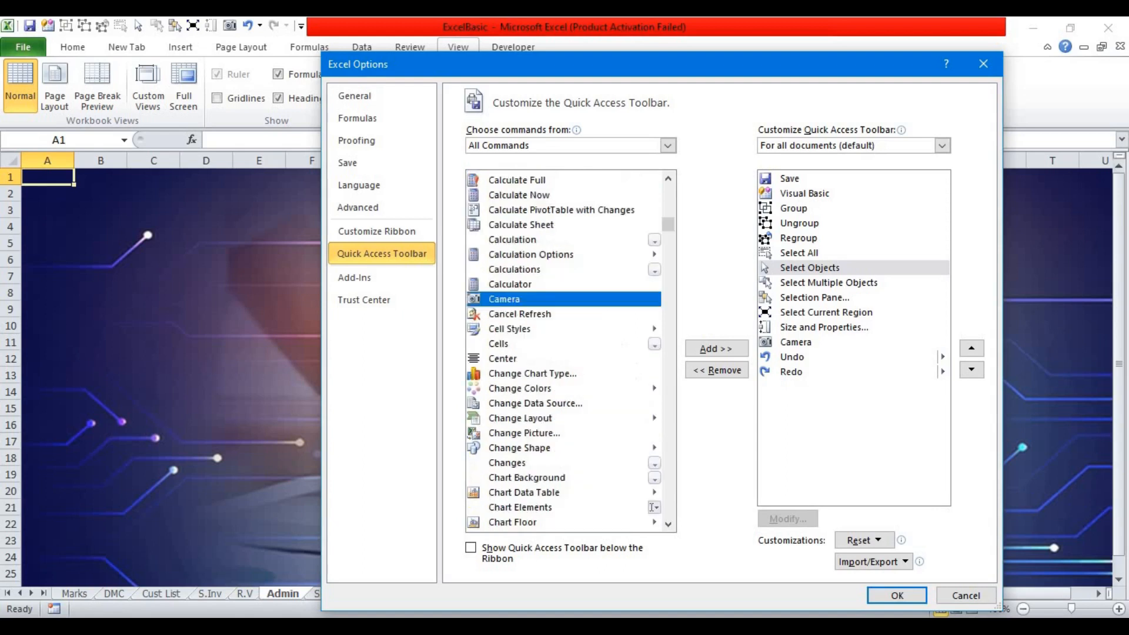
left_click(729, 349)
left_click(573, 364)
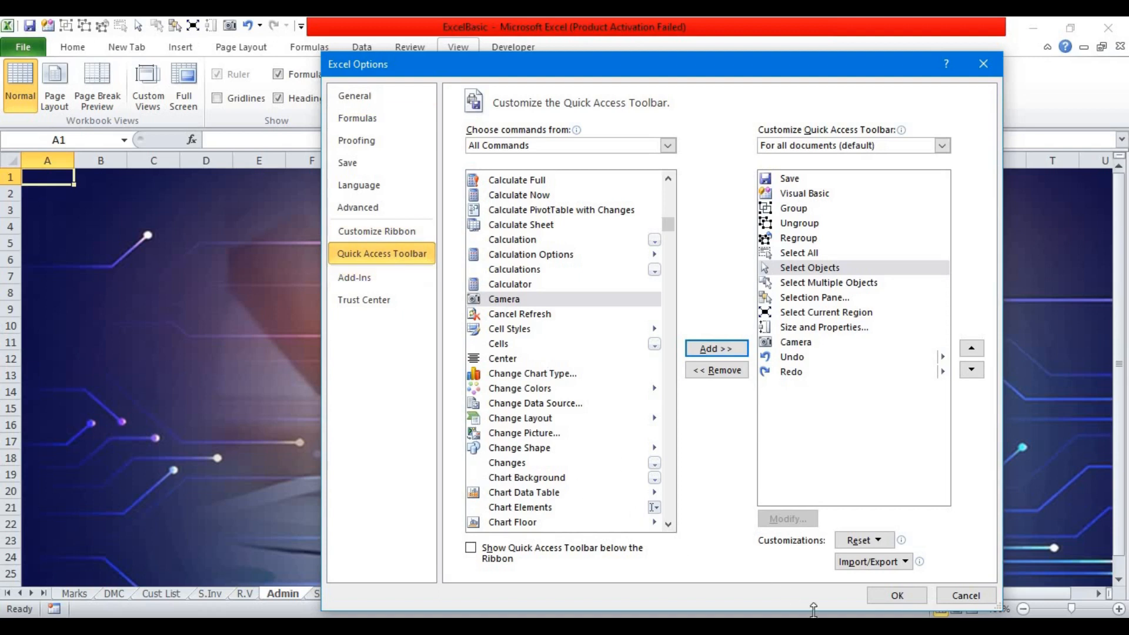
left_click(897, 595)
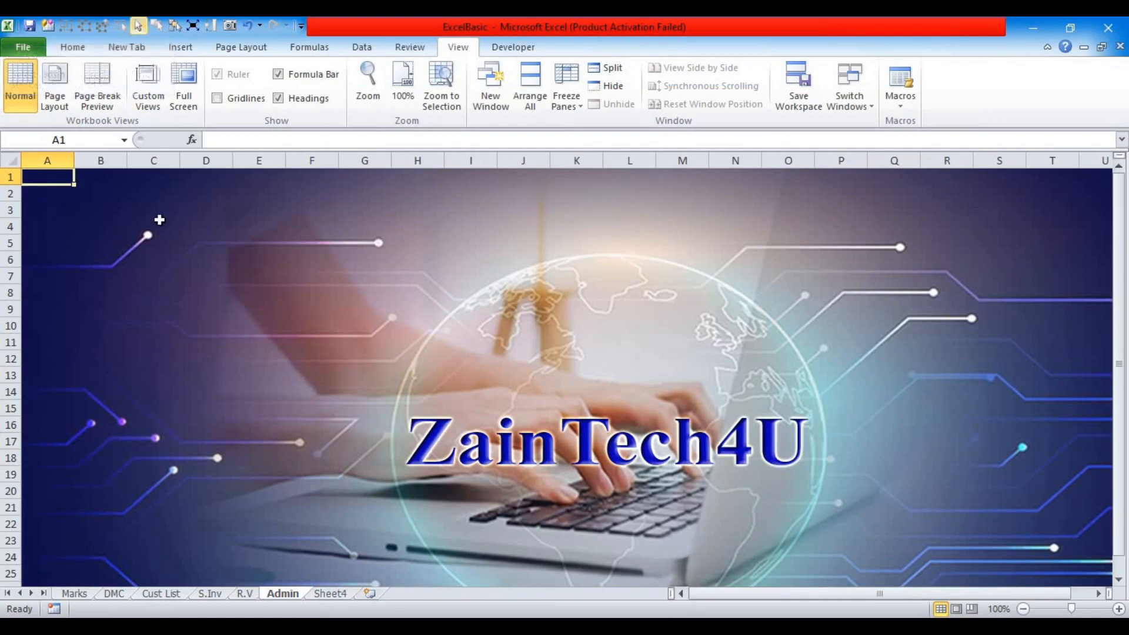
Draw a rounded rectangle about 3.33 cm wide and 1.14 cm high across columns D to F near row 3 of the Admin sheet
left_click(73, 46)
left_click(176, 49)
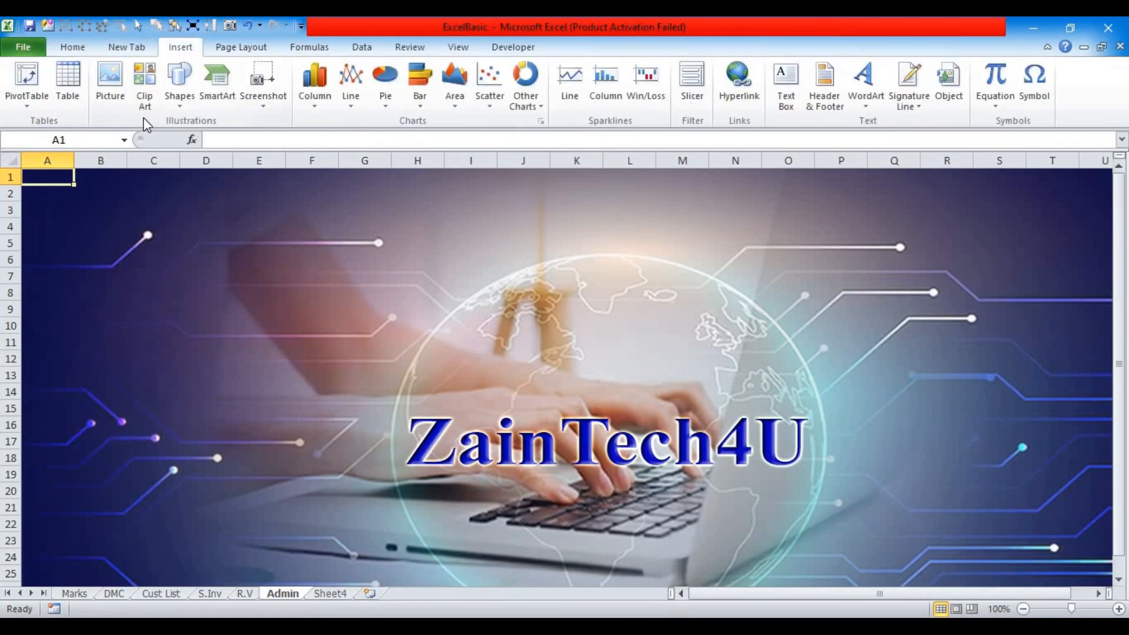
left_click(180, 105)
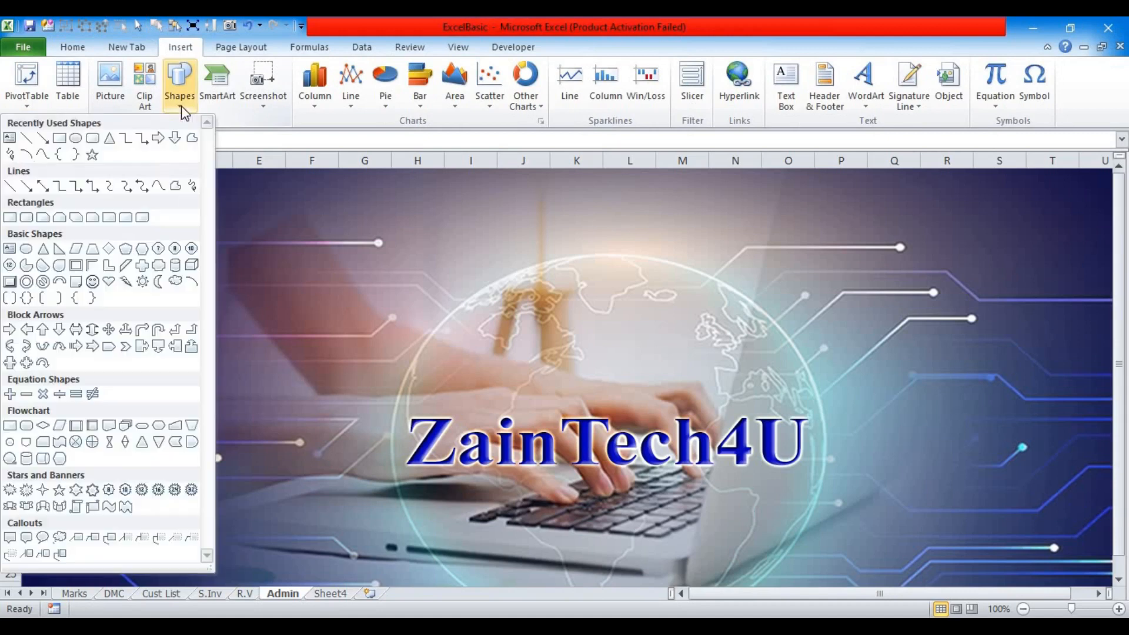
left_click(95, 142)
mouse_move(210, 192)
left_mouse_down()
mouse_move(322, 237)
mouse_move(315, 229)
left_mouse_up()
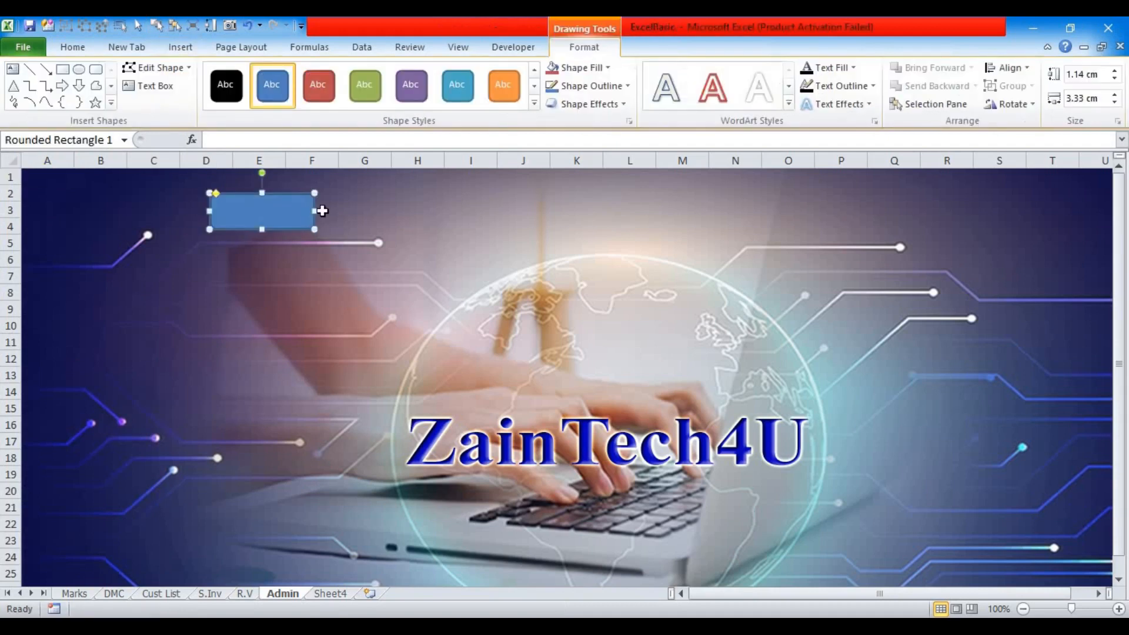
Give the rounded rectangle the light blue gradient shape style and an outer shadow
left_click(534, 87)
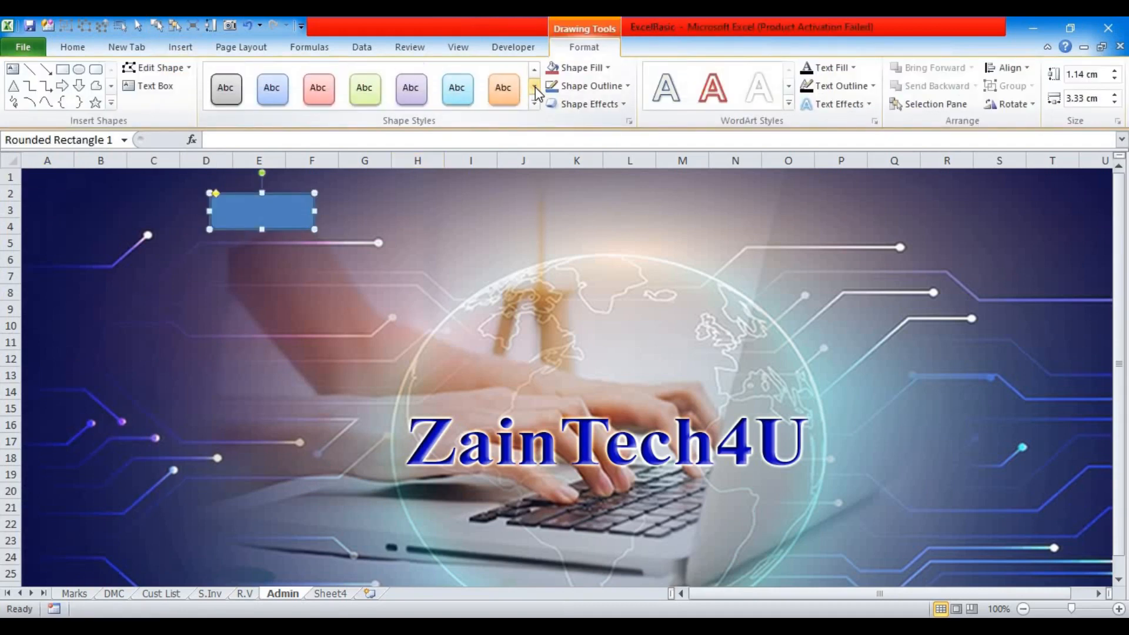
left_click(274, 97)
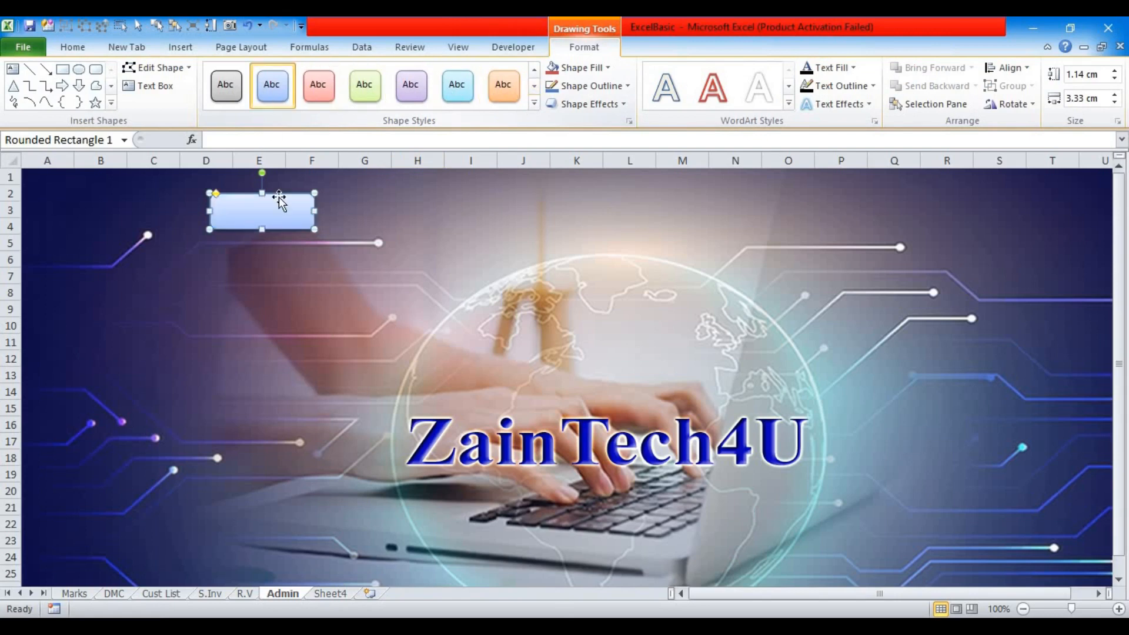
left_click(623, 105)
mouse_move(590, 177)
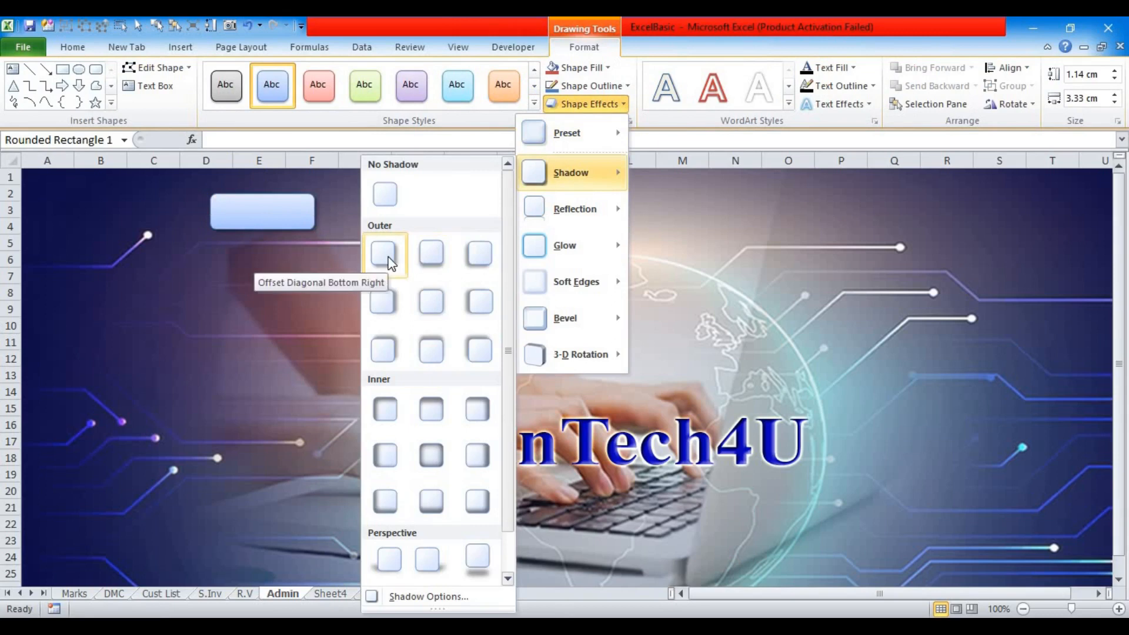
left_click(432, 253)
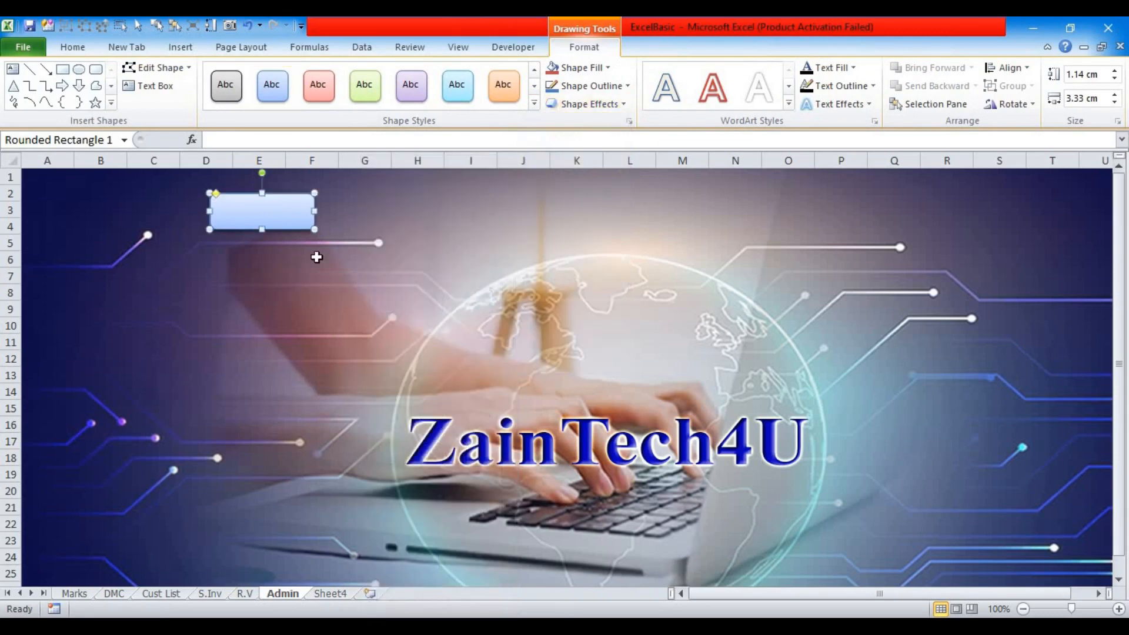
Add the text Mark Sheet to the rounded rectangle
right_click(285, 212)
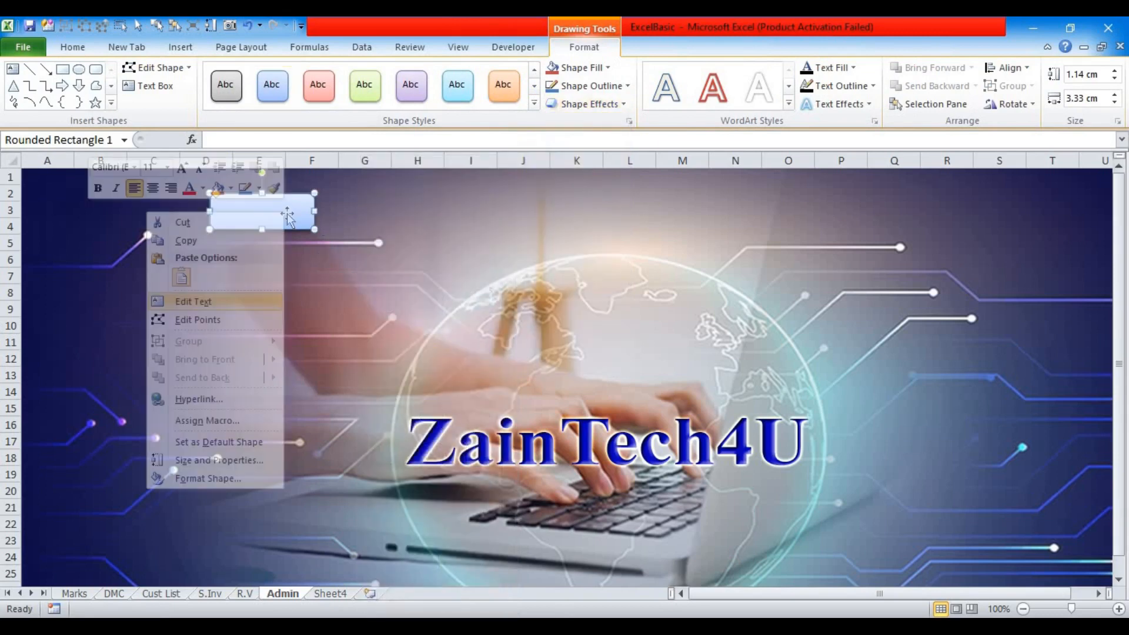
left_click(174, 303)
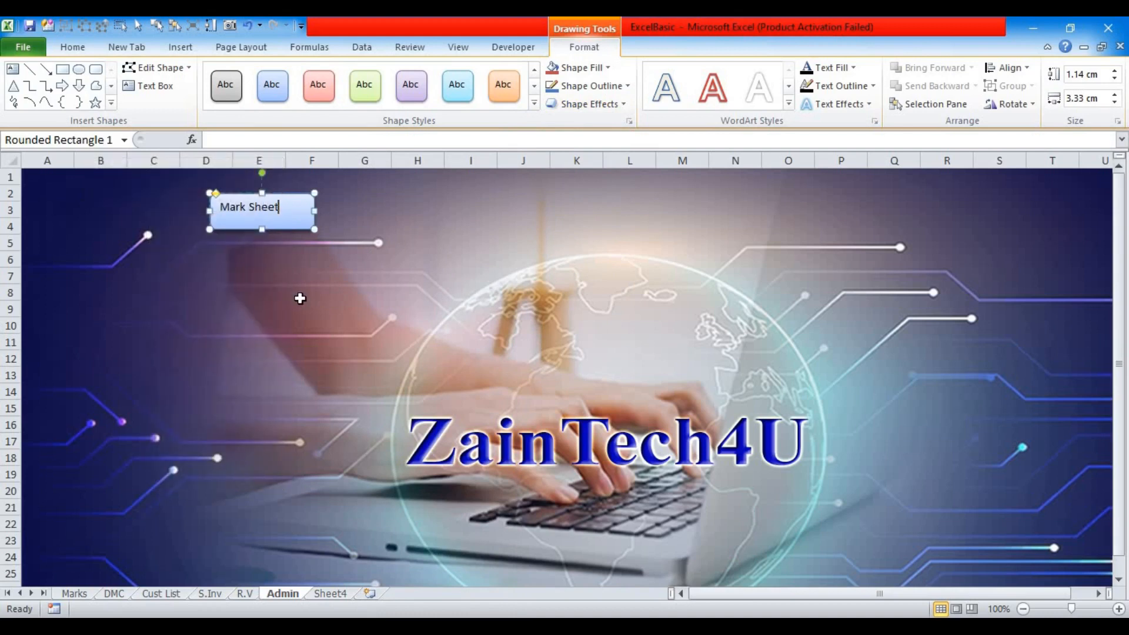
left_click(327, 290)
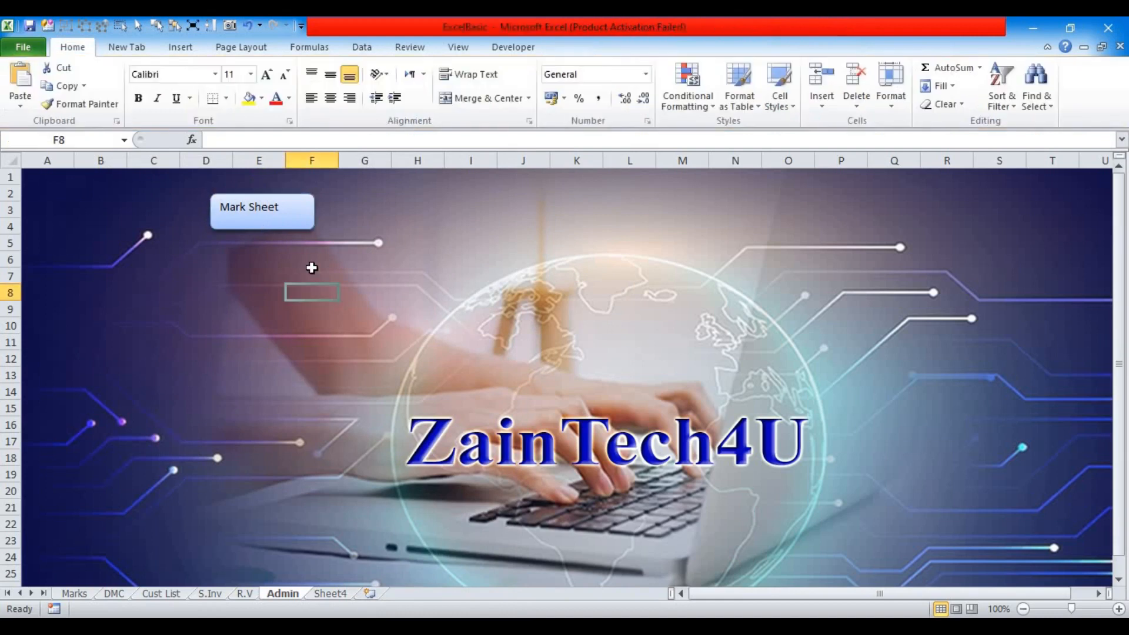
Increase the Mark Sheet button's font size to 14
left_click(302, 219)
left_click(74, 48)
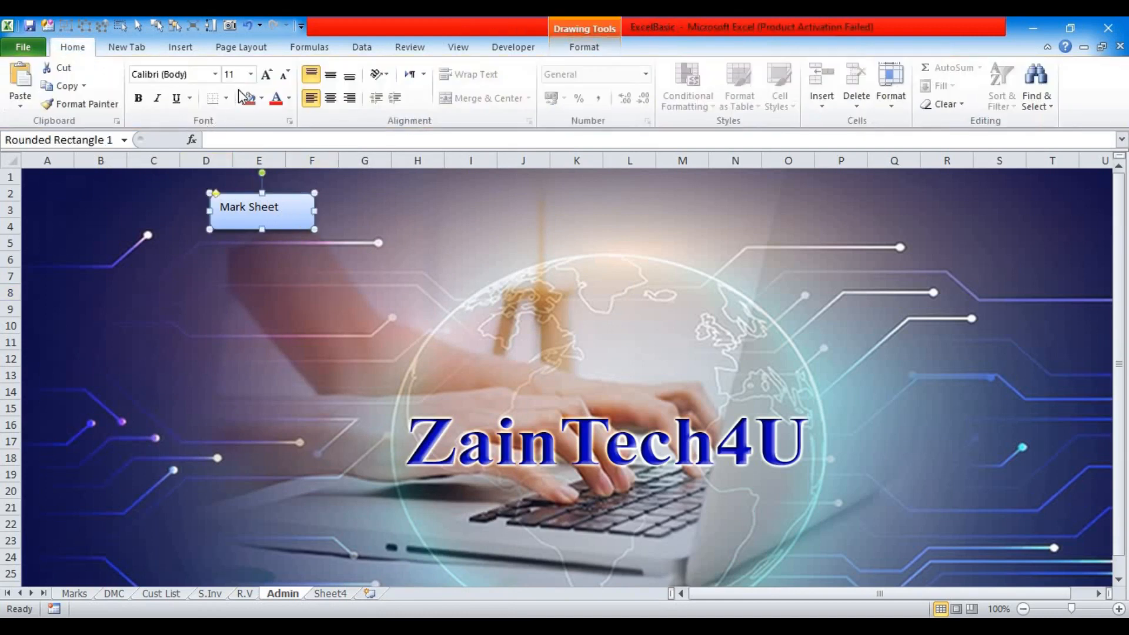
left_click(268, 76)
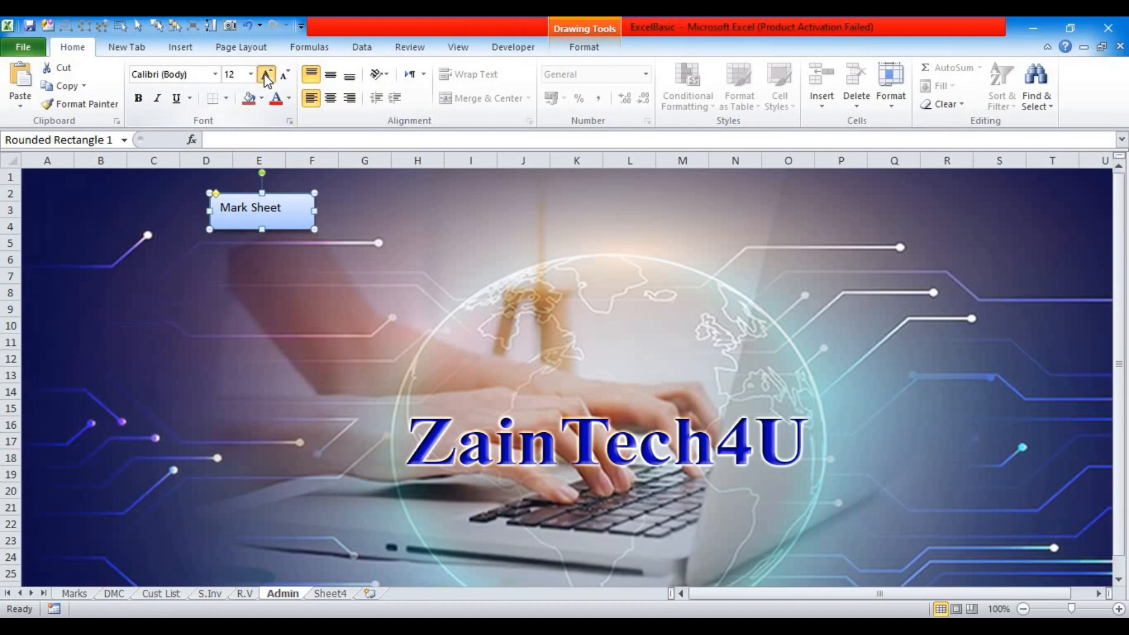
left_click(268, 77)
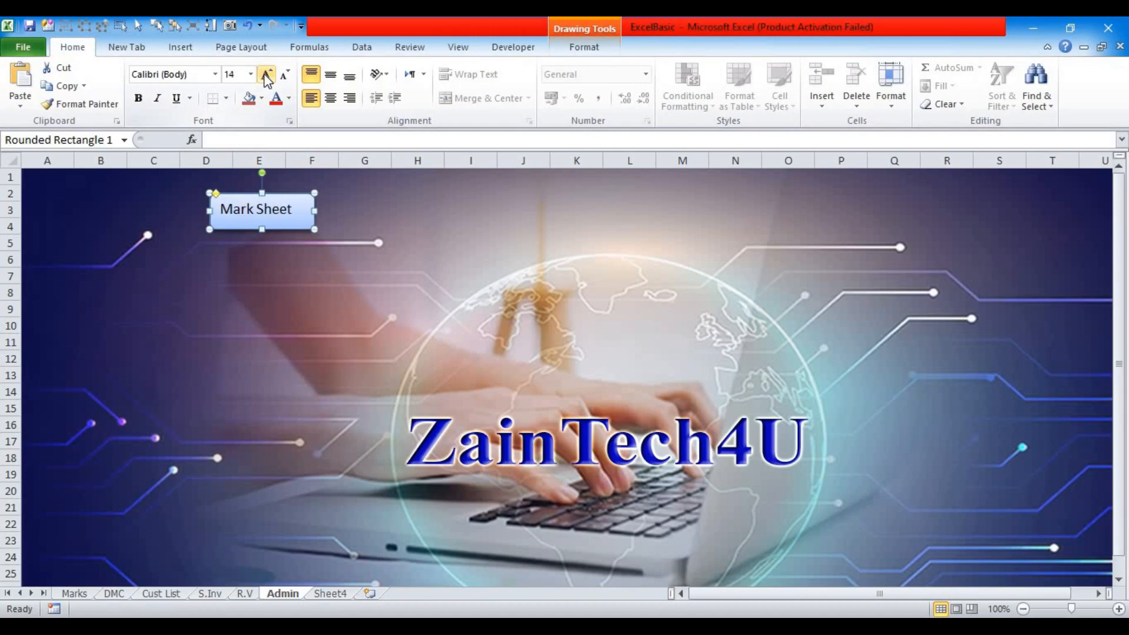
left_click(362, 273)
Set the Mark Sheet button's width to 3 cm and its height to 1 cm
left_click(297, 222)
left_click(597, 44)
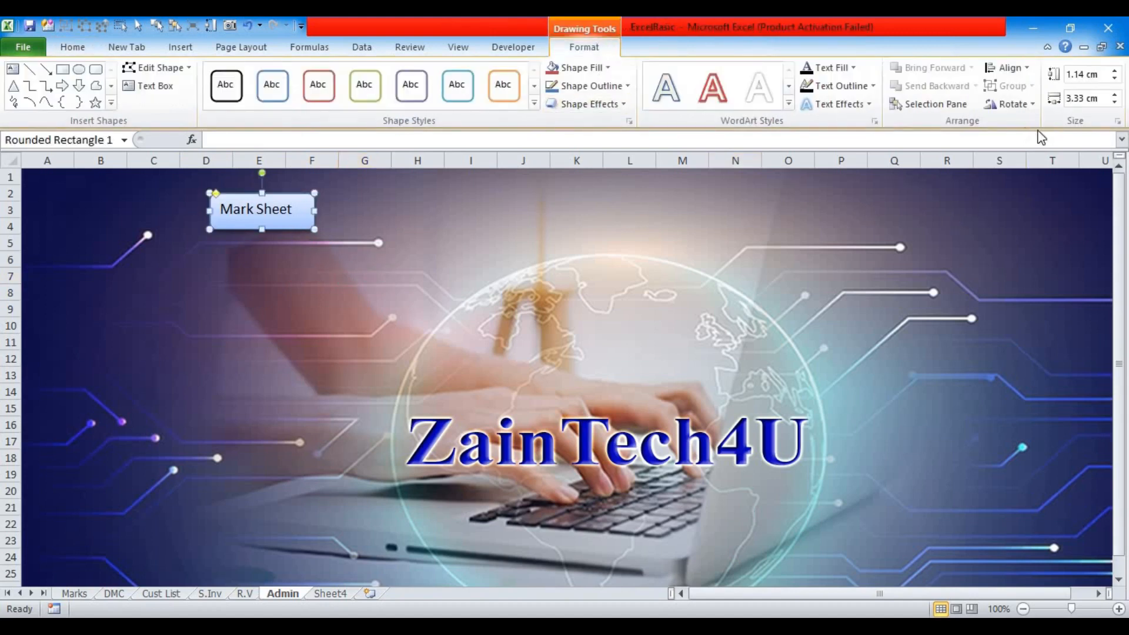
left_click(1114, 102)
left_click(1114, 103)
left_click(1114, 103)
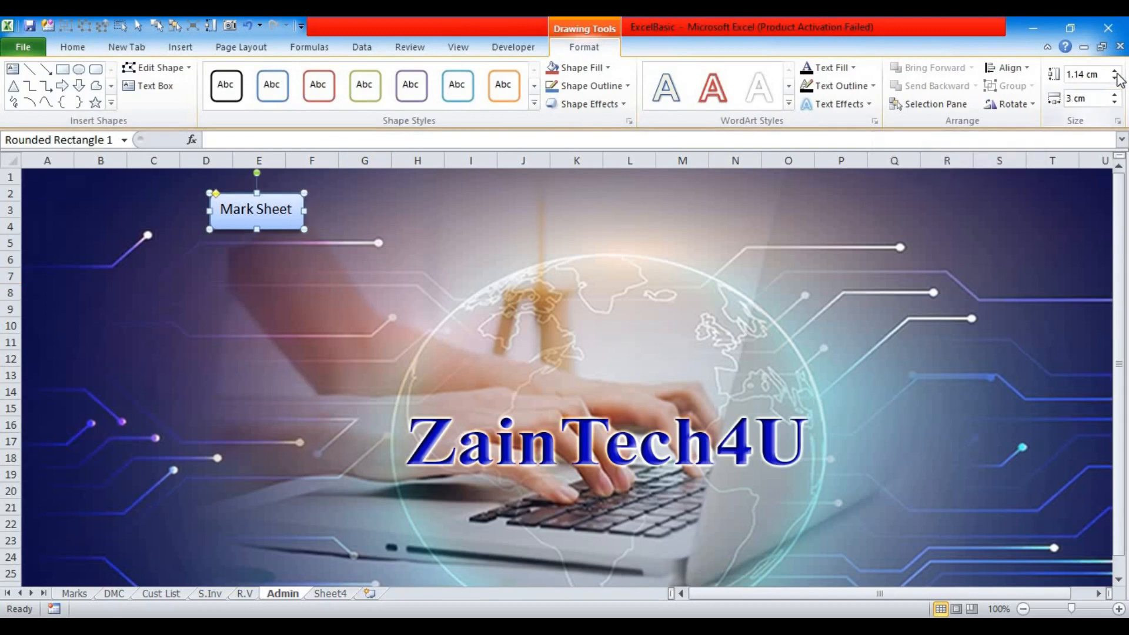
left_click(1115, 78)
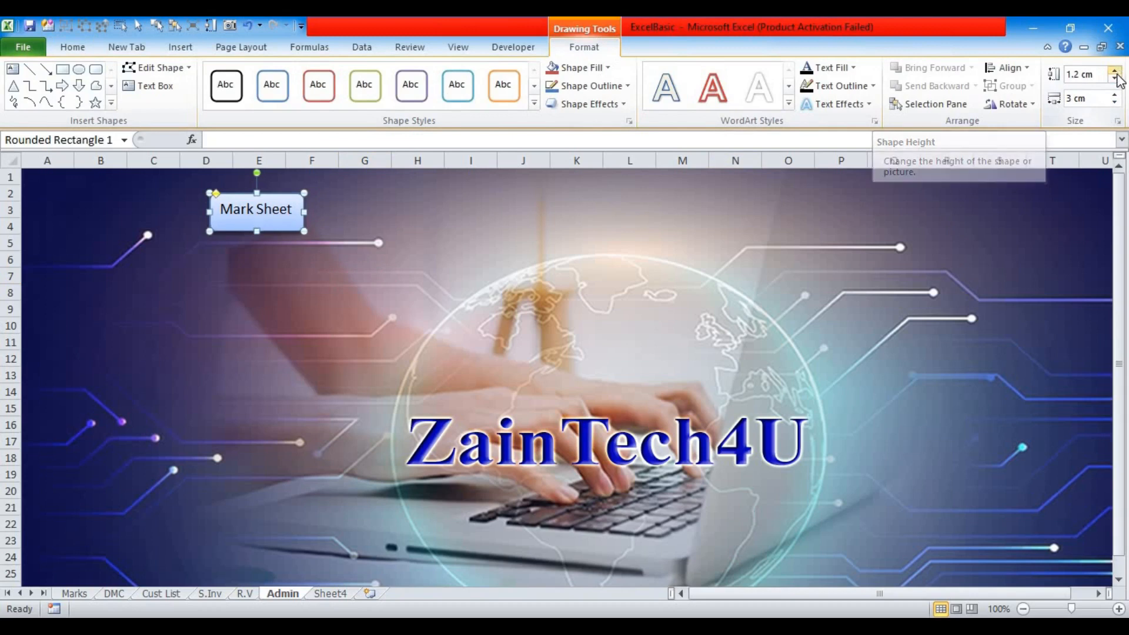
left_click(1115, 79)
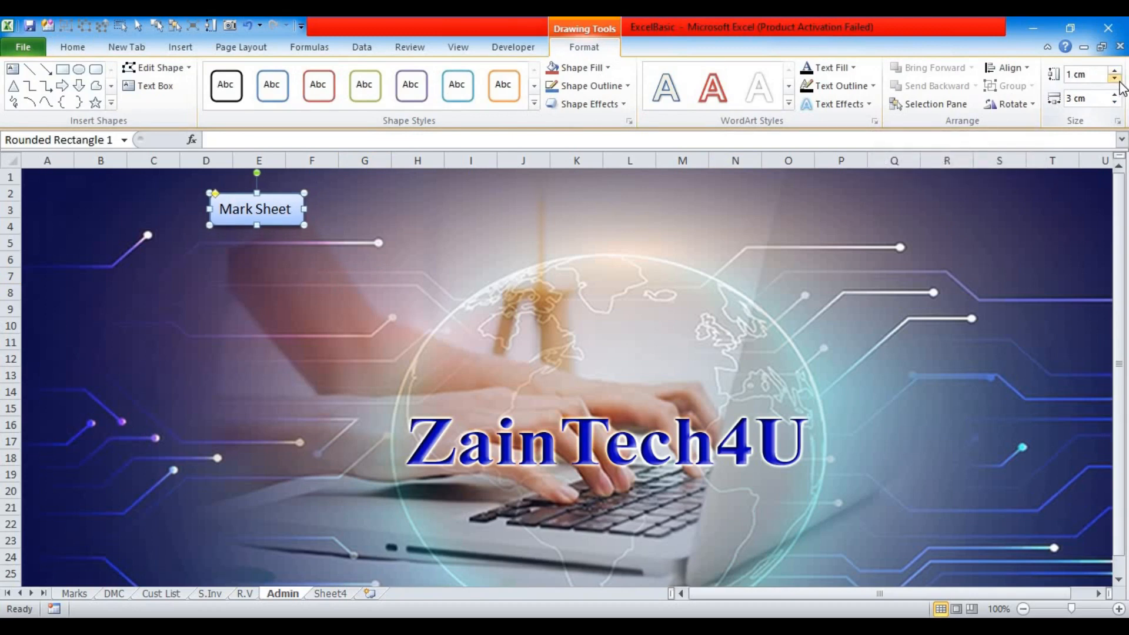
left_click(368, 213)
Duplicate the Mark Sheet button five times
left_click(294, 223)
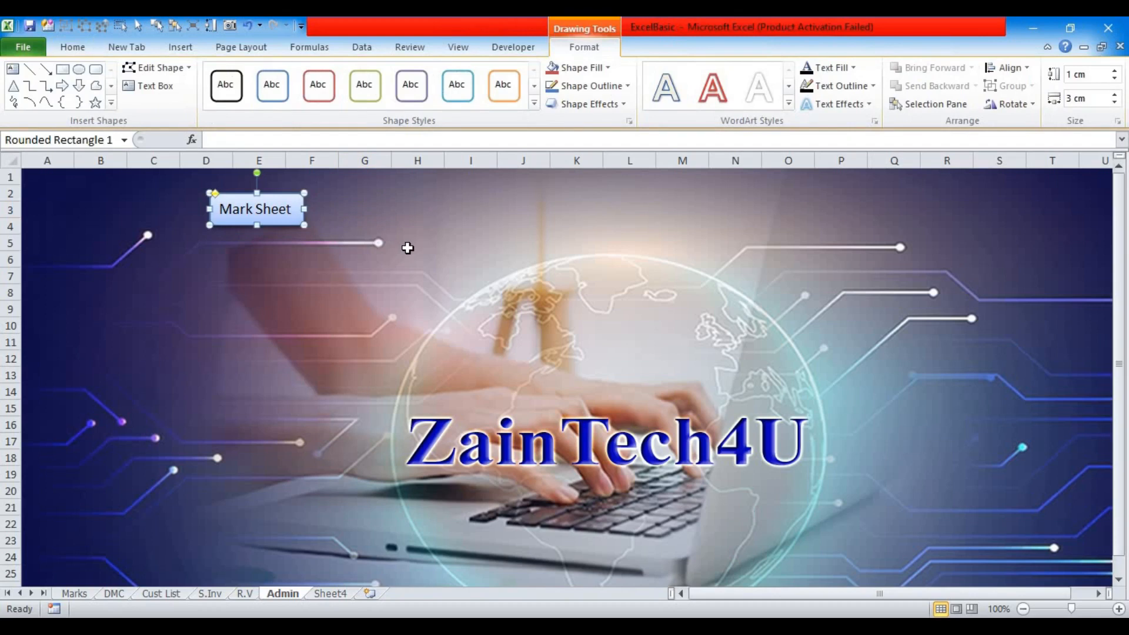
key("ctrl+d")
key("ctrl+d")
key("ctrl+d")
key("ctrl+d")
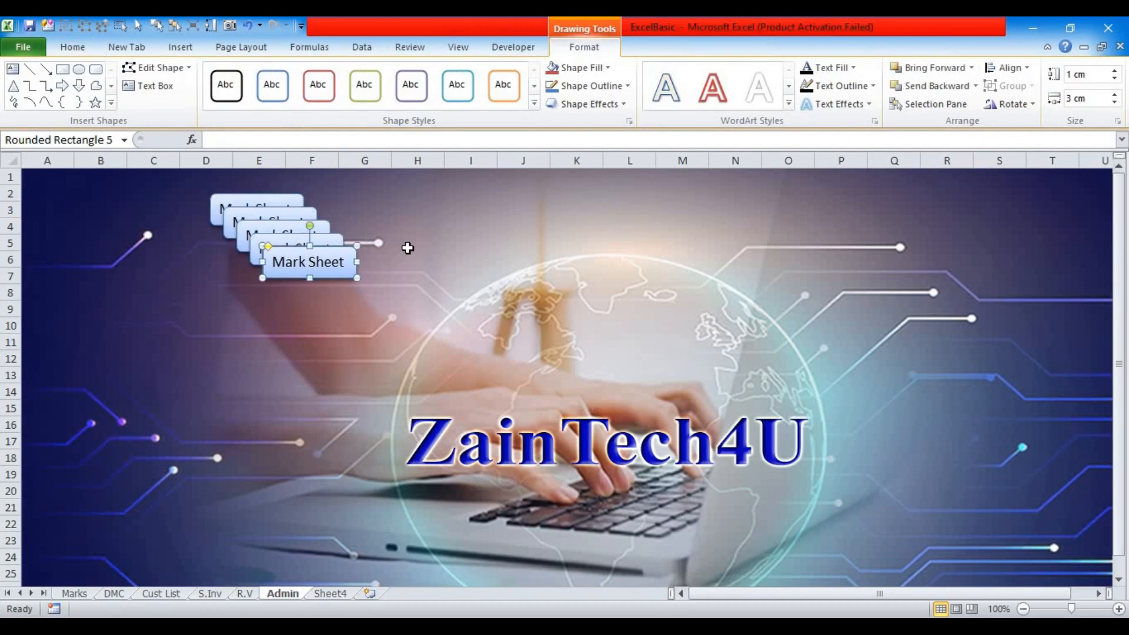
key("ctrl+d")
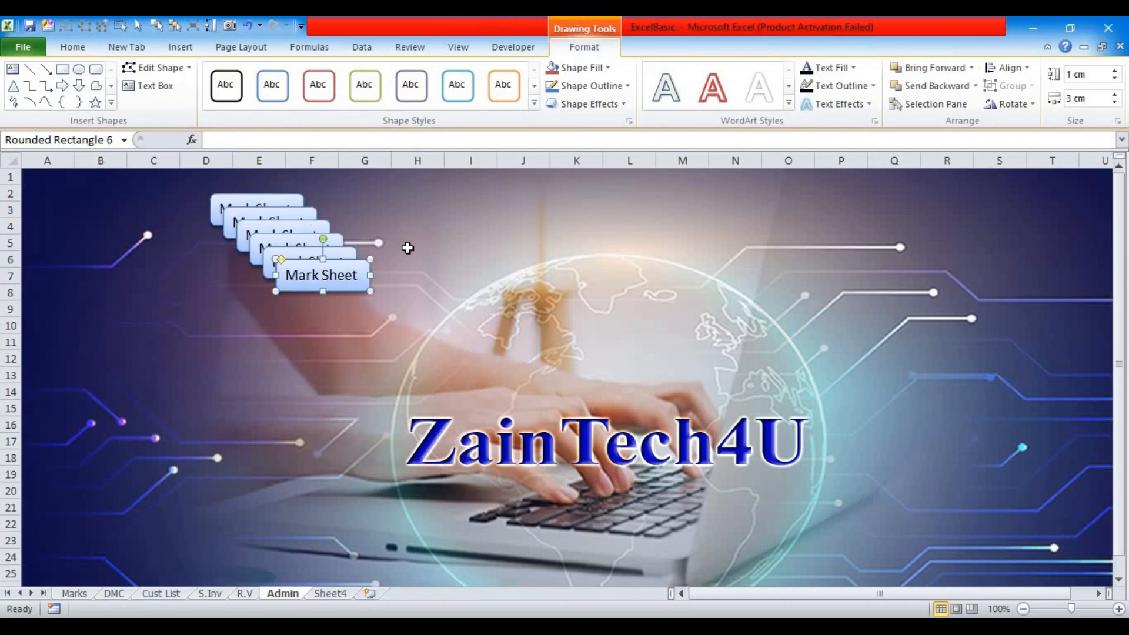
left_click(401, 292)
Spread the five duplicated buttons apart, away from the original, over columns G to K
left_click_drag(425, 256, 532, 228)
left_click_drag(347, 277, 468, 228)
left_click_drag(313, 259, 486, 259)
left_click_drag(287, 252, 478, 312)
left_click_drag(269, 233, 374, 324)
Select the four copies in columns H to K together and move them over to columns L to O
left_click(137, 25)
mouse_move(360, 178)
left_mouse_down()
mouse_move(624, 250)
mouse_move(657, 334)
left_mouse_up()
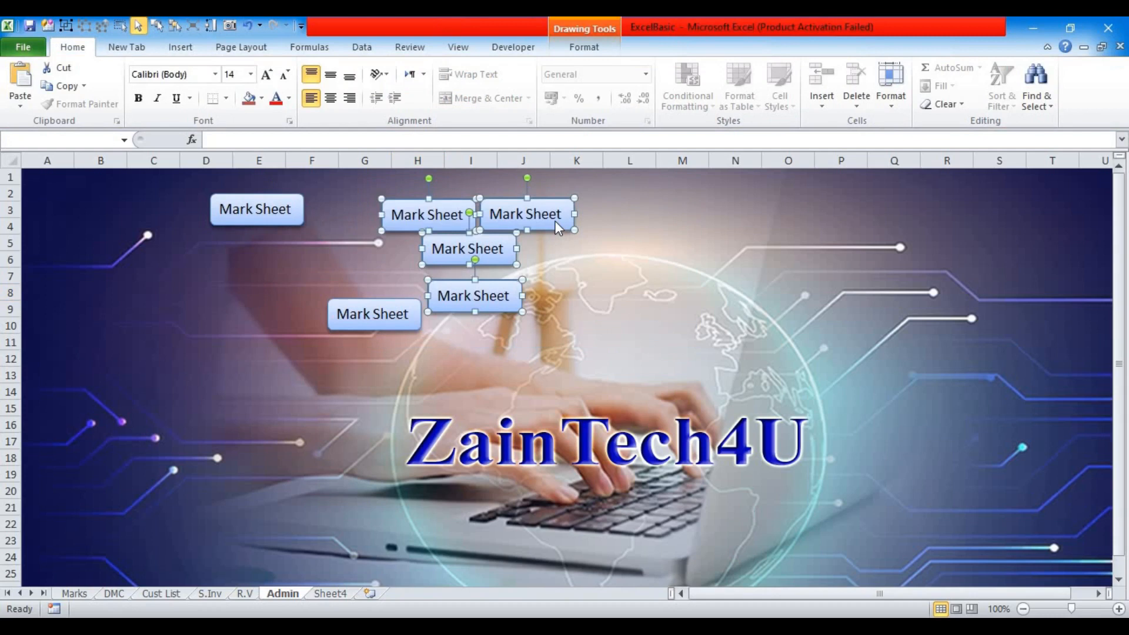
left_click_drag(569, 227, 790, 227)
Place the remaining nearby copy beside the original Mark Sheet button and change its text to DMC
double_click(377, 317)
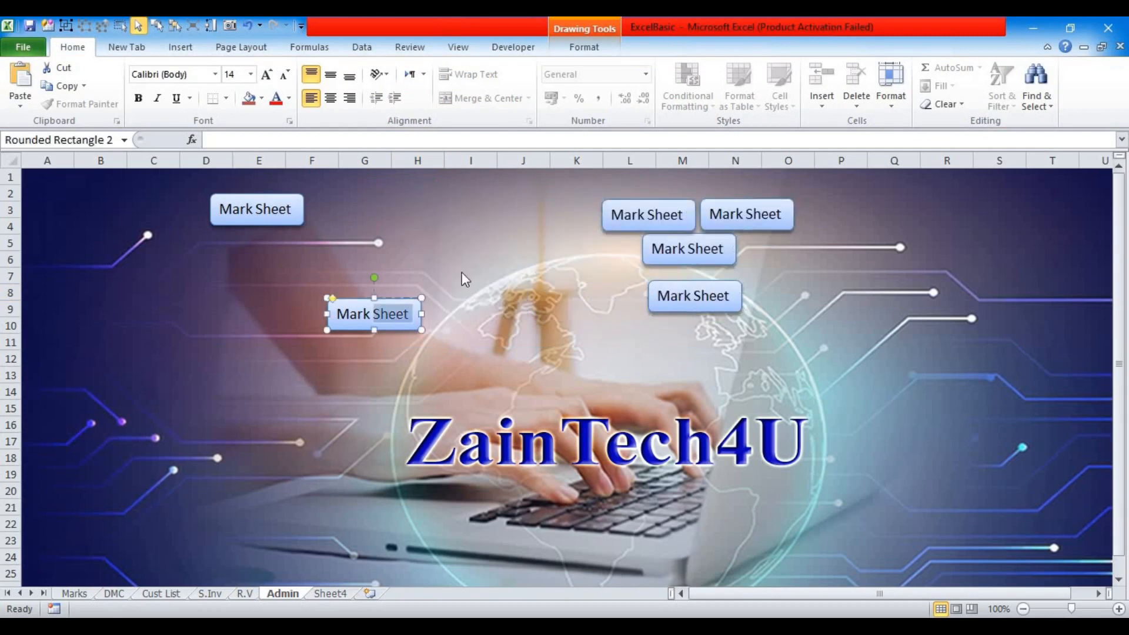
left_click(412, 315)
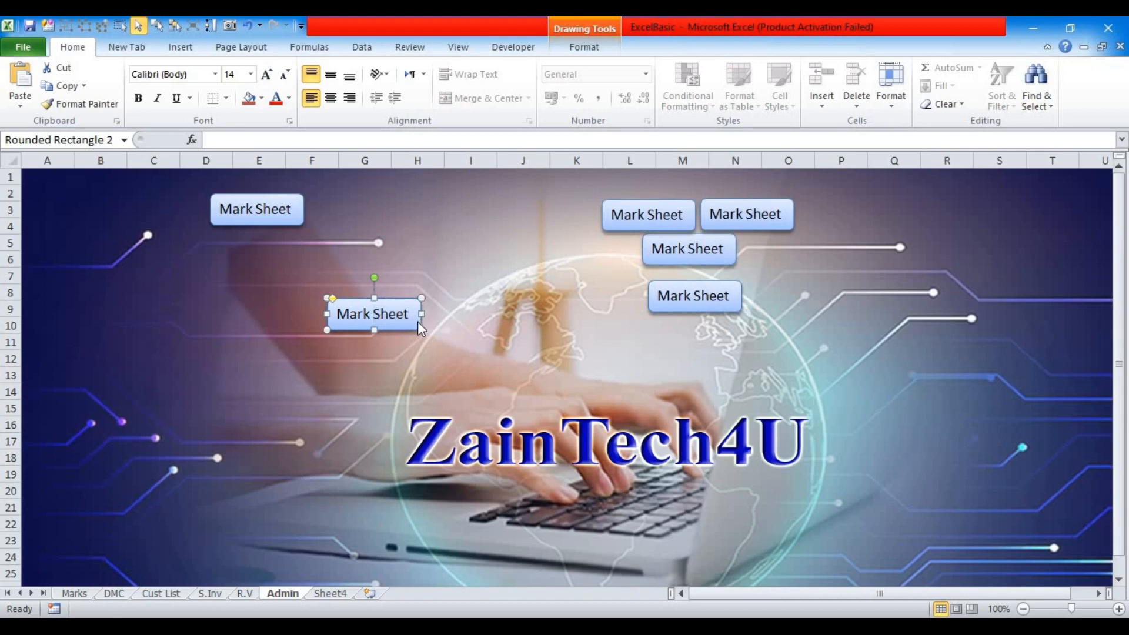
left_click_drag(416, 324, 328, 213)
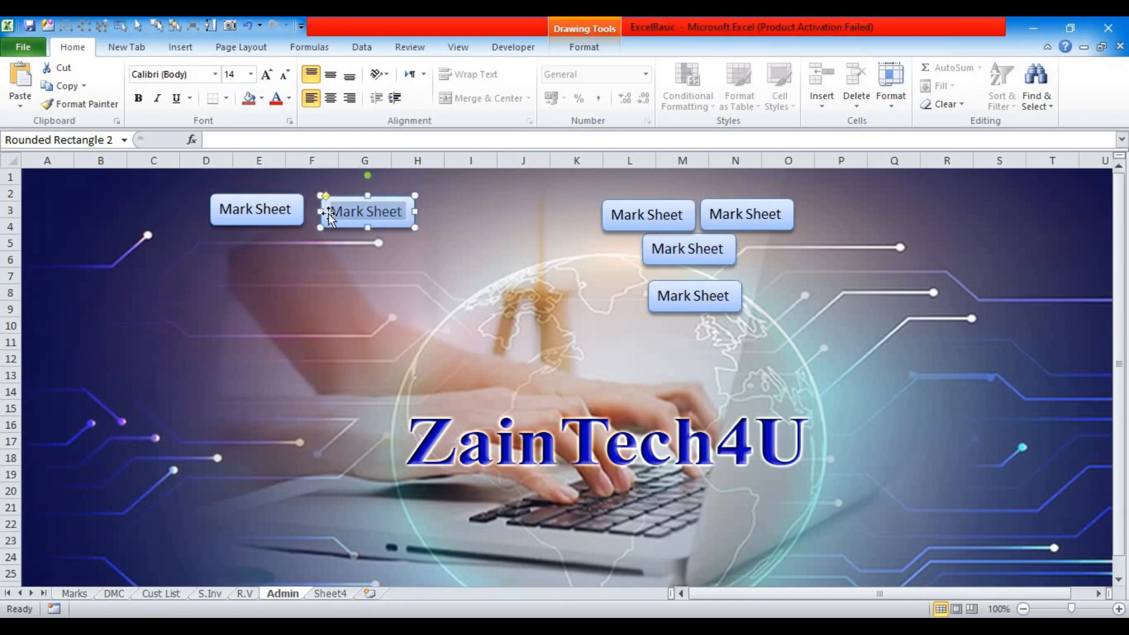
type("DMC")
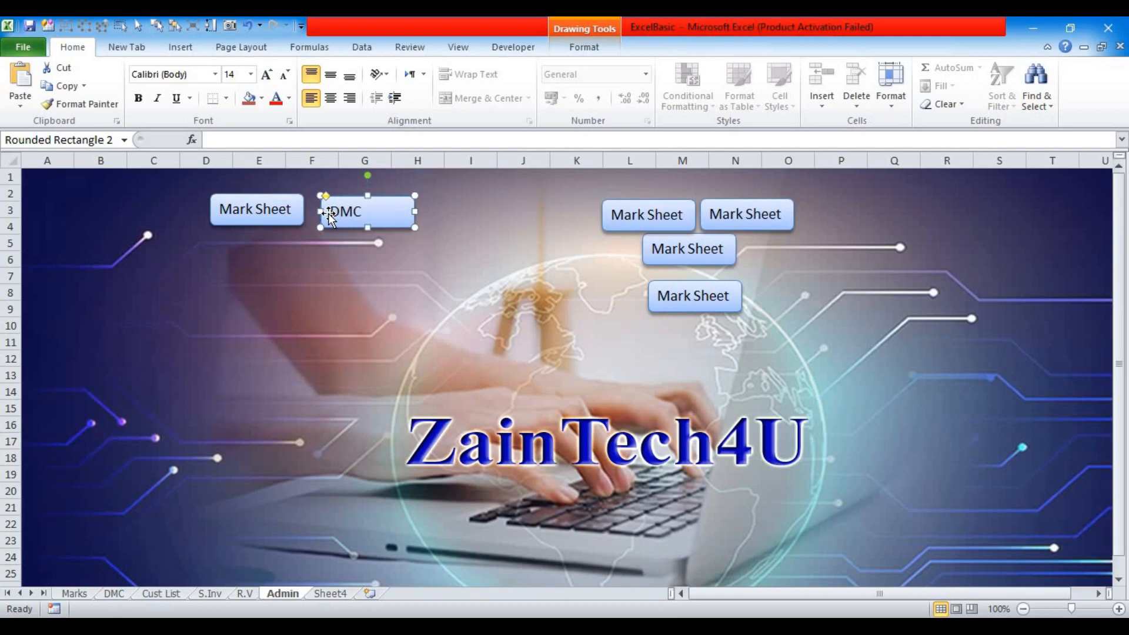
left_click(355, 275)
Change the text of the copy near L3 to Customers and move the button beside DMC
left_click(672, 218)
left_click_drag(686, 216, 612, 217)
type("Customers")
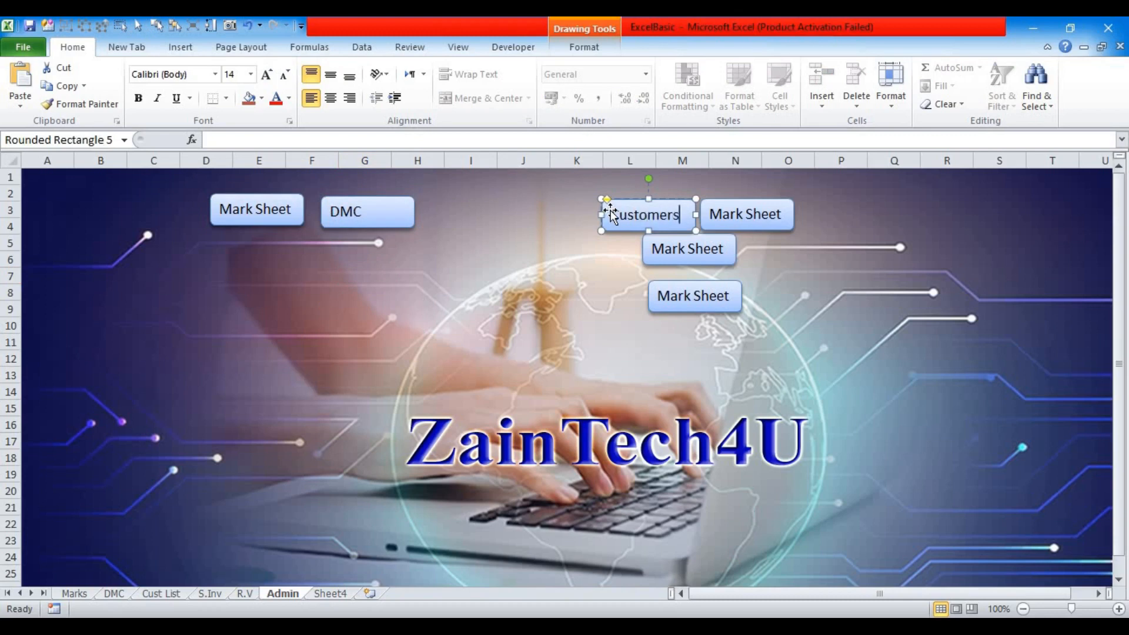
left_click(485, 310)
mouse_move(629, 224)
left_mouse_down()
mouse_move(438, 215)
mouse_move(454, 219)
left_mouse_up()
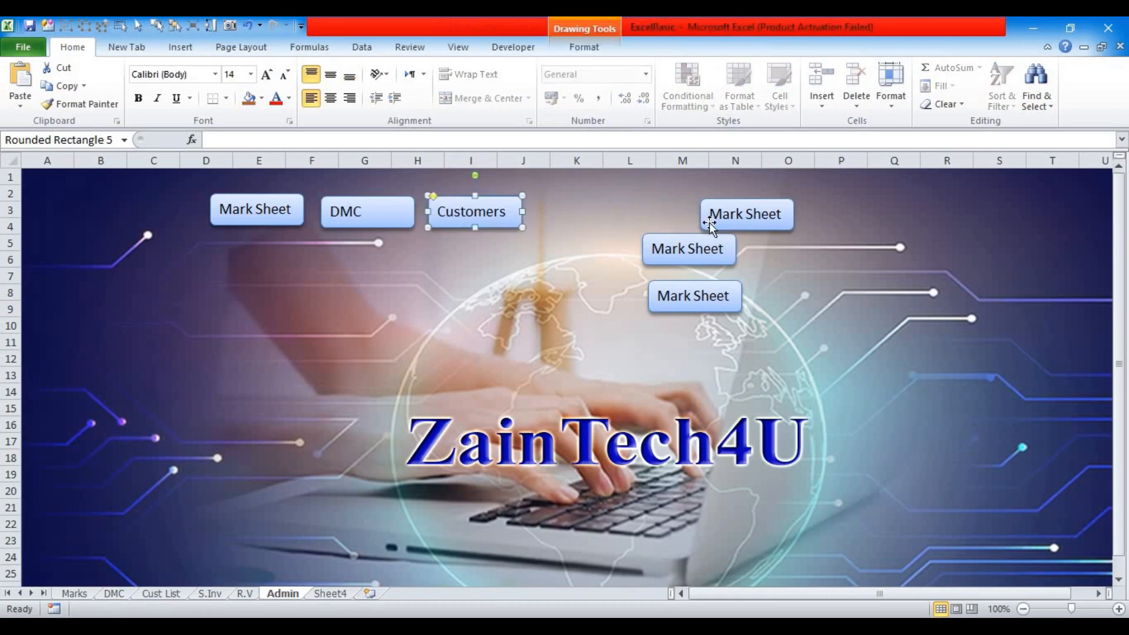
Change the text of the topmost remaining copy to Sale Invoice and move the button beside Customers
mouse_move(715, 218)
left_mouse_down()
mouse_move(669, 218)
mouse_move(749, 216)
left_mouse_up()
double_click(669, 218)
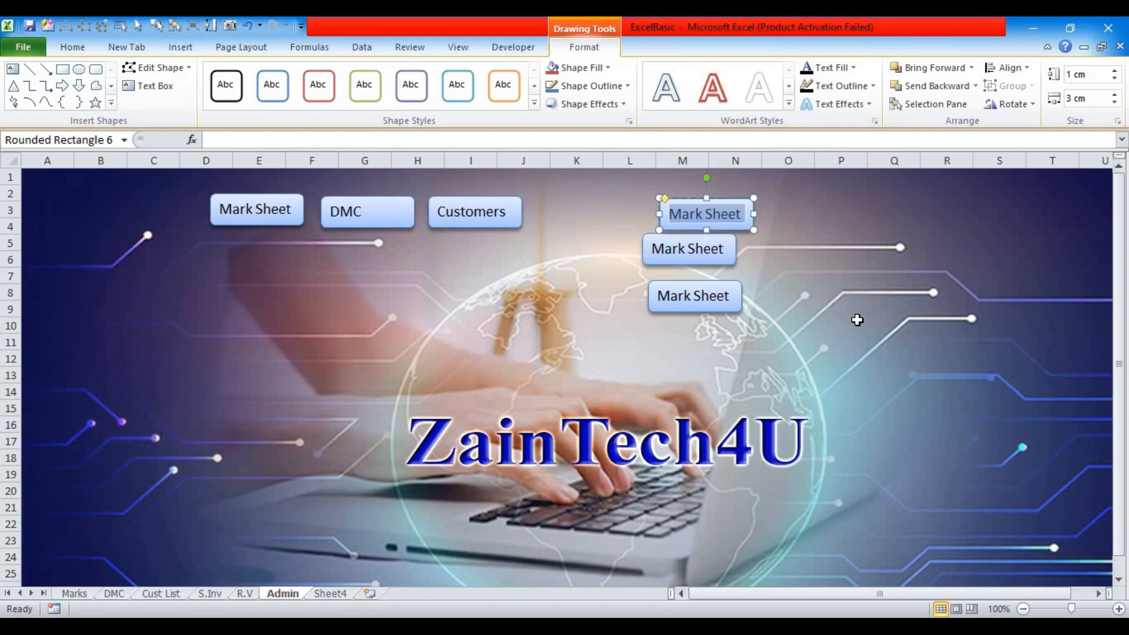
type("Sale")
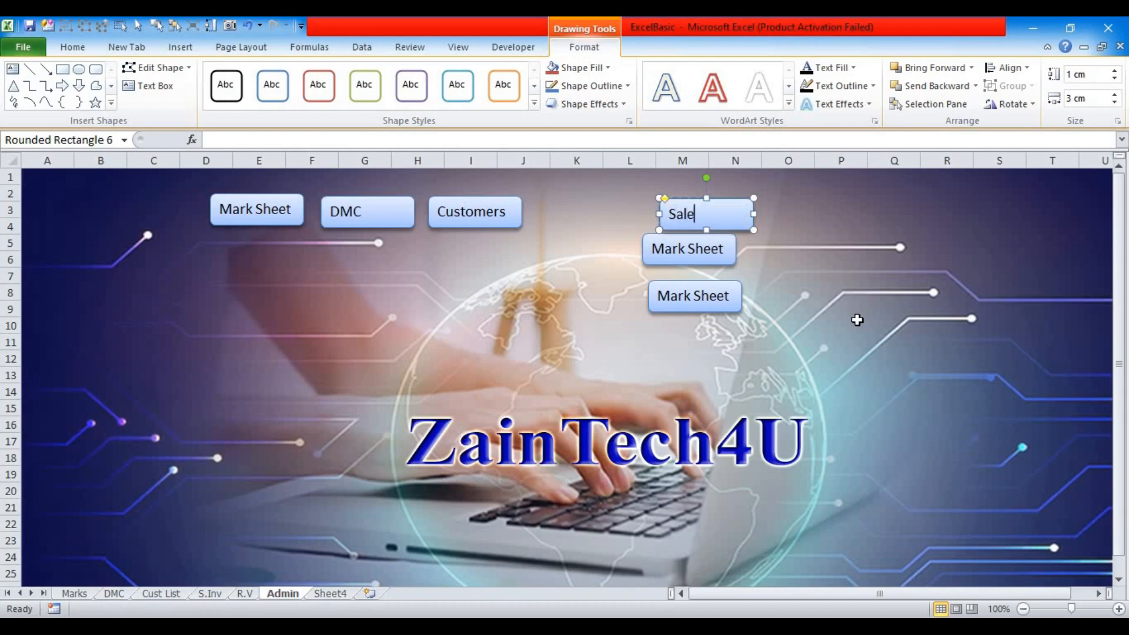
type(" Invoice")
left_click(857, 320)
left_click_drag(664, 222, 531, 221)
Change the text of the copy at rows 5 and 6 to S.Inv. Detail
left_click(650, 250)
left_click_drag(651, 249, 733, 249)
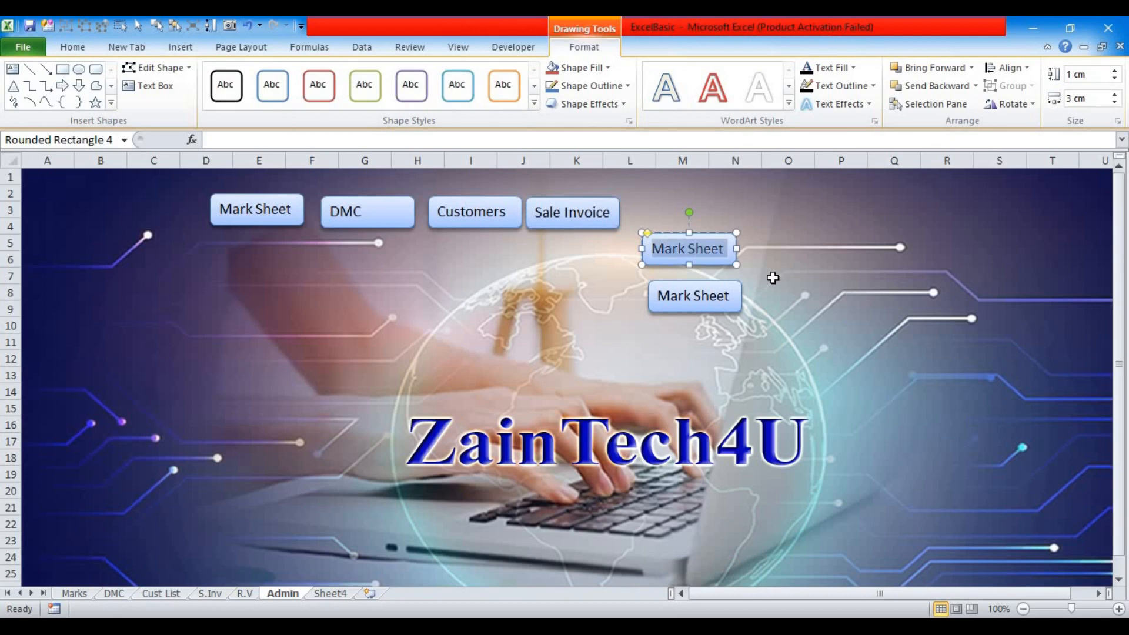
type("S.Inv")
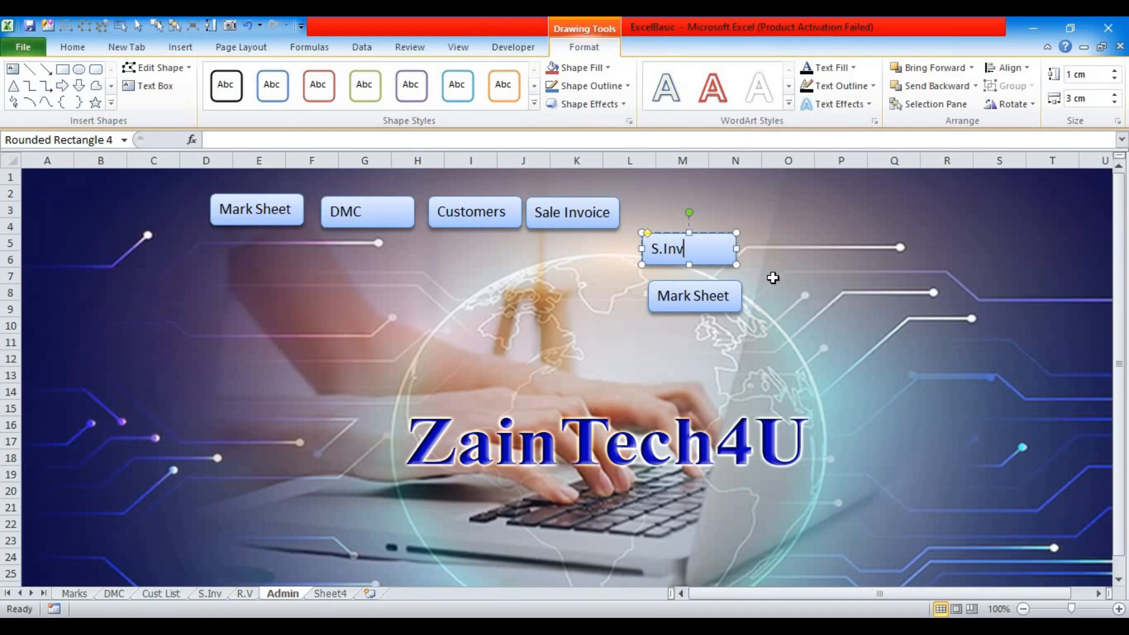
type(". Details")
key("BackSpace")
left_click(774, 278)
Change the text of the last Mark Sheet copy, around row 8, to Reciept Voucher
left_click(729, 297)
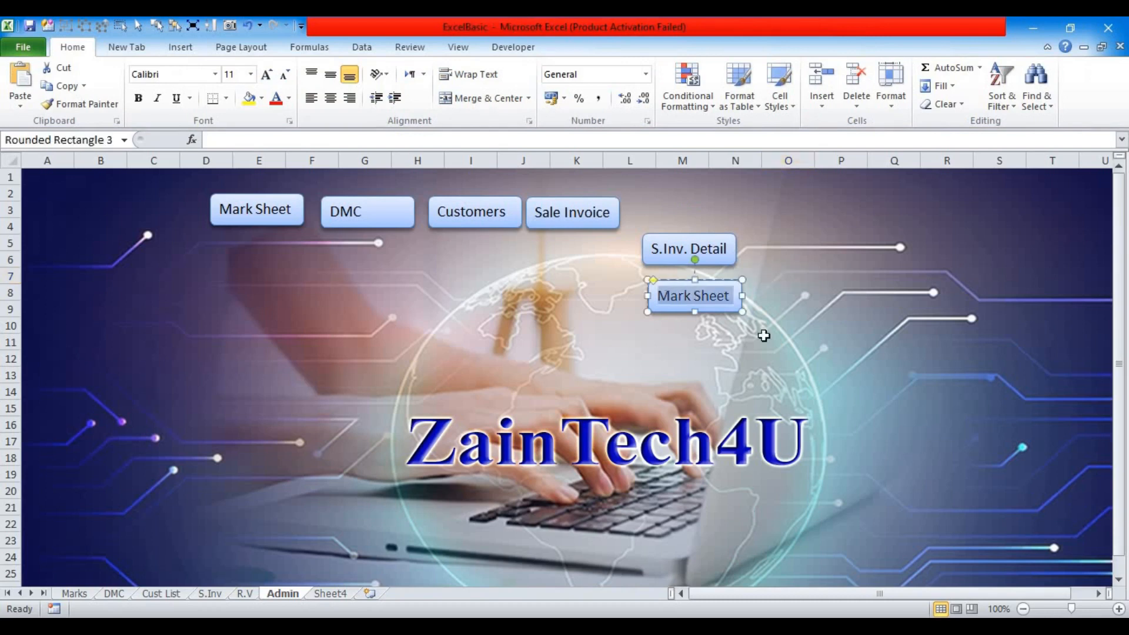
type("Reci")
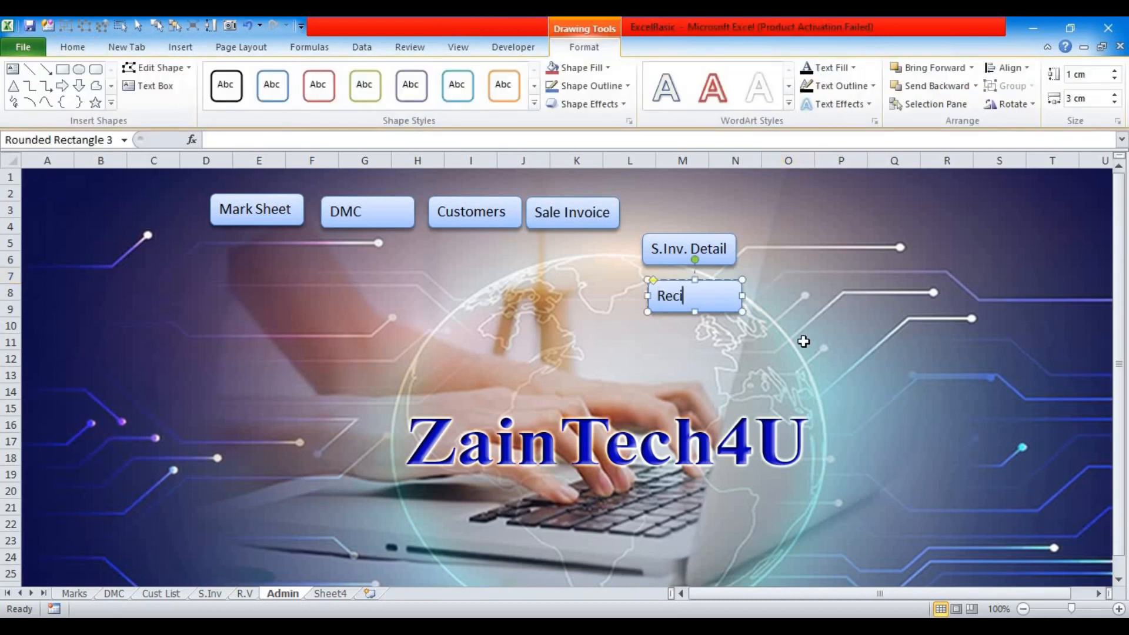
type("ept Vouq")
type("her")
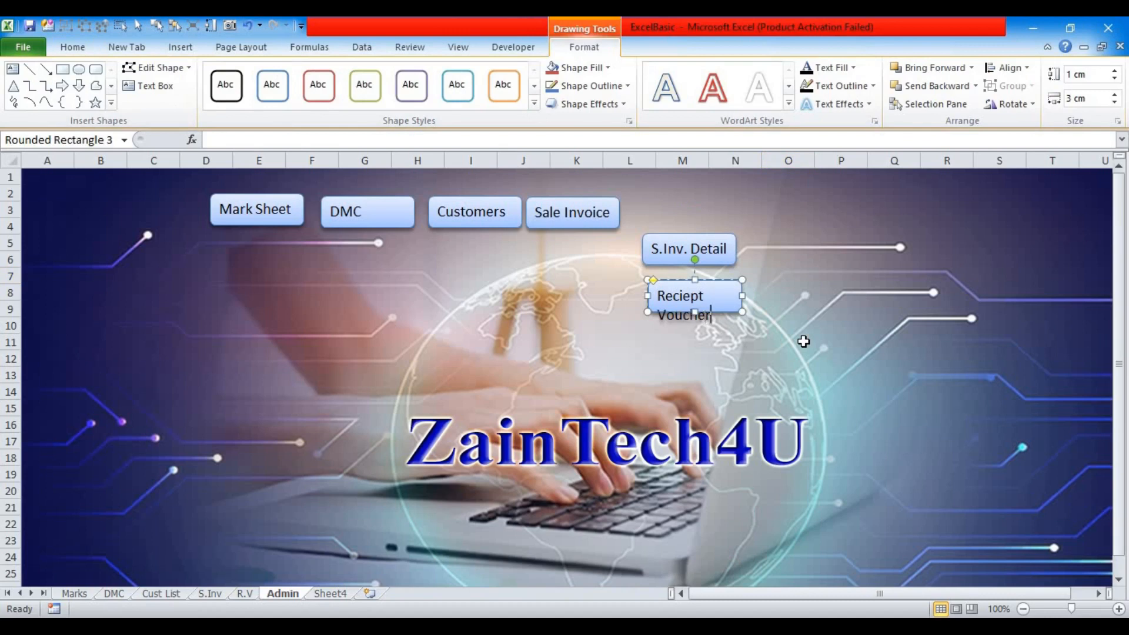
left_click(803, 342)
left_click(366, 276)
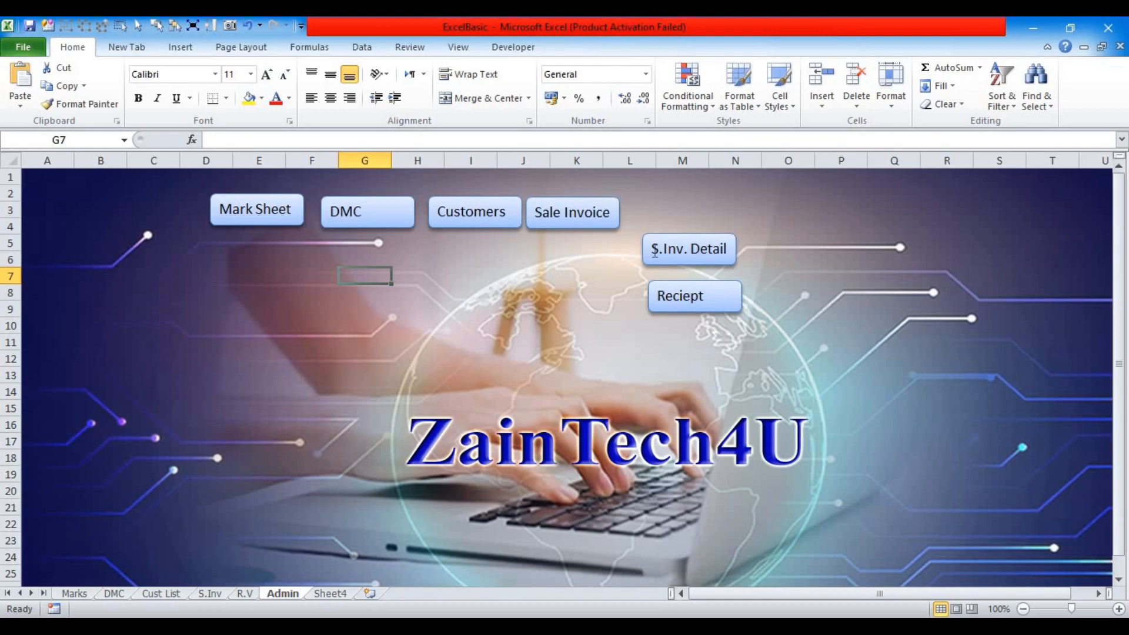
Replace the text of the S.Inv. Detail button with Home
left_click_drag(659, 251, 720, 246)
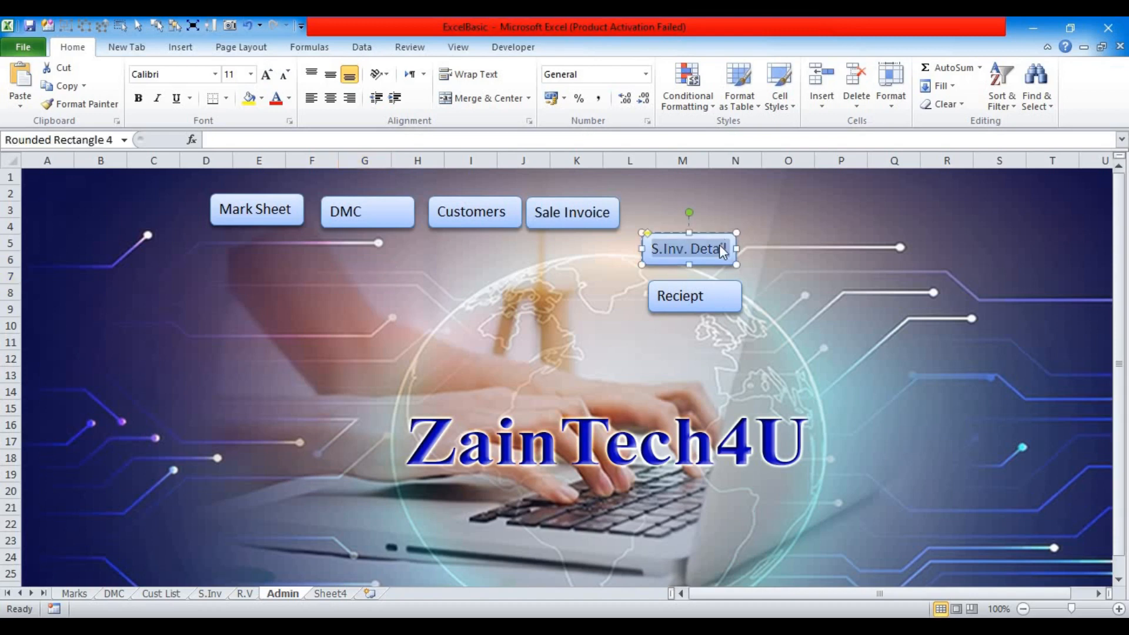
key("BackSpace")
left_click(731, 260)
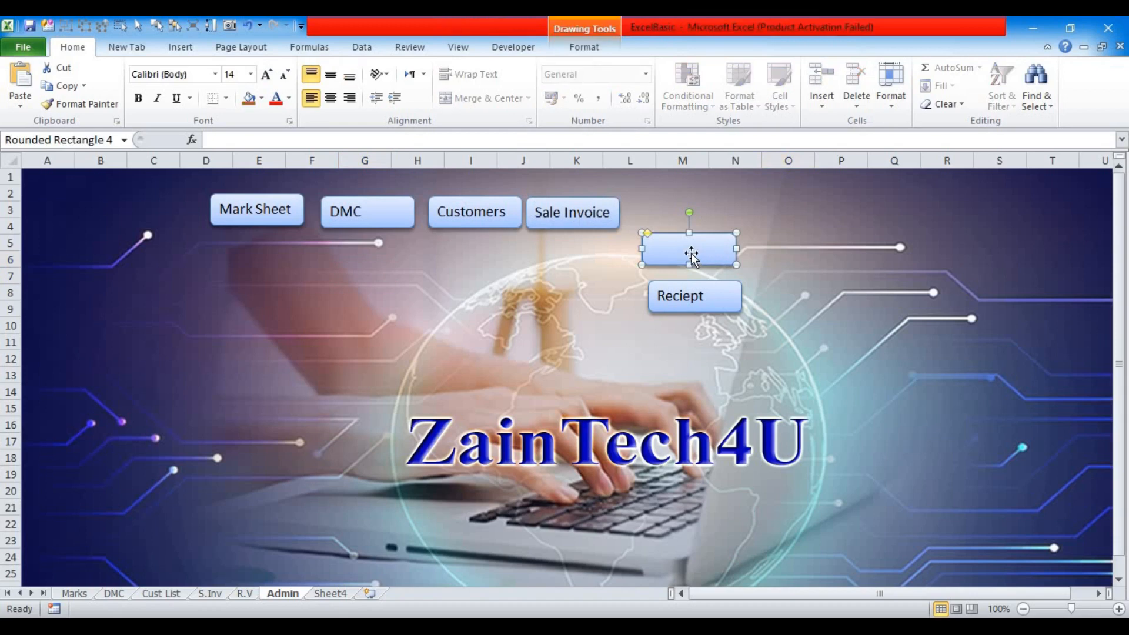
right_click(668, 250)
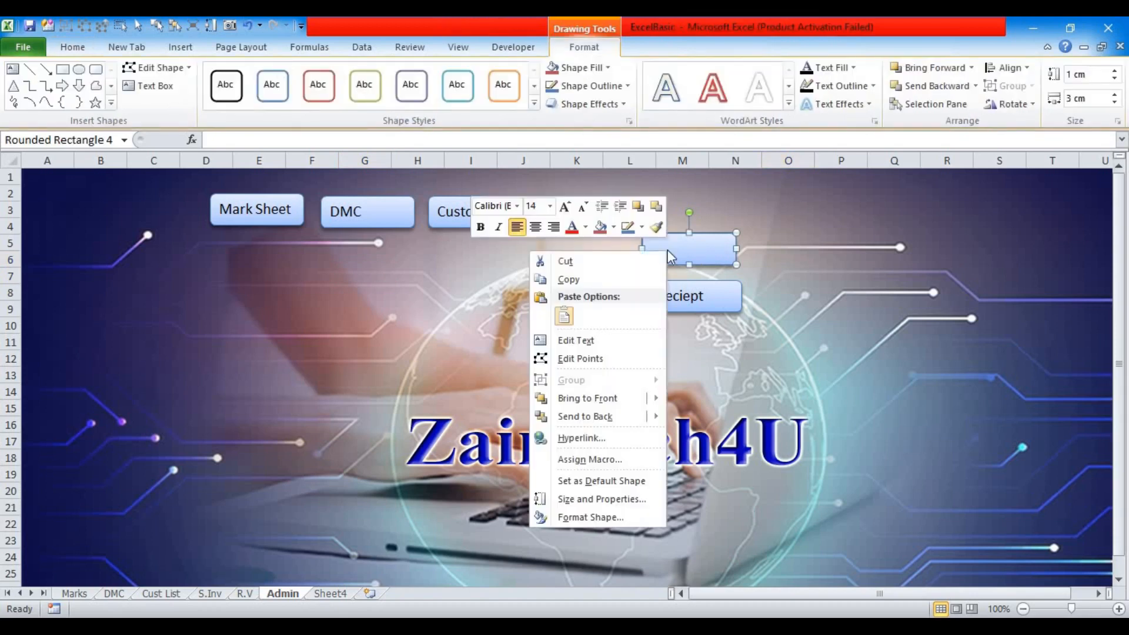
left_click(588, 341)
type("Home")
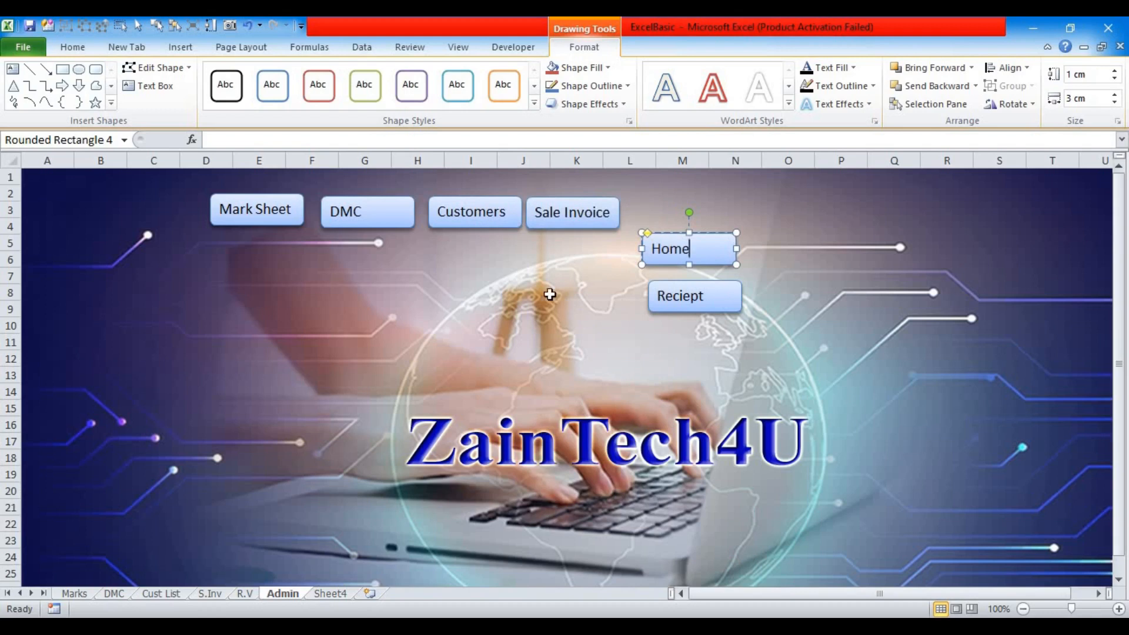
left_click(547, 293)
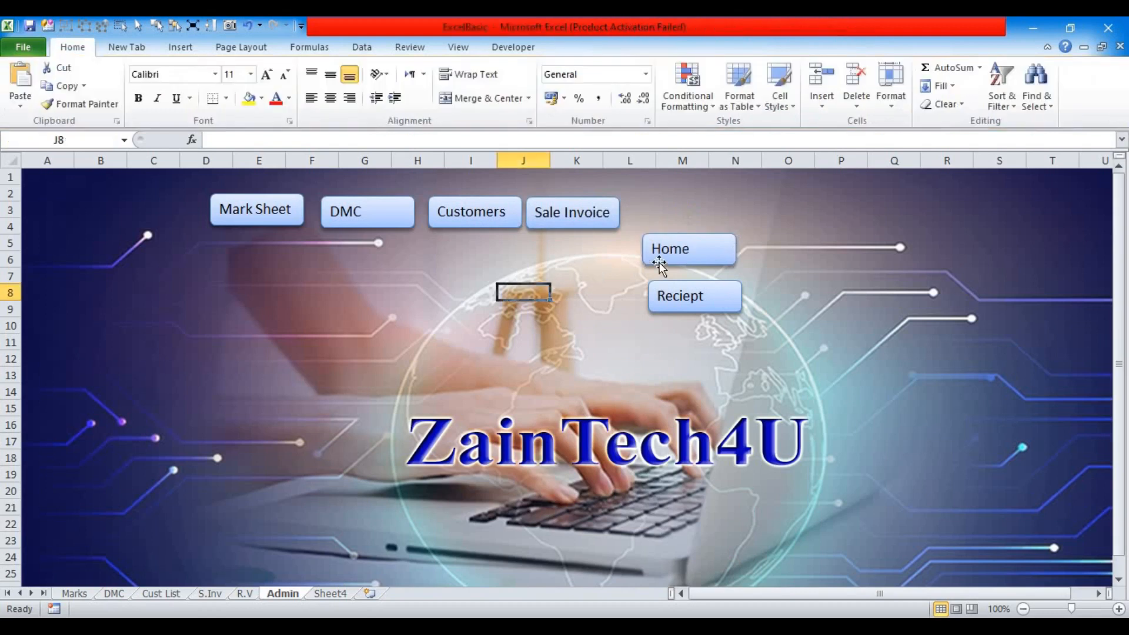
Move the Home button in front of Mark Sheet and the Reciept Voucher button beside Sale Invoice
mouse_move(675, 262)
left_mouse_down()
mouse_move(423, 260)
mouse_move(146, 226)
left_mouse_up()
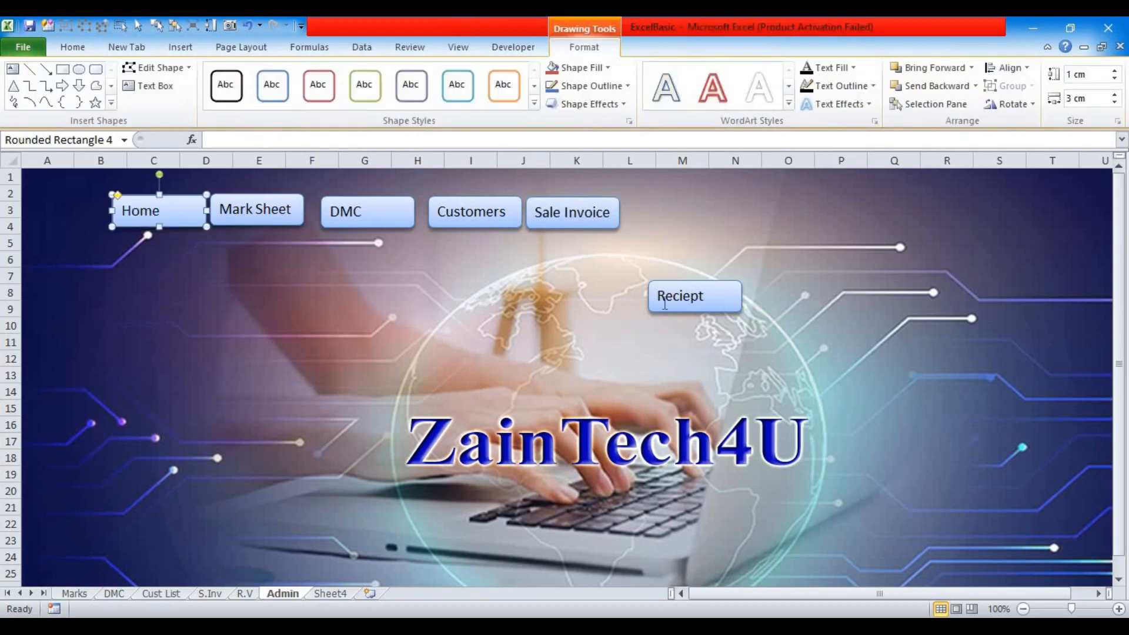
left_click(620, 320)
left_click_drag(655, 308, 623, 224)
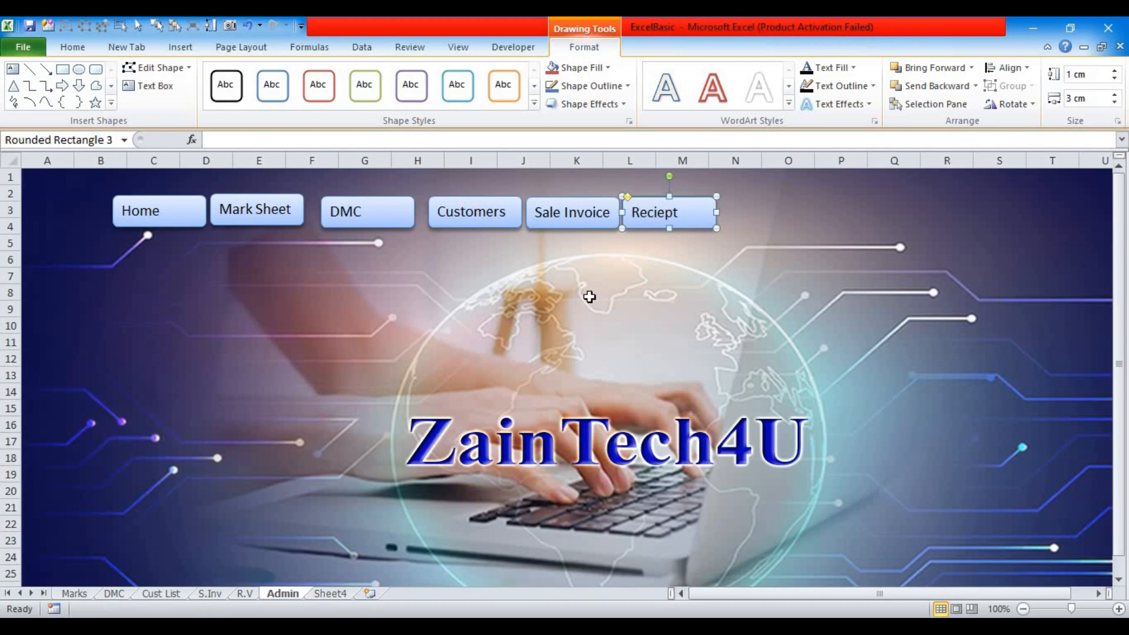
left_click(588, 294)
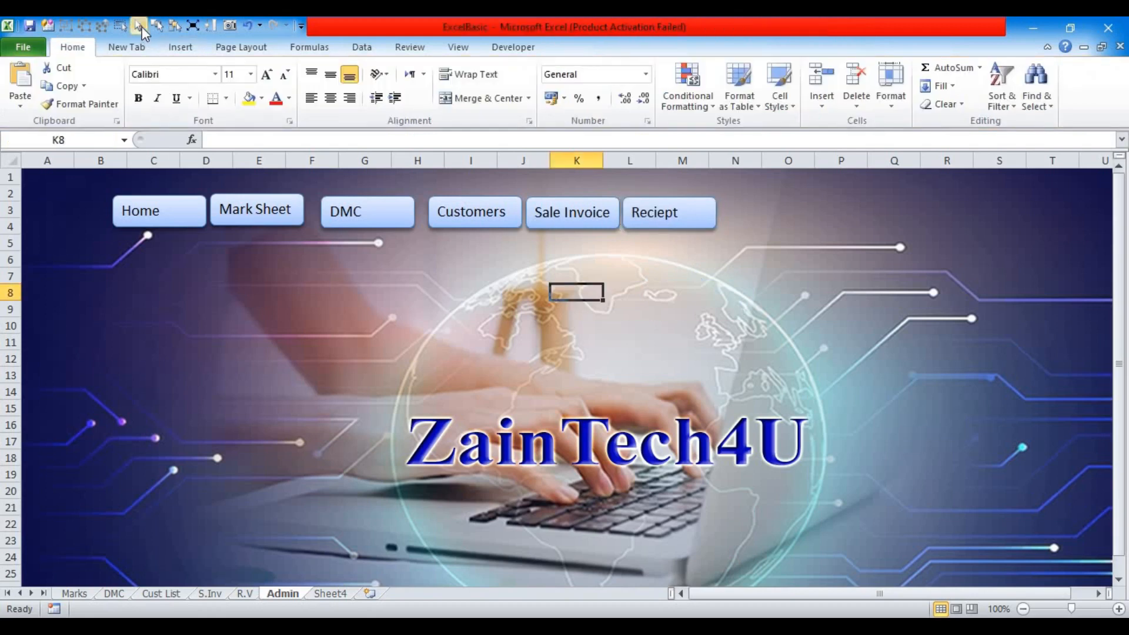
Select all six navigation buttons and reduce their font size to 12
left_click(139, 26)
mouse_move(97, 183)
left_mouse_down()
mouse_move(270, 233)
mouse_move(778, 260)
left_mouse_up()
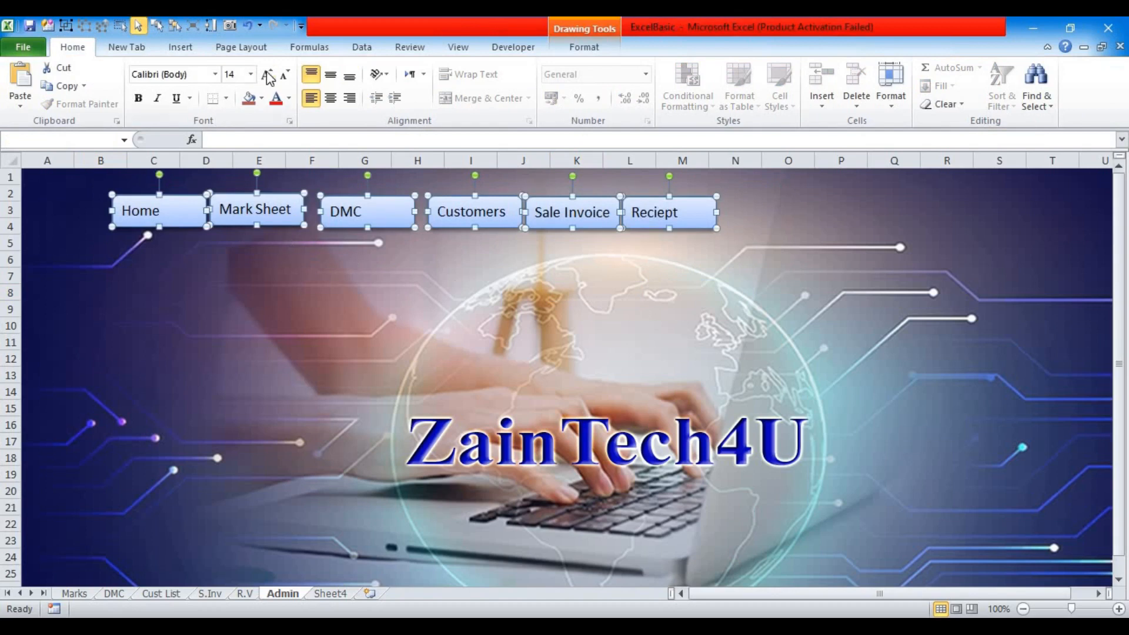
left_click(285, 76)
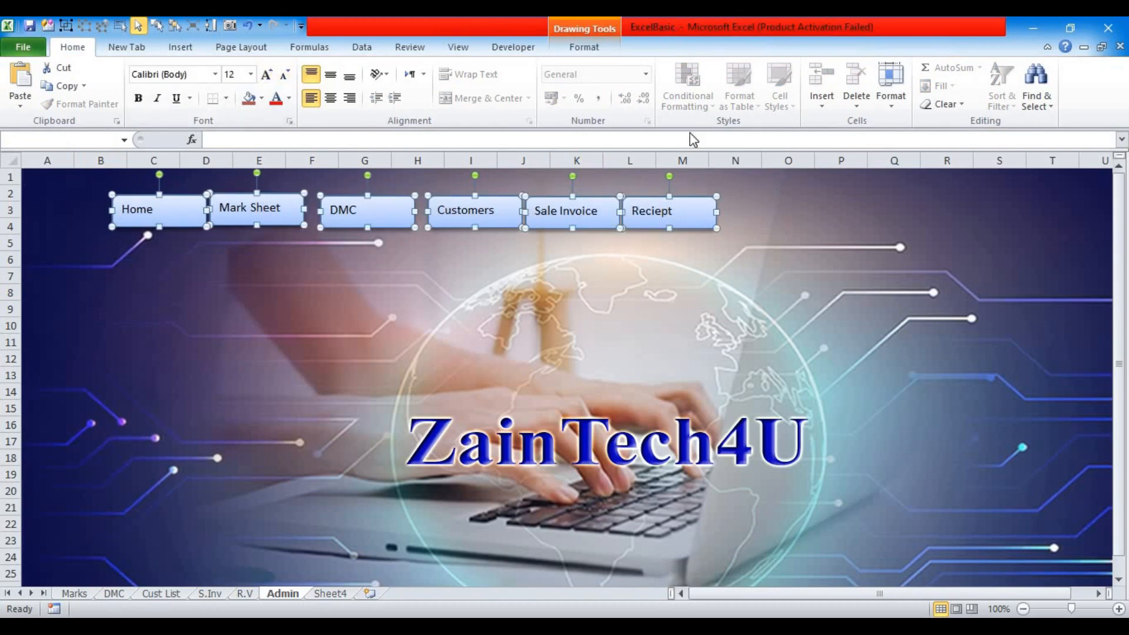
Set the object positioning of the six buttons to Move but don't size with cells
left_click(585, 46)
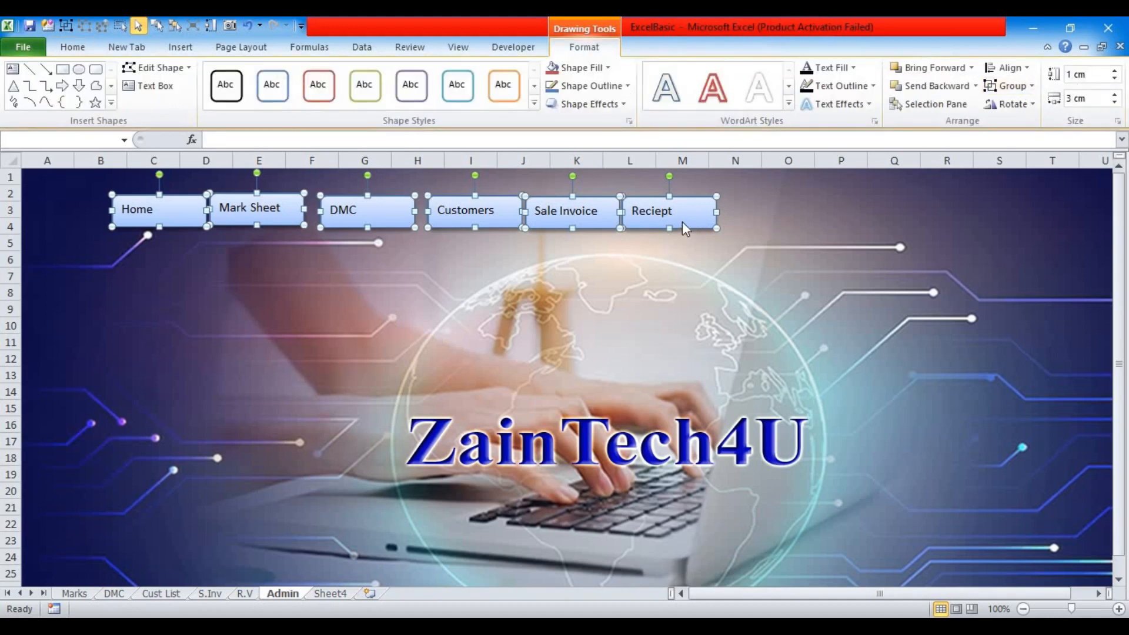
right_click(547, 217)
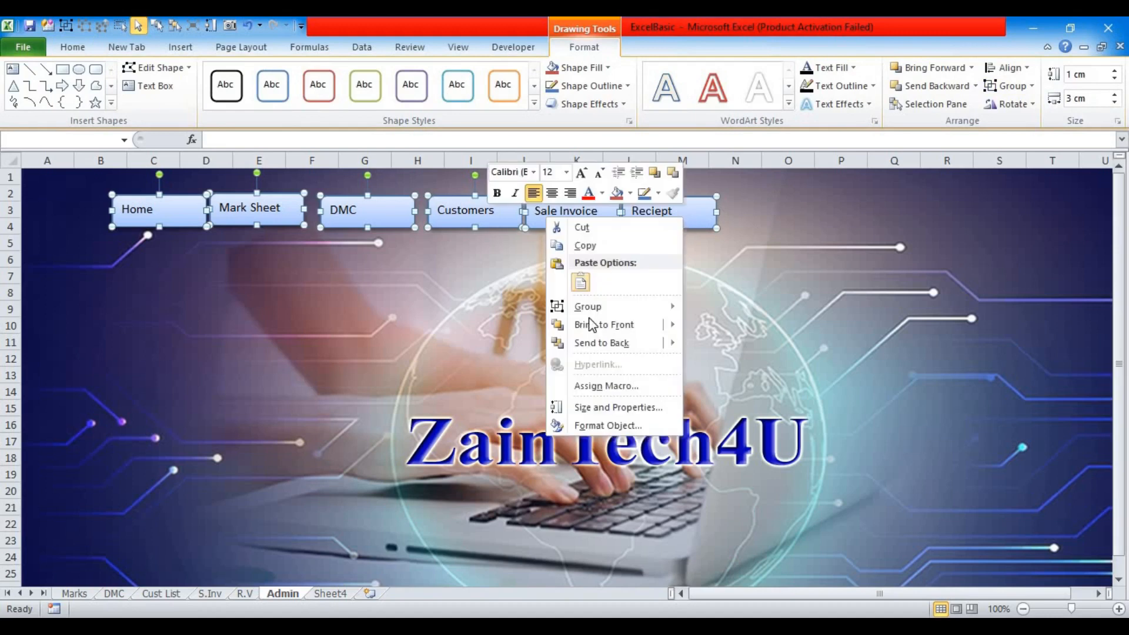
left_click(601, 408)
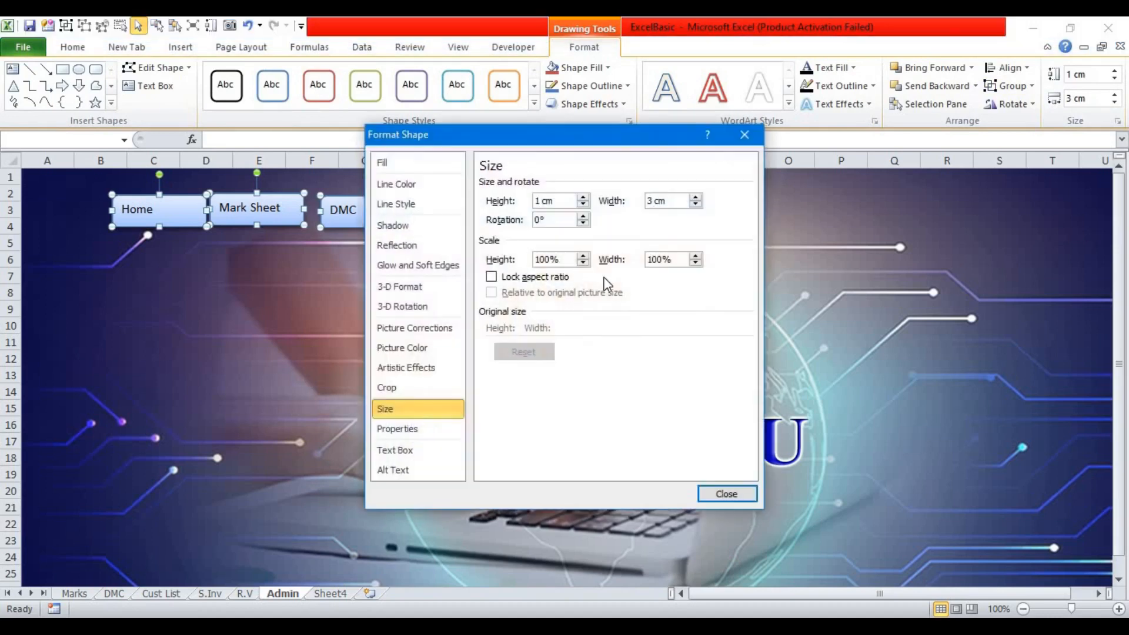
left_click(412, 432)
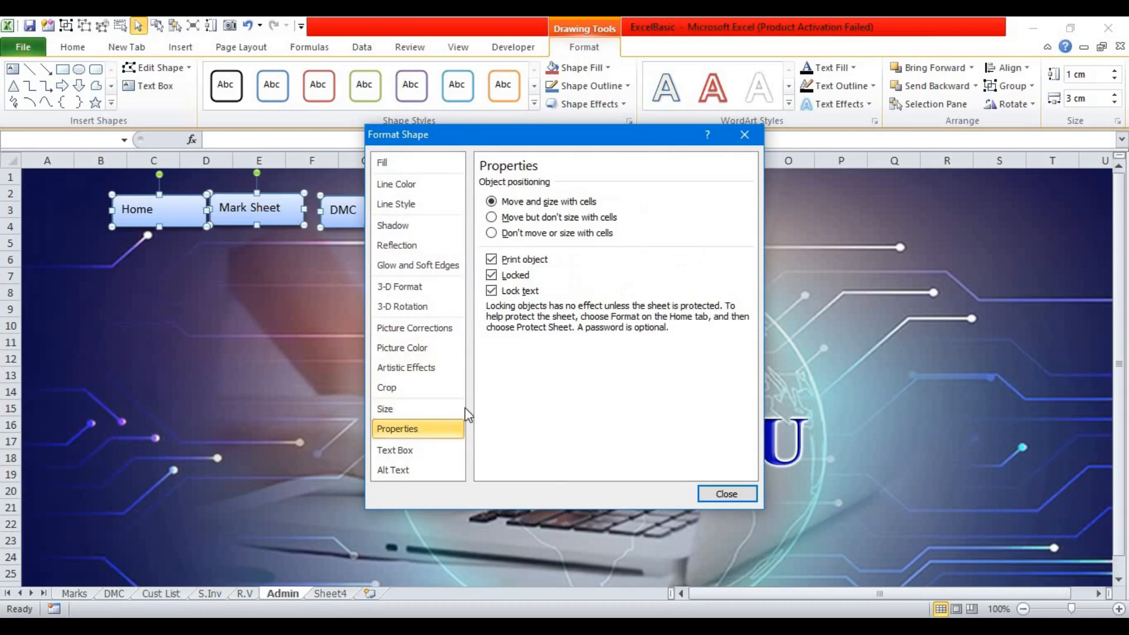
left_click(507, 218)
Set the left, right, top and bottom internal text margins of the six buttons to 0 cm
left_click(401, 454)
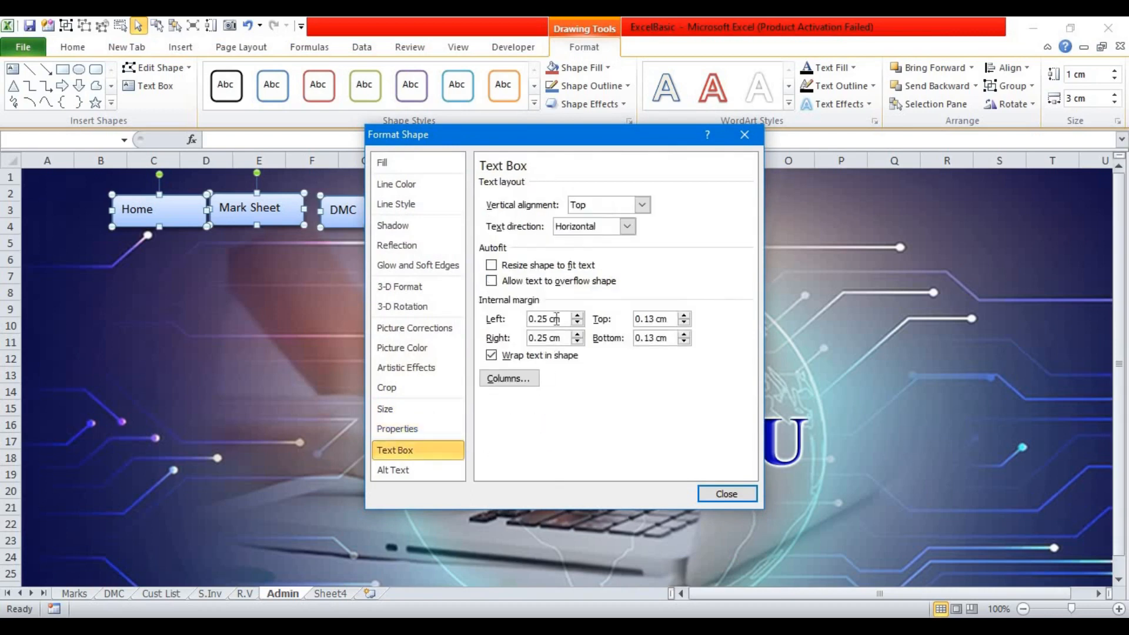
left_click_drag(556, 319, 521, 327)
type("0")
key("Tab")
type("0")
key("Tab")
type("0")
key("Tab")
type("0")
key("Tab")
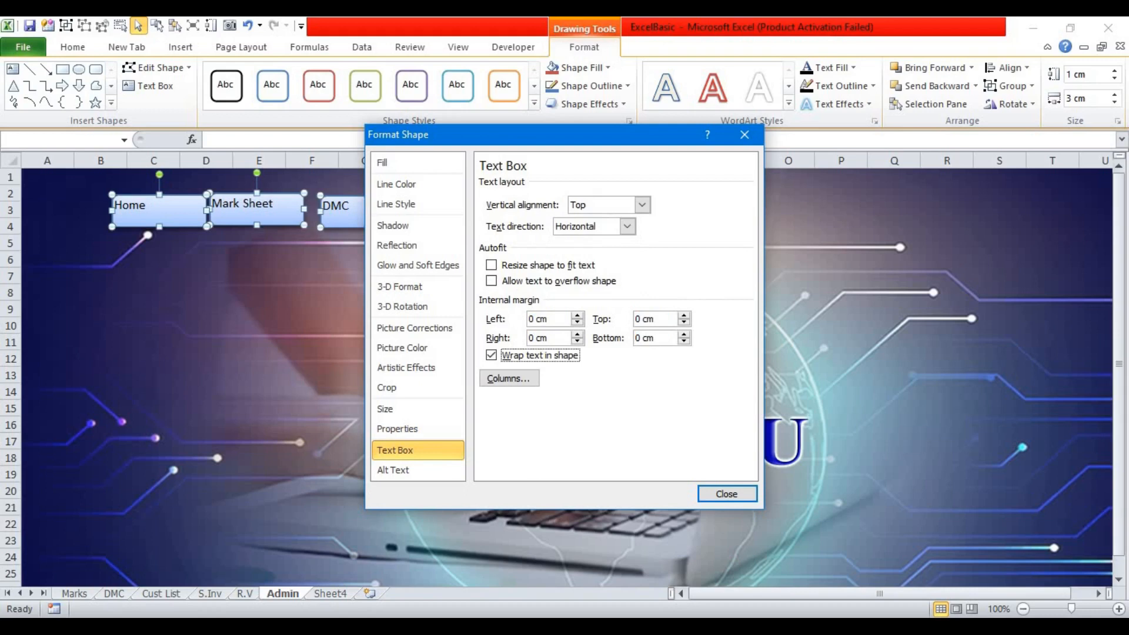
left_click(718, 497)
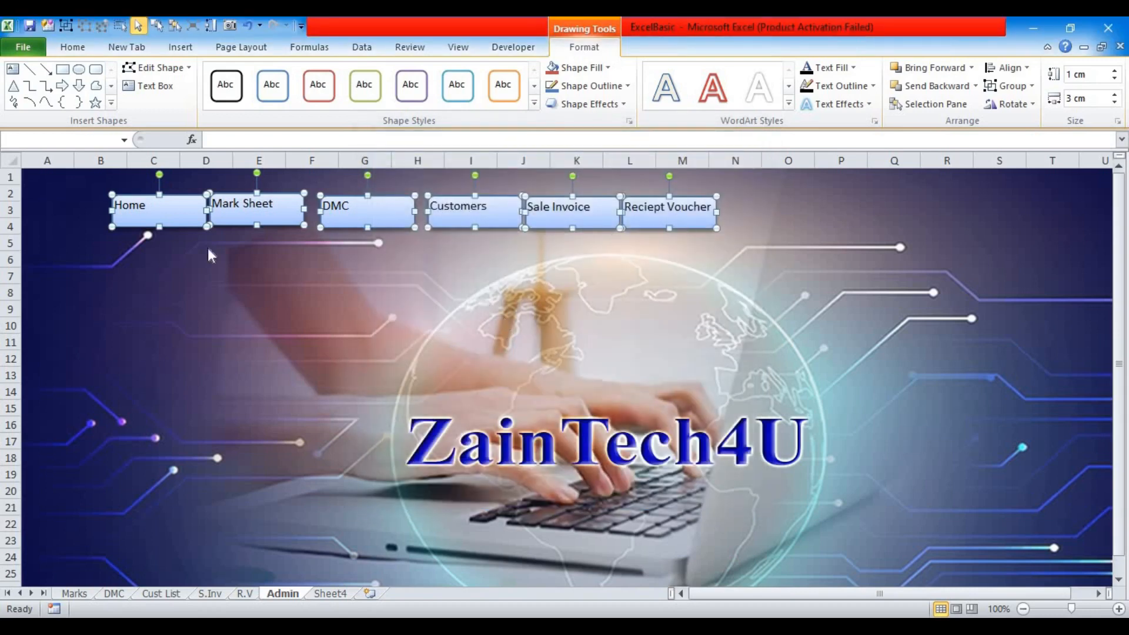
Align the text of all six buttons to the middle vertically and to the center horizontally
left_click(85, 48)
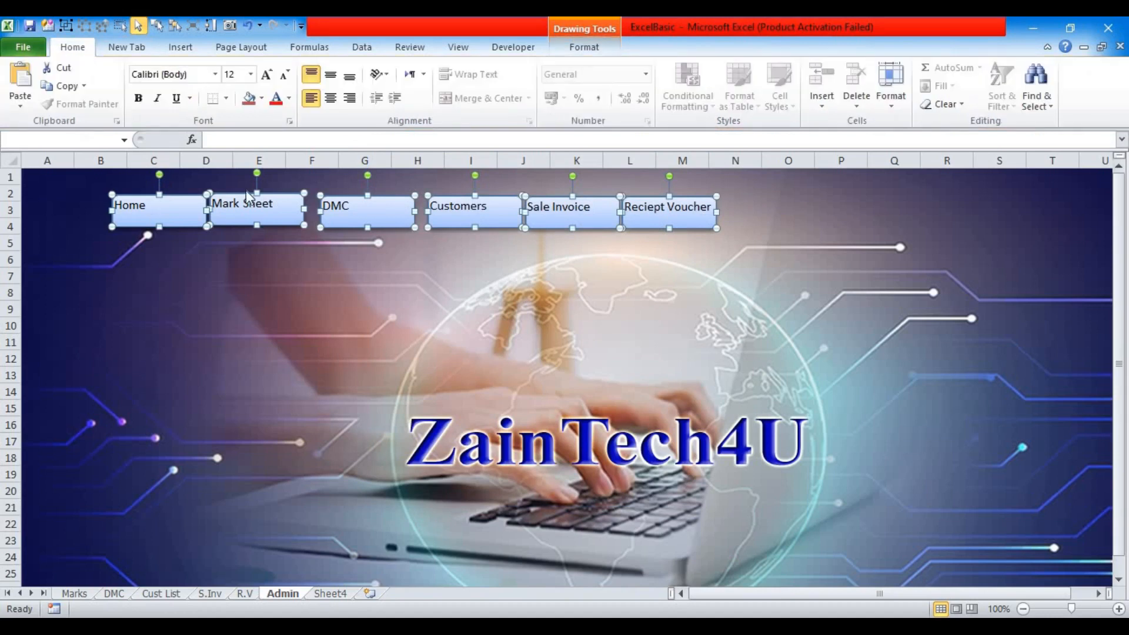
left_click(332, 79)
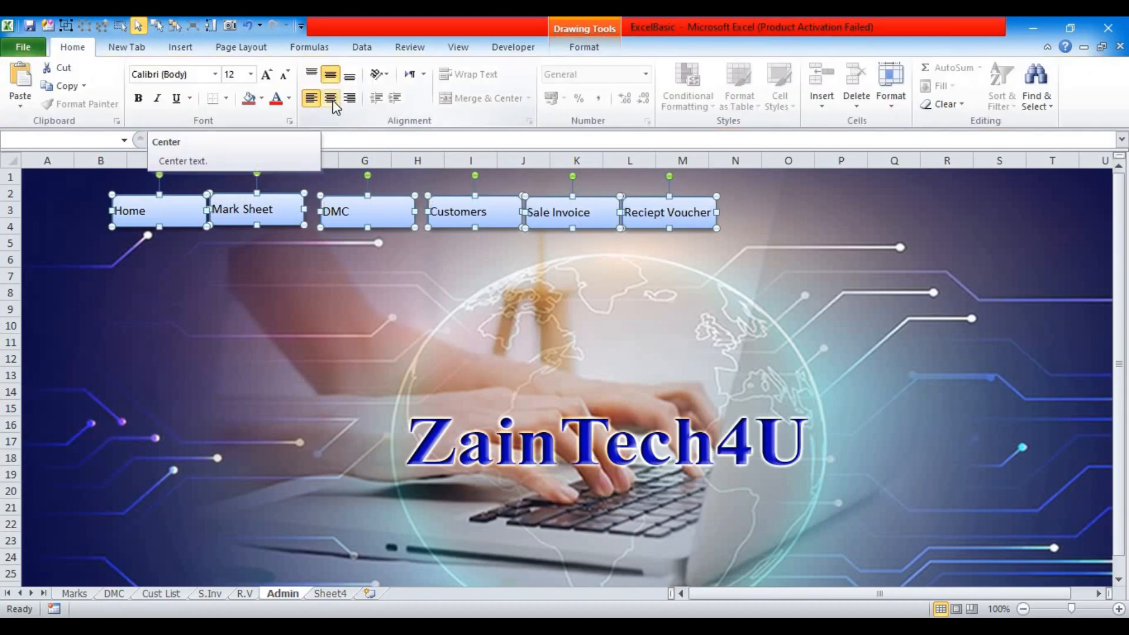
left_click(333, 100)
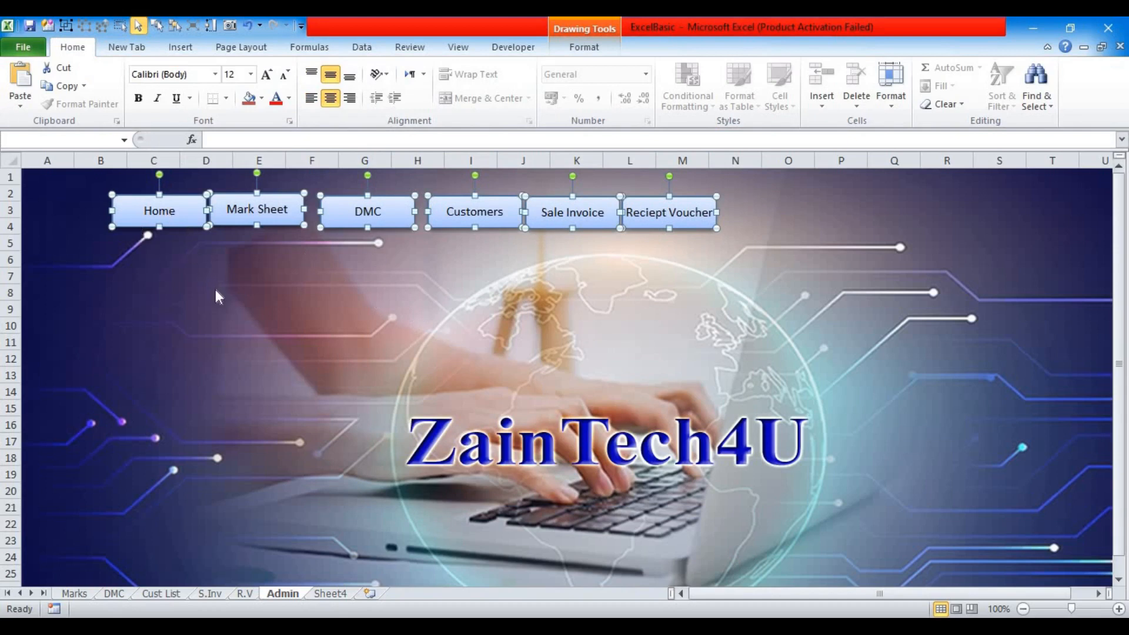
left_click(253, 283)
mouse_move(94, 184)
left_mouse_down()
mouse_move(170, 209)
mouse_move(749, 252)
left_mouse_up()
left_click(382, 255)
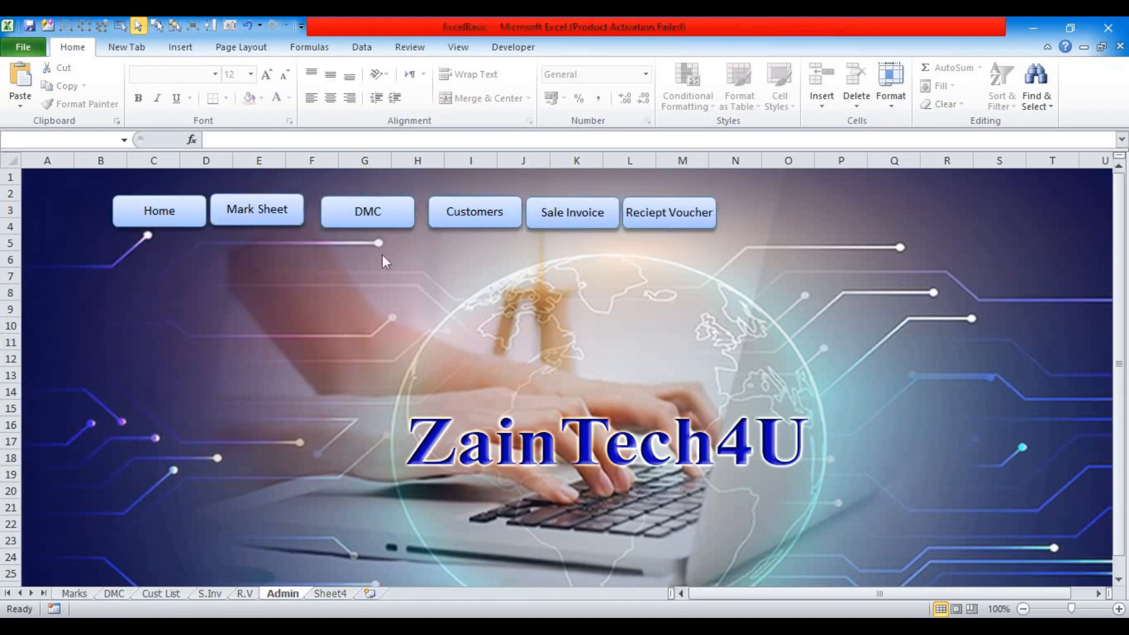
Nudge the DMC button toward Mark Sheet and slightly upward so it sits right beside it
left_click(377, 218)
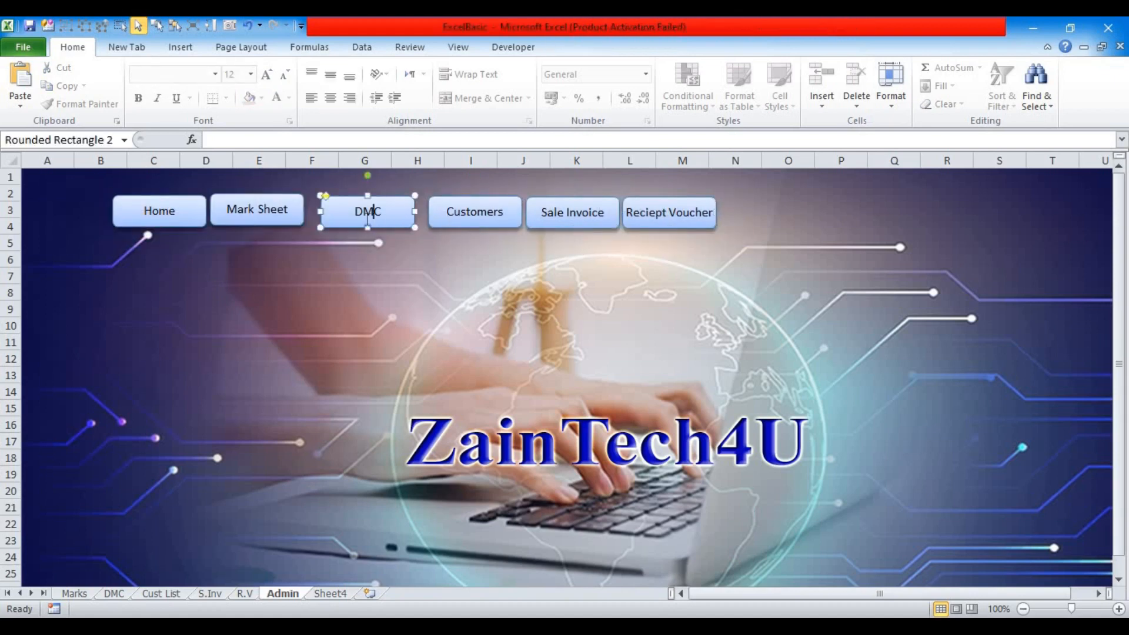
left_click(350, 229)
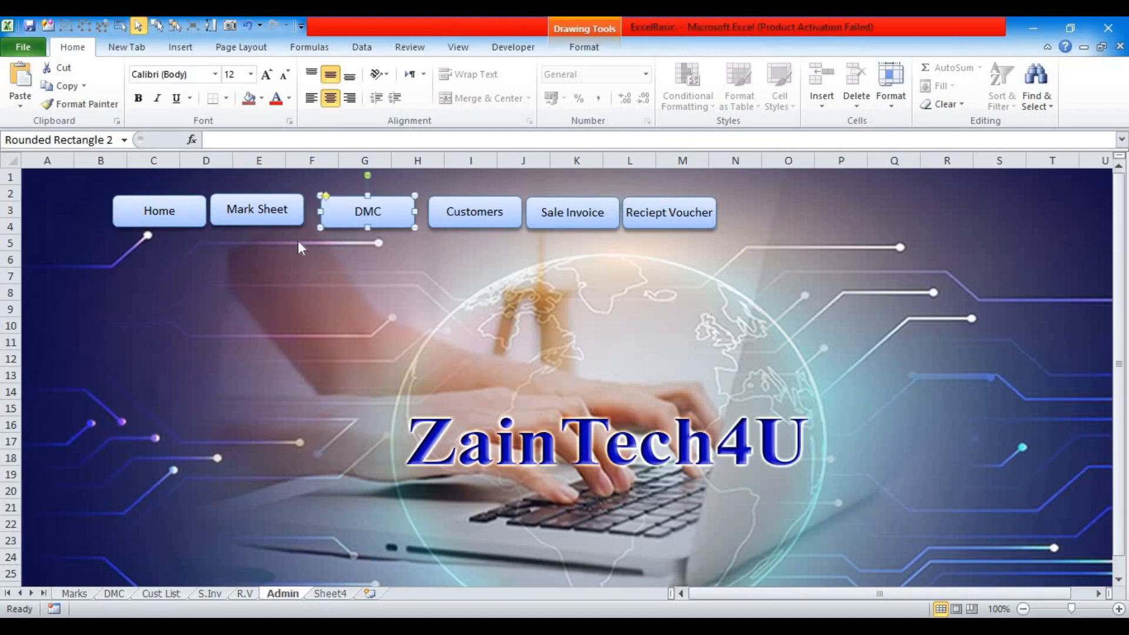
left_click(172, 27)
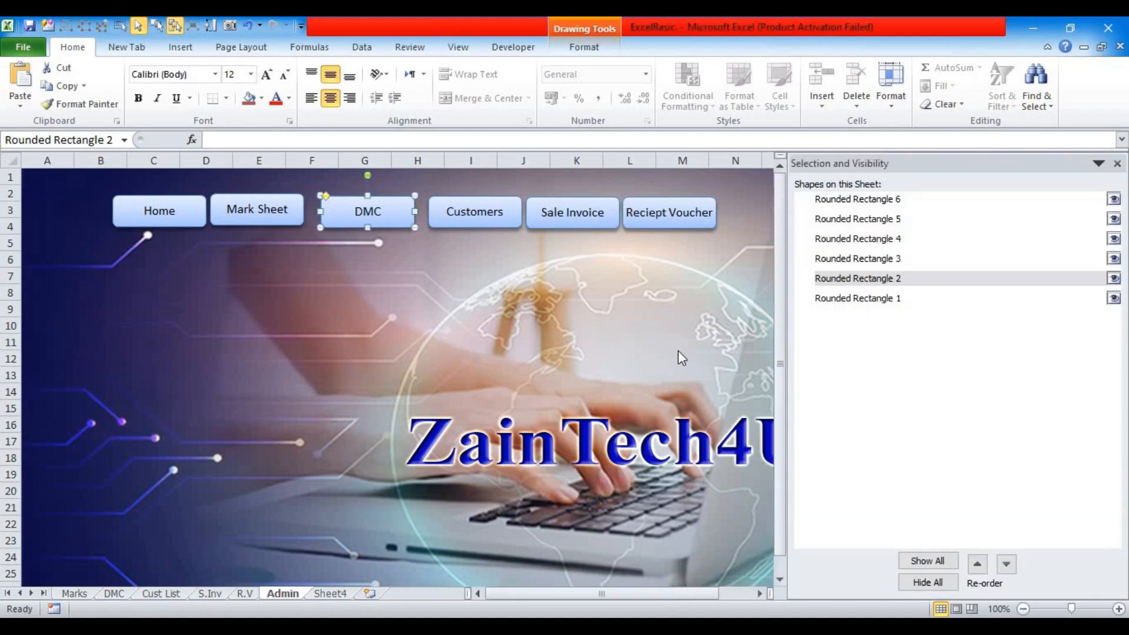
left_click(414, 299)
left_click(345, 224)
key("Left")
key("Left")
key("Left")
key("Left")
key("Left")
key("Left")
key("Up")
key("Left")
key("Left")
key("Left")
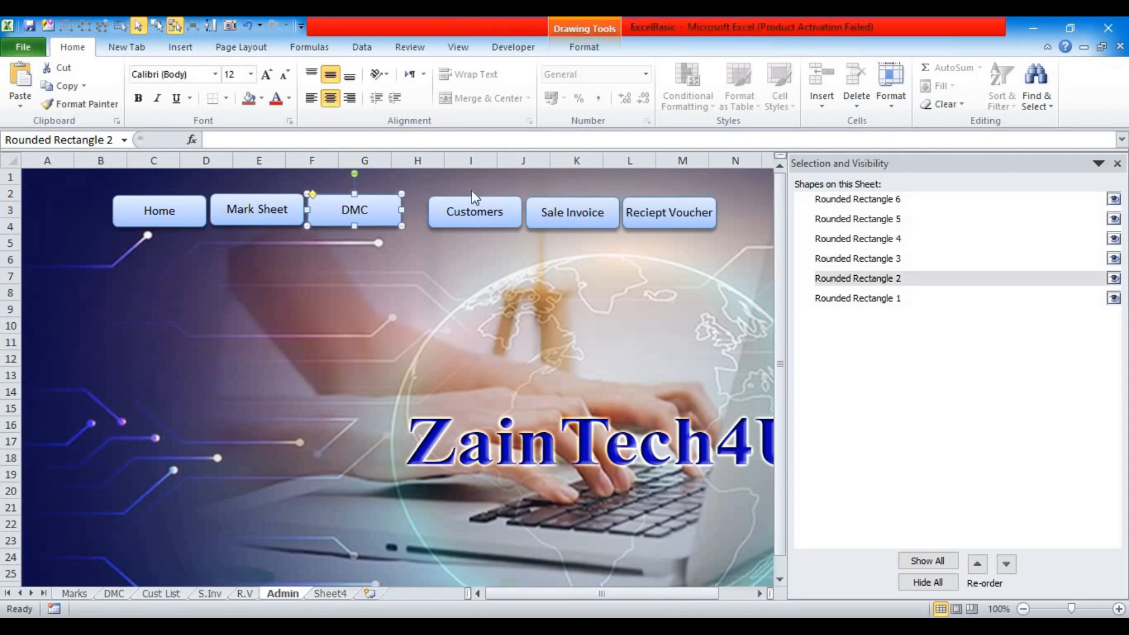
Move Customers, Sale Invoice and Reciept Voucher beside DMC, and shift these four buttons together closer to Mark Sheet
left_click_drag(415, 187, 742, 266)
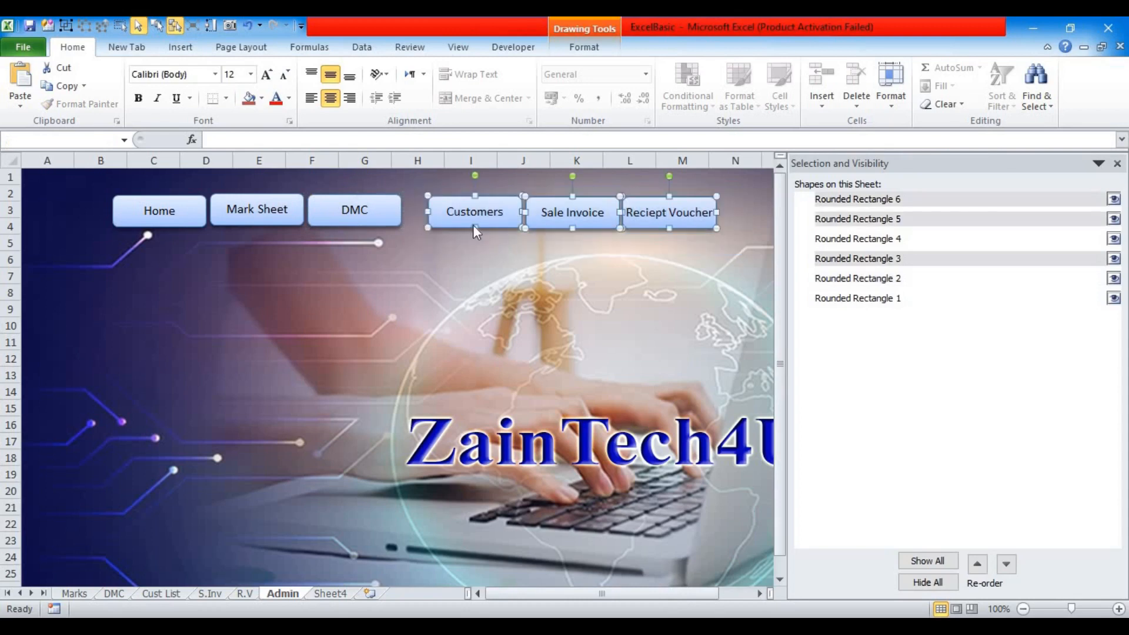
left_click_drag(438, 222, 414, 221)
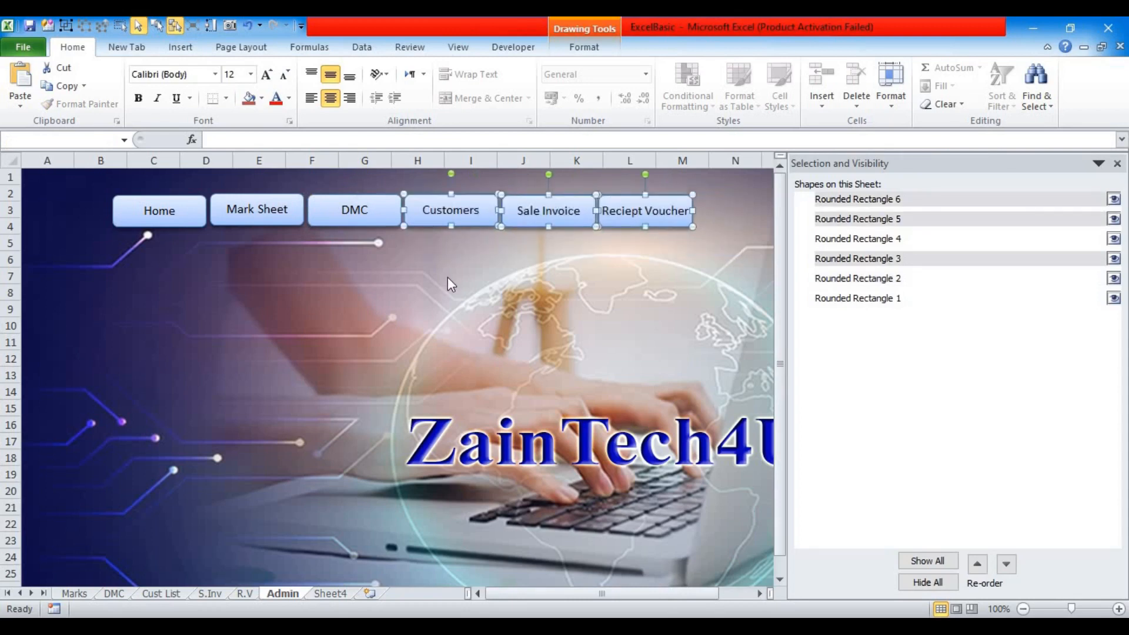
left_click(447, 277)
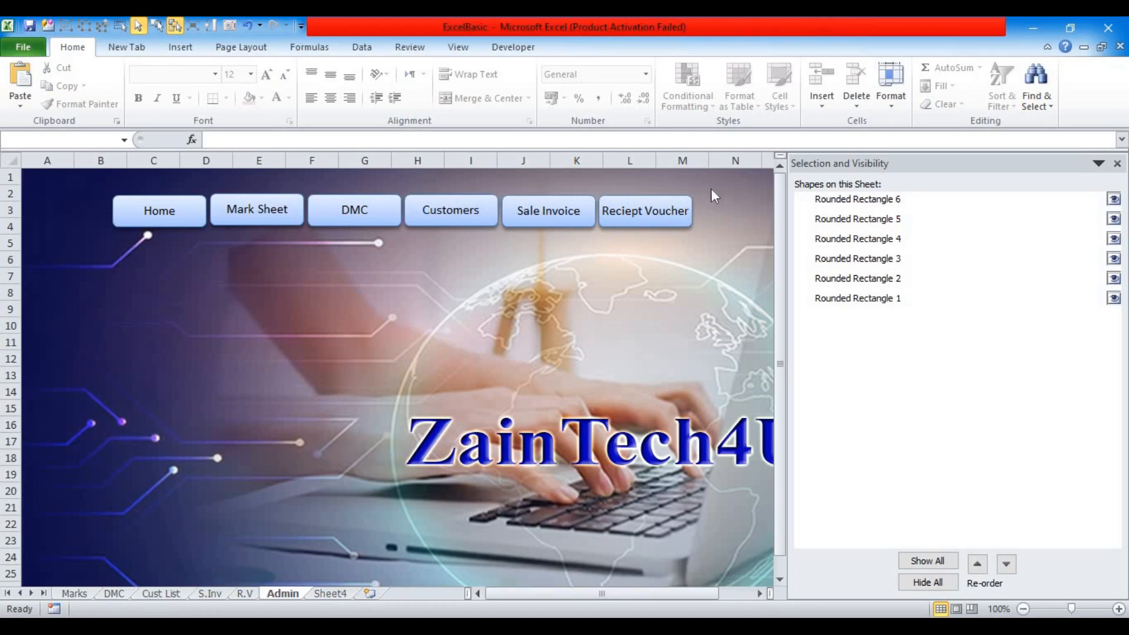
mouse_move(713, 178)
left_mouse_down()
mouse_move(301, 242)
mouse_move(328, 219)
left_mouse_up()
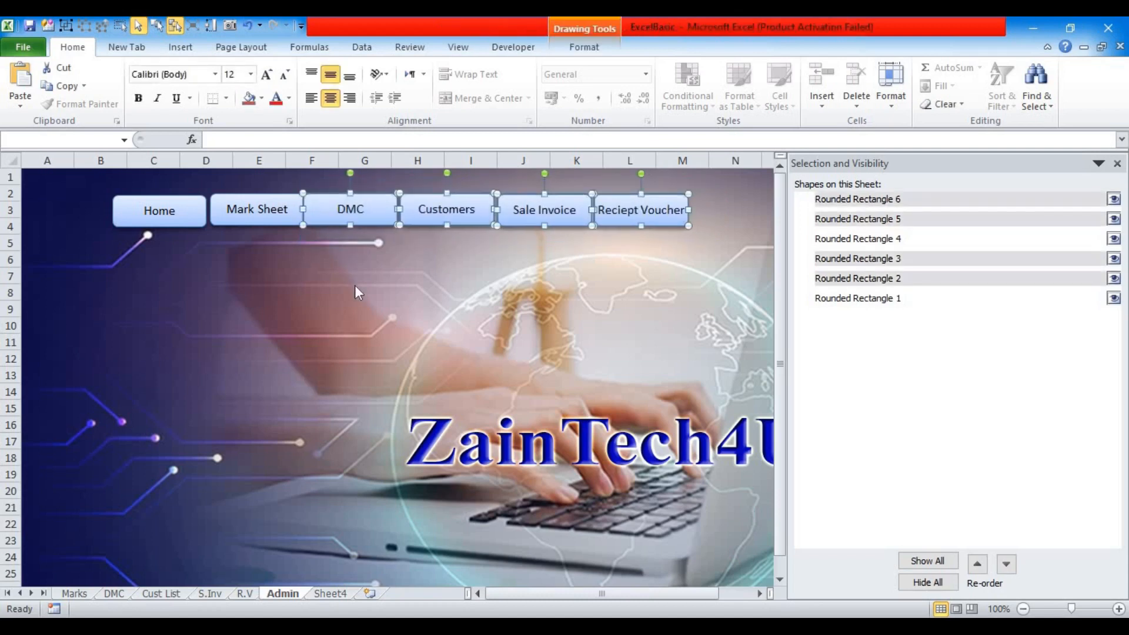
left_click(354, 284)
Align the tops of all six navigation buttons and distribute them horizontally
mouse_move(88, 188)
left_mouse_down()
mouse_move(609, 218)
mouse_move(721, 252)
left_mouse_up()
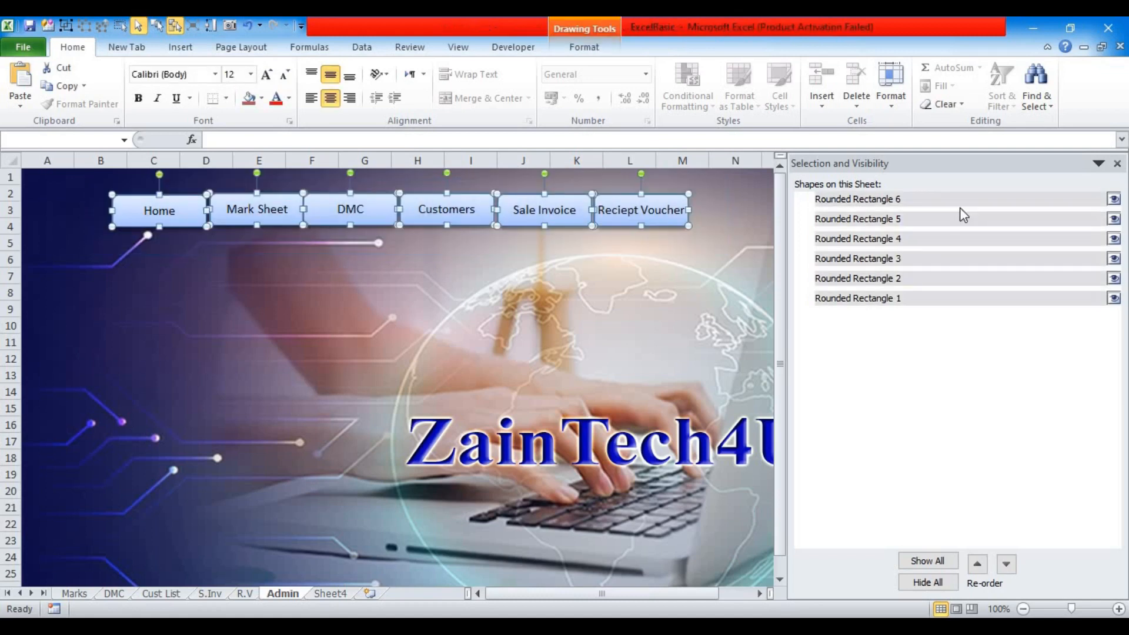
left_click(1118, 163)
left_click(589, 50)
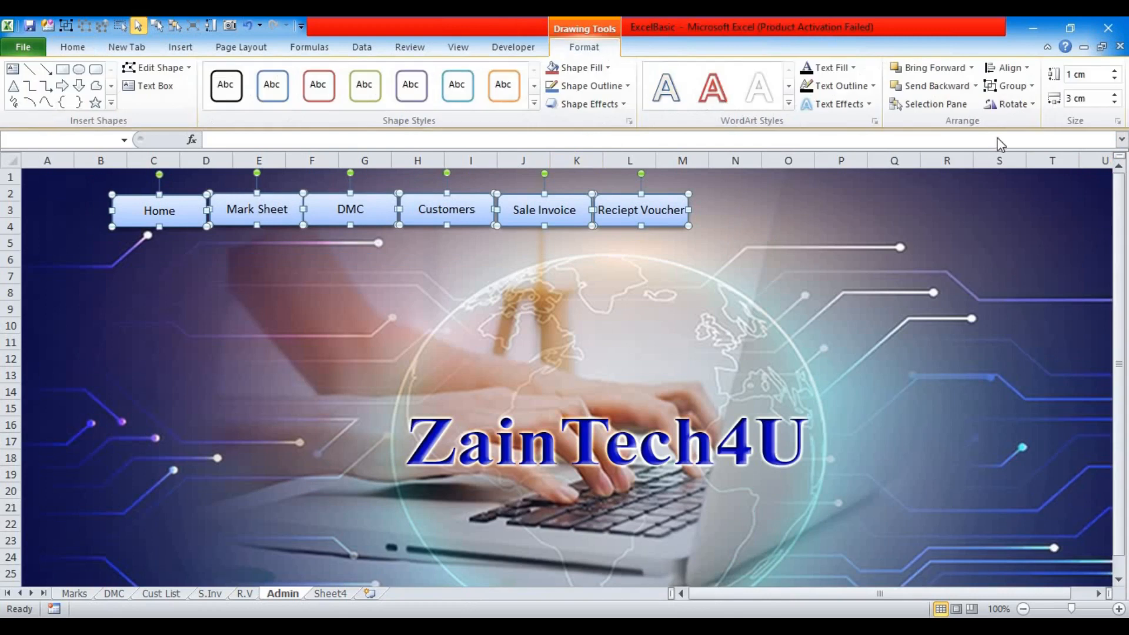
left_click(1021, 68)
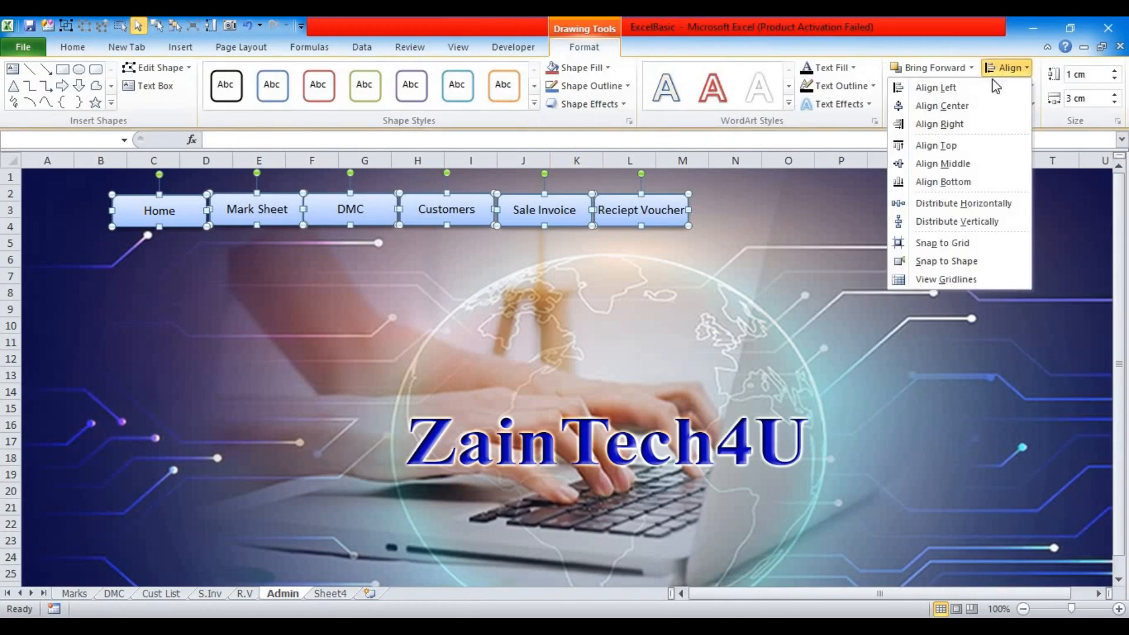
left_click(937, 146)
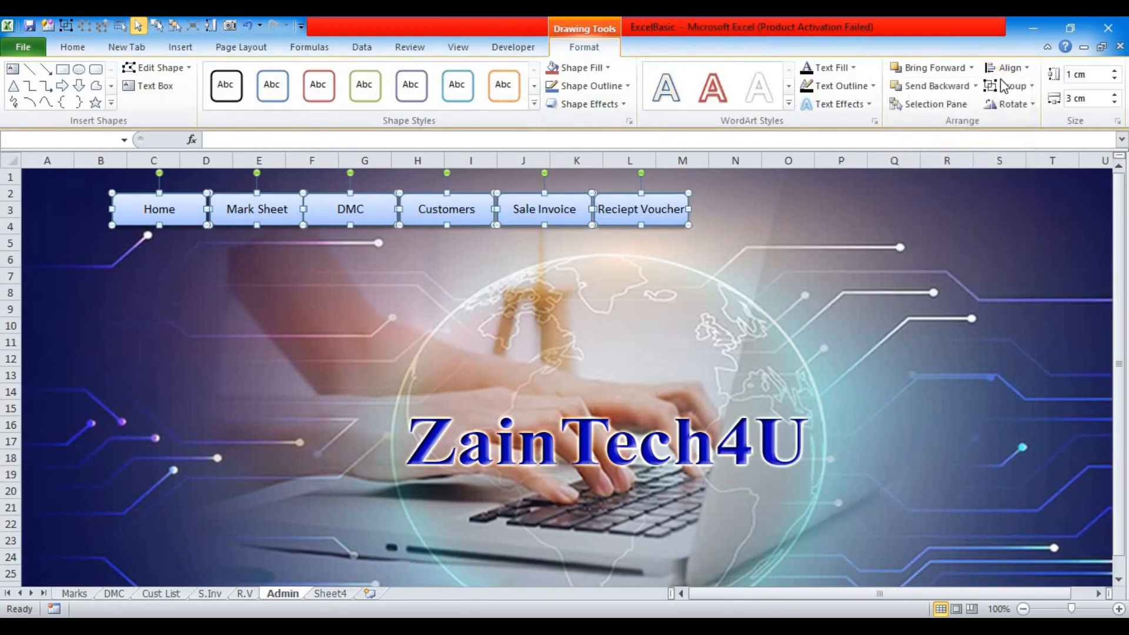
left_click(1021, 67)
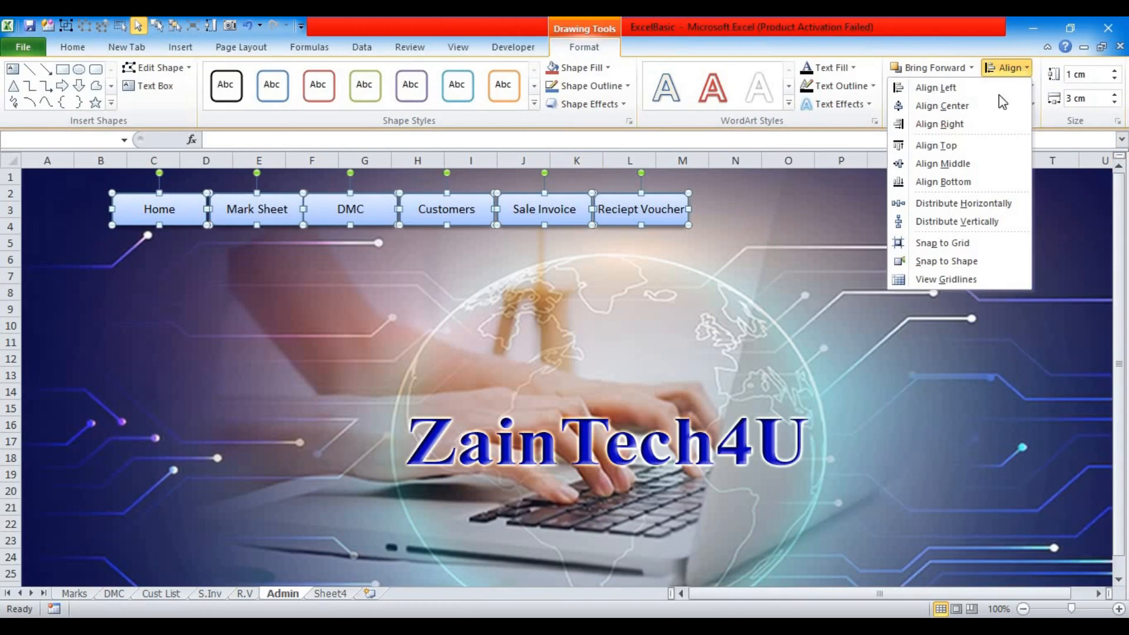
left_click(965, 203)
left_click(841, 263)
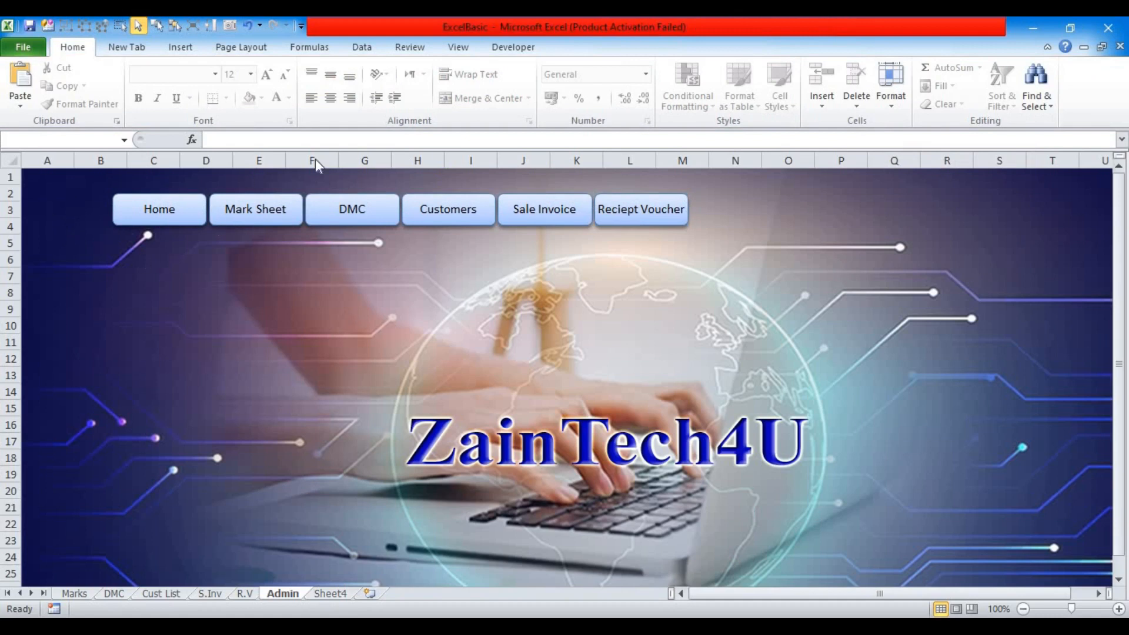
Start a hyperlink for cell K8 and review the link types: place in this document, new document and e-mail address
key("Escape")
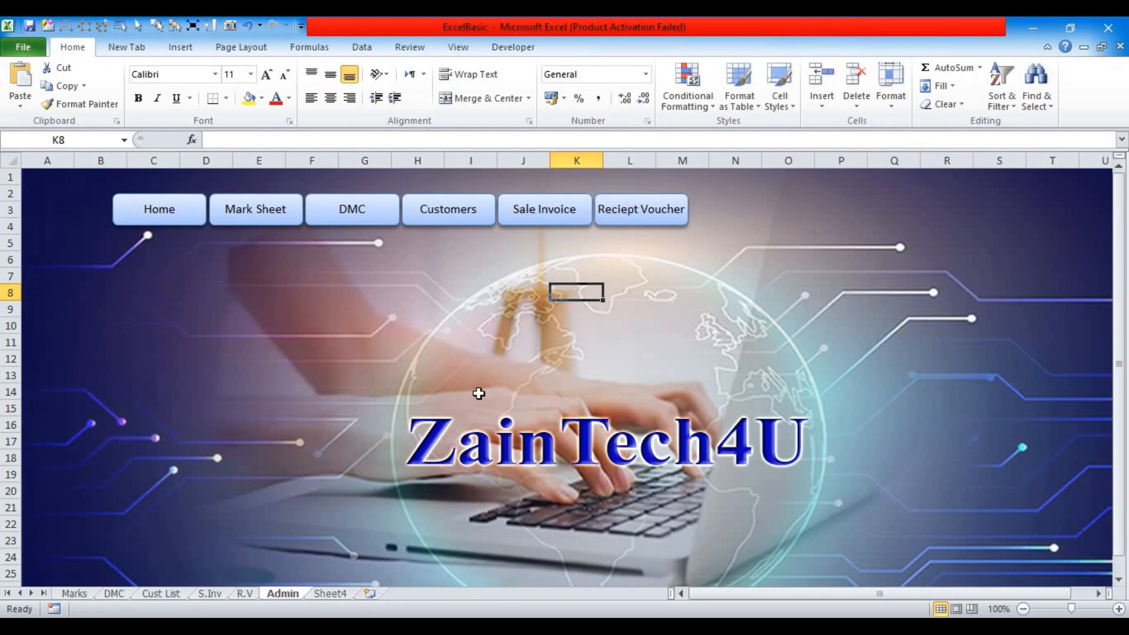
right_click(568, 293)
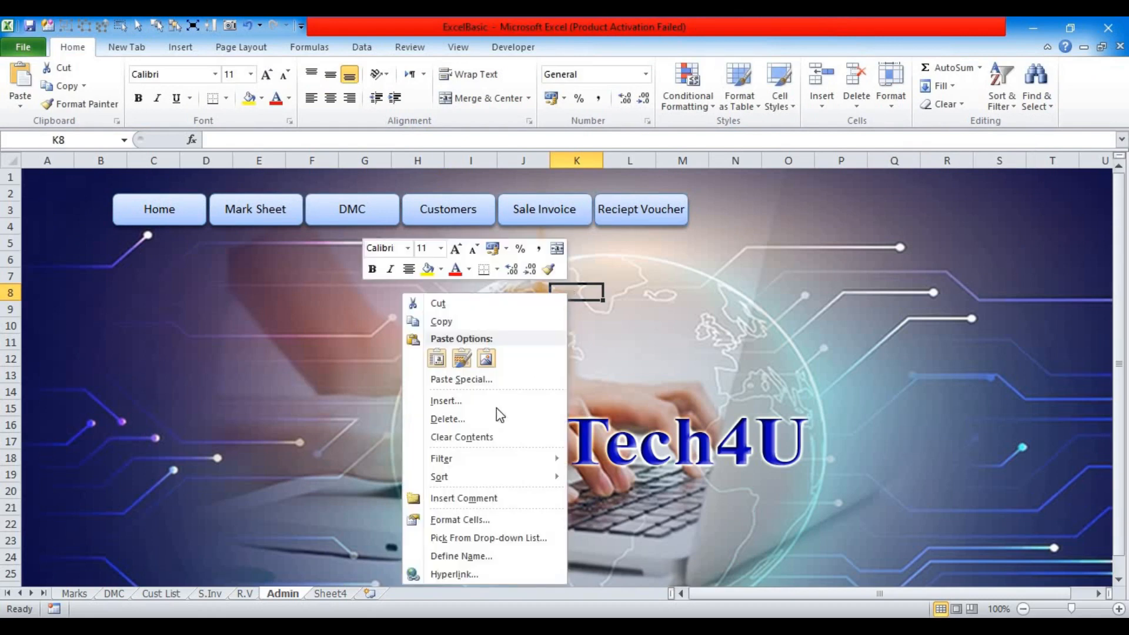
left_click(460, 574)
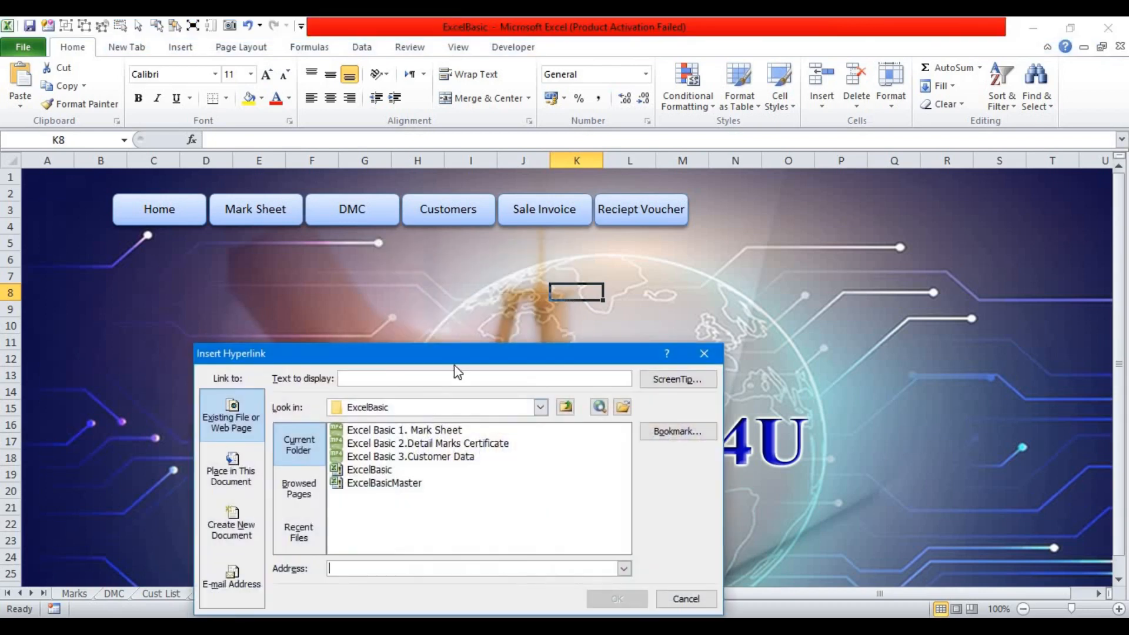
left_click_drag(465, 352, 569, 215)
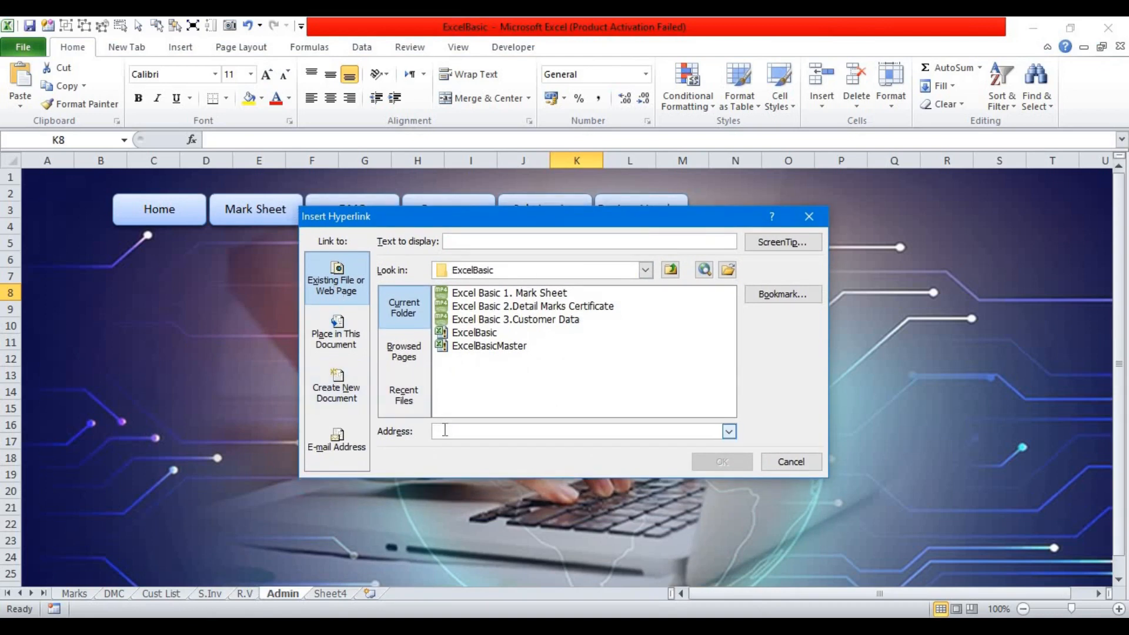
left_click(340, 340)
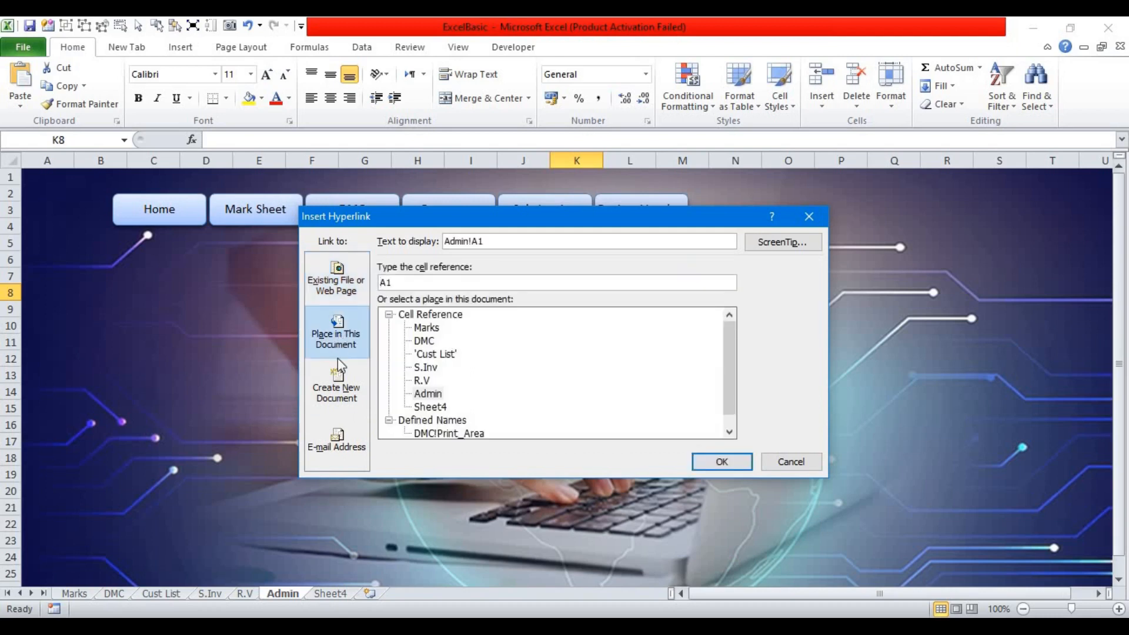
left_click(342, 397)
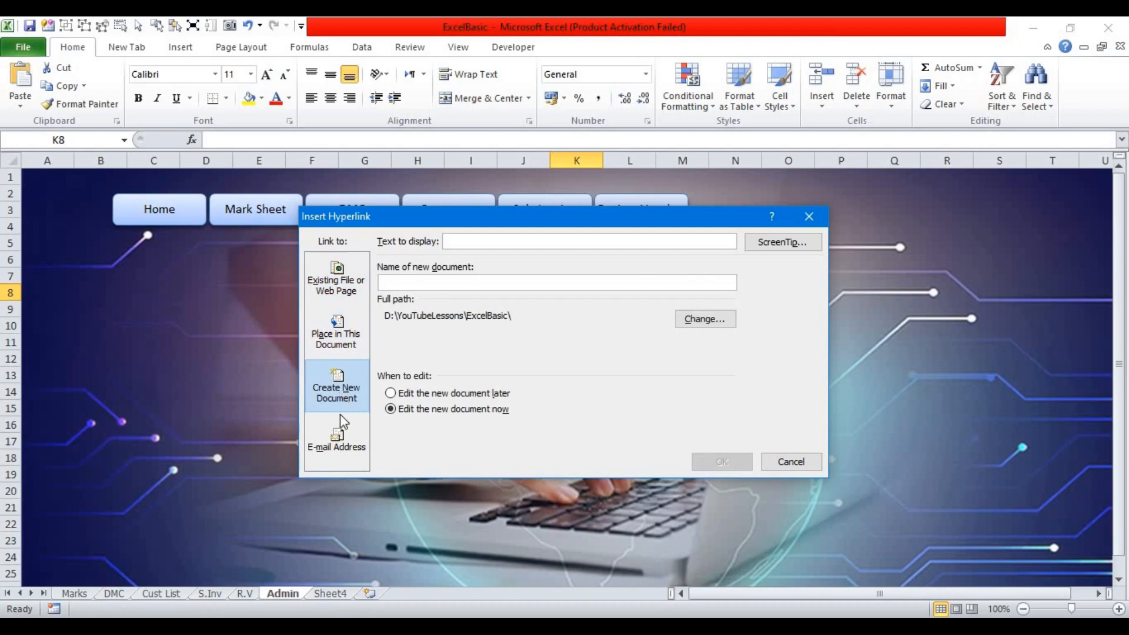
left_click(346, 451)
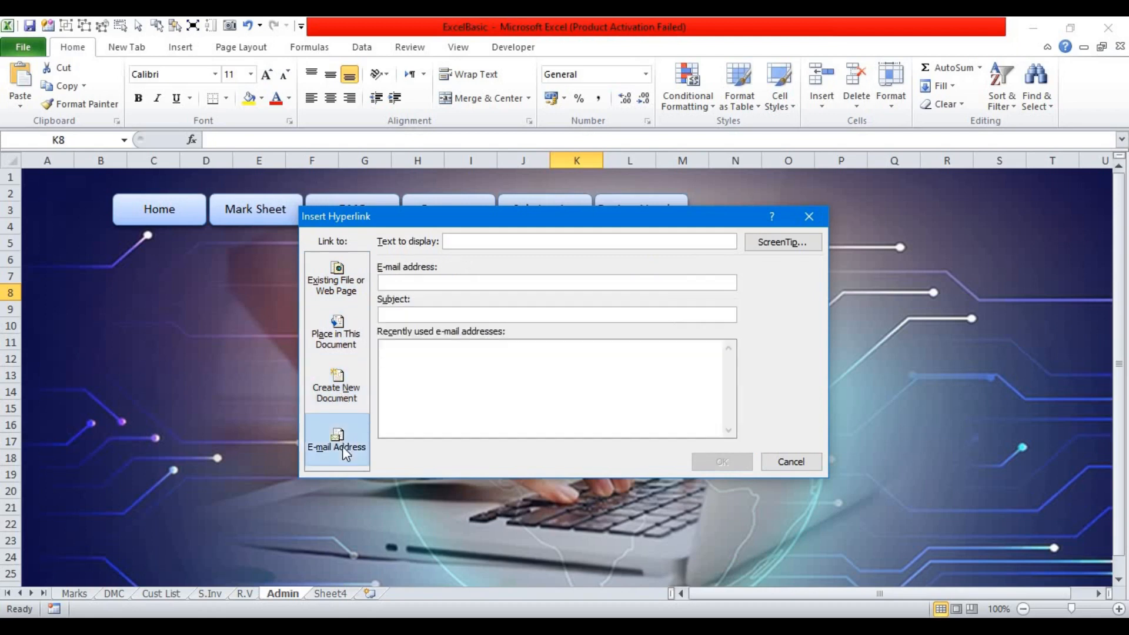
Link cell K8 to cell A1 of the Marks sheet in this document, with Mark Sheet as display text
left_click(338, 347)
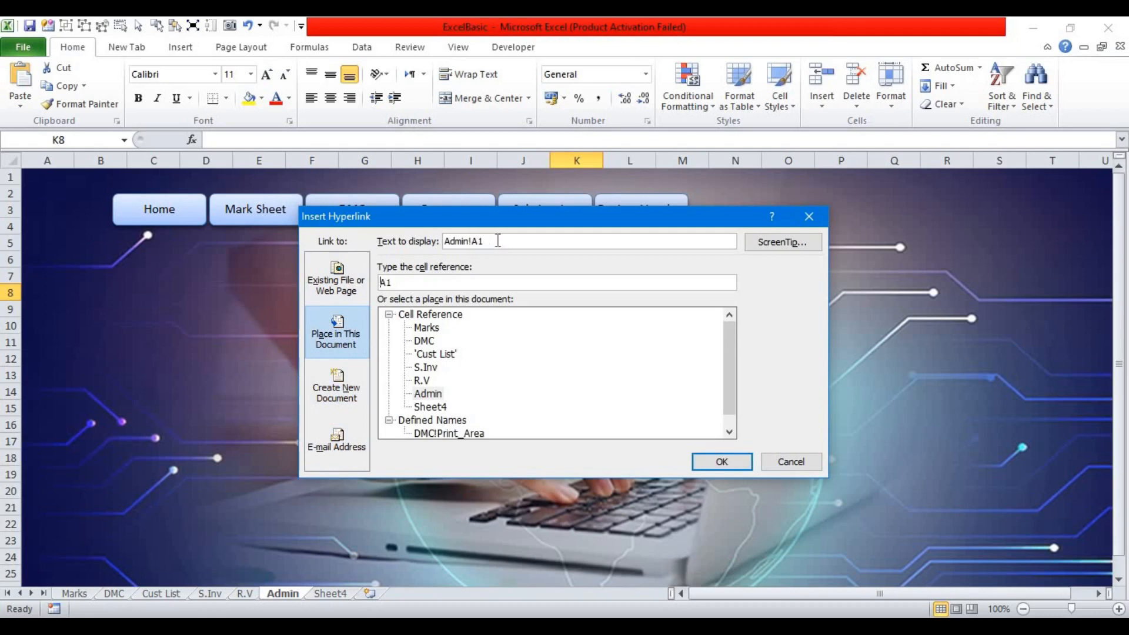
double_click(451, 240)
type("S")
key("BackSpace")
key("BackSpace")
key("BackSpace")
type("Mark She")
left_click(426, 330)
left_click(700, 459)
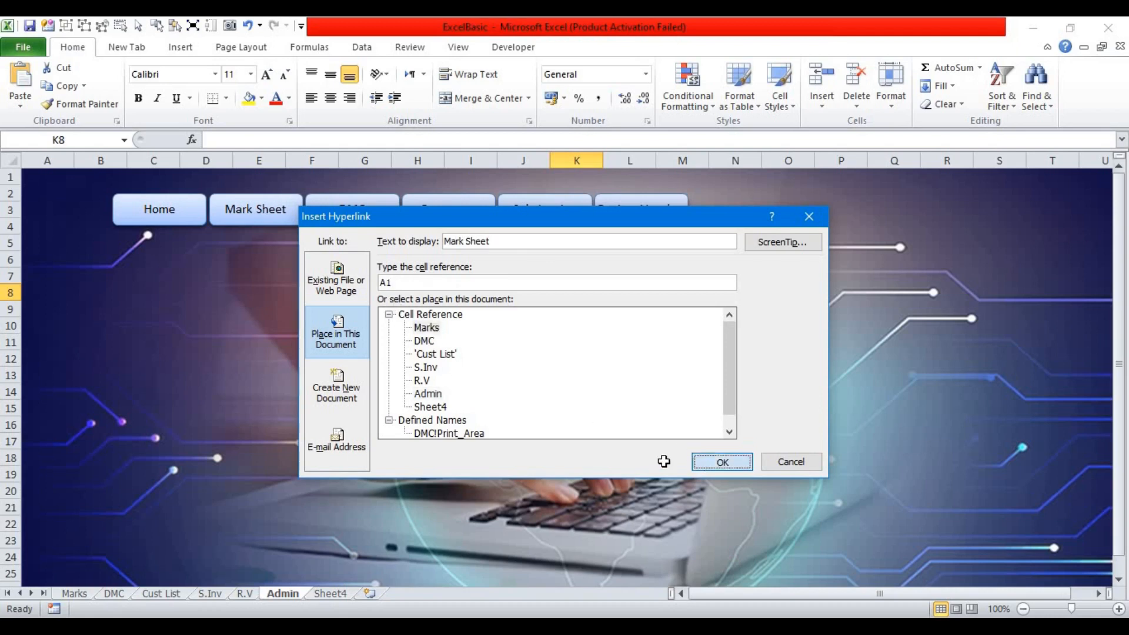
Follow the cell K8 link to test it, and return to the Admin sheet to clear that cell
left_click(575, 461)
left_click(587, 294)
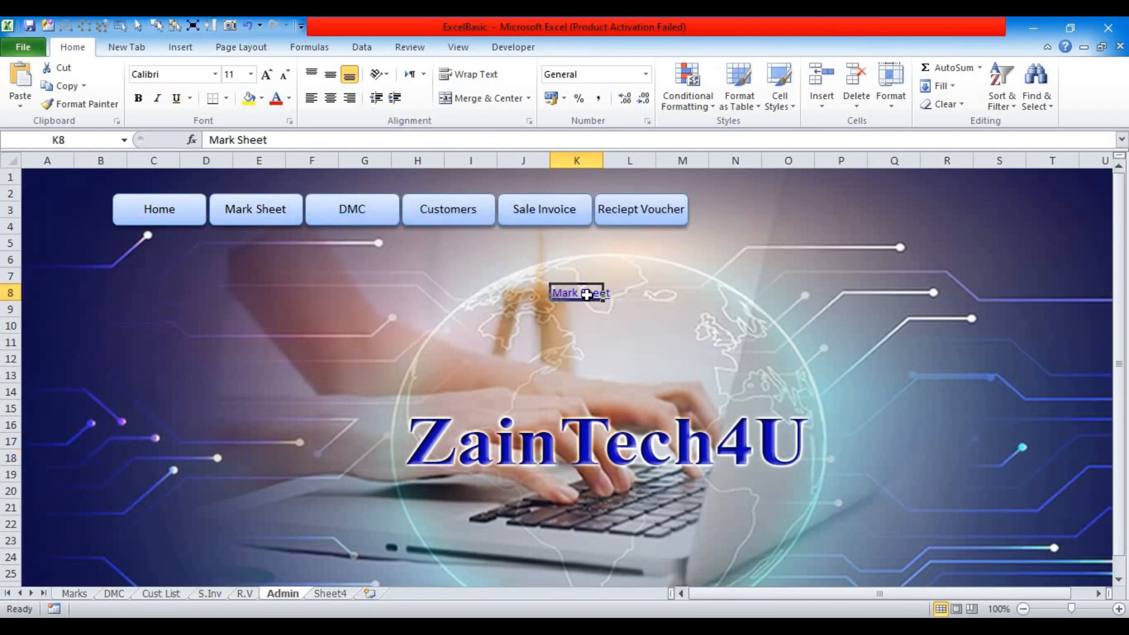
left_click(587, 295)
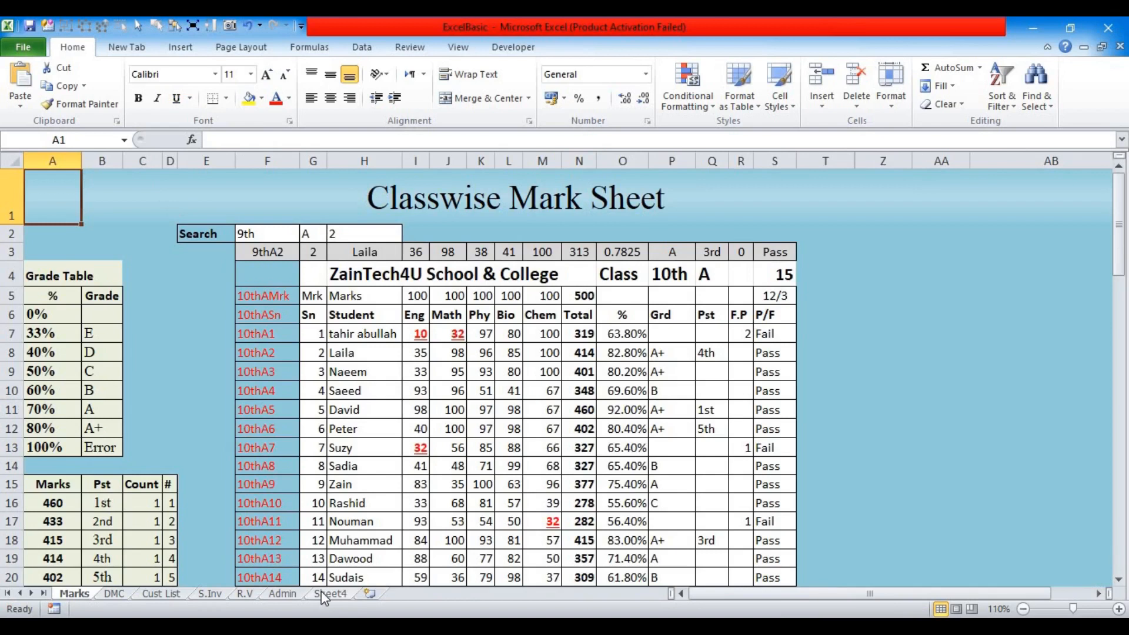
left_click(287, 593)
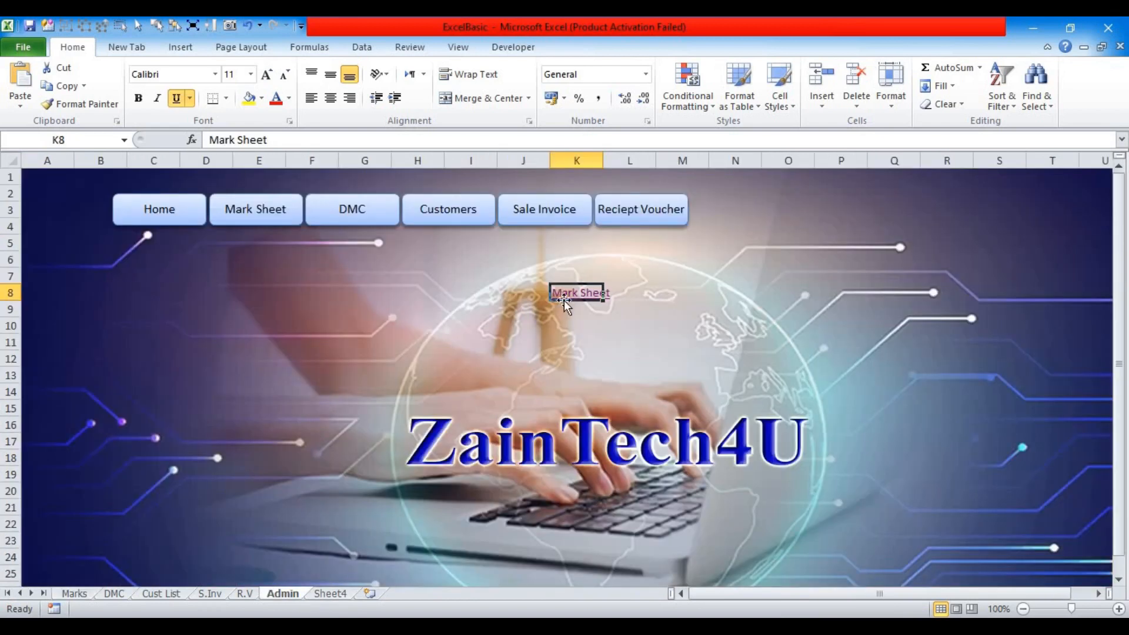
left_click(298, 330)
Link the Mark Sheet button to cell A1 of the Marks sheet in this document
right_click(287, 217)
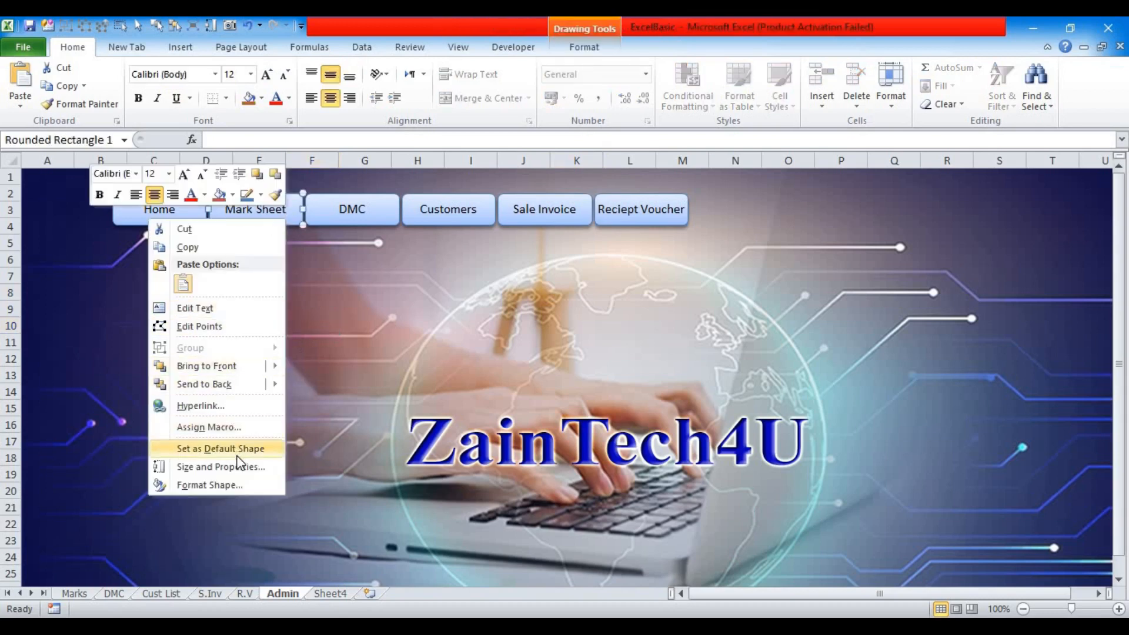
left_click(215, 407)
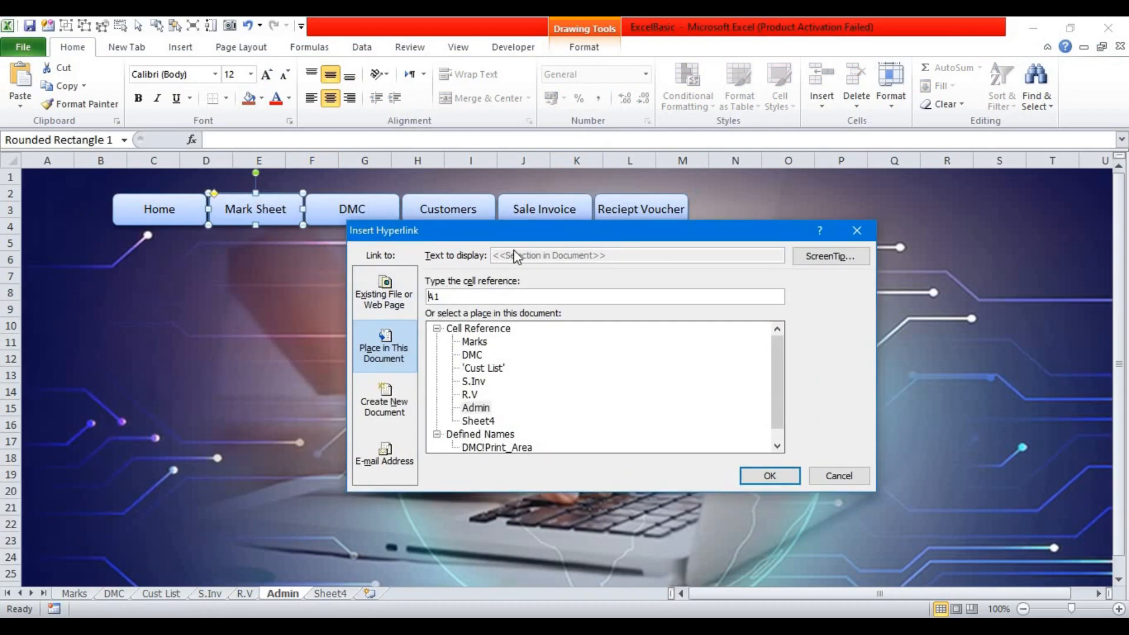
left_click(472, 341)
left_click(770, 477)
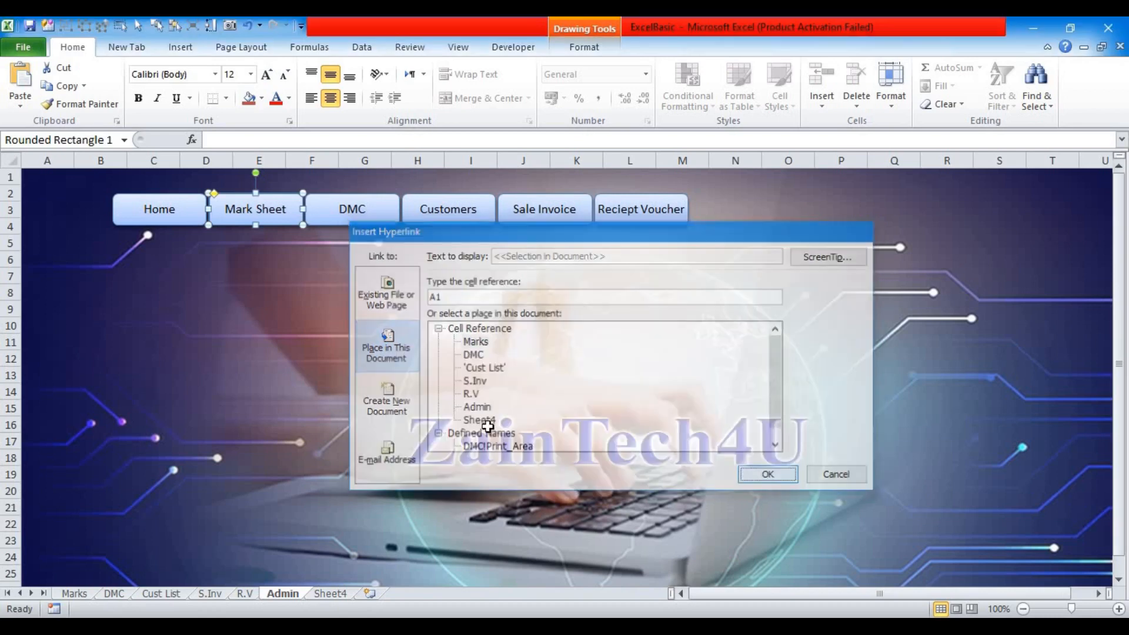
left_click(400, 388)
Link the DMC button to cell A1 of the DMC sheet in this document
right_click(376, 217)
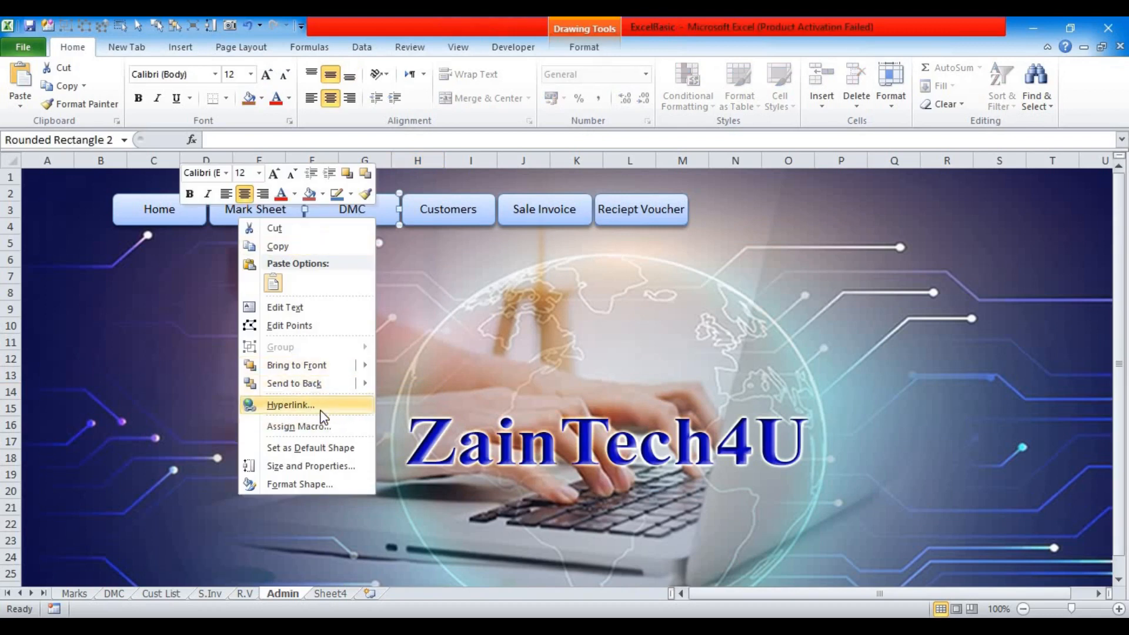
left_click(306, 404)
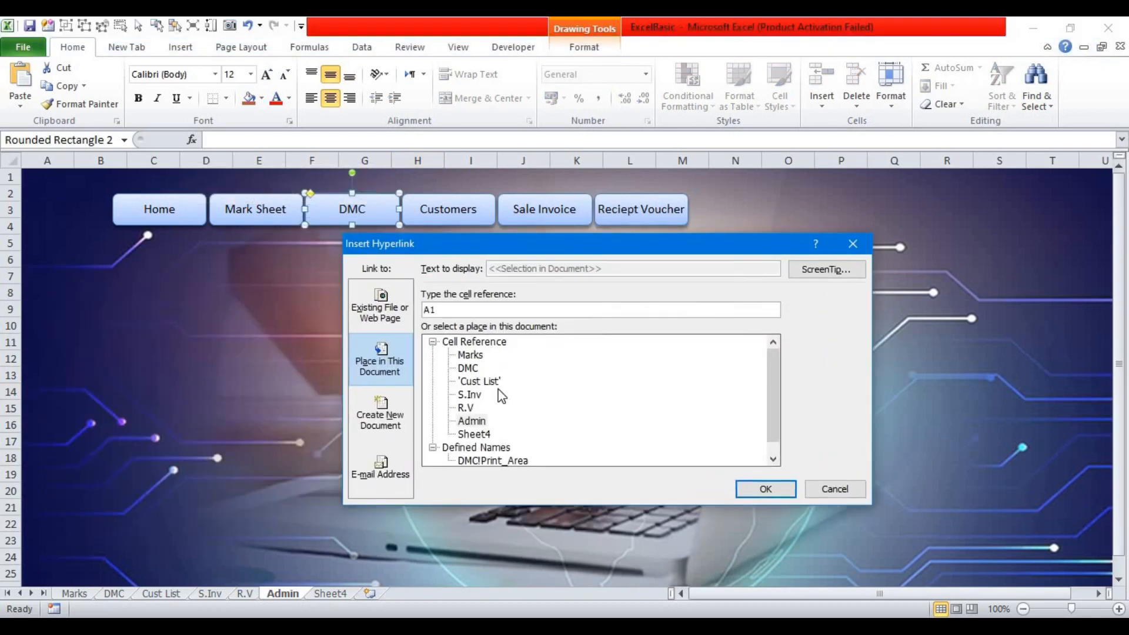
left_click(468, 368)
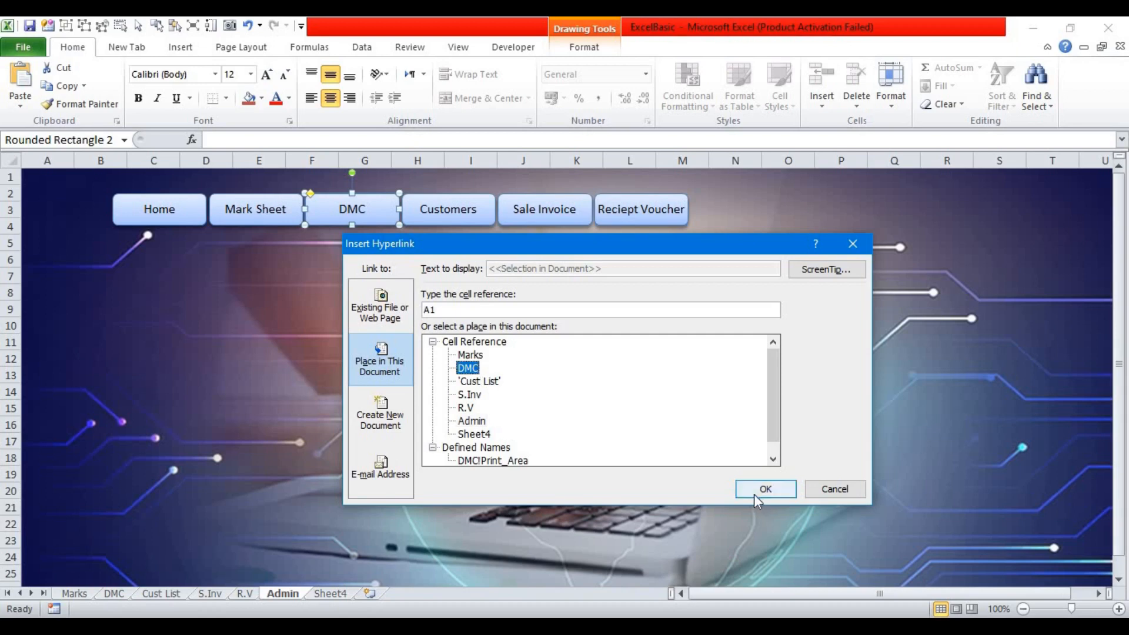
left_click(756, 492)
Link the Customers button to cell A1 of the Cust List sheet in this document
right_click(471, 219)
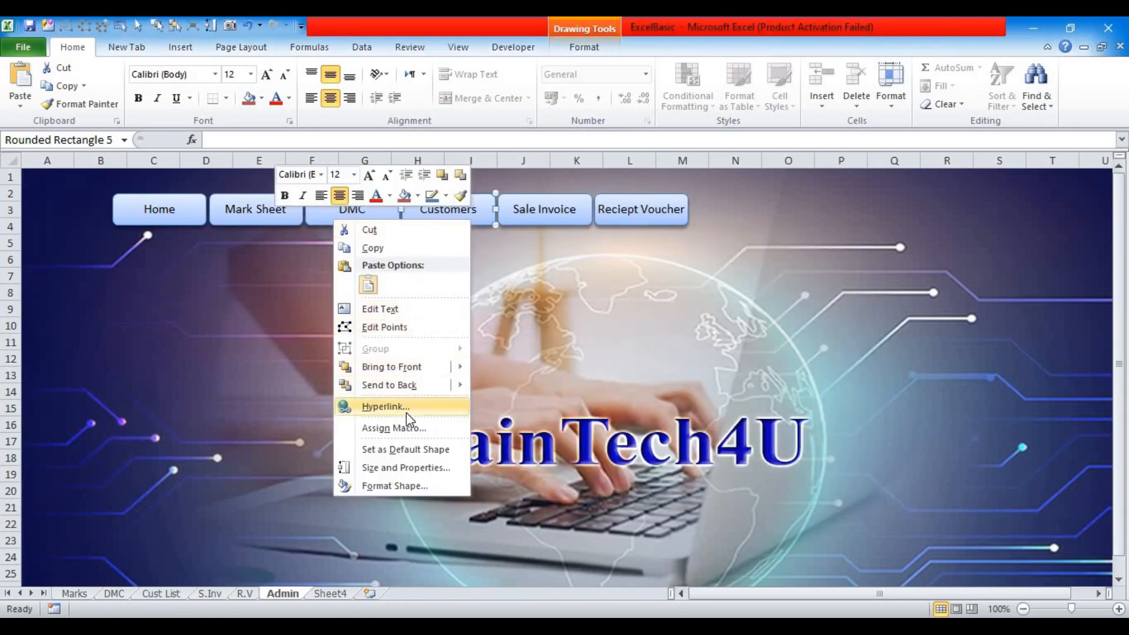
left_click(386, 406)
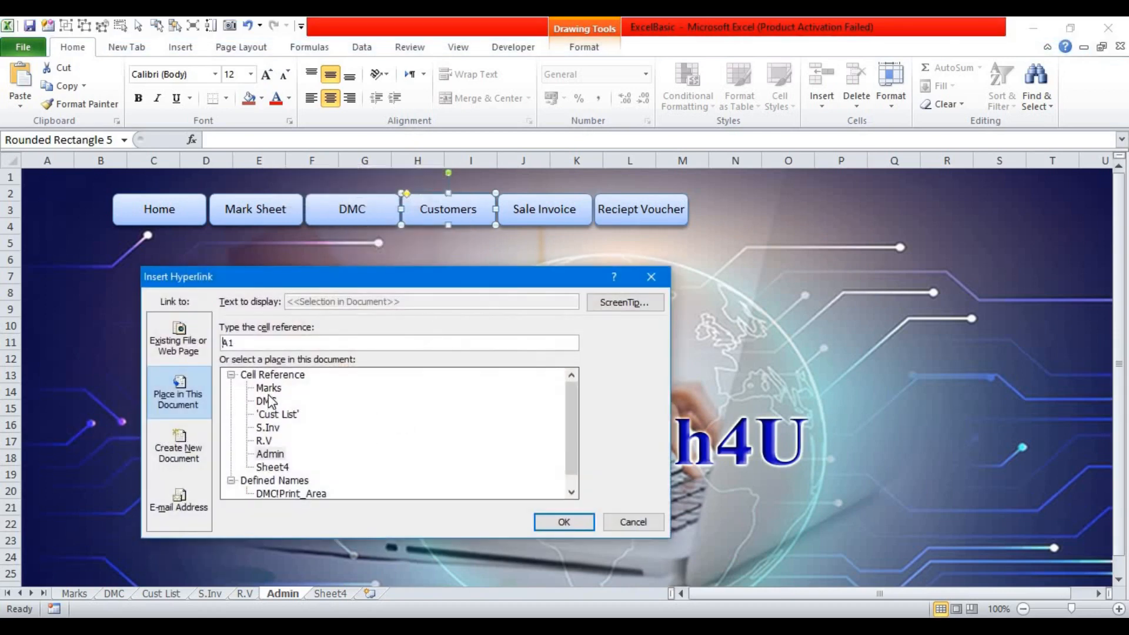
left_click(279, 414)
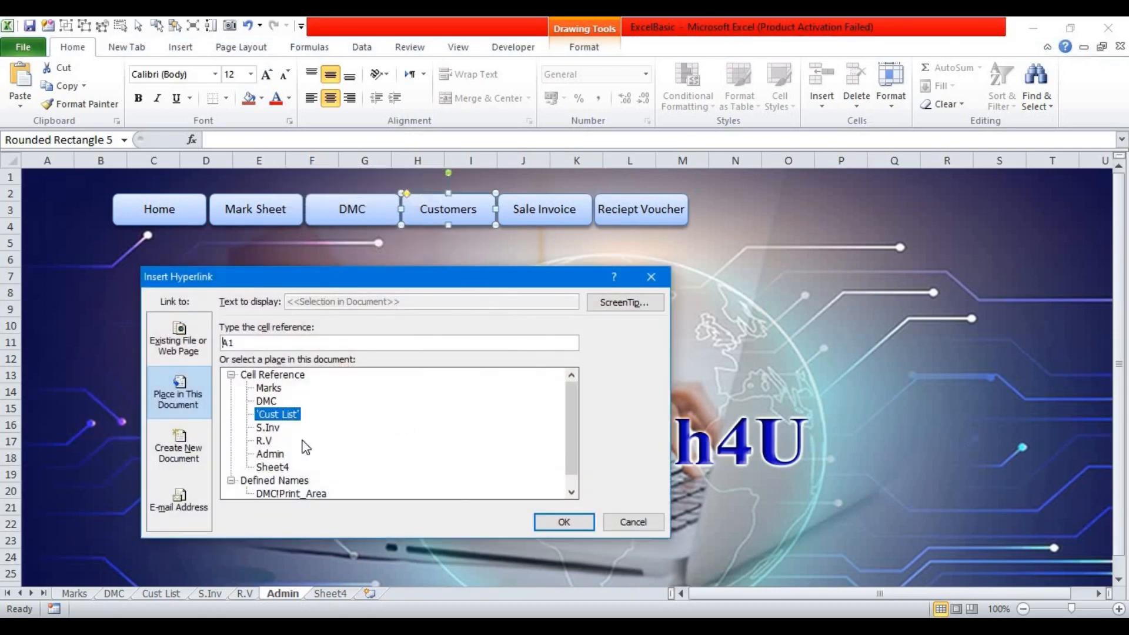
left_click(552, 524)
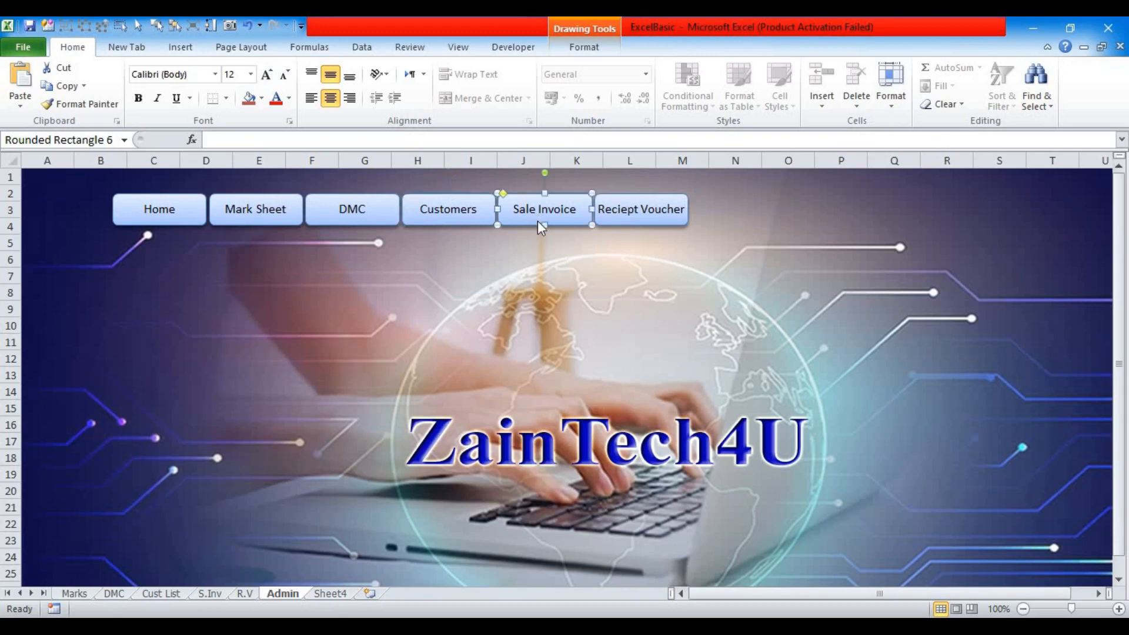
Link the Sale Invoice button to cell A1 of the S.Inv sheet in this document
right_click(538, 221)
left_click(447, 408)
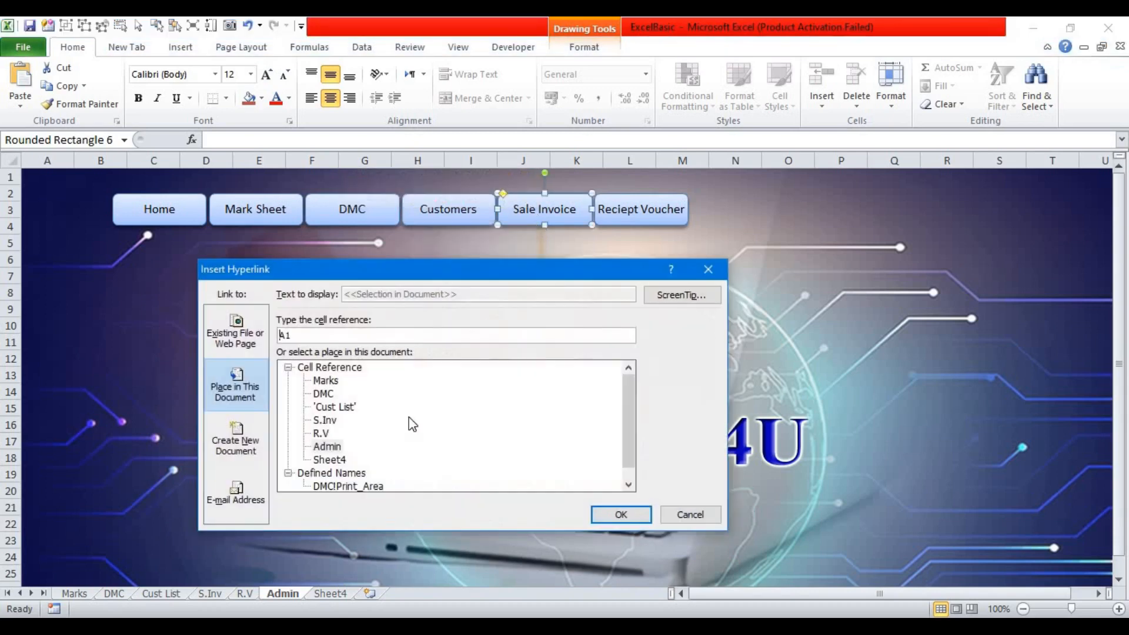
left_click(324, 421)
left_click(611, 516)
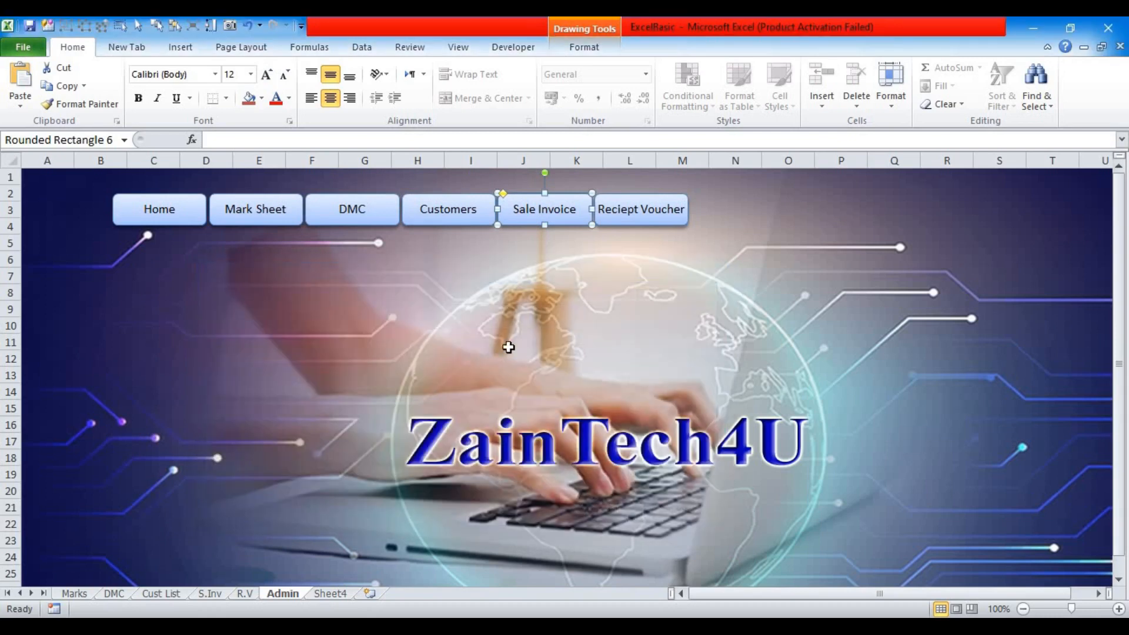
Link the Reciept Voucher button to cell A1 of the R.V sheet in this document
right_click(634, 217)
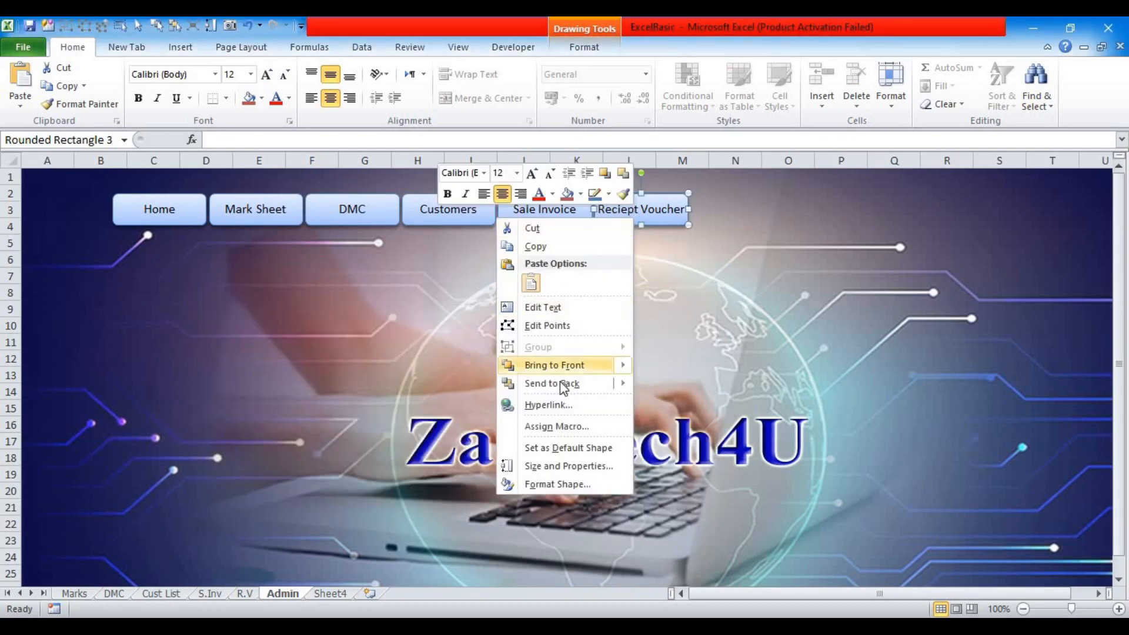
left_click(559, 406)
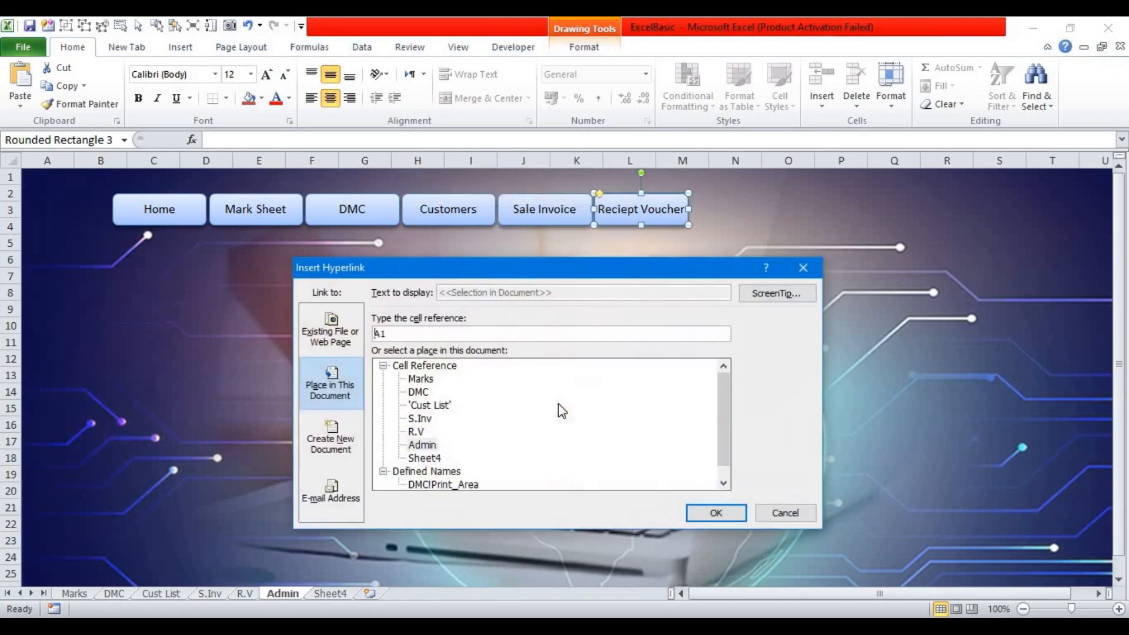
left_click(416, 434)
left_click(705, 516)
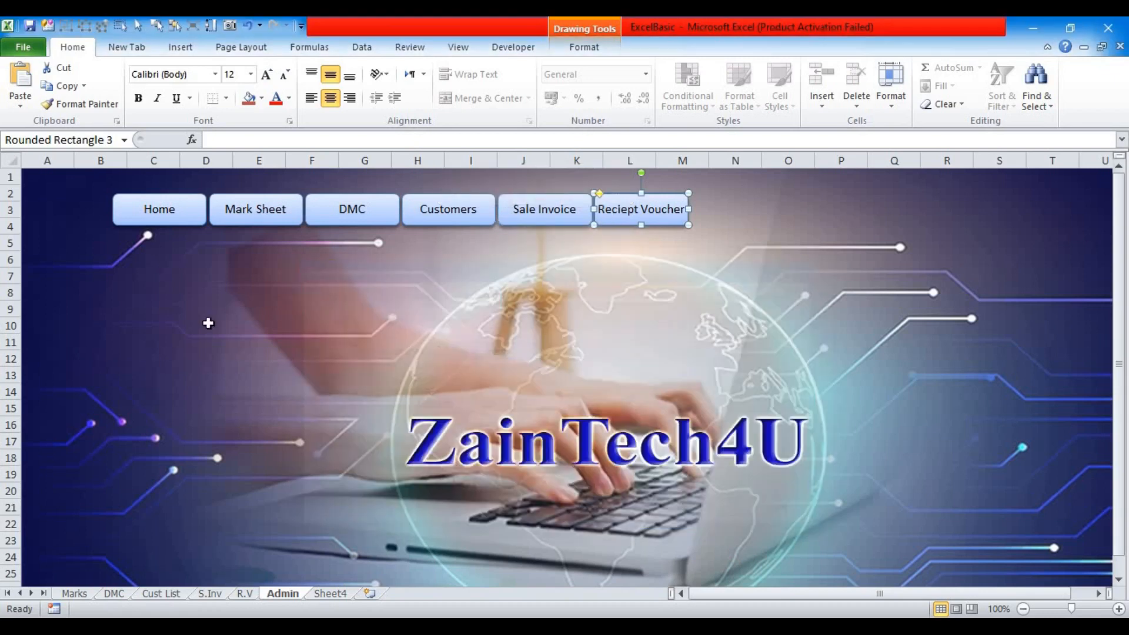
Link the Home button to cell A1 of the Admin sheet in this document
left_click(178, 221)
right_click(178, 218)
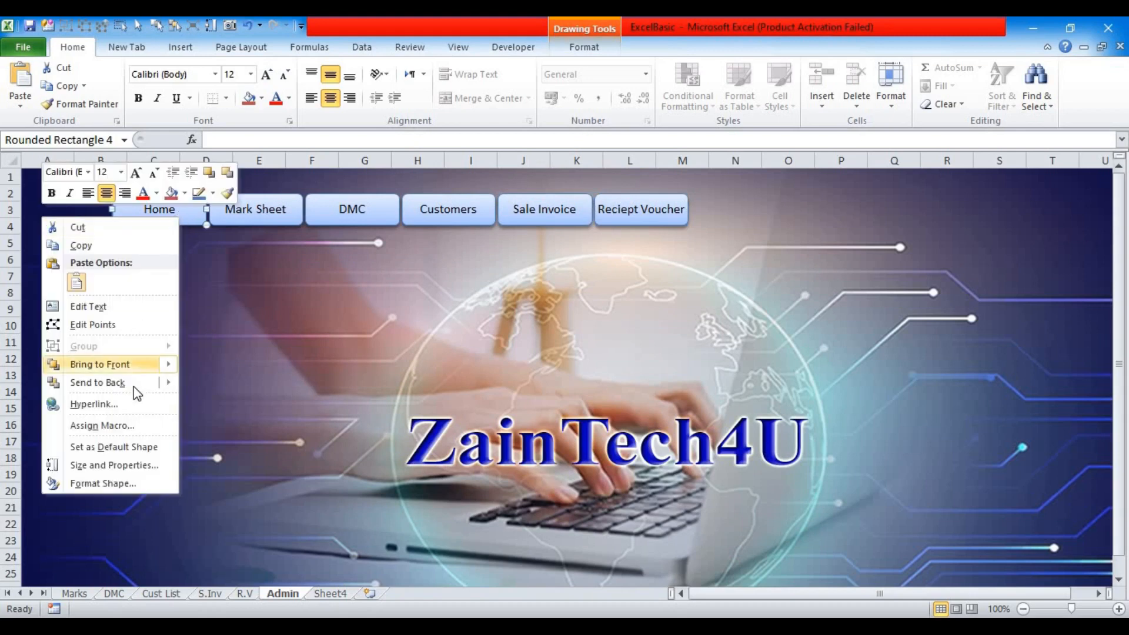
left_click(128, 413)
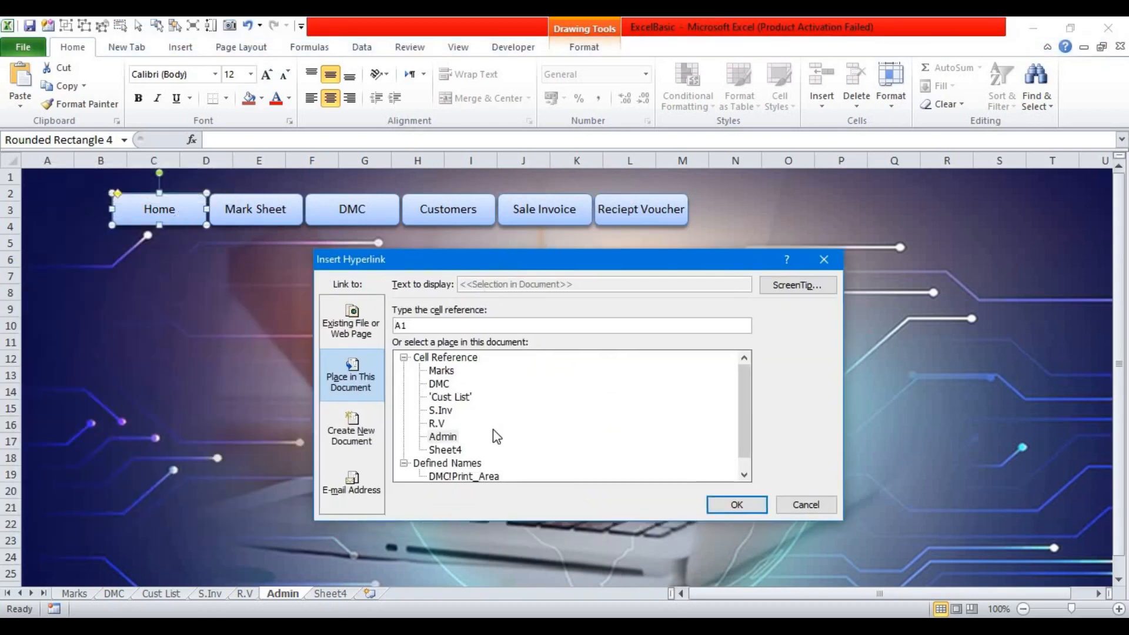
left_click(443, 441)
left_click(729, 506)
Follow the Mark Sheet button's link to test it
left_click(257, 356)
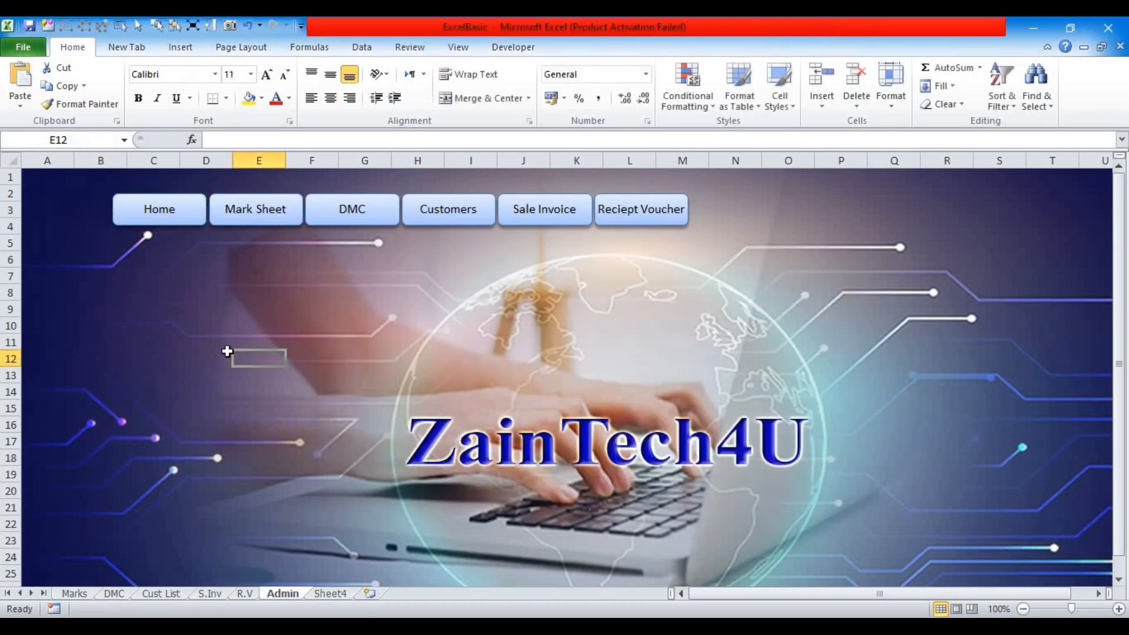
left_click(247, 219)
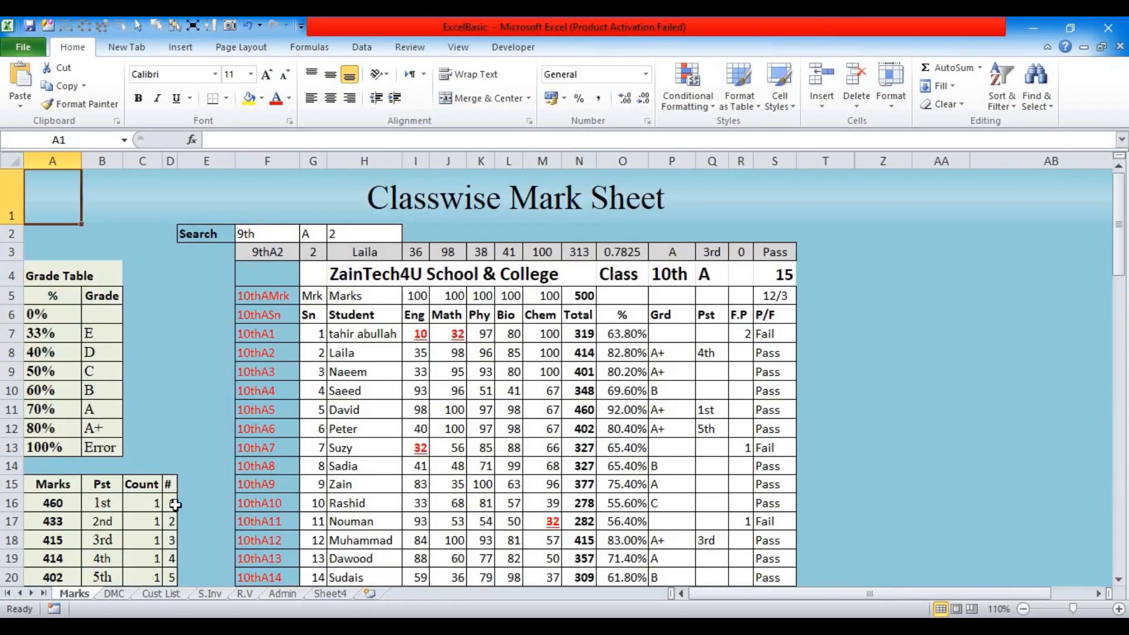
On the DMC sheet, insert a blank row above the Class row and increase its height to make room for buttons
left_click(114, 594)
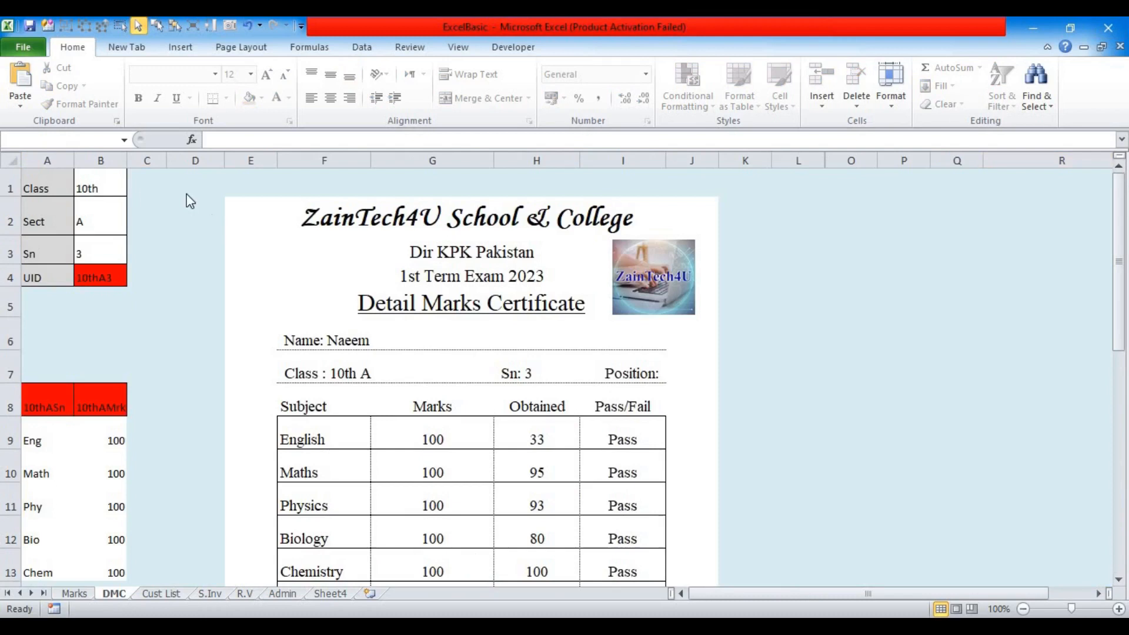
left_click(15, 187)
right_click(15, 187)
left_click(44, 291)
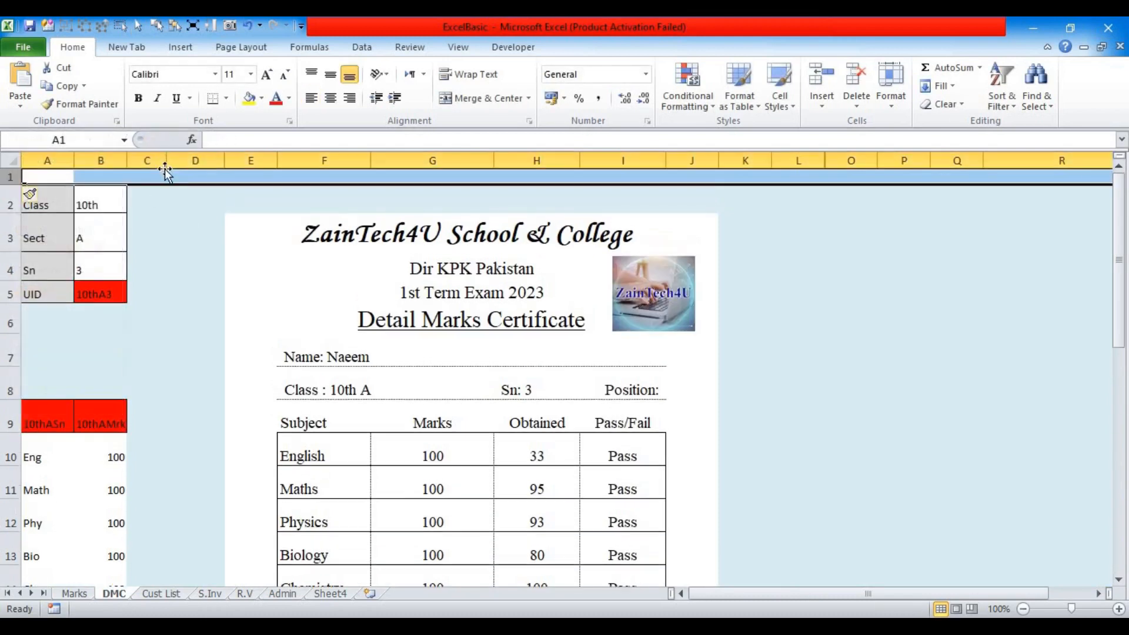
left_click_drag(20, 184, 21, 208)
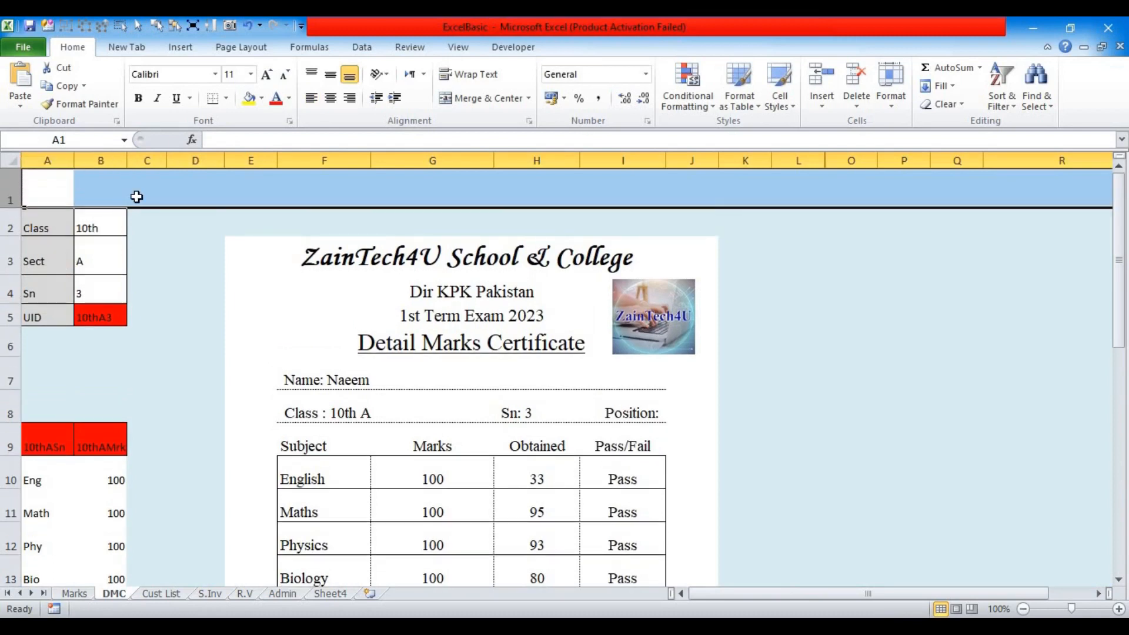
Set the height of row 1 on the DMC sheet to 40
right_click(8, 188)
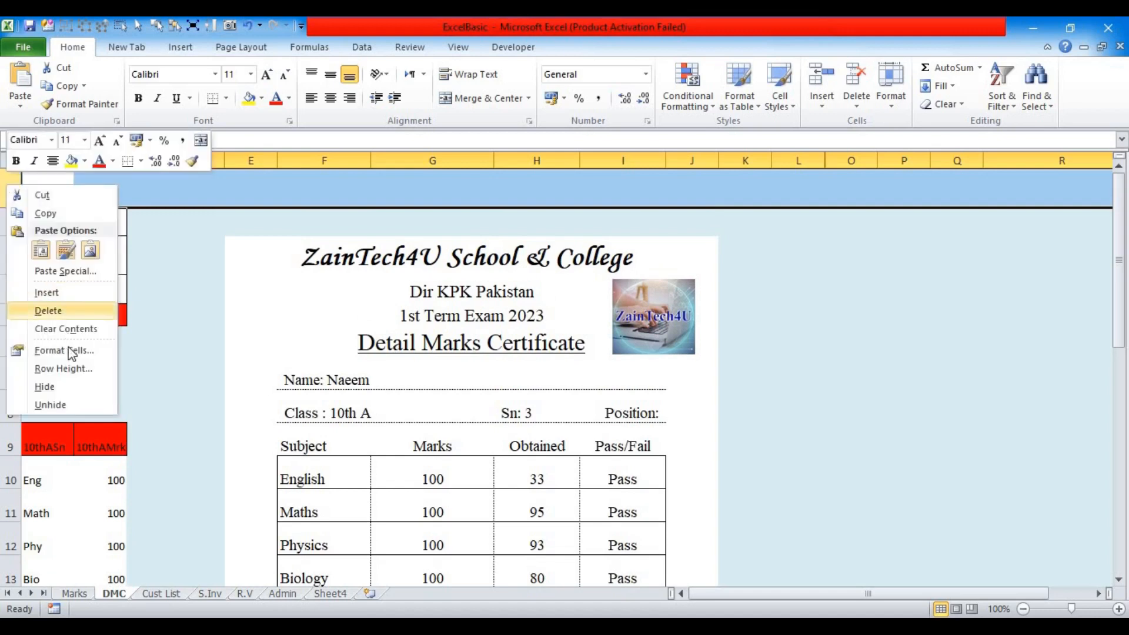
left_click(63, 369)
type("40")
key("Return")
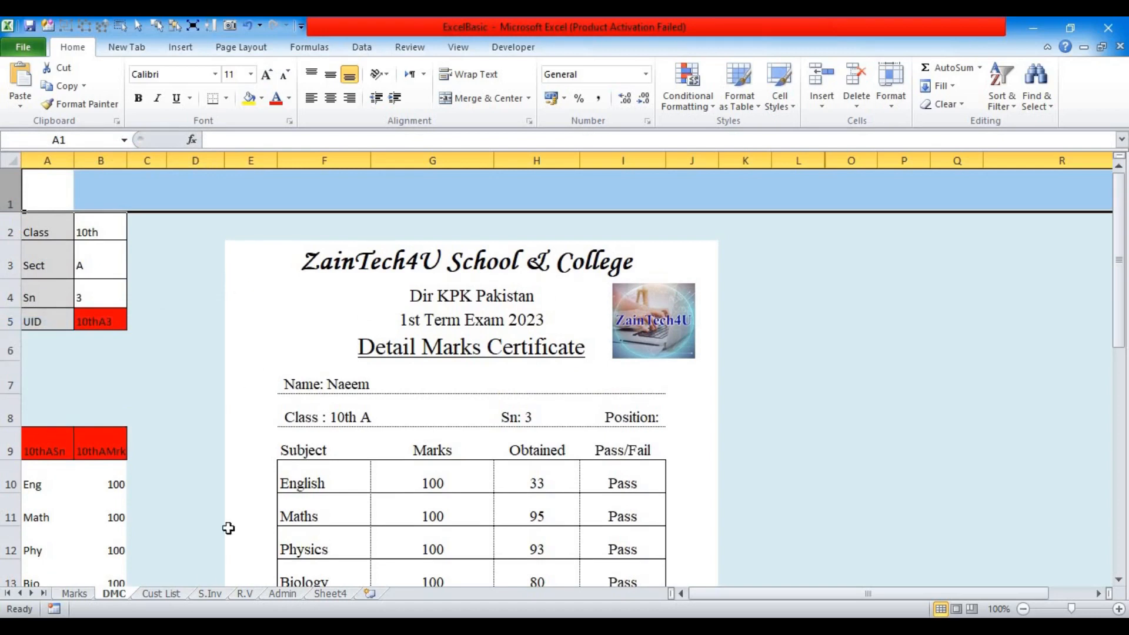
Set the height of row 1 above the Customer List title on the Cust List sheet to 40
left_click(167, 595)
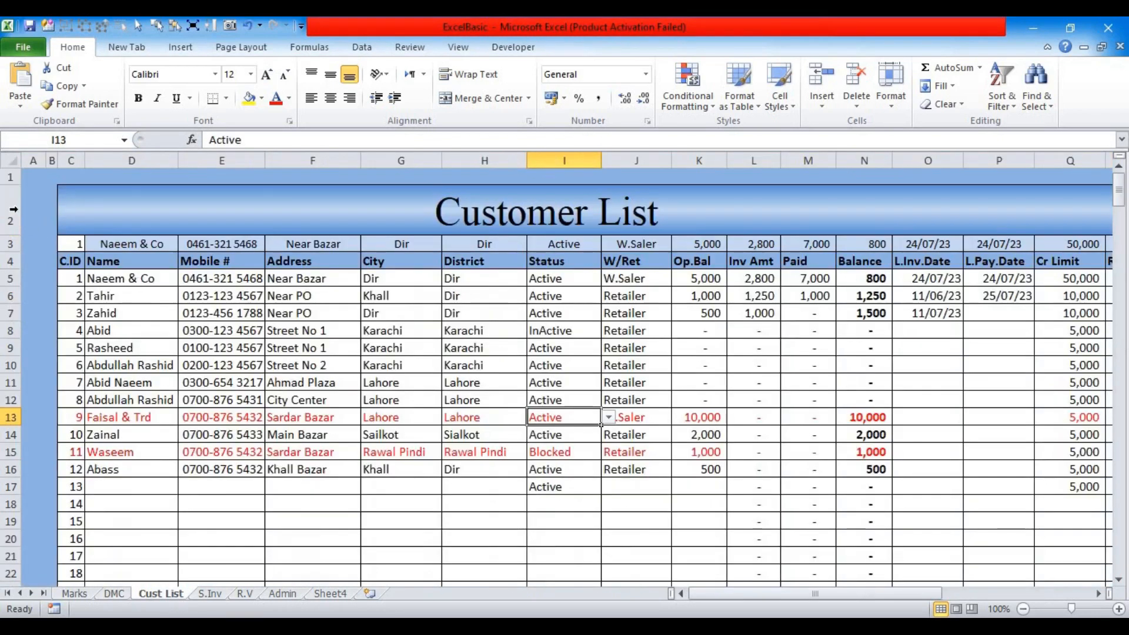
right_click(15, 177)
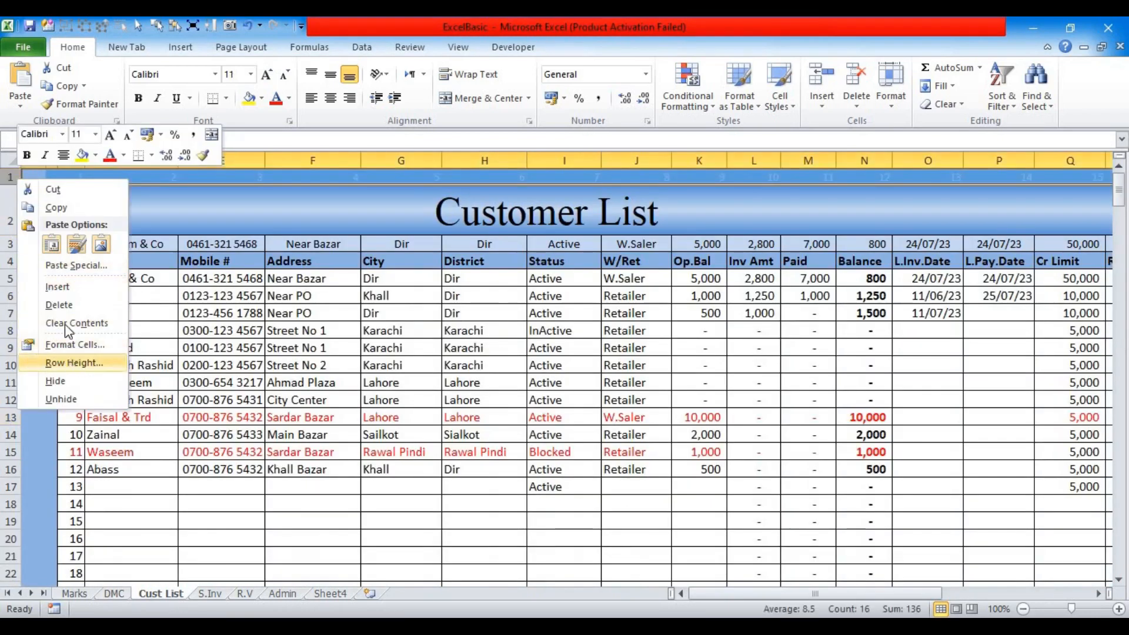
left_click(74, 363)
type("40")
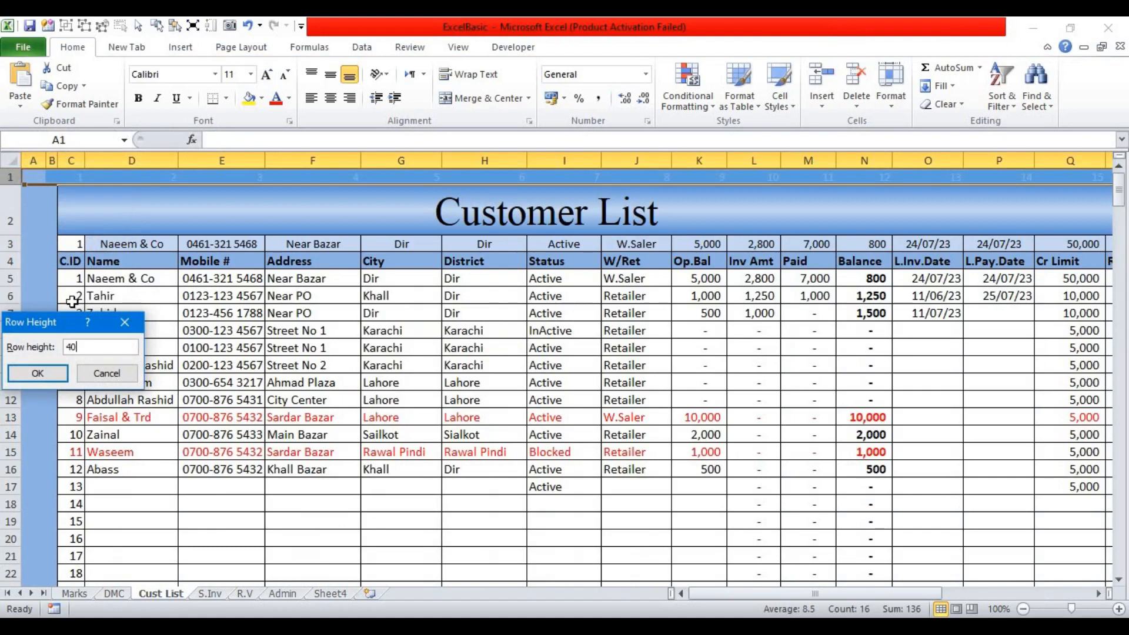
key("Return")
Set the height of row 1 above the Sale Invoices title on the S.Inv sheet to 40
left_click(220, 591)
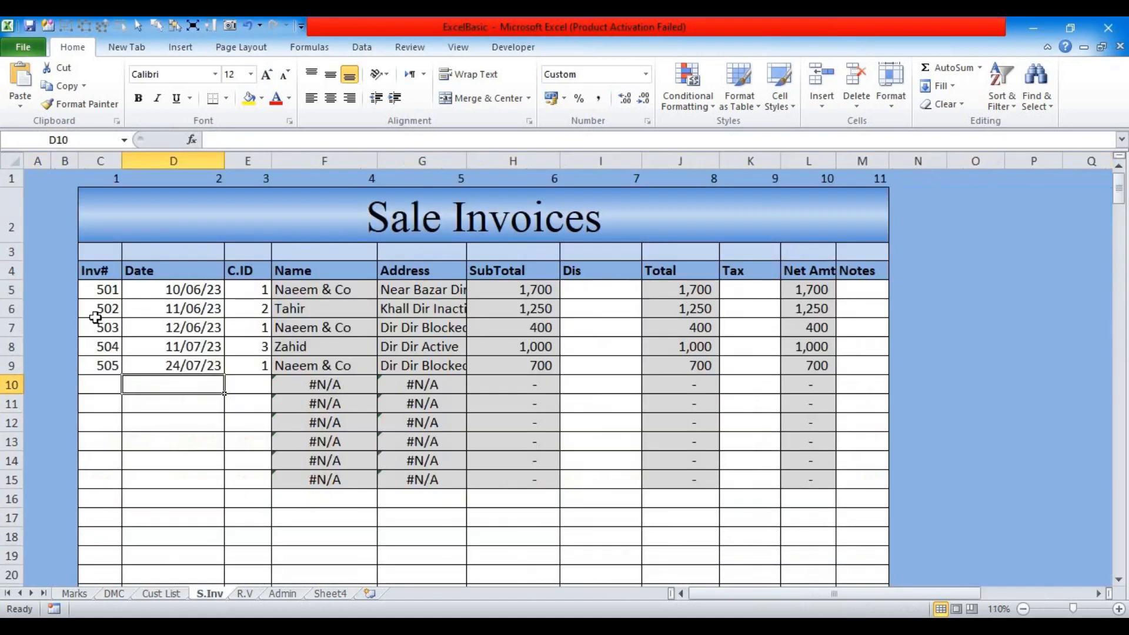
right_click(14, 178)
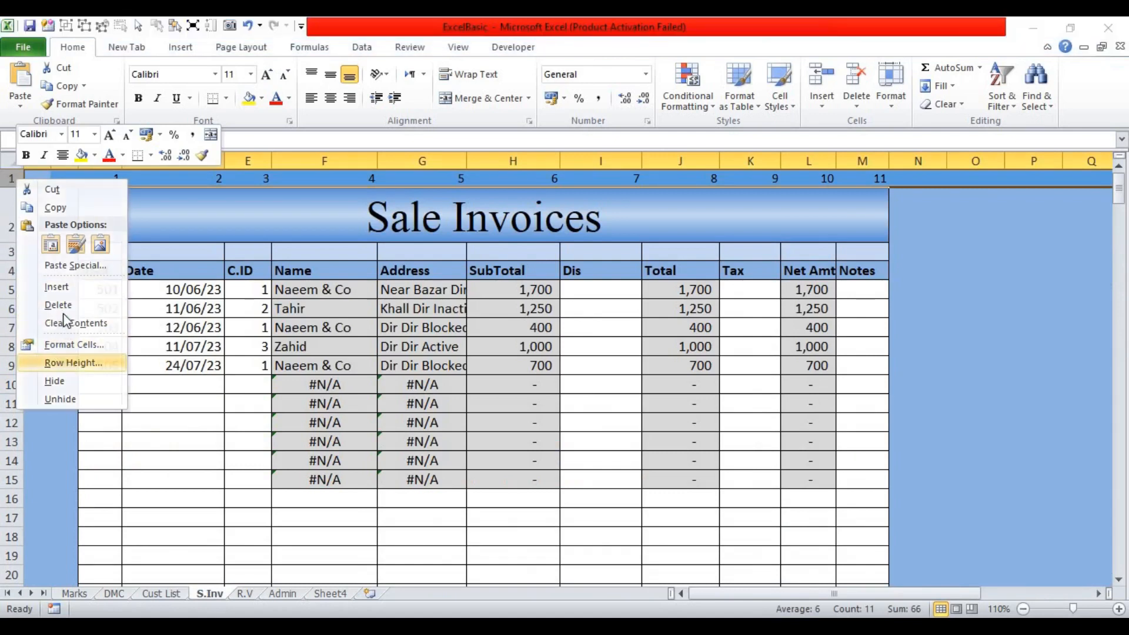
left_click(66, 363)
type("40")
key("Return")
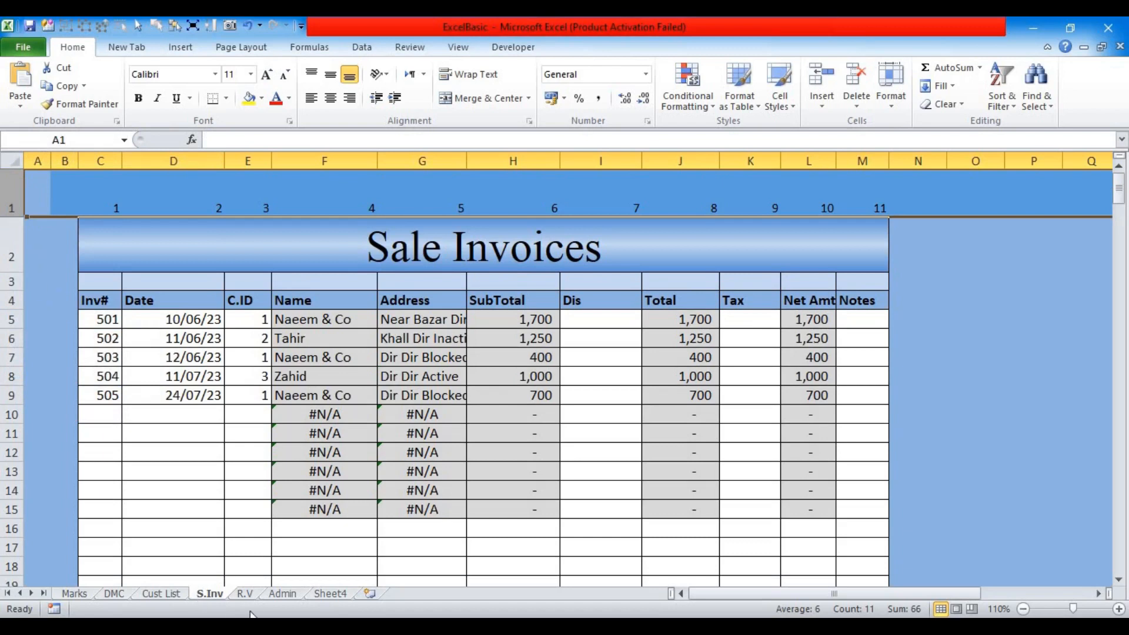
Set the height of row 1 above the Receipt Vouchers title on the R.V sheet to 45
left_click(247, 594)
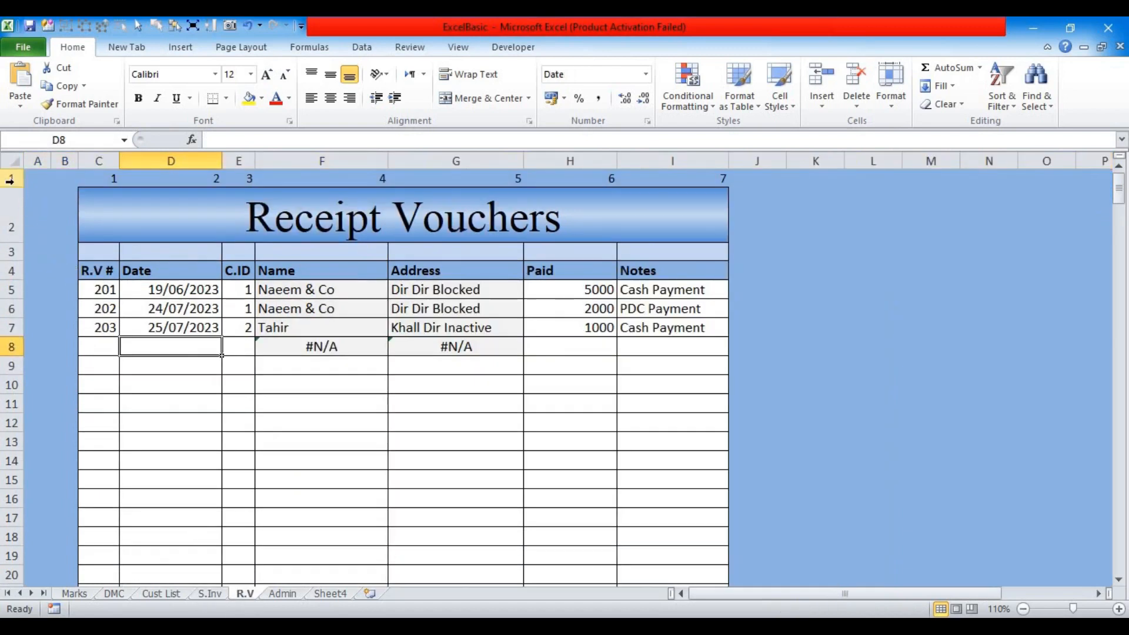
right_click(10, 180)
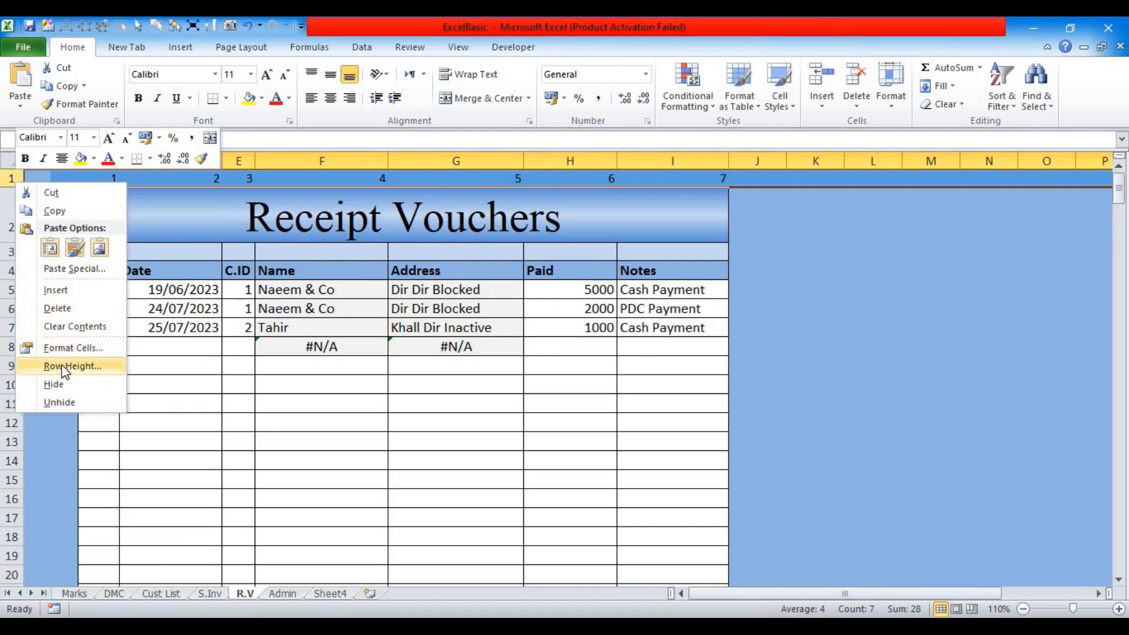
left_click(67, 368)
type("45")
left_click(65, 373)
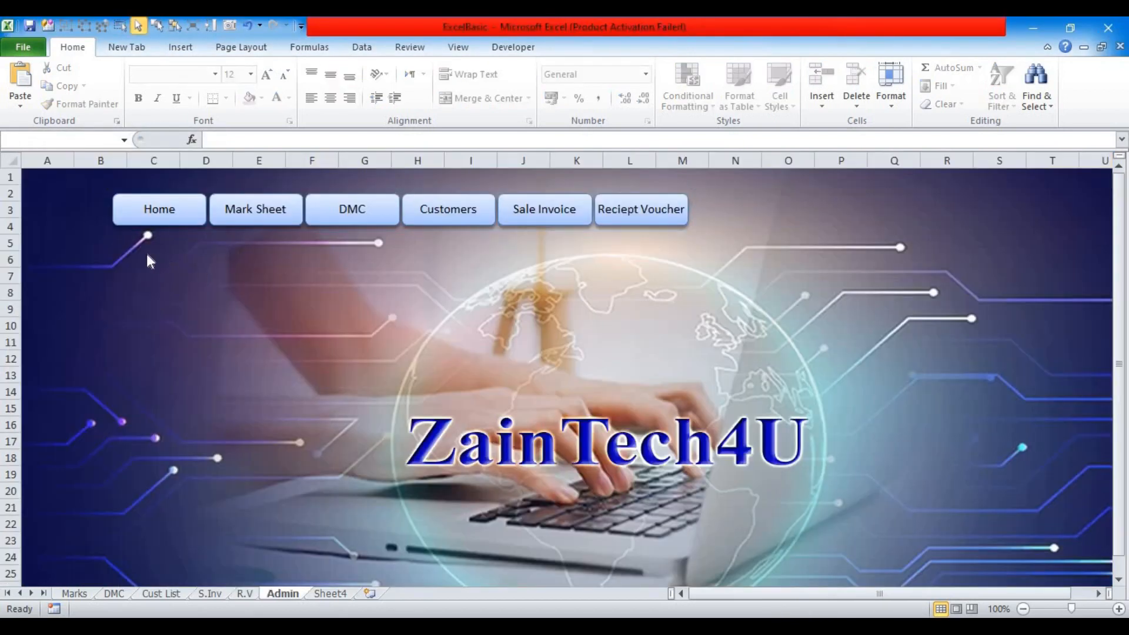
Copy the Home, Mark Sheet and DMC buttons from the Admin sheet into row 1 of the Marks sheet, nudging them slightly down and right
left_click_drag(91, 176, 403, 243)
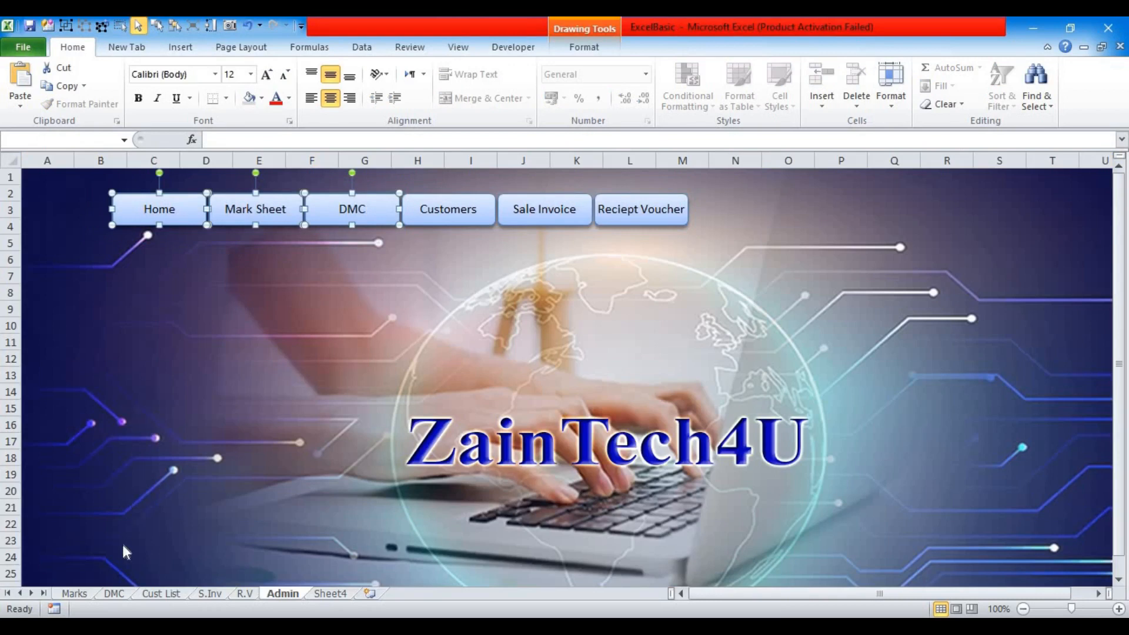
left_click(74, 594)
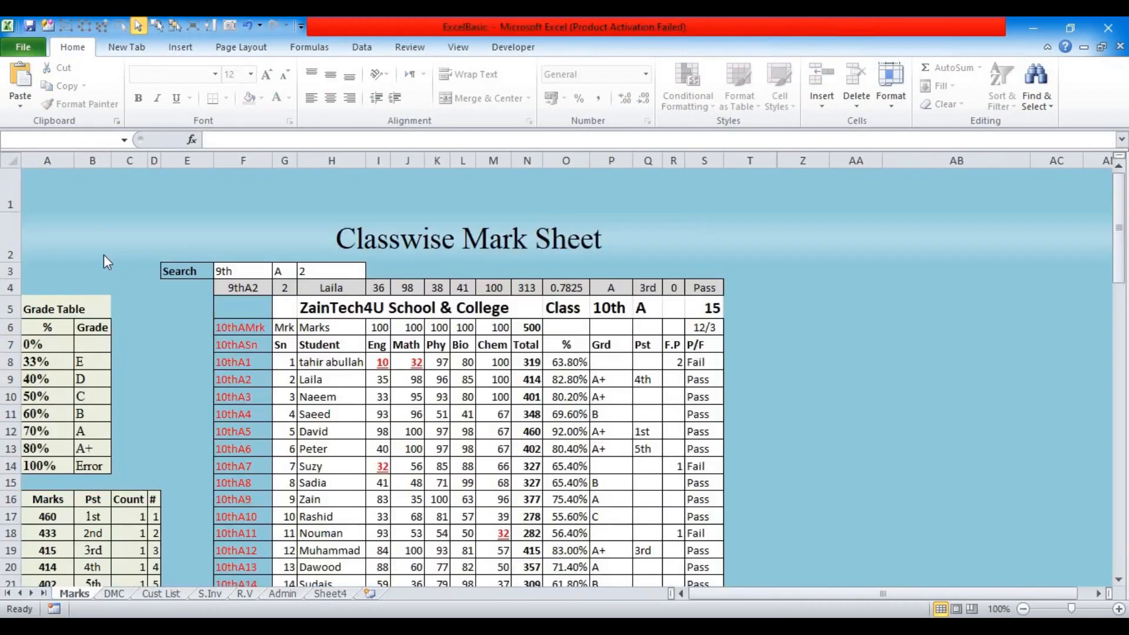
key("ctrl+v")
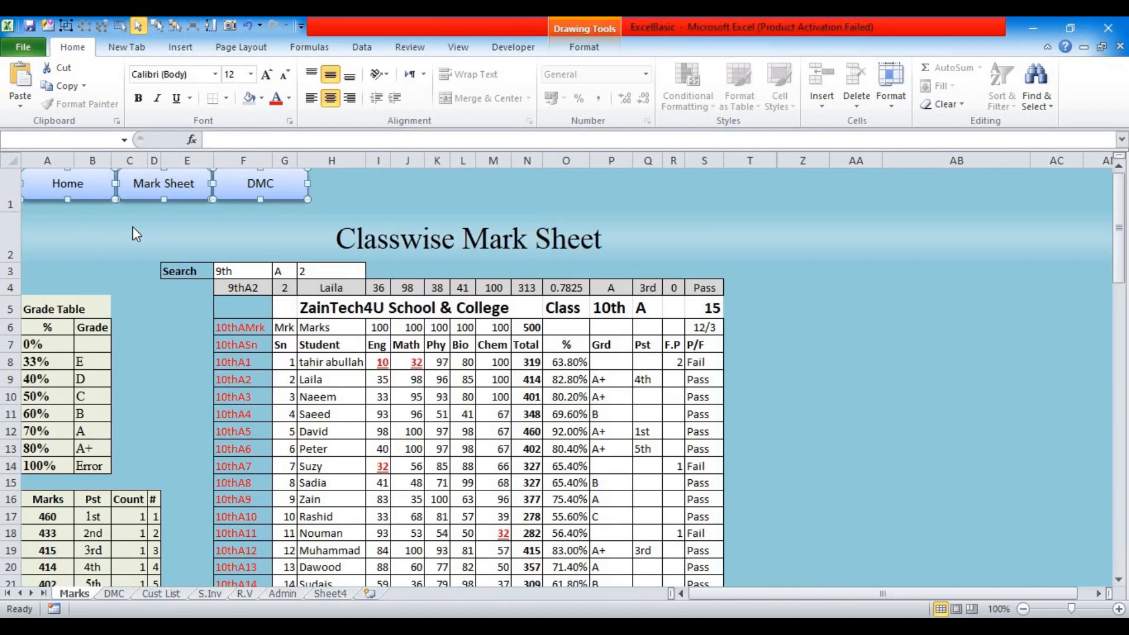
key("Down")
key("Down")
key("Down")
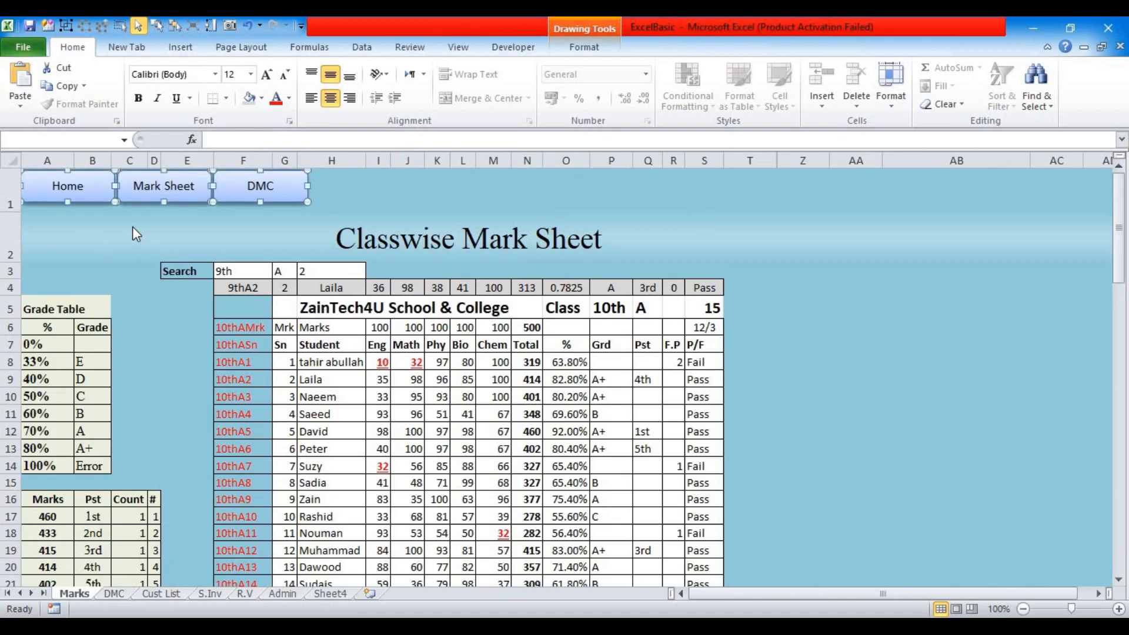
key("Right")
key("Right")
key("Right")
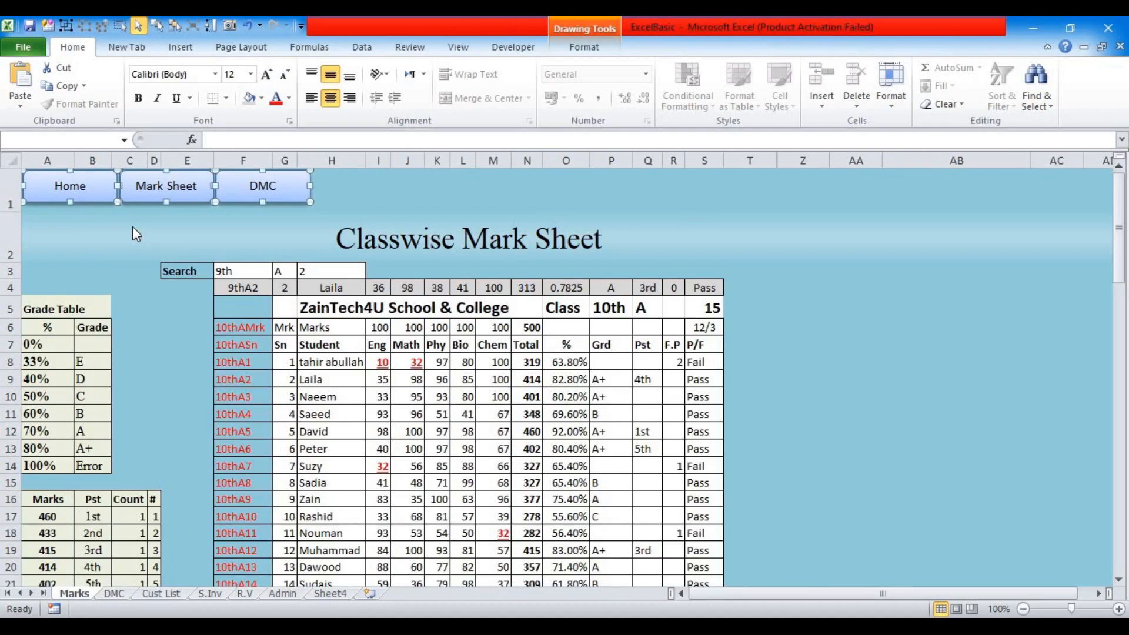
Remove the hyperlink from the Mark Sheet button on the Marks sheet
left_click(152, 215)
right_click(171, 198)
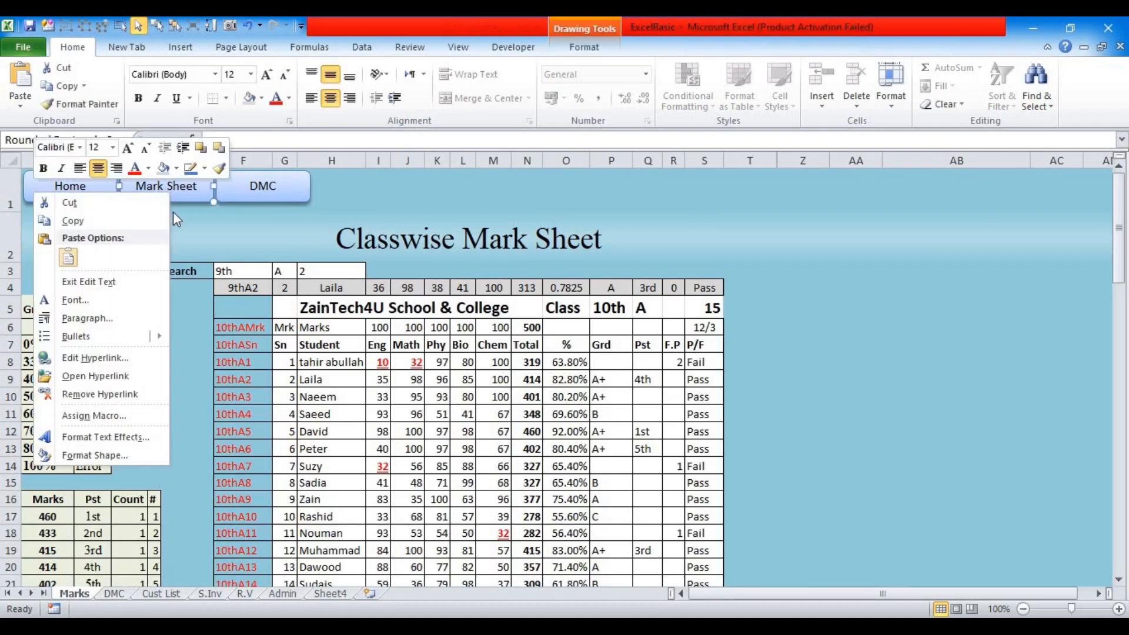
key("Escape")
right_click(187, 194)
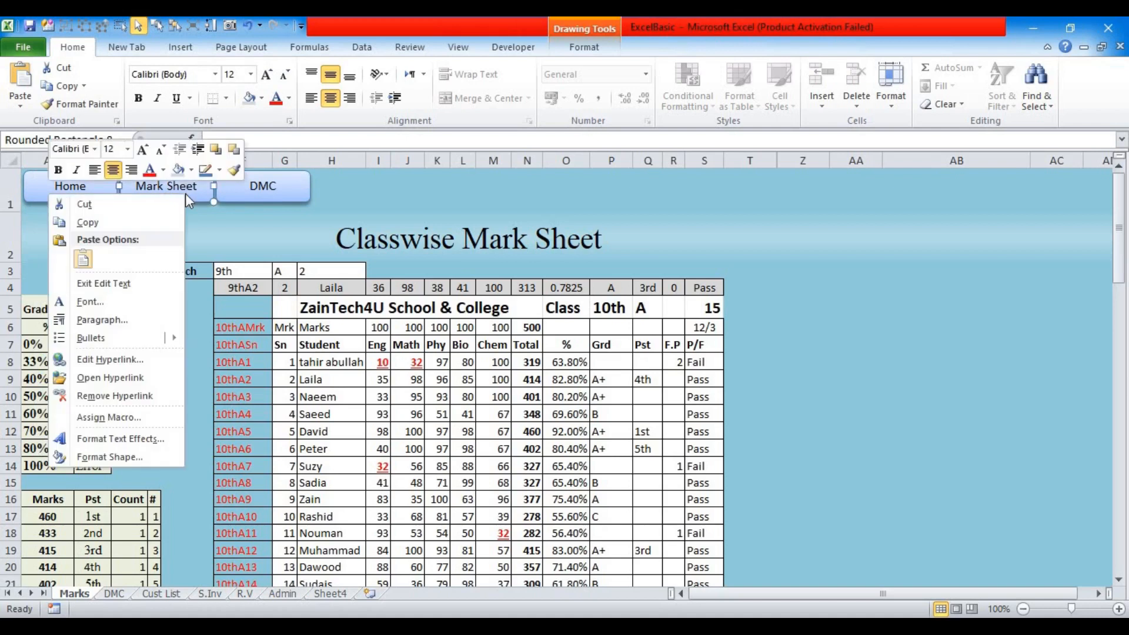
left_click(114, 396)
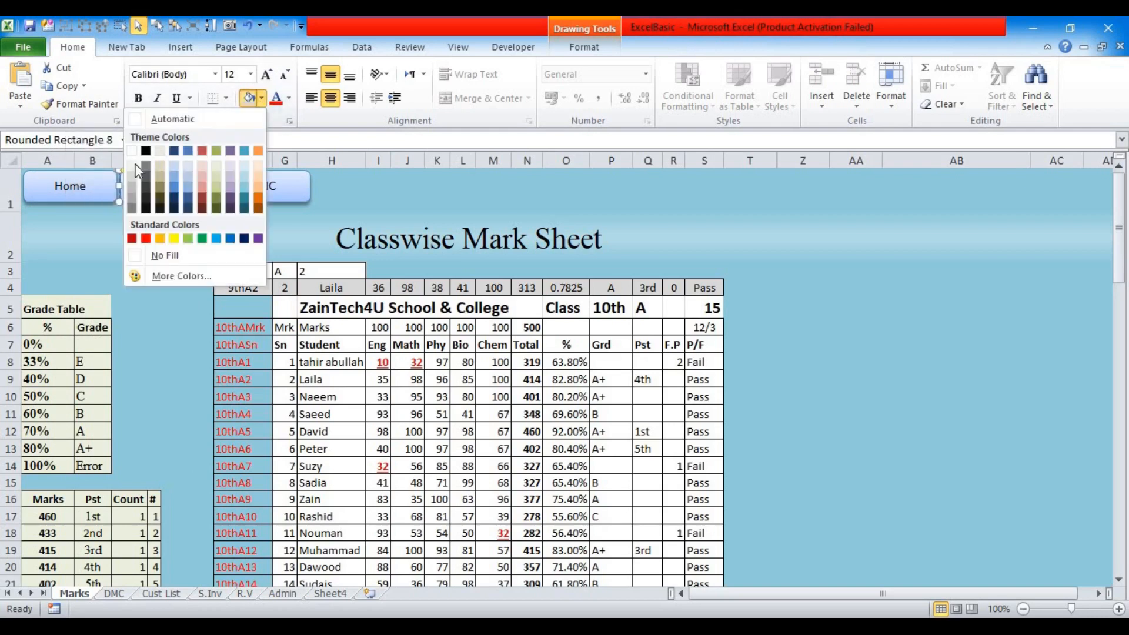
Fill the Mark Sheet button on the Marks sheet with a light grey theme color
left_click(121, 261)
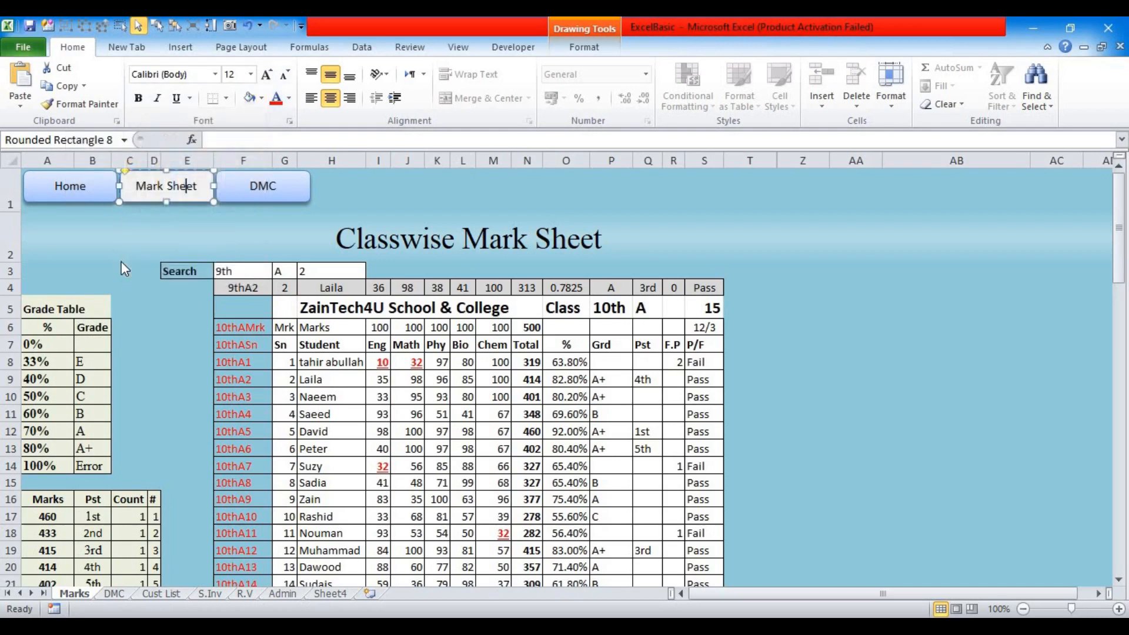
right_click(161, 199)
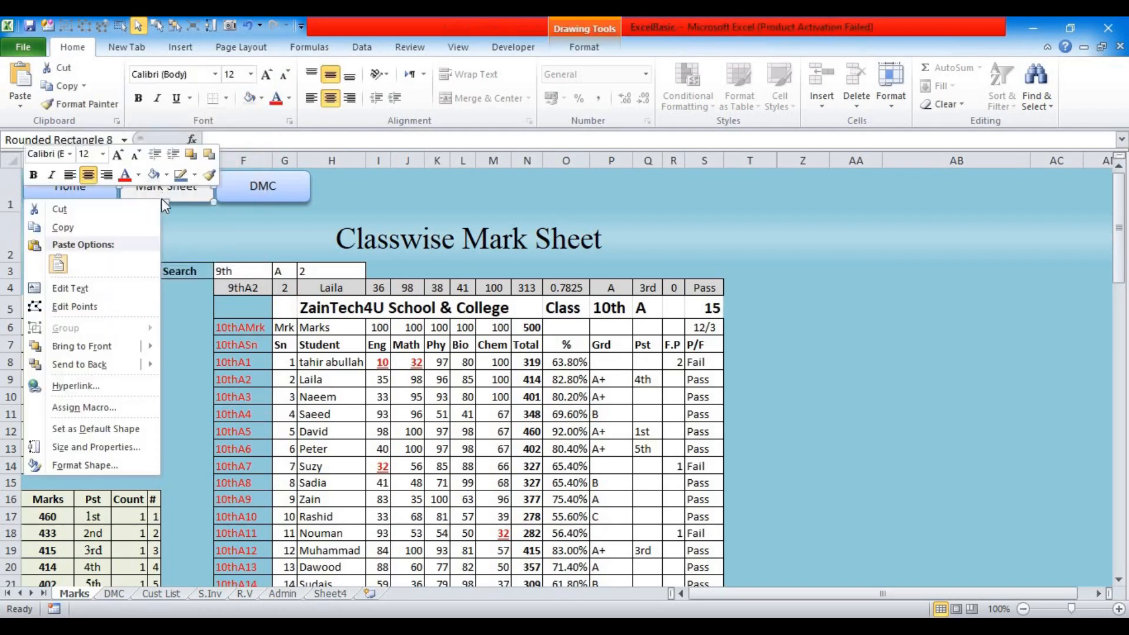
left_click(261, 99)
left_click(133, 176)
left_click(109, 247)
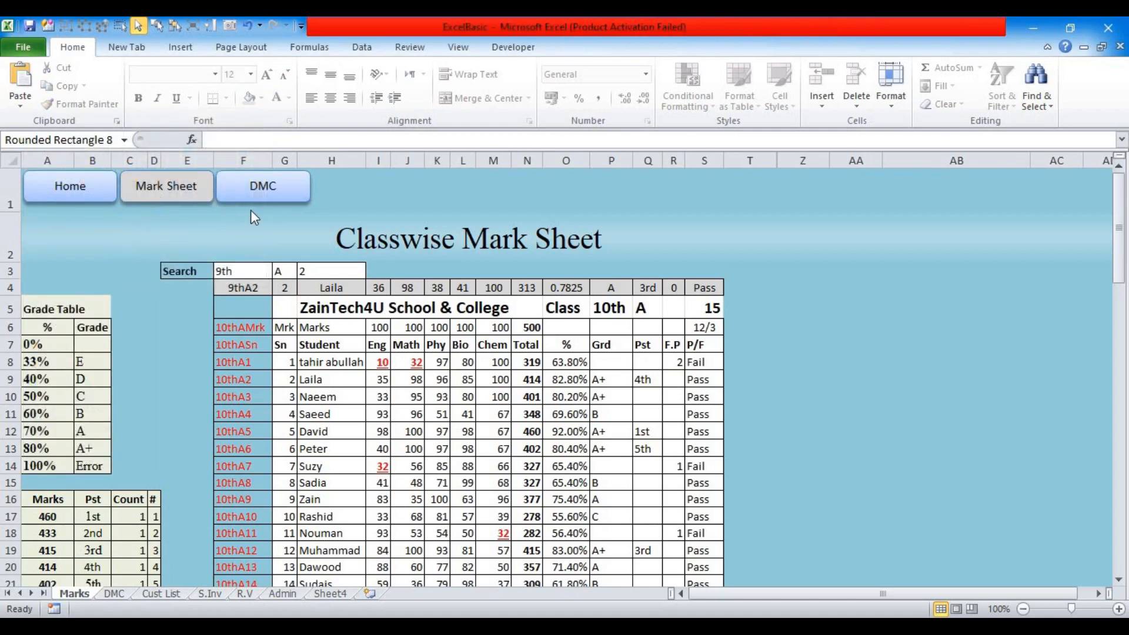
Turn off object selection mode and follow the DMC button's link to the DMC sheet
left_click_drag(325, 215, 21, 172)
left_click(246, 197)
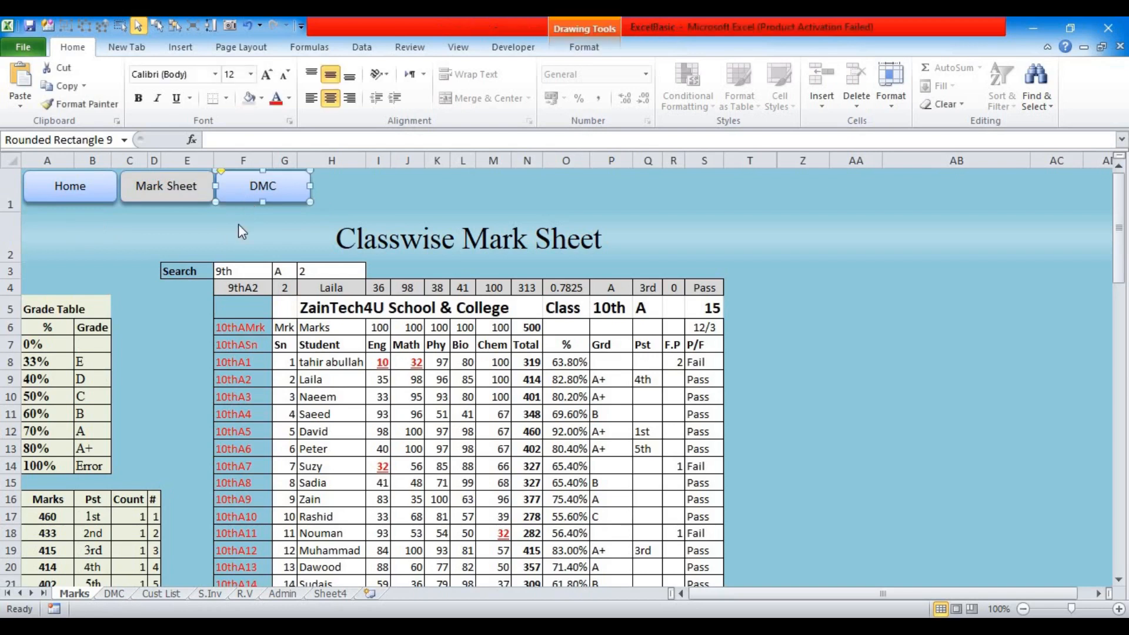
left_click(138, 26)
left_click(256, 198)
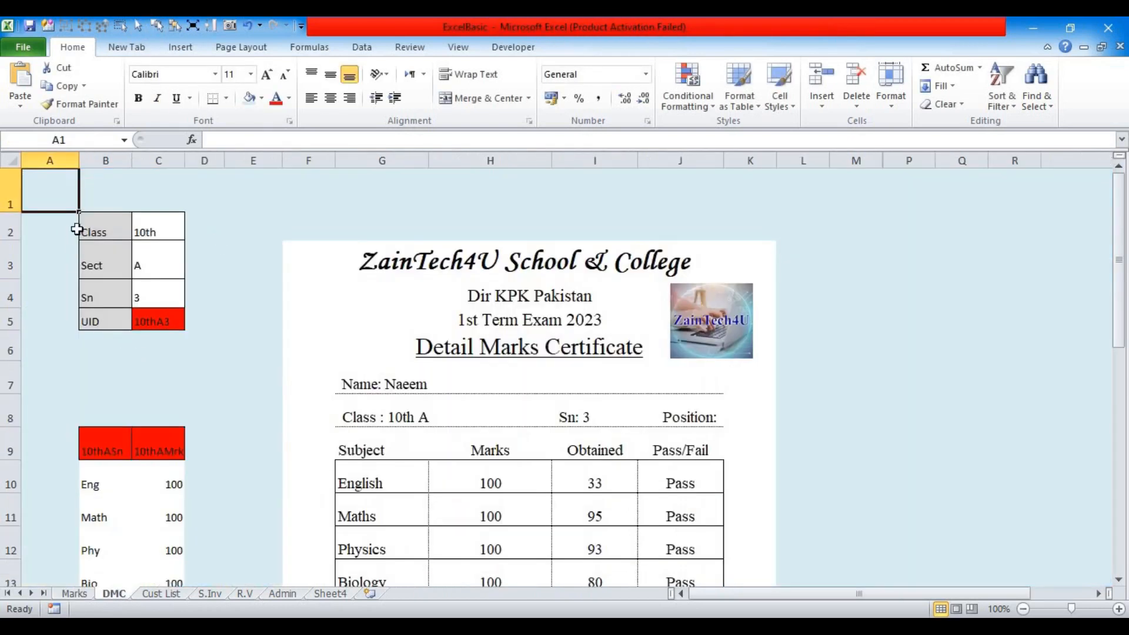
Paste the Home, Mark Sheet and DMC buttons into row 1 of the DMC sheet and nudge them slightly down and right
key("ctrl+v")
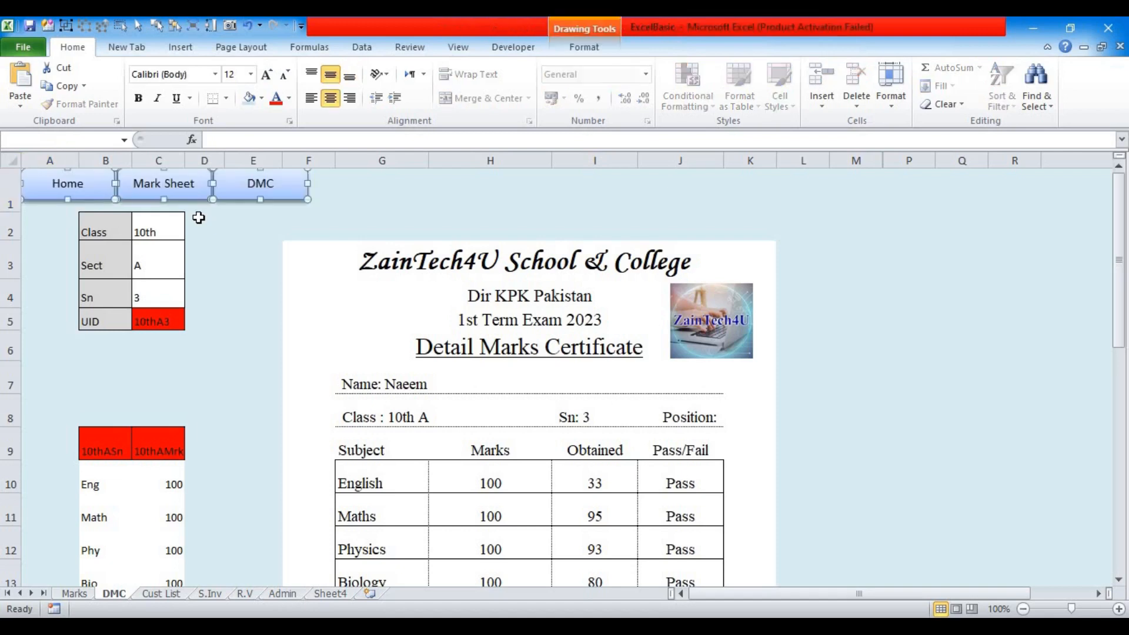
key("Down")
key("Down")
key("Down")
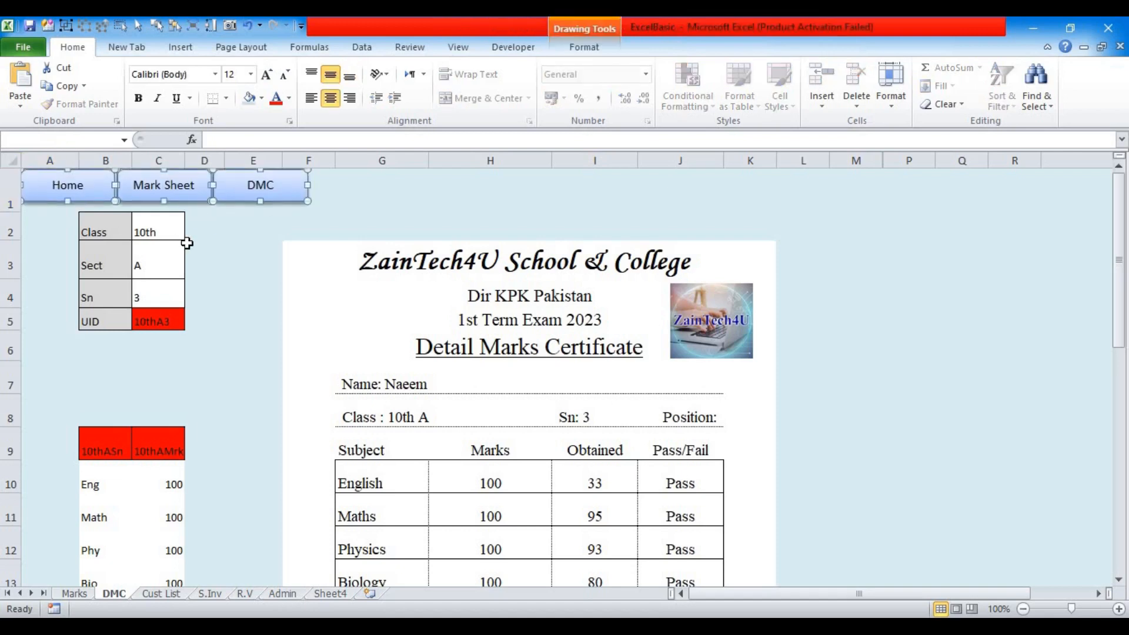
key("Right")
key("Right")
key("Right")
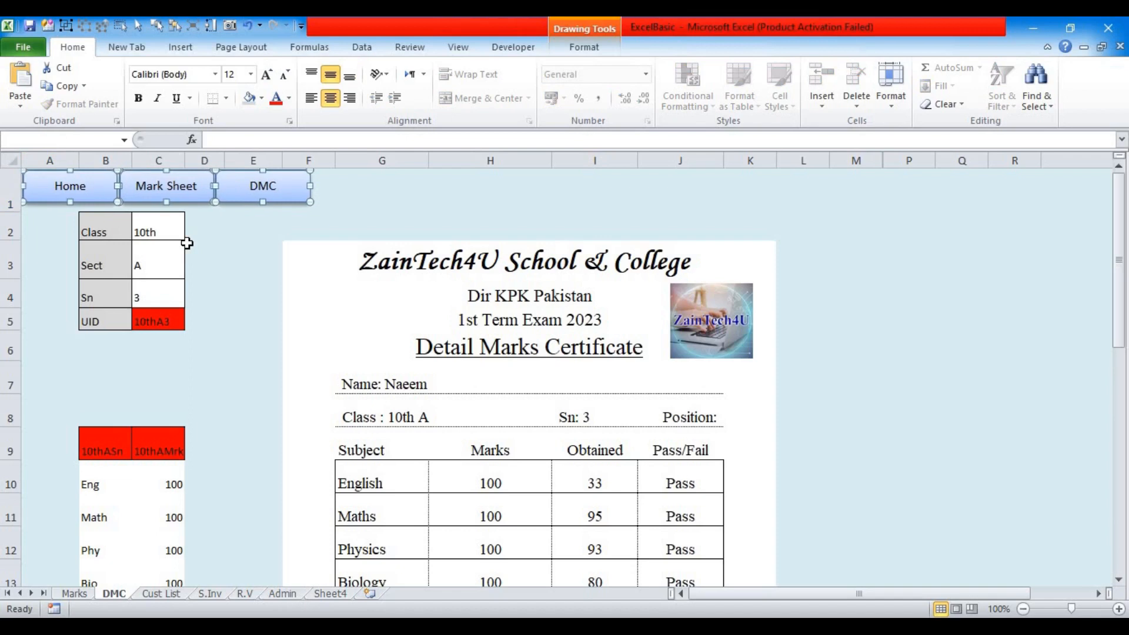
key("Down")
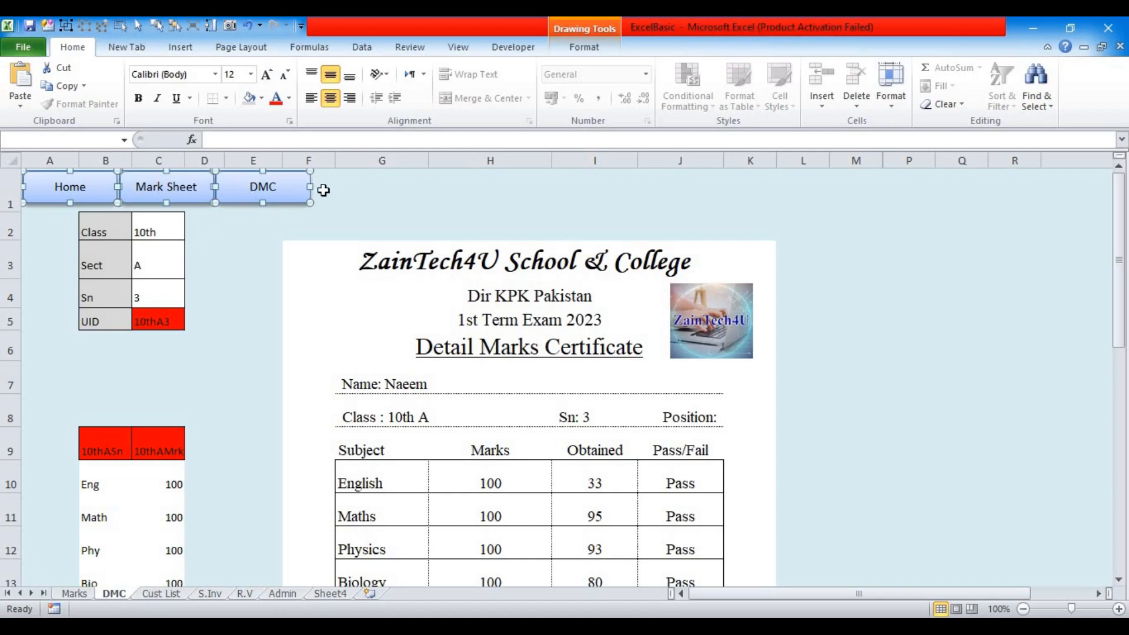
Remove the hyperlink from the DMC button on the DMC sheet and fill the button light grey
left_click(365, 191)
right_click(279, 192)
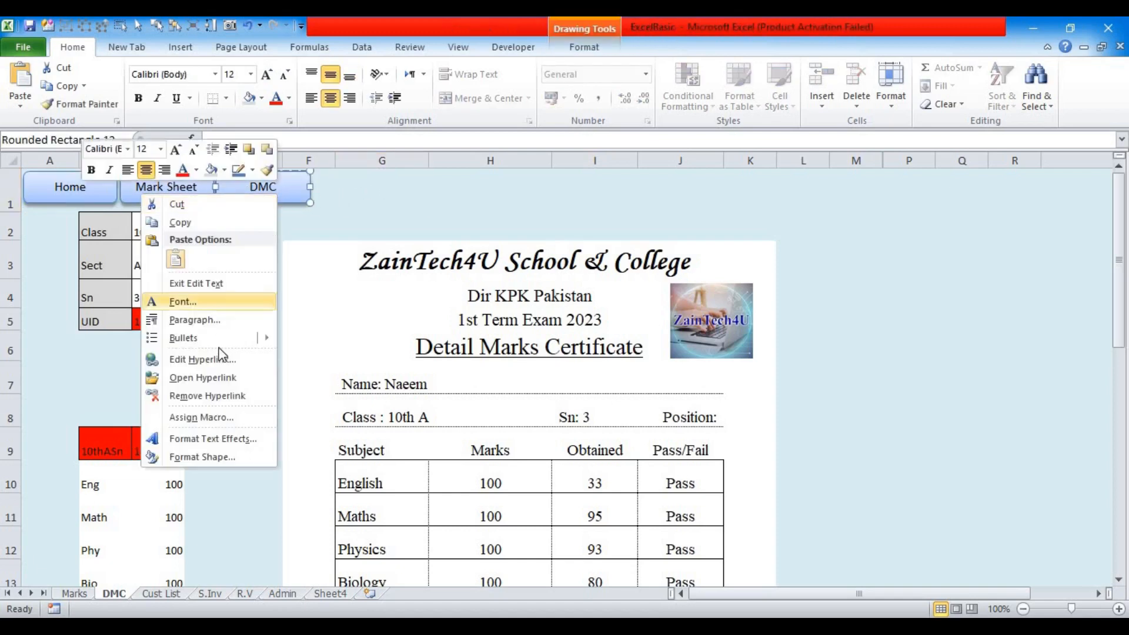
left_click(213, 395)
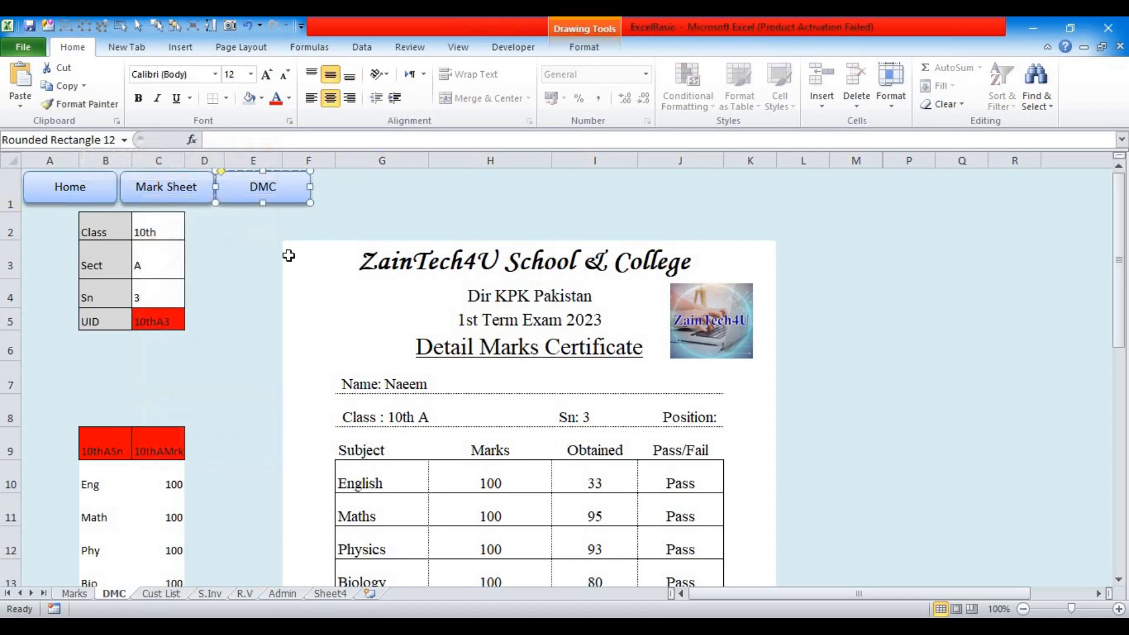
left_click(374, 204)
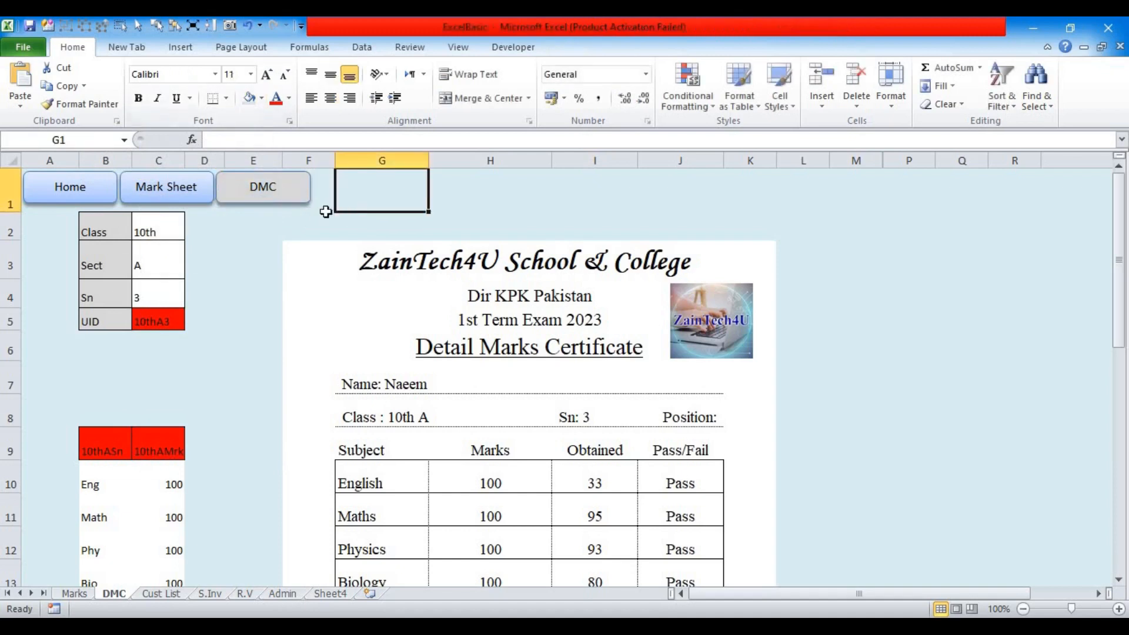
Test the Home, Mark Sheet and DMC button links by switching between the Marks, DMC and Admin sheets, ending on Admin
left_click(187, 200)
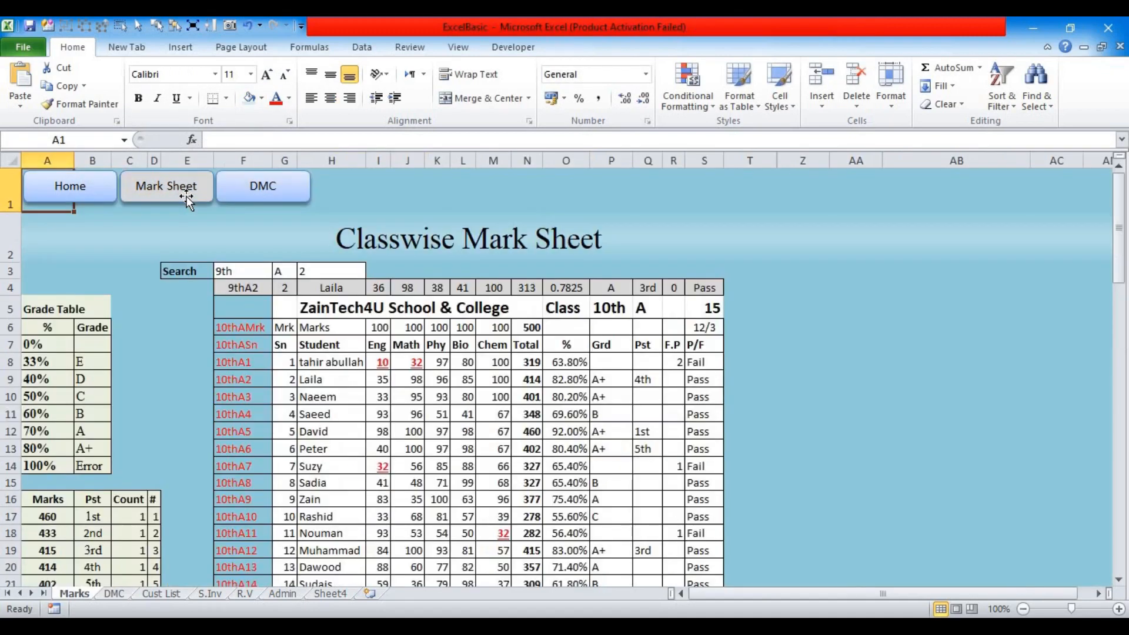
left_click(82, 198)
left_click(322, 213)
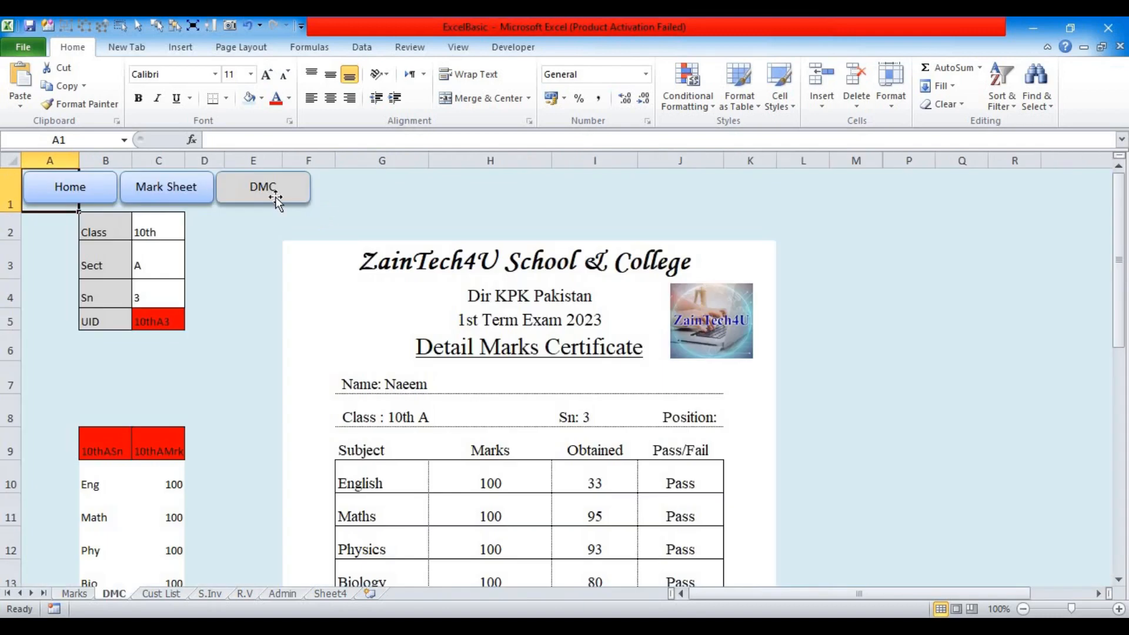
left_click(174, 200)
left_click(240, 192)
left_click(178, 192)
left_click(230, 192)
left_click(186, 201)
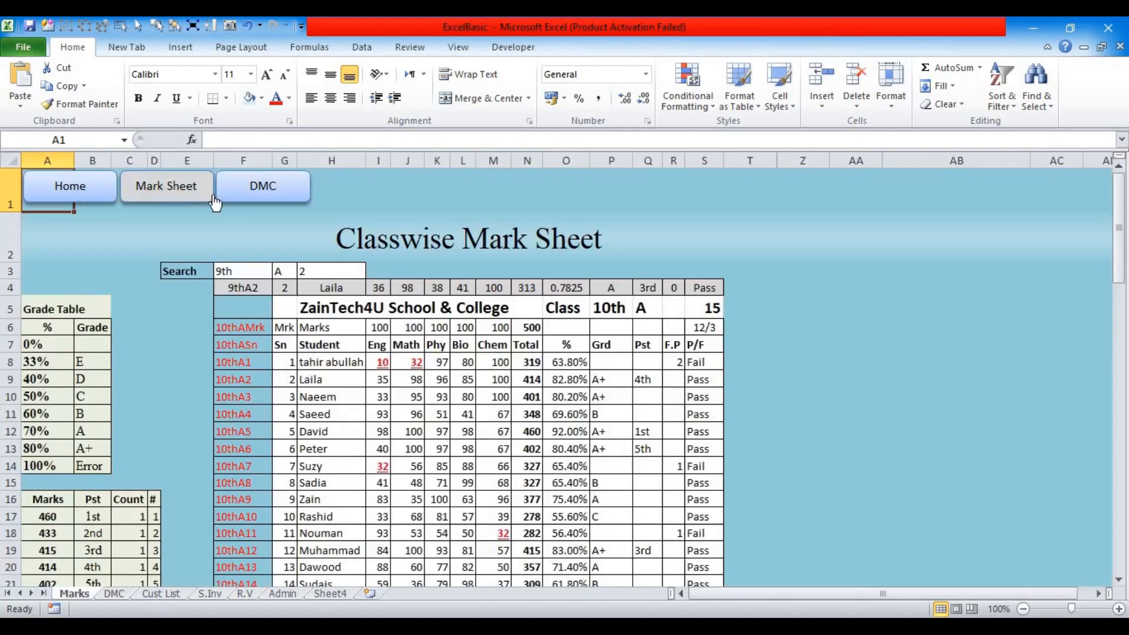
left_click(234, 193)
left_click(177, 196)
left_click(97, 201)
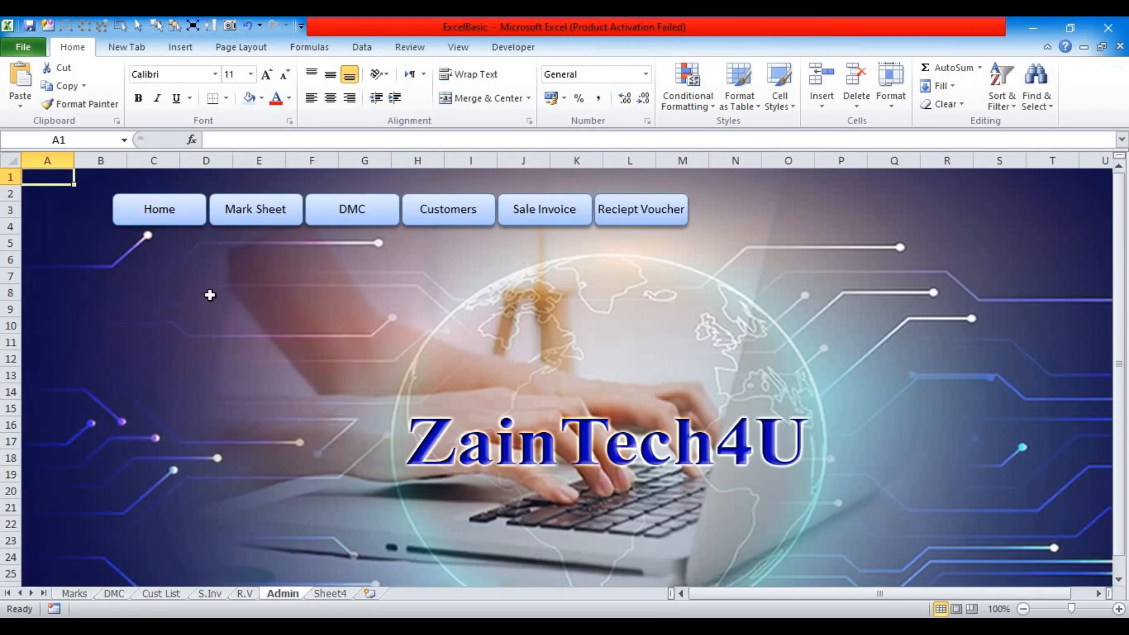
Select and copy all six navigation buttons, Home through Reciept Voucher, on the Admin sheet
left_click(144, 265)
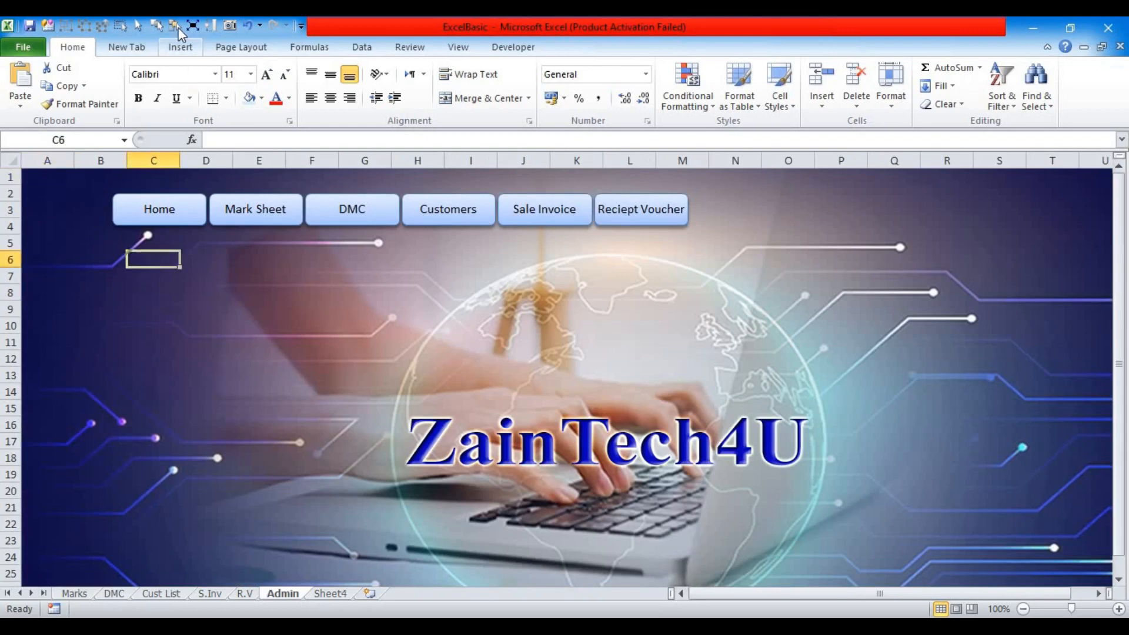
left_click(140, 26)
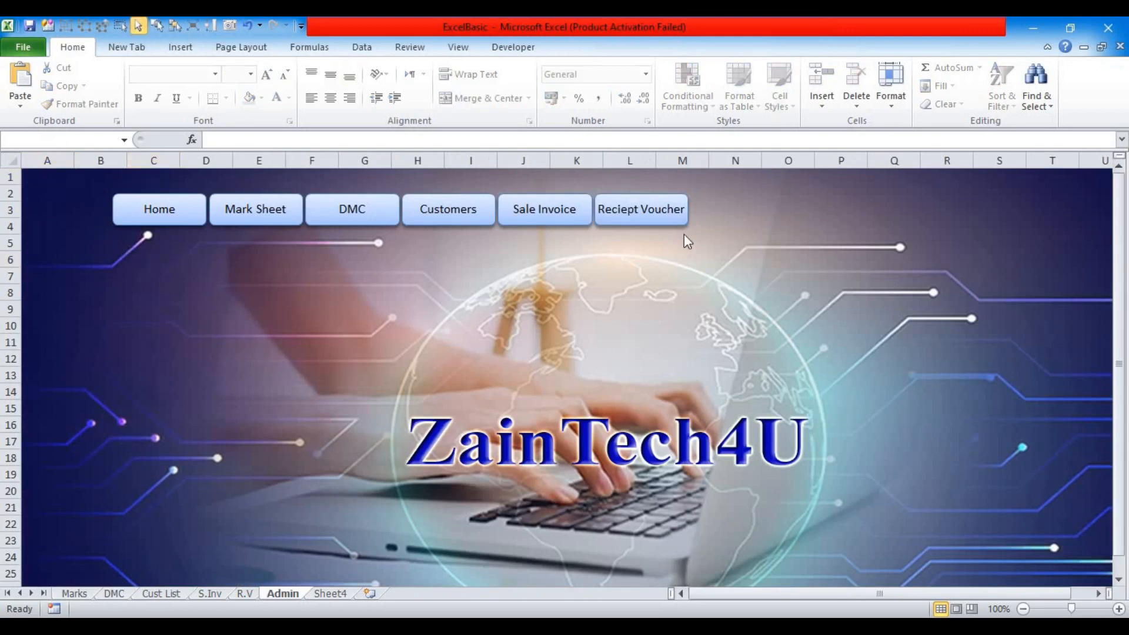
mouse_move(722, 250)
left_mouse_down()
mouse_move(319, 233)
mouse_move(76, 191)
mouse_move(70, 170)
left_mouse_up()
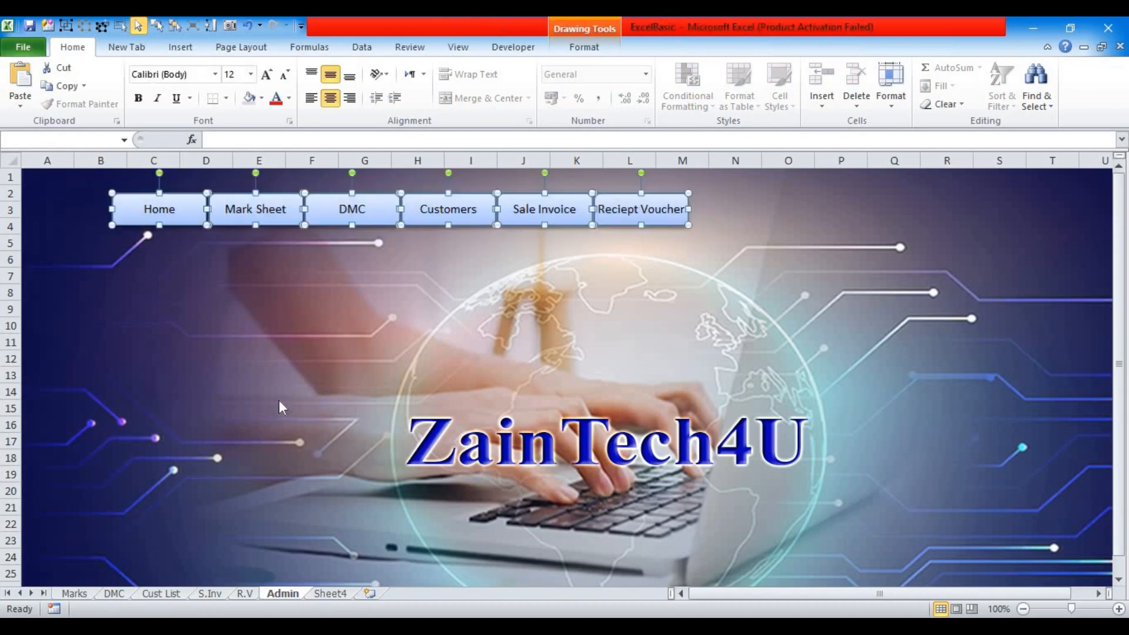
Paste the six navigation buttons at cell C1 of the Cust List sheet and nudge them slightly down
left_click(161, 590)
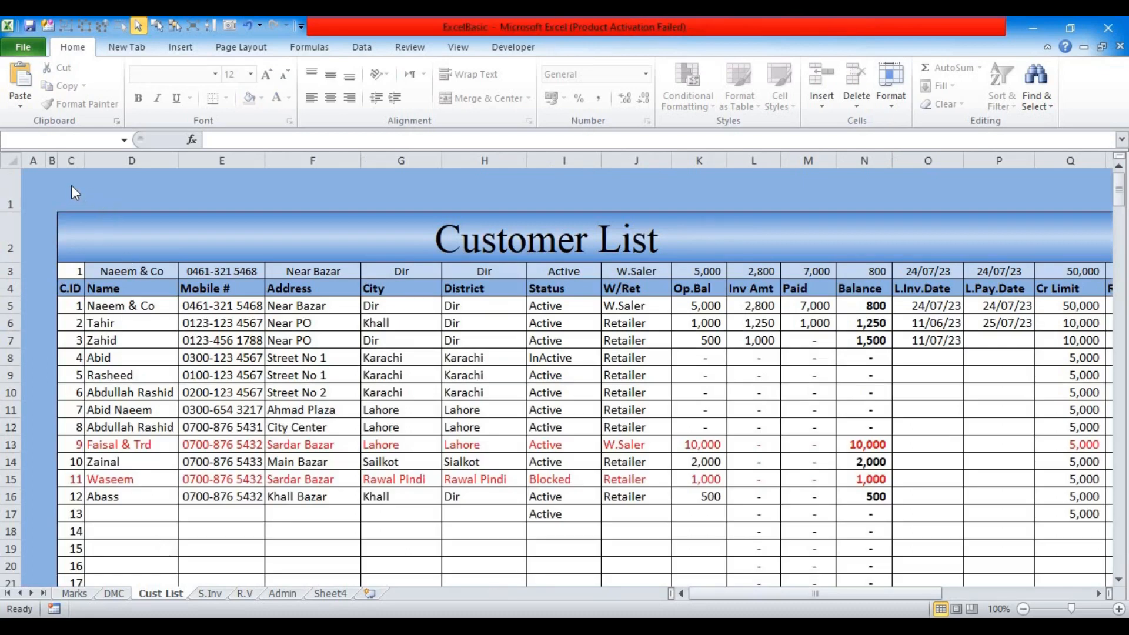
left_click(138, 24)
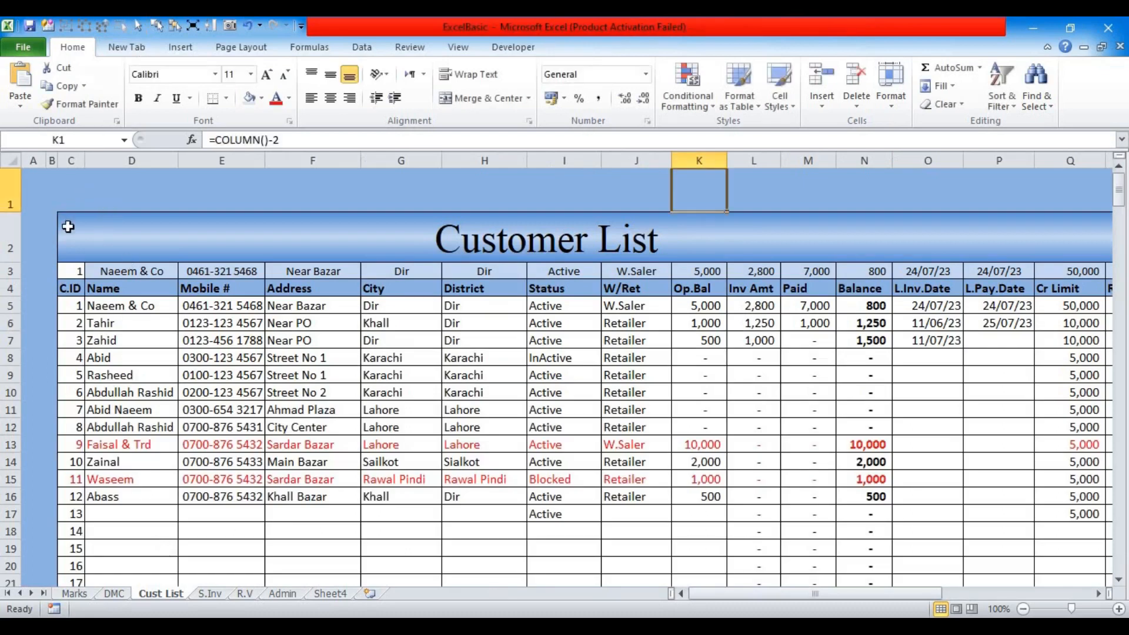
left_click(70, 185)
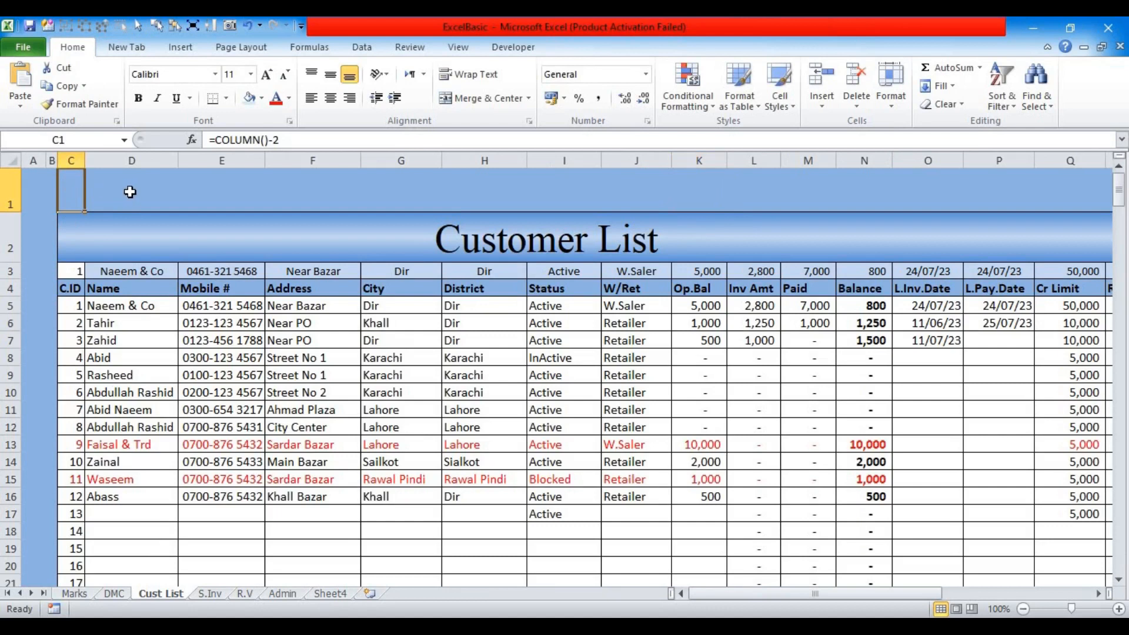
key("ctrl+v")
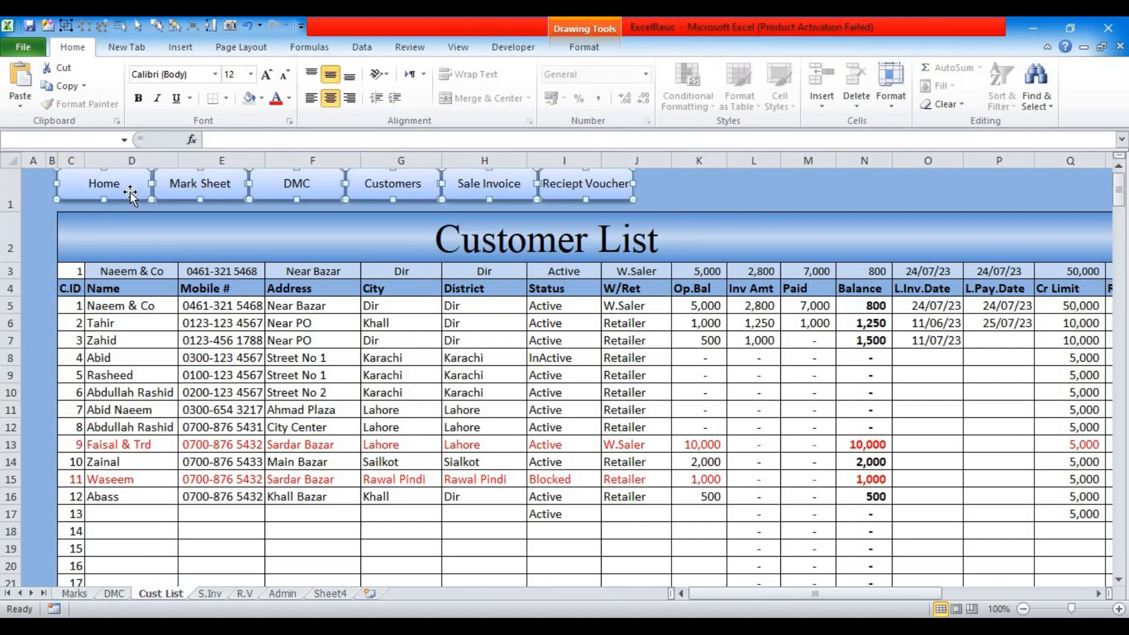
key("Down")
key("Down")
key("Down")
key("Down")
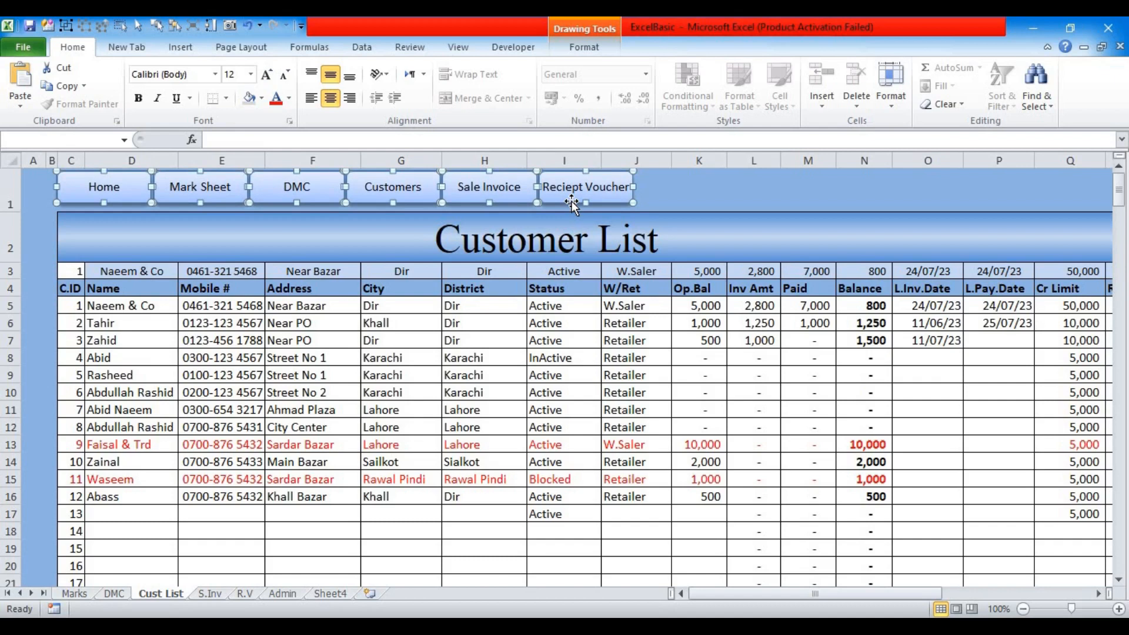
left_click(691, 194)
Delete the Mark Sheet and DMC buttons from the Cust List sheet
right_click(228, 195)
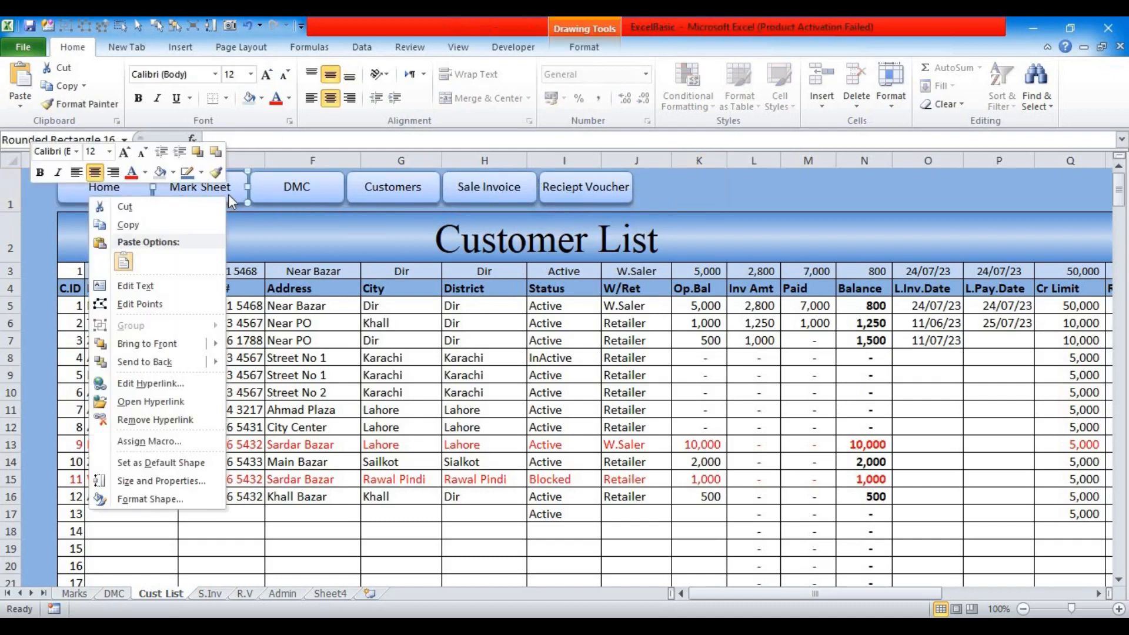
left_click(266, 193, "ctrl")
right_click(267, 193)
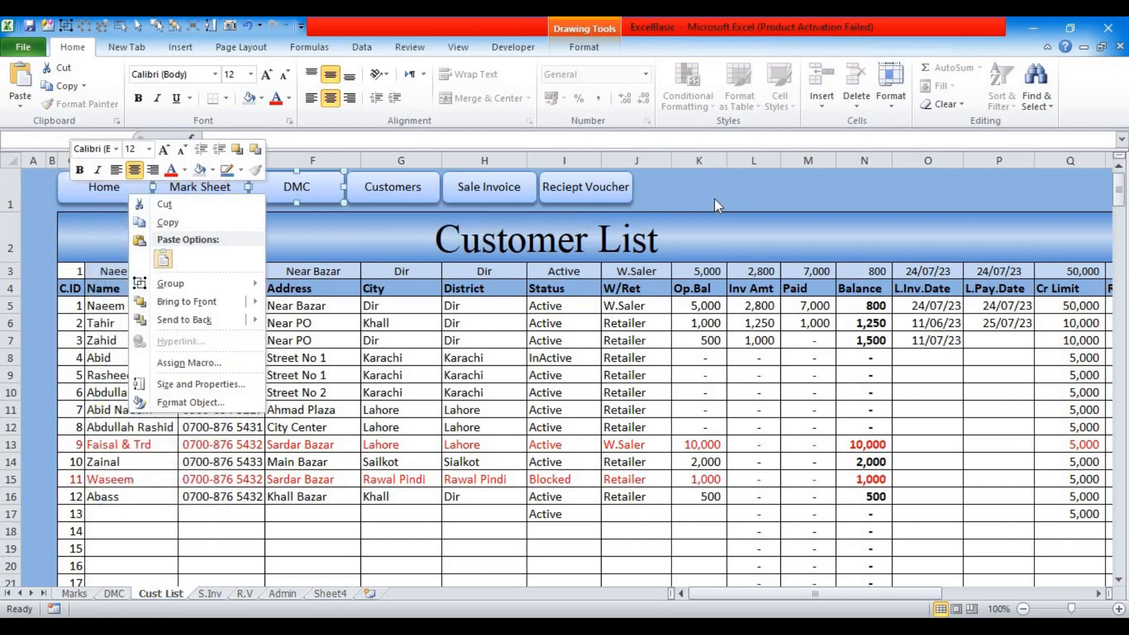
key("Escape")
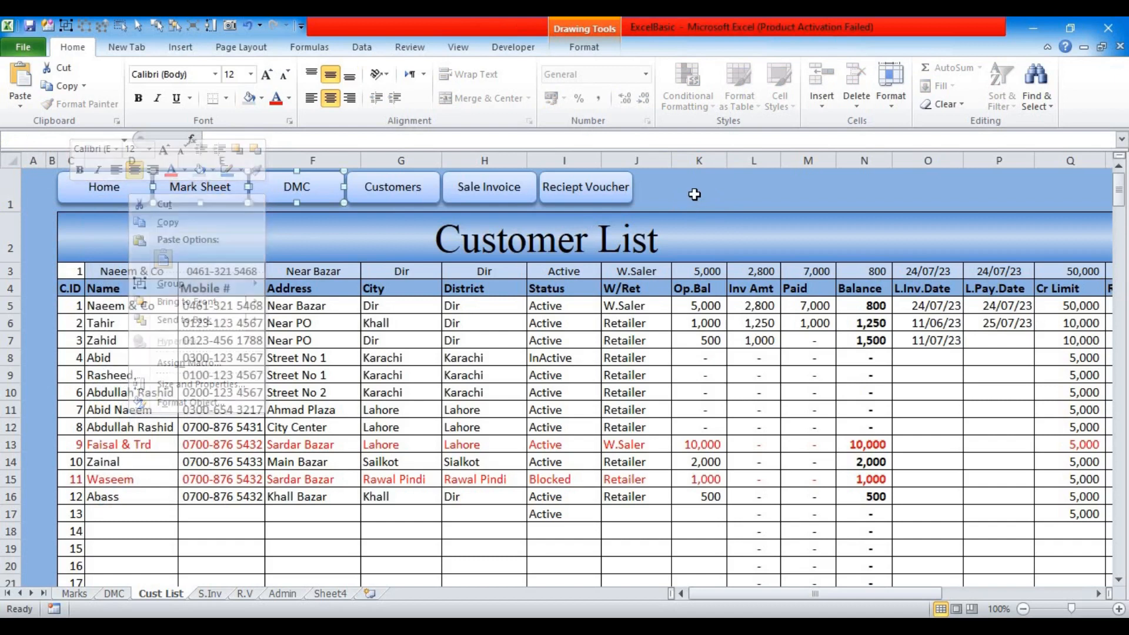
key("Delete")
Shift the Customers, Sale Invoice and Reciept Voucher buttons left until they sit directly beside the Home button
key("Left")
key("Left")
key("Left")
key("Left")
key("Left")
key("Left")
key("Left")
key("Left")
key("Left")
key("Left")
key("Left")
key("Left")
key("Left")
key("Left")
key("Left")
key("Left")
key("Left")
key("Left")
key("Left")
key("Left")
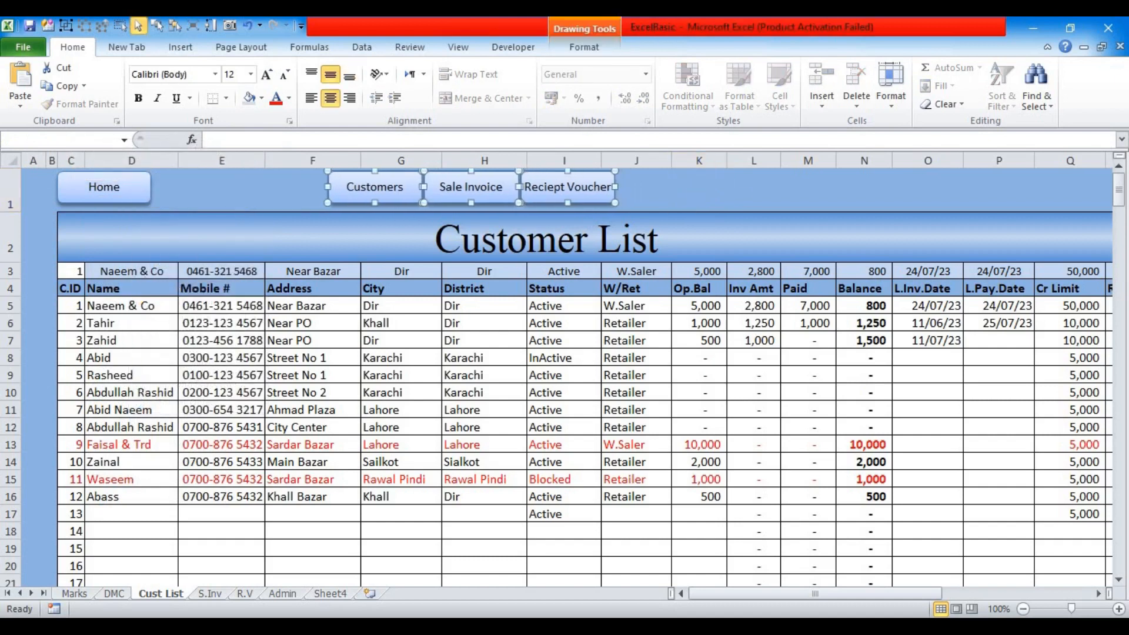
key("Left")
key("Left")
key("Left")
key("Left")
key("Left")
key("Left")
key("Left")
key("Left")
key("Left")
key("Left")
key("Left")
key("Left")
key("Left")
key("Left")
key("Left")
key("Left")
key("Left")
key("Left")
key("Left")
key("Left")
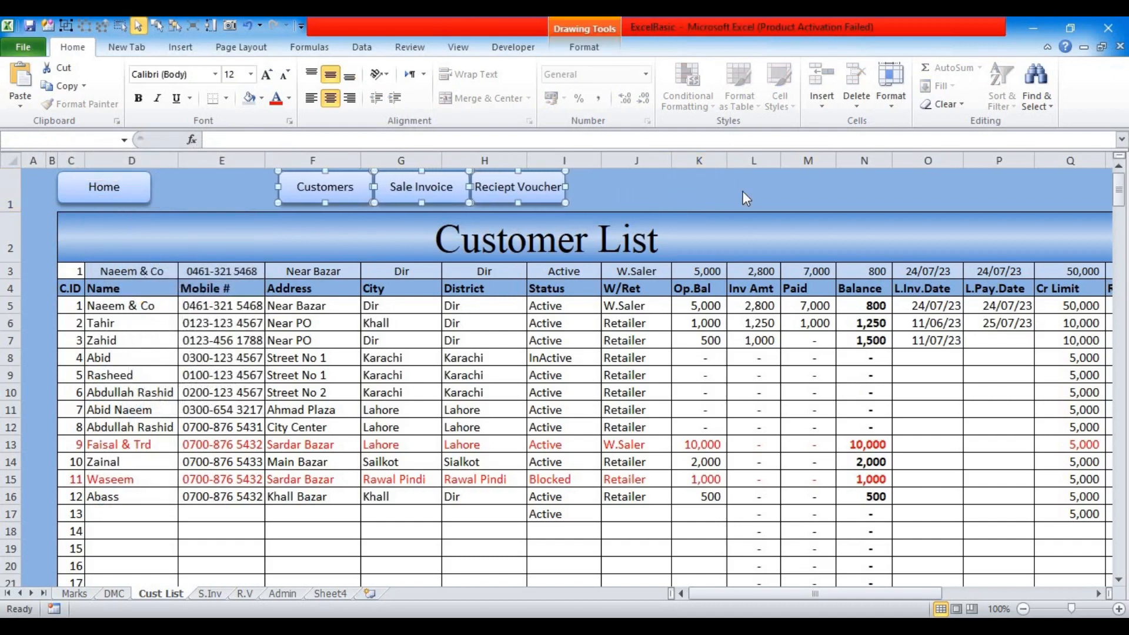
key("Left")
key("Left")
key("Left")
key("Left")
key("Left")
key("Left")
key("Left")
key("Left")
key("Left")
key("Left")
key("Left")
key("Left")
key("Left")
key("Left")
key("Left")
key("Left")
key("Left")
key("Left")
key("Left")
key("Left")
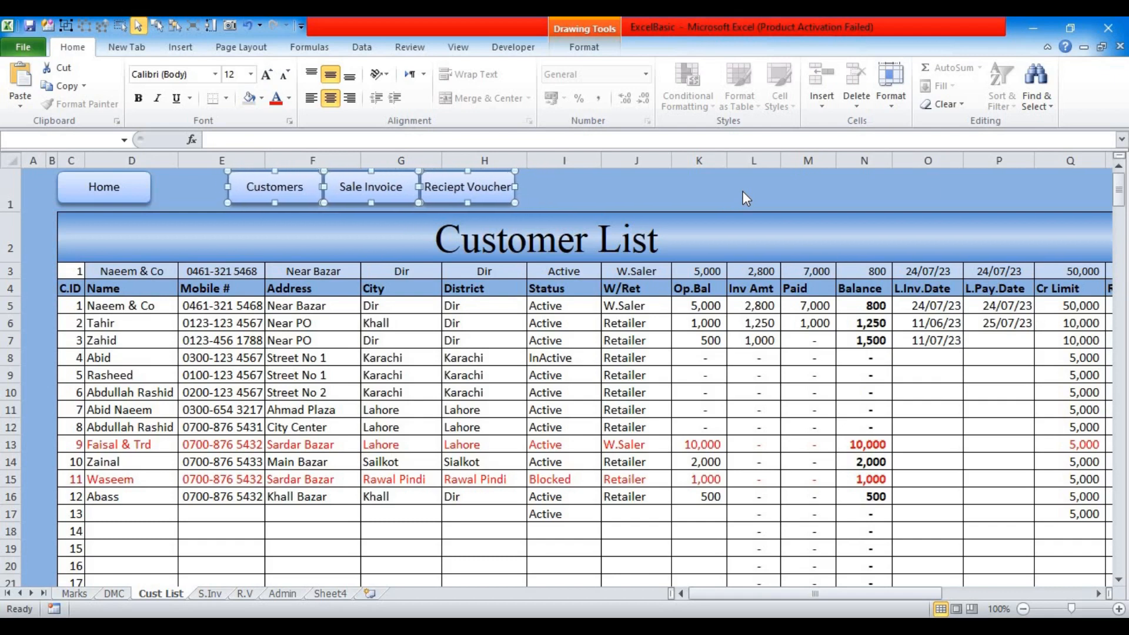
key("Left")
key("Left")
key("Left")
key("Left")
key("Left")
key("Left")
key("Left")
key("Left")
key("Left")
key("Left")
key("Left")
key("Left")
key("Left")
key("Left")
key("Left")
key("Left")
key("Left")
key("Left")
key("Left")
key("Left")
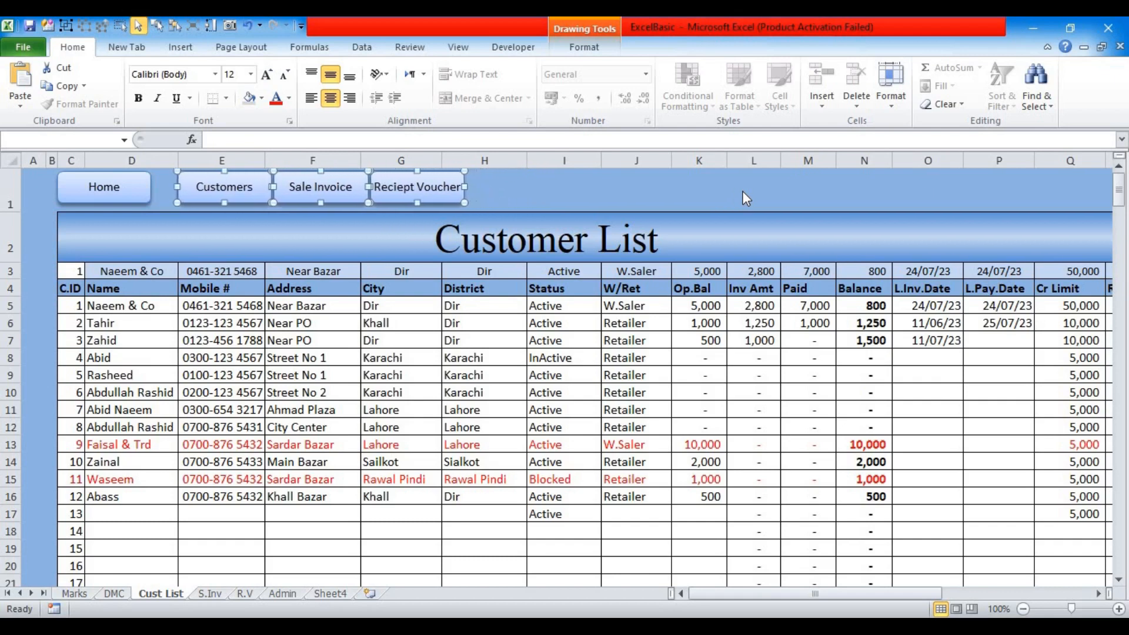
key("Left")
key("Left")
key("Left")
key("Left")
key("Left")
key("Left")
key("Left")
key("Left")
key("Right")
key("Right")
key("Right")
key("Right")
key("Right")
key("Right")
key("Right")
key("Right")
left_click(533, 185)
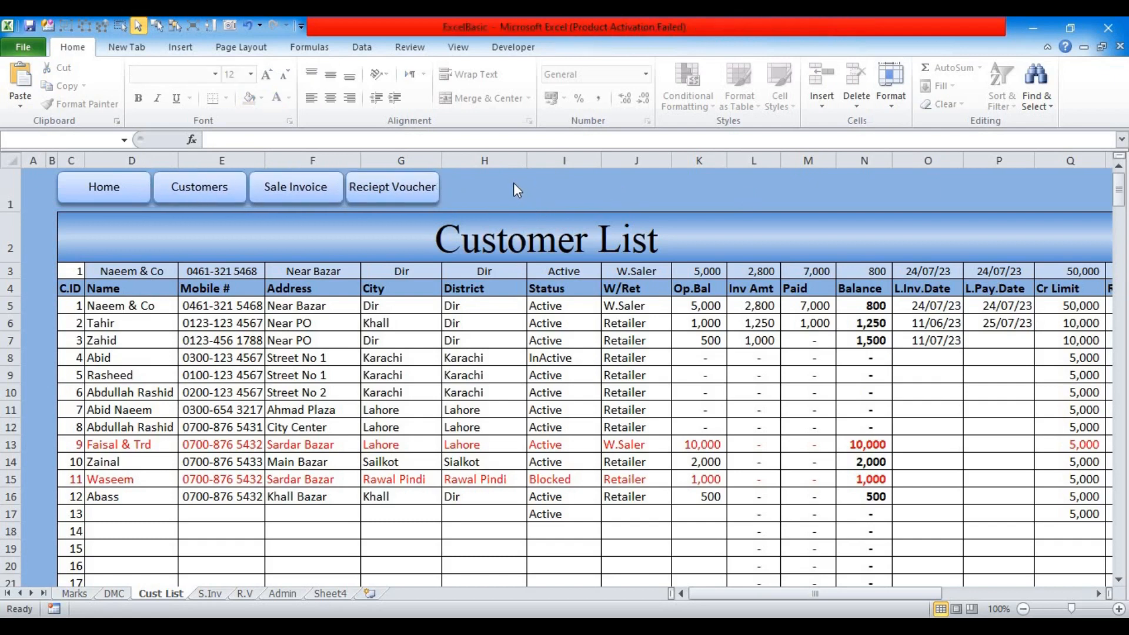
Distribute the four buttons on the Cust List sheet horizontally and copy them
mouse_move(461, 216)
left_mouse_down()
mouse_move(56, 180)
mouse_move(22, 158)
left_mouse_up()
left_click(581, 53)
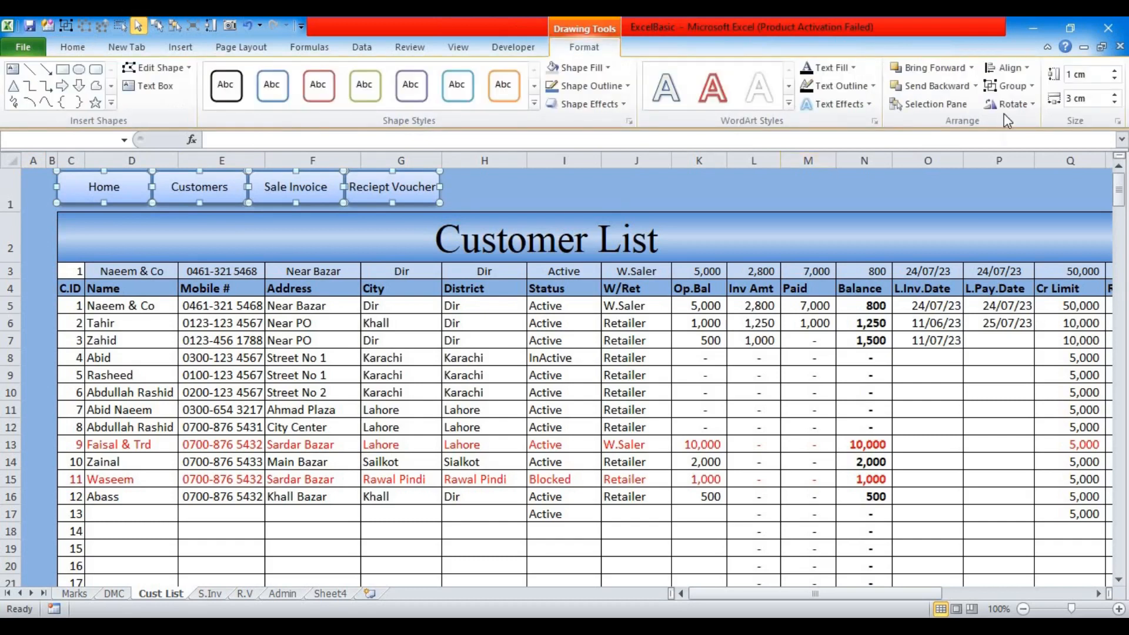
left_click(1007, 67)
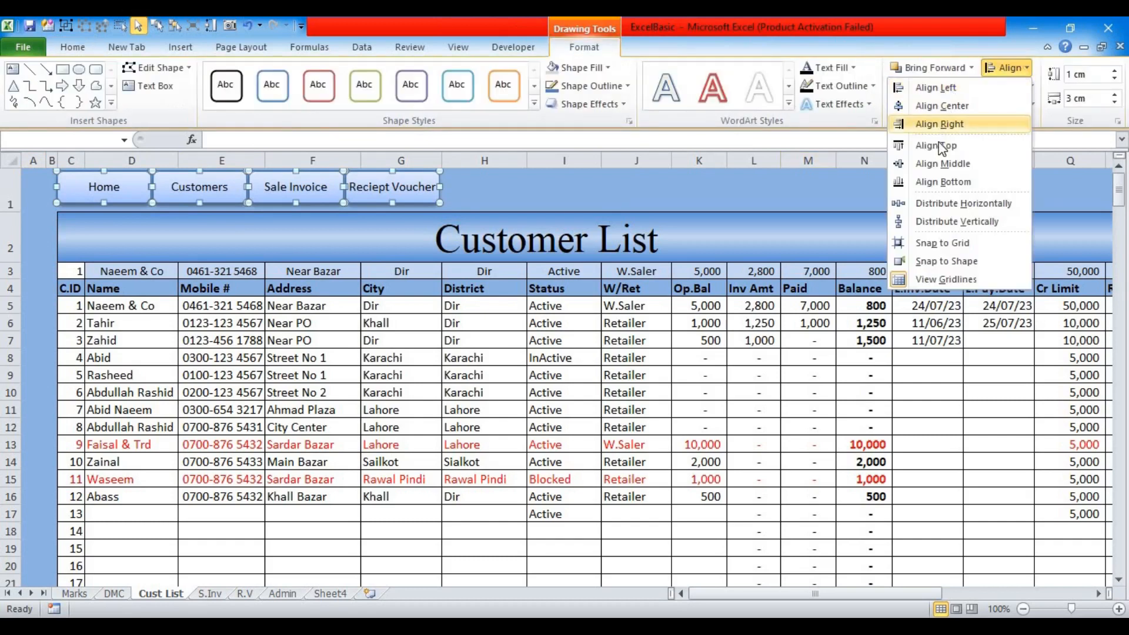
left_click(1022, 71)
left_click(1011, 70)
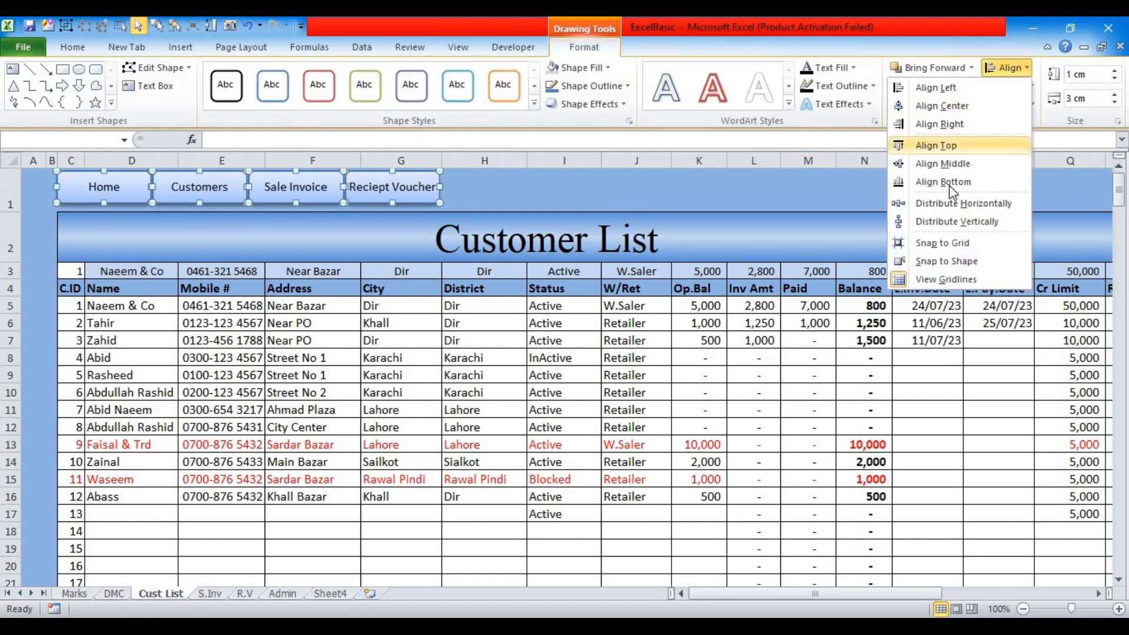
left_click(945, 205)
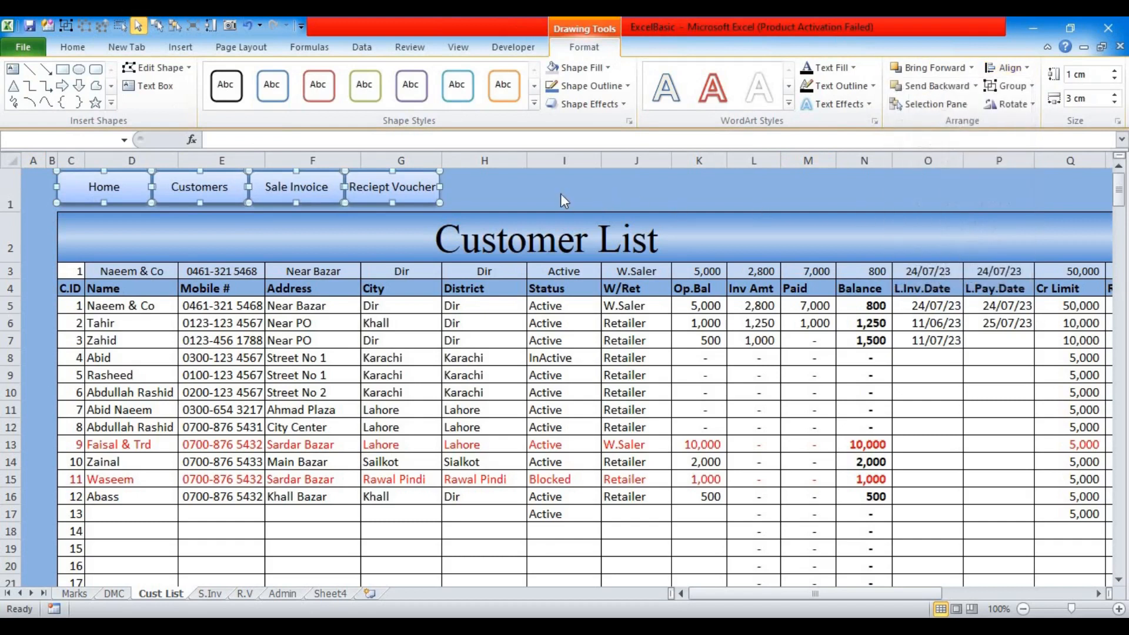
left_click(500, 184)
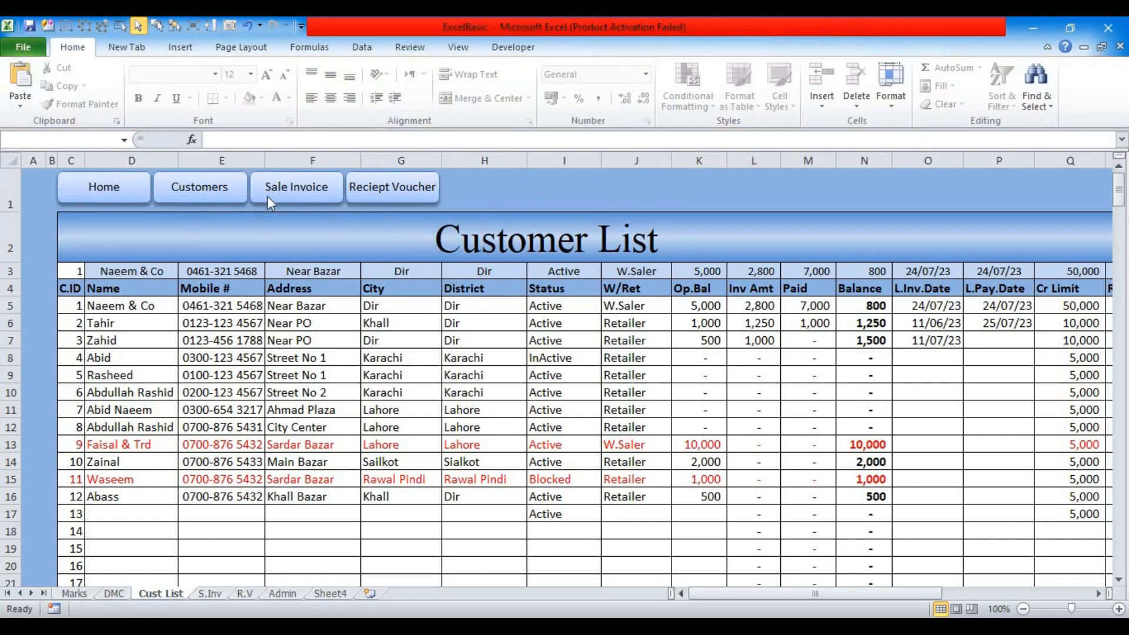
Remove the hyperlink from the Customers button on the Cust List sheet and fill the button light grey
right_click(231, 192)
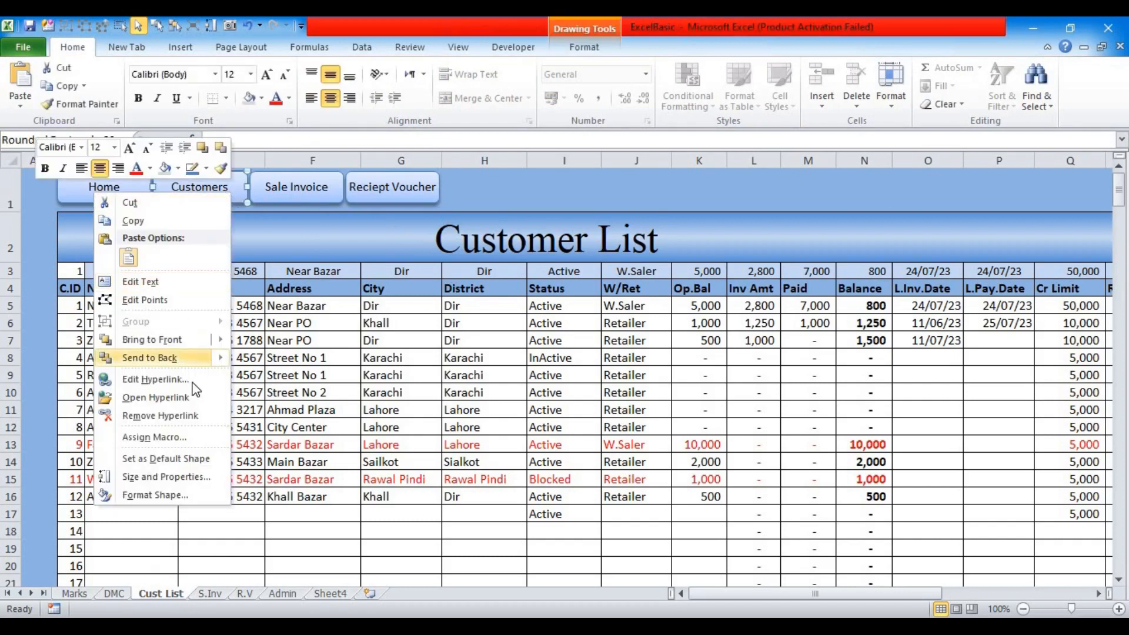
left_click(191, 417)
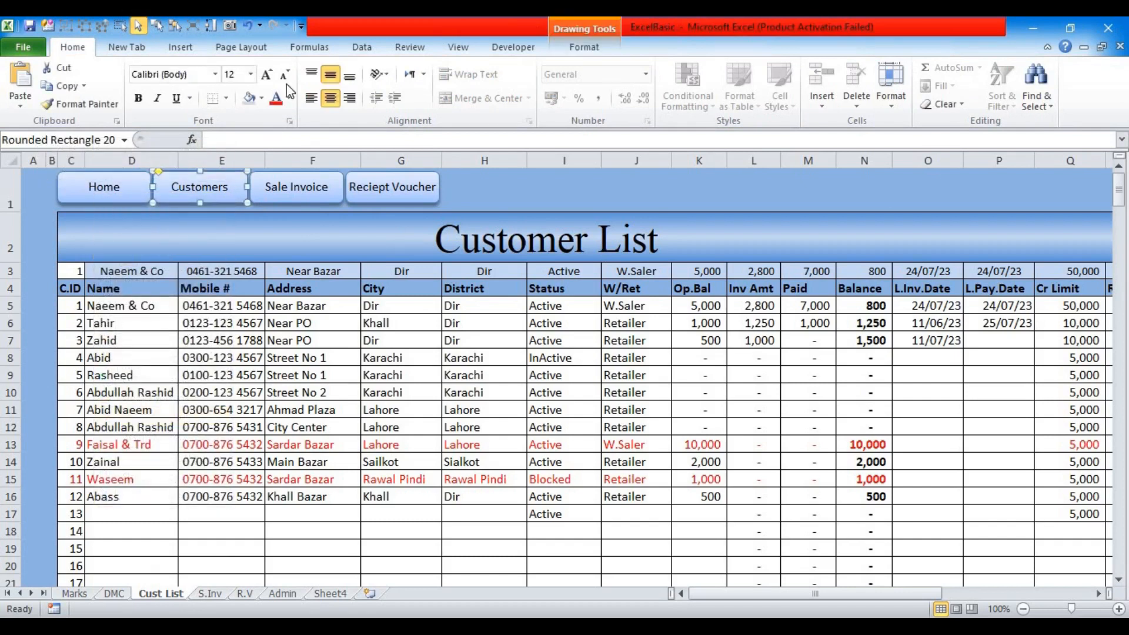
left_click(249, 99)
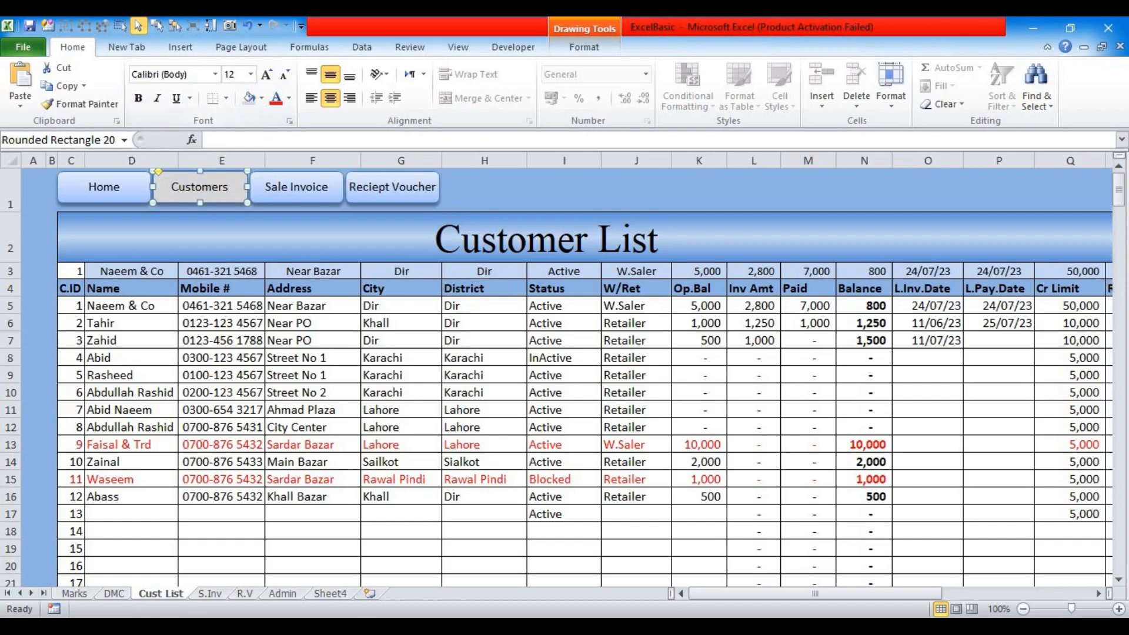
left_click(503, 189)
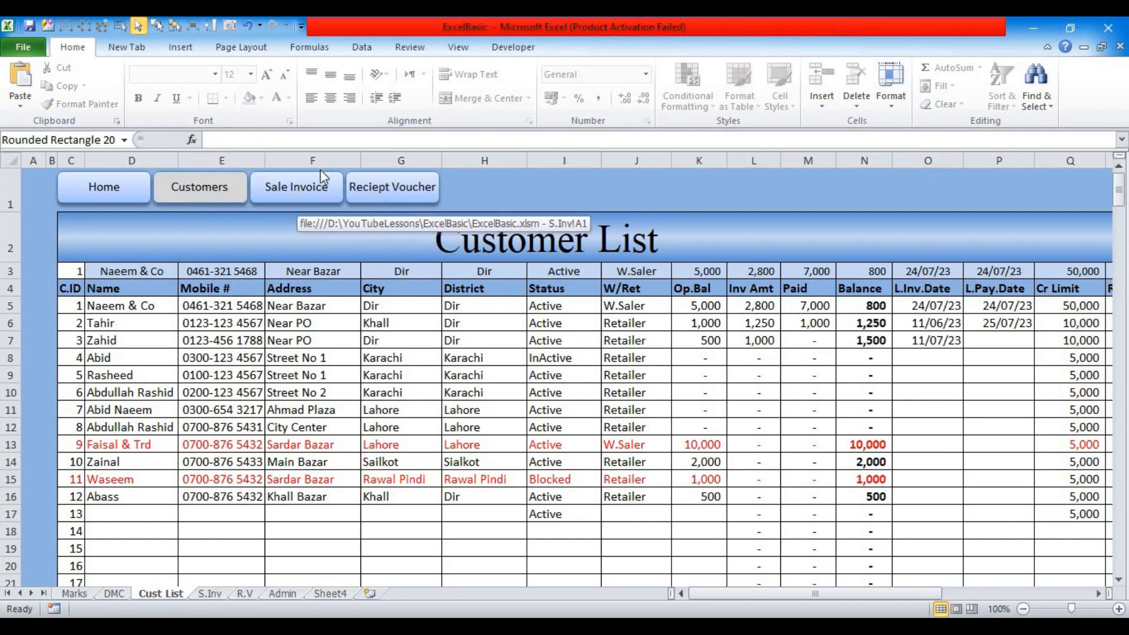
Follow the Sale Invoice button's link and paste the four buttons at cell C1 of the S.Inv sheet, nudged slightly down
left_click(139, 27)
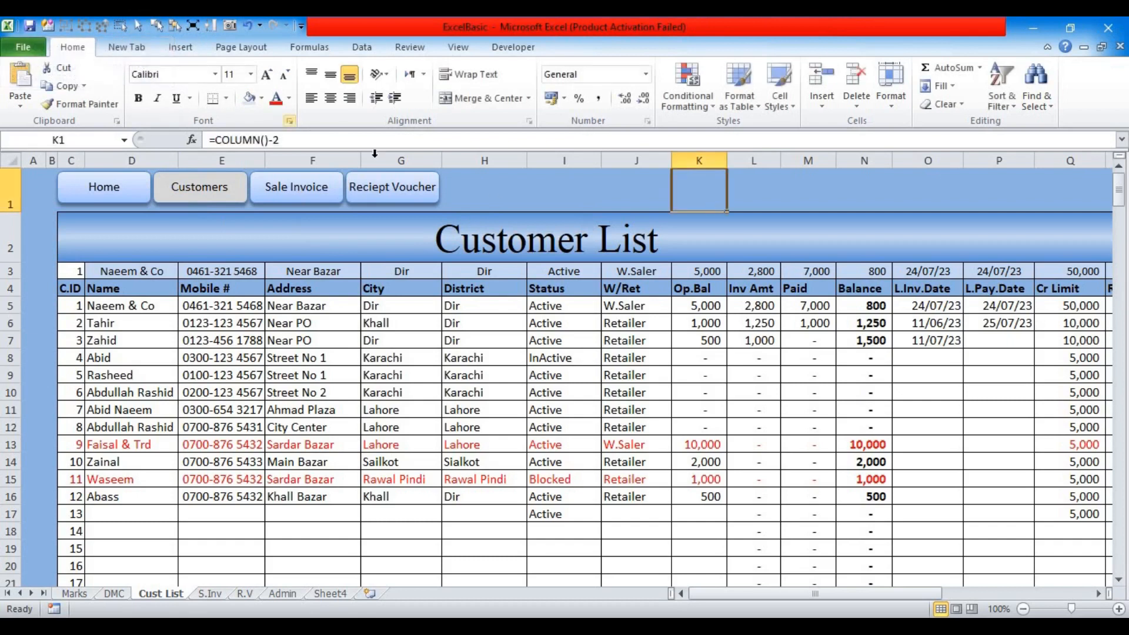
left_click(294, 196)
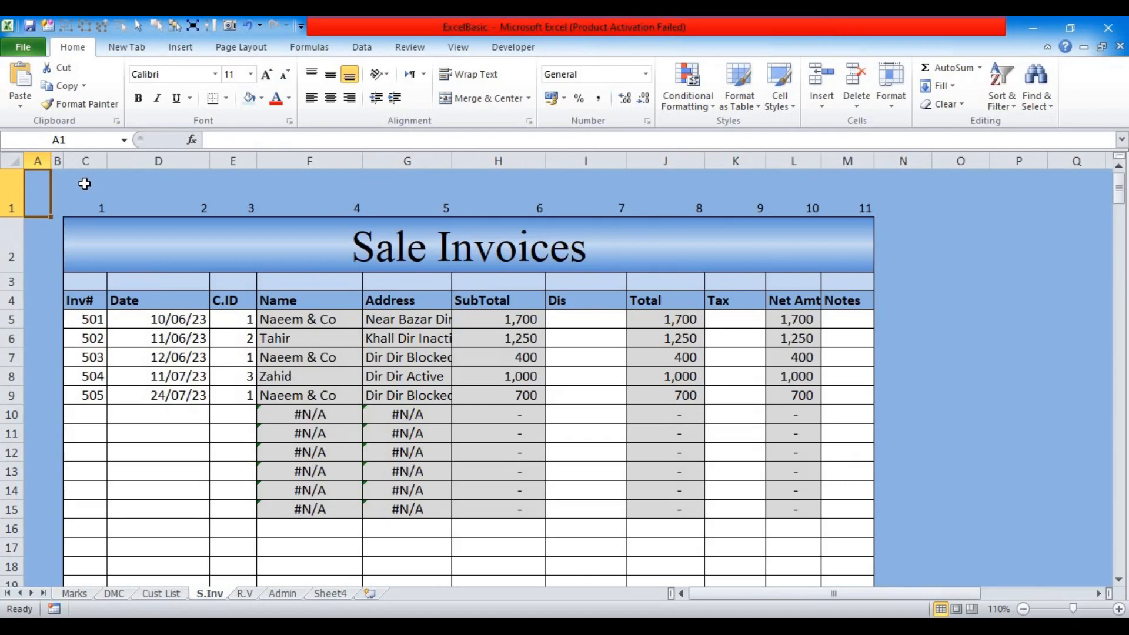
left_click(88, 184)
key("ctrl+v")
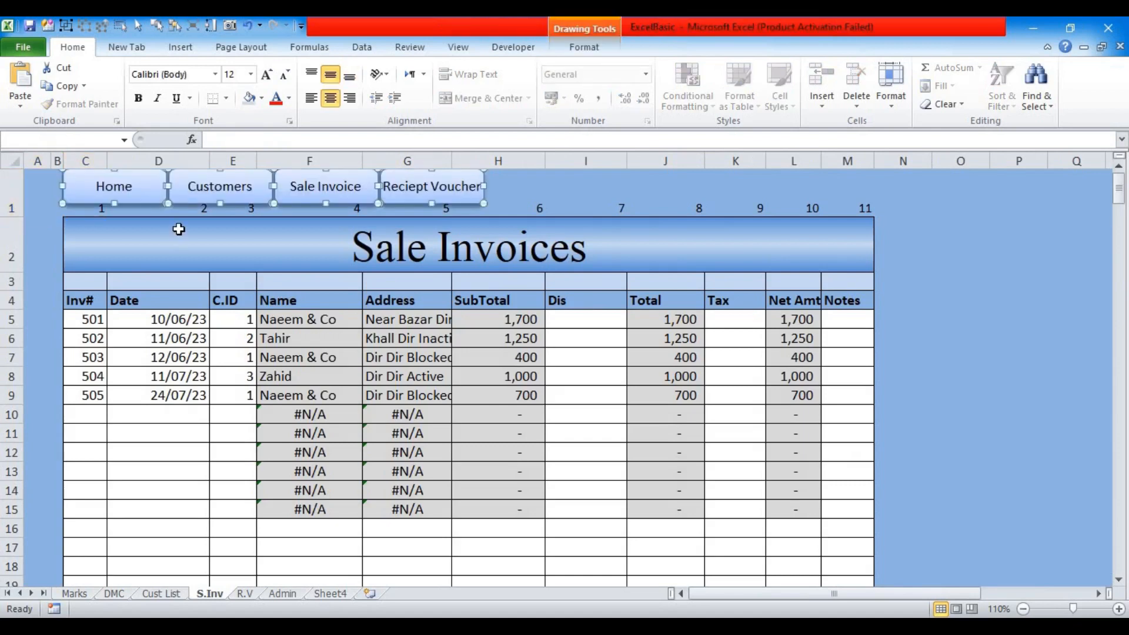
key("Down")
key("Down")
key("Down")
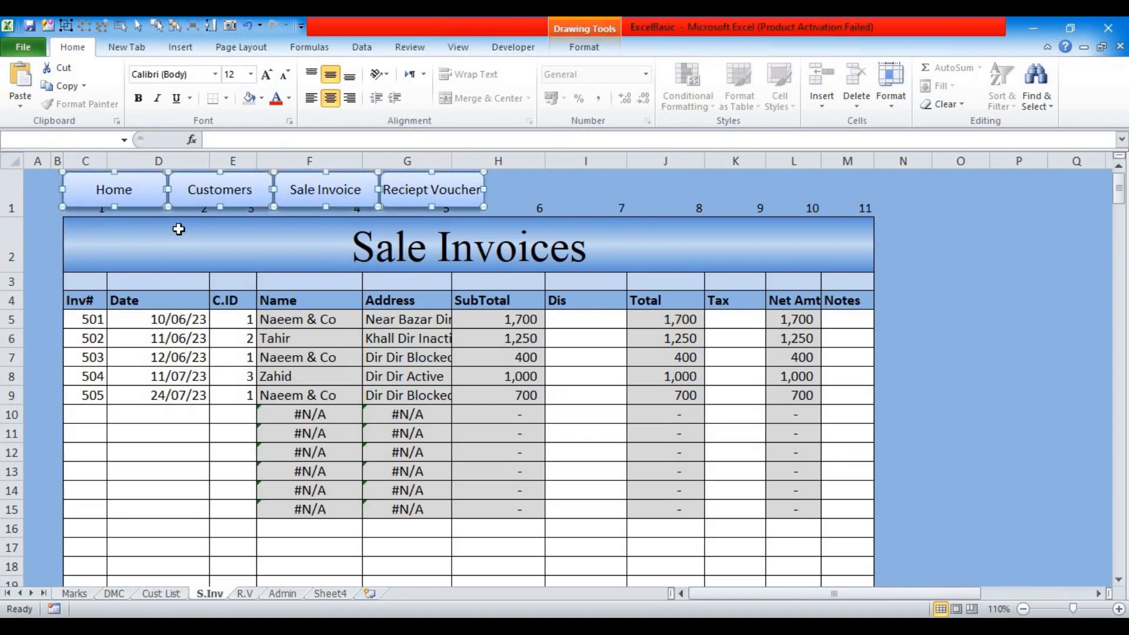
Remove the hyperlink from the Sale Invoice button on the S.Inv sheet and fill the button light grey
left_click(531, 199)
right_click(361, 197)
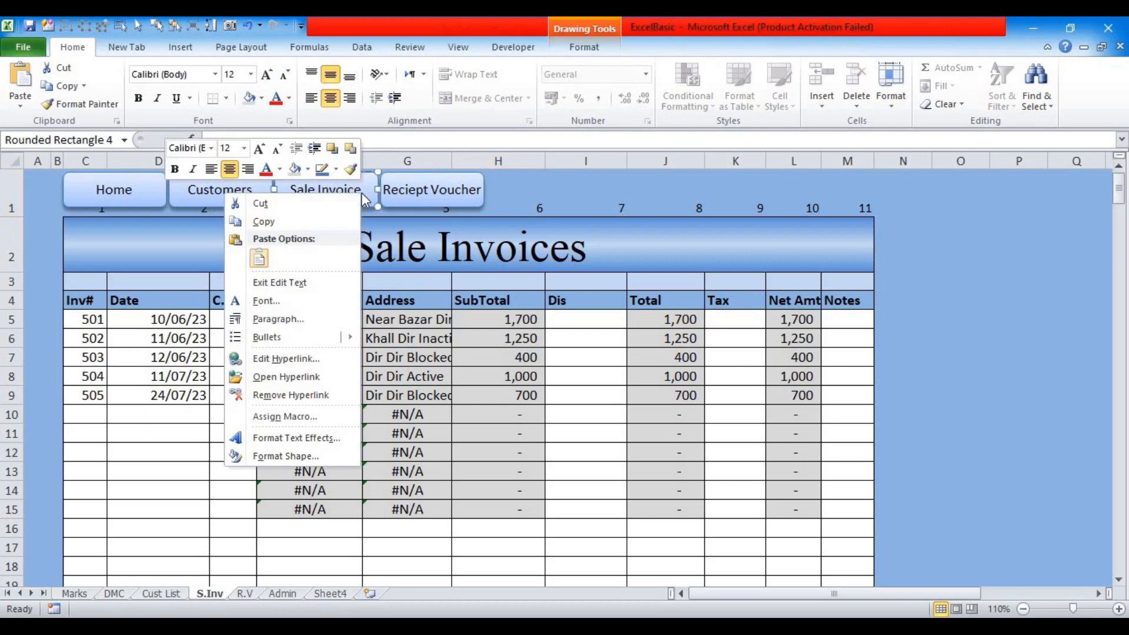
left_click(290, 395)
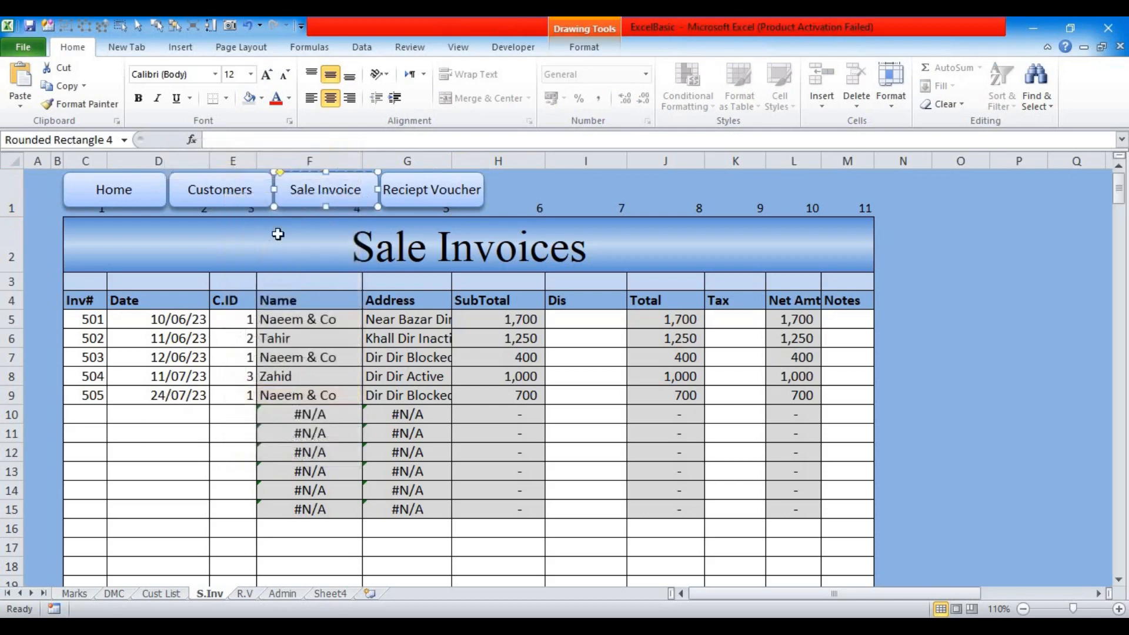
left_click(248, 100)
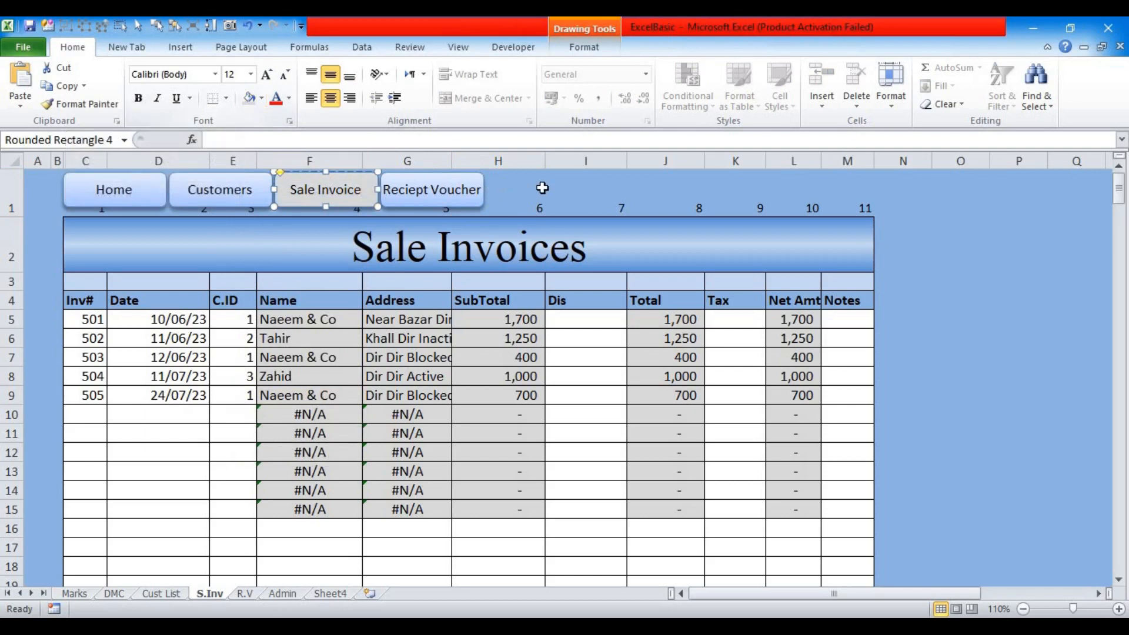
left_click(540, 187)
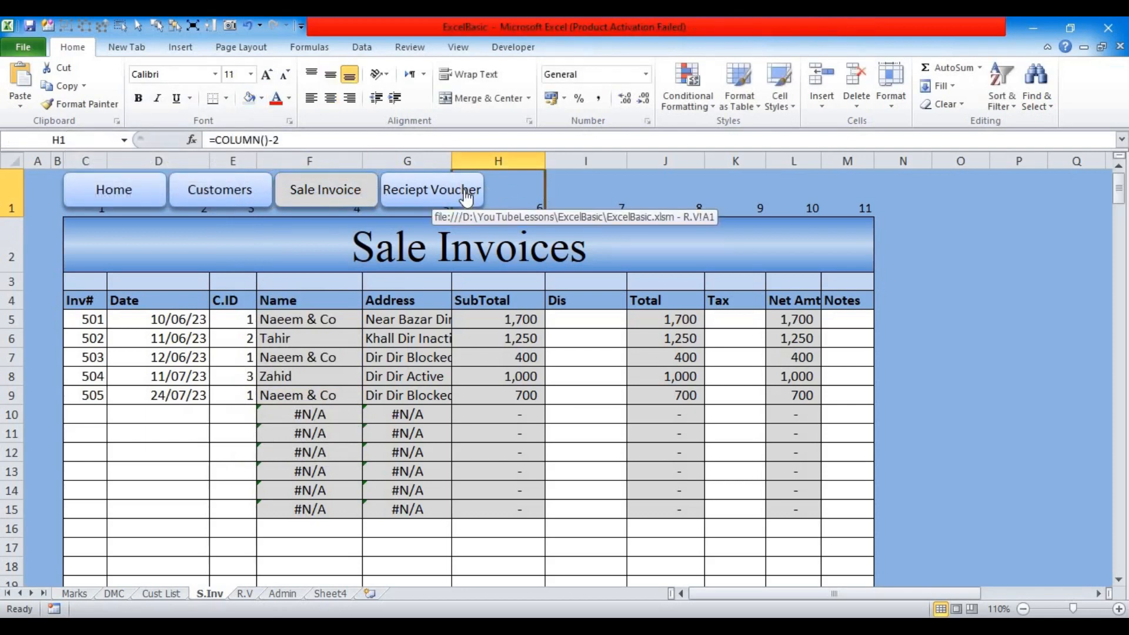
Follow the Reciept Voucher button's link and paste the four buttons at cell C1 of the R.V sheet
left_click(465, 191)
left_click(91, 195)
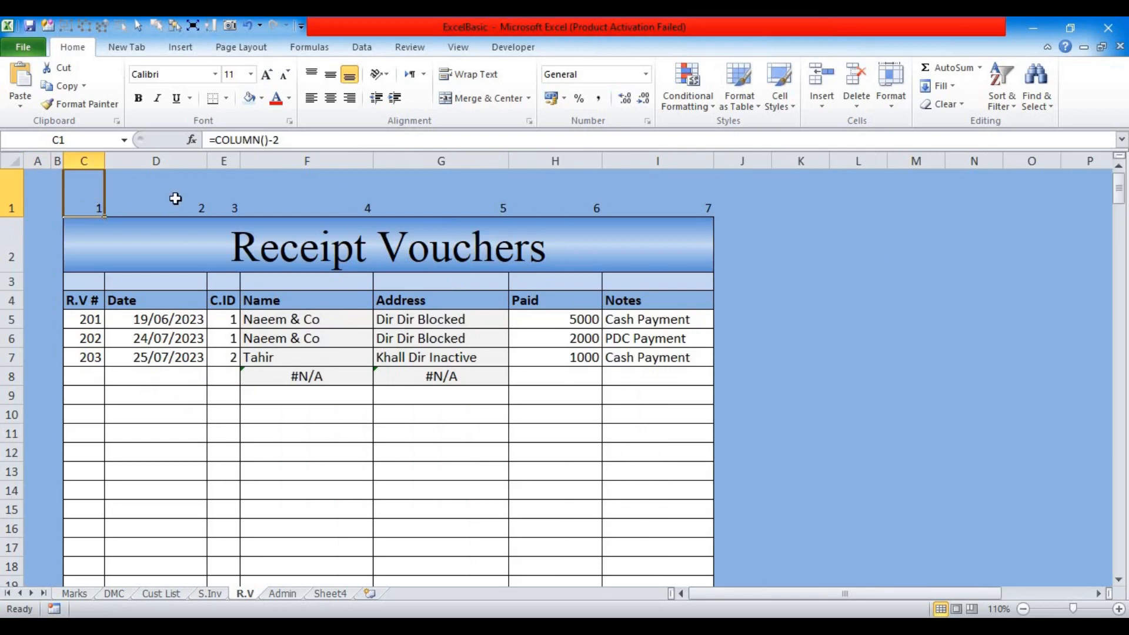
key("ctrl+v")
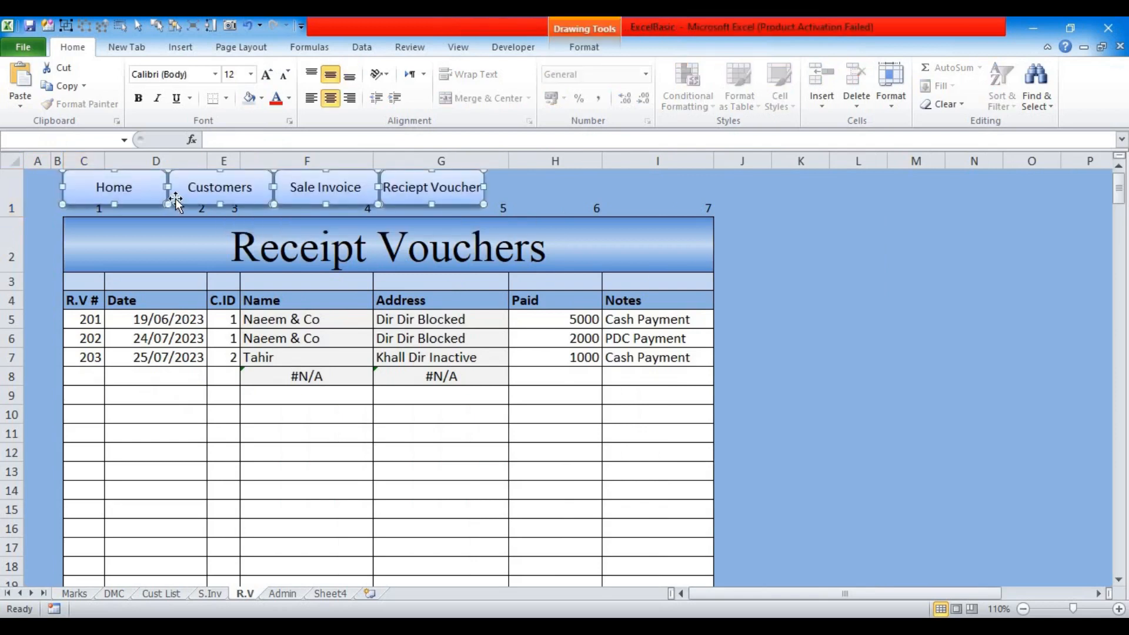
Nudge the buttons slightly down on the R.V sheet, remove the Reciept Voucher button's hyperlink and fill that button light grey
key("Down")
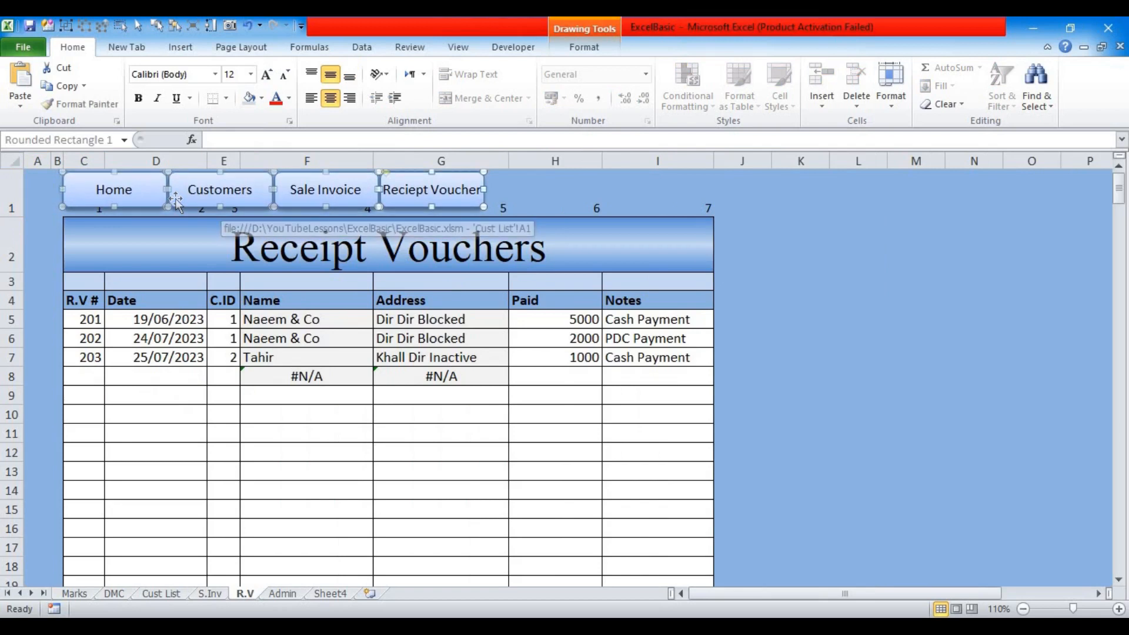
right_click(418, 196)
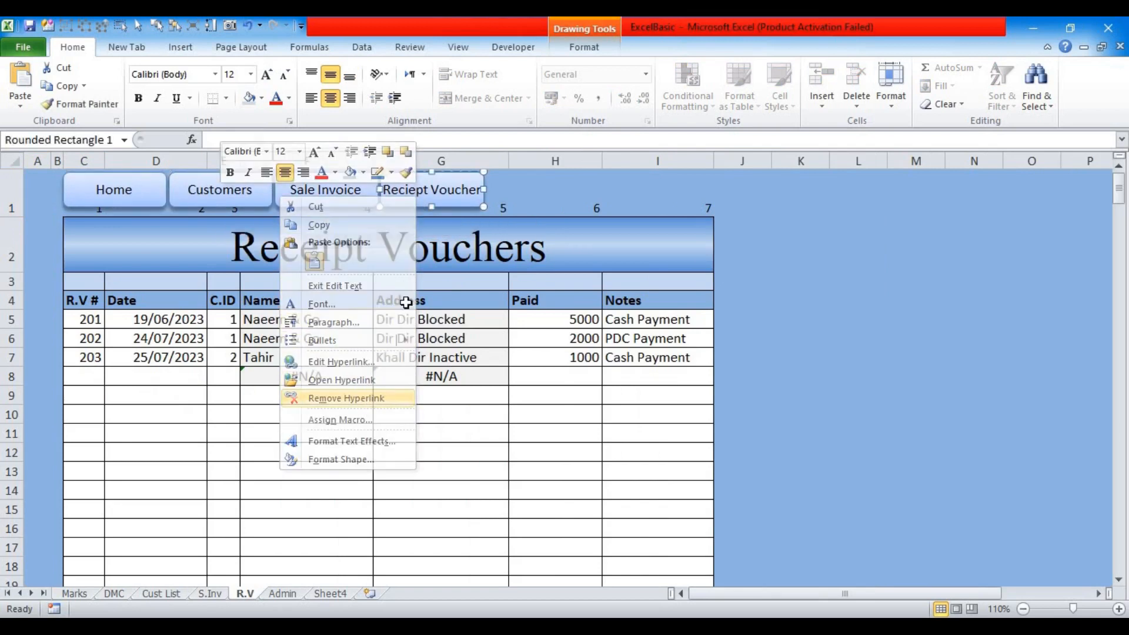
left_click(252, 103)
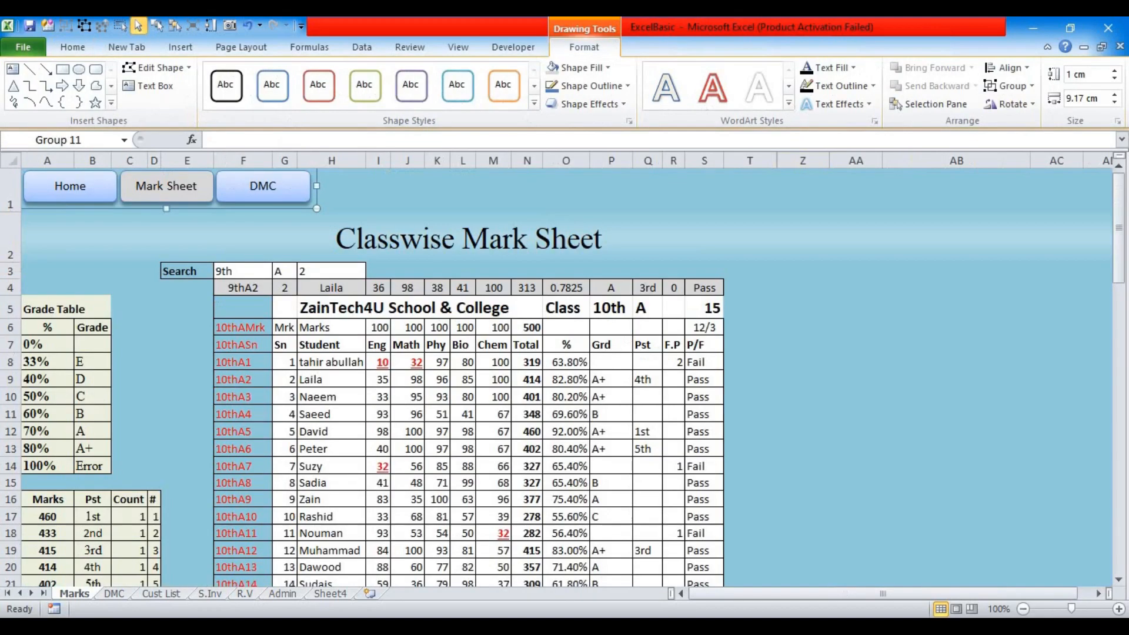
Turn off object selection mode on the Marks sheet and follow the Home button's link to the Admin sheet
key("Escape")
left_click(73, 186)
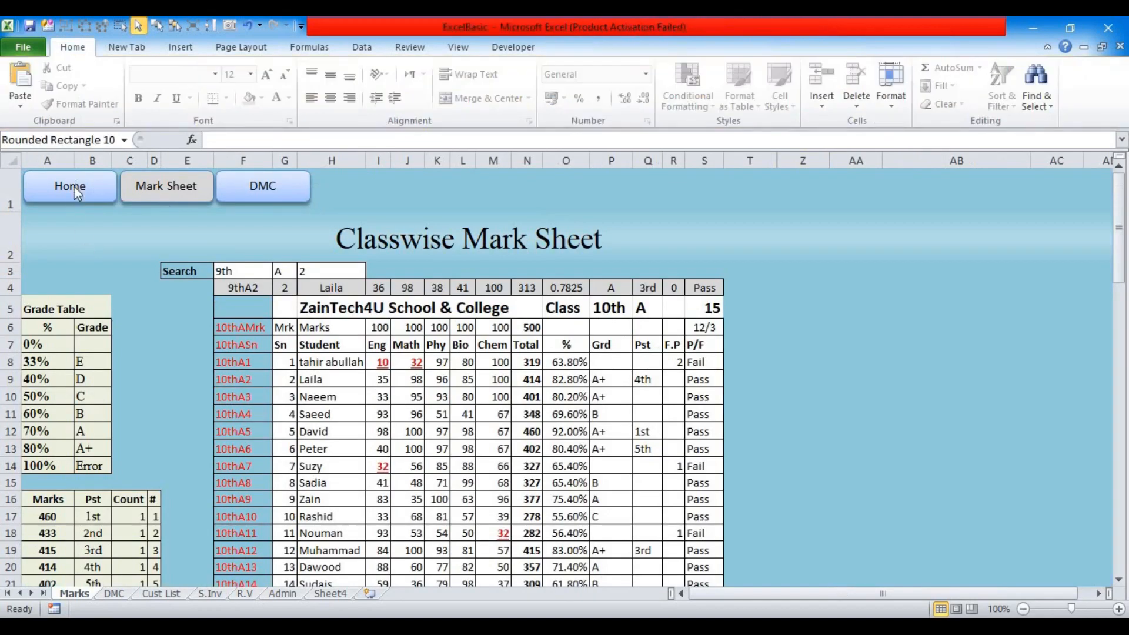
left_click(120, 263)
left_click(137, 26)
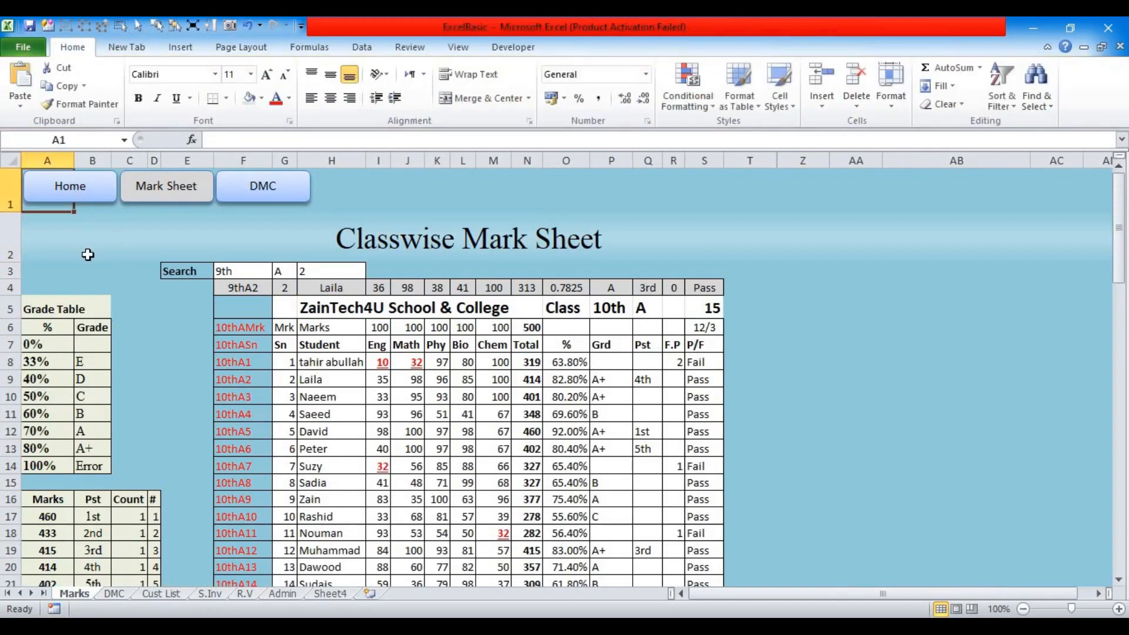
left_click(83, 195)
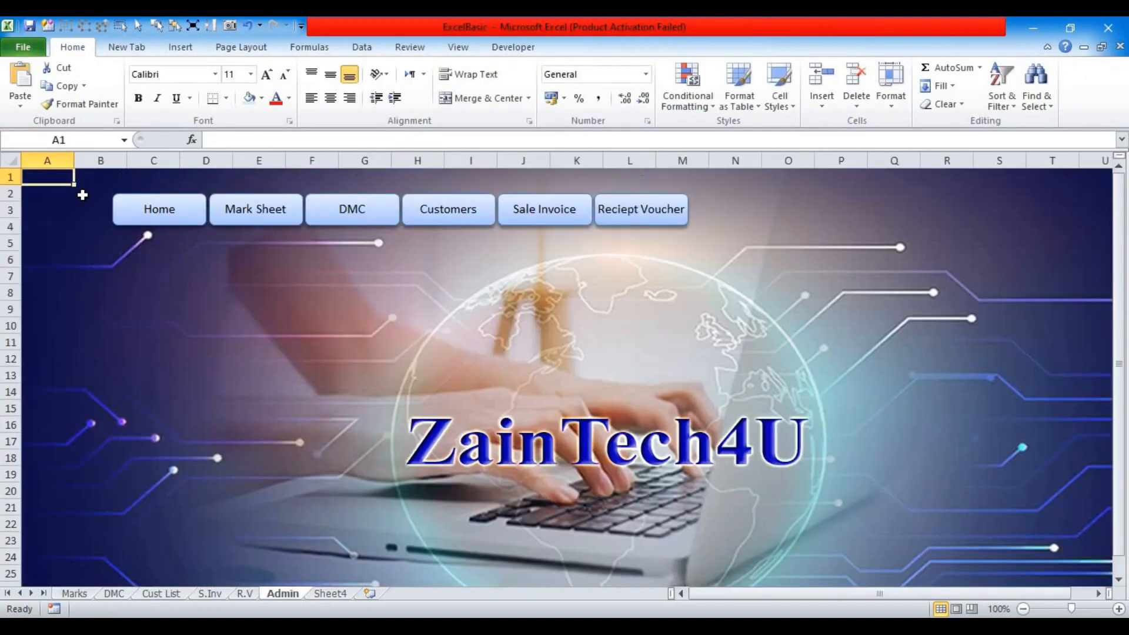
Test the Mark Sheet, DMC, Home, Customers, Sale Invoice and Reciept Voucher links, starting from the Admin sheet
left_click(246, 210)
left_click(253, 201)
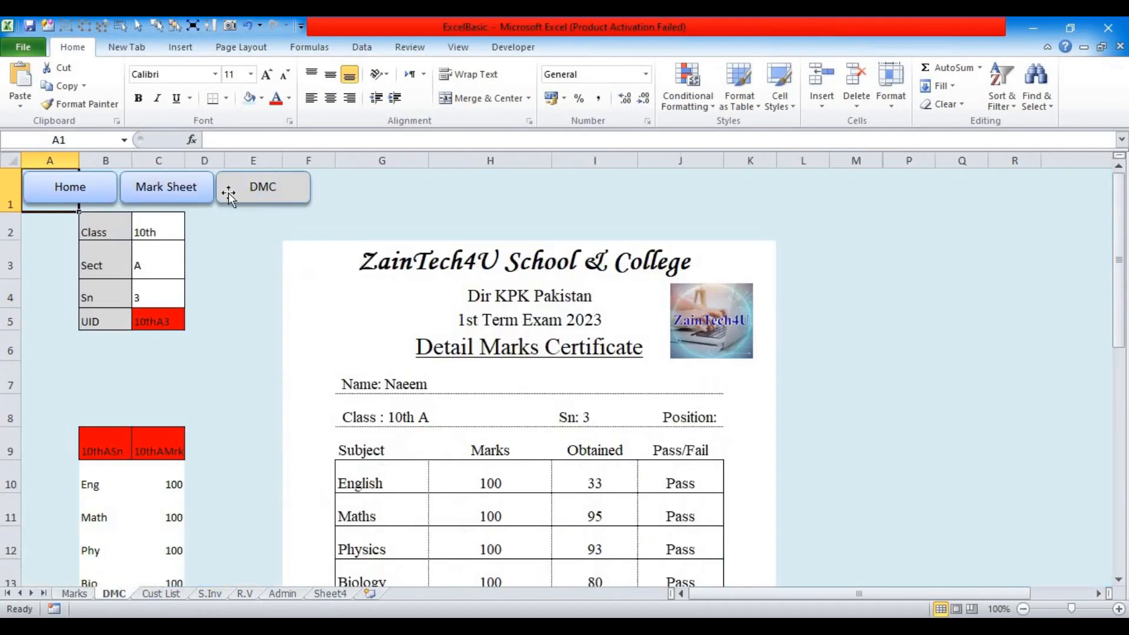
left_click(173, 199)
left_click(82, 190)
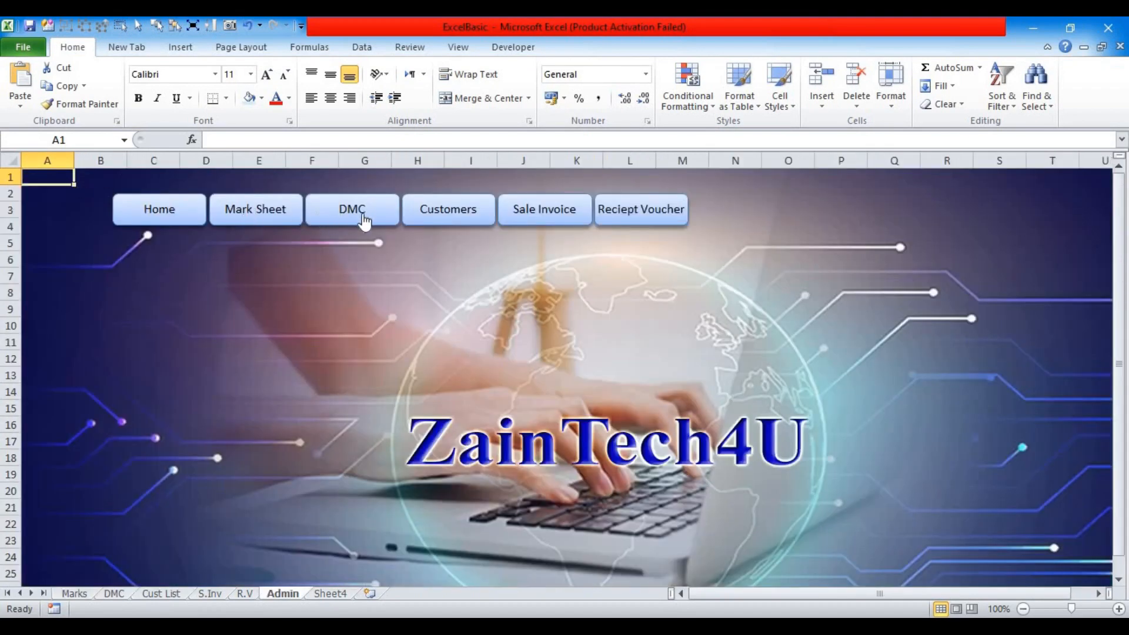
left_click(437, 217)
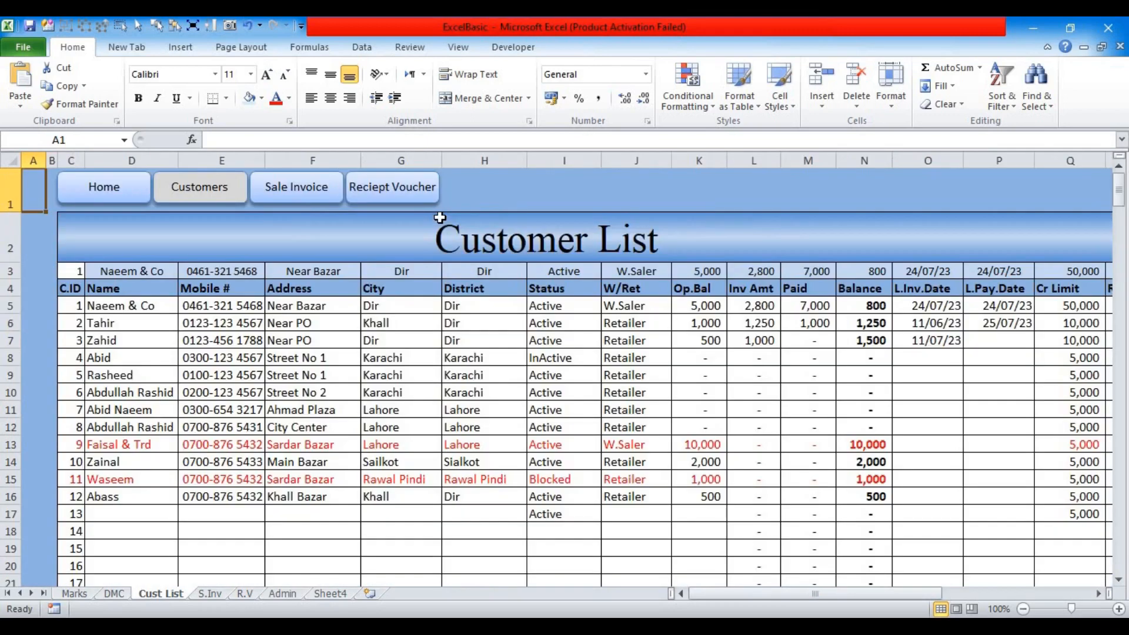
left_click(297, 199)
left_click(373, 200)
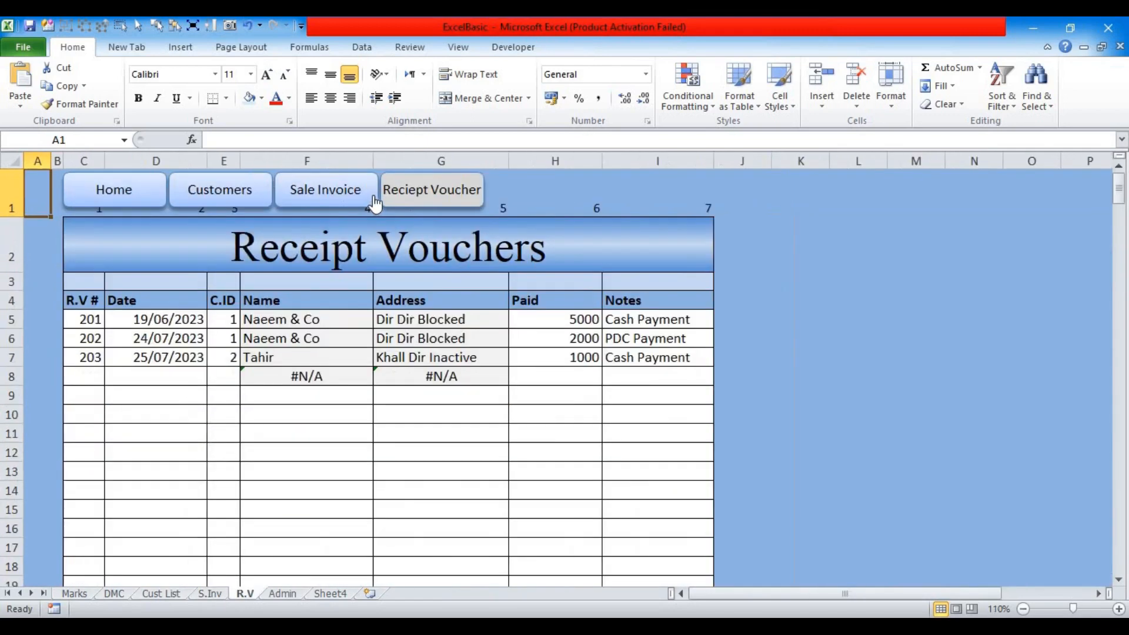
Set the R.V sheet's zoom to 100% and retest the Home, Customers, Sale Invoice and Reciept Voucher links
left_click(1024, 609)
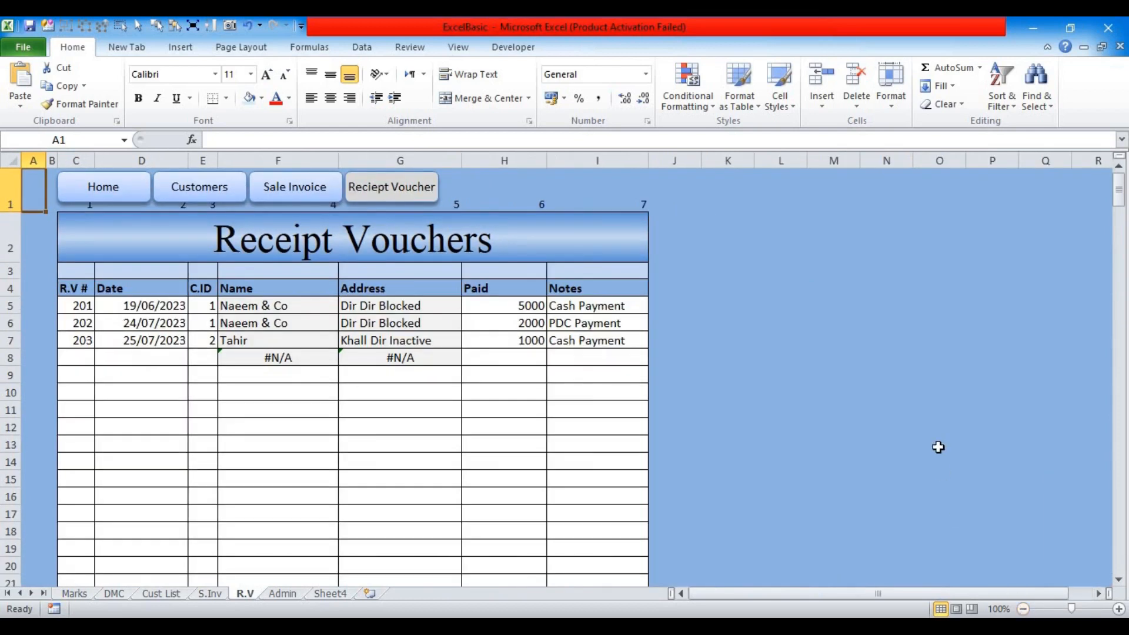
left_click(112, 197)
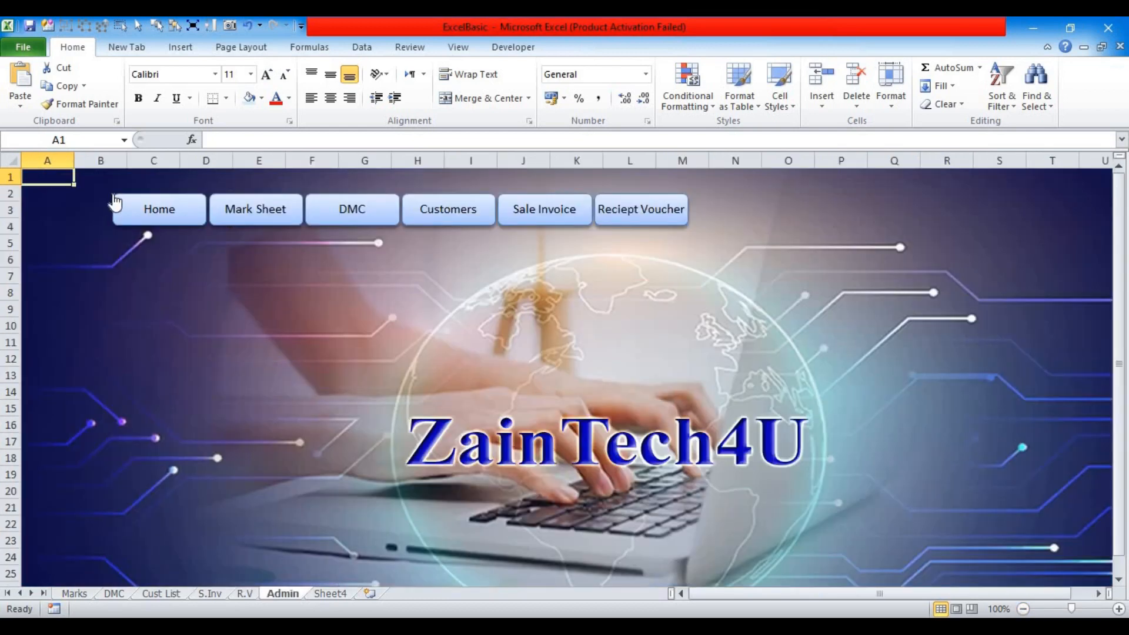
left_click(444, 219)
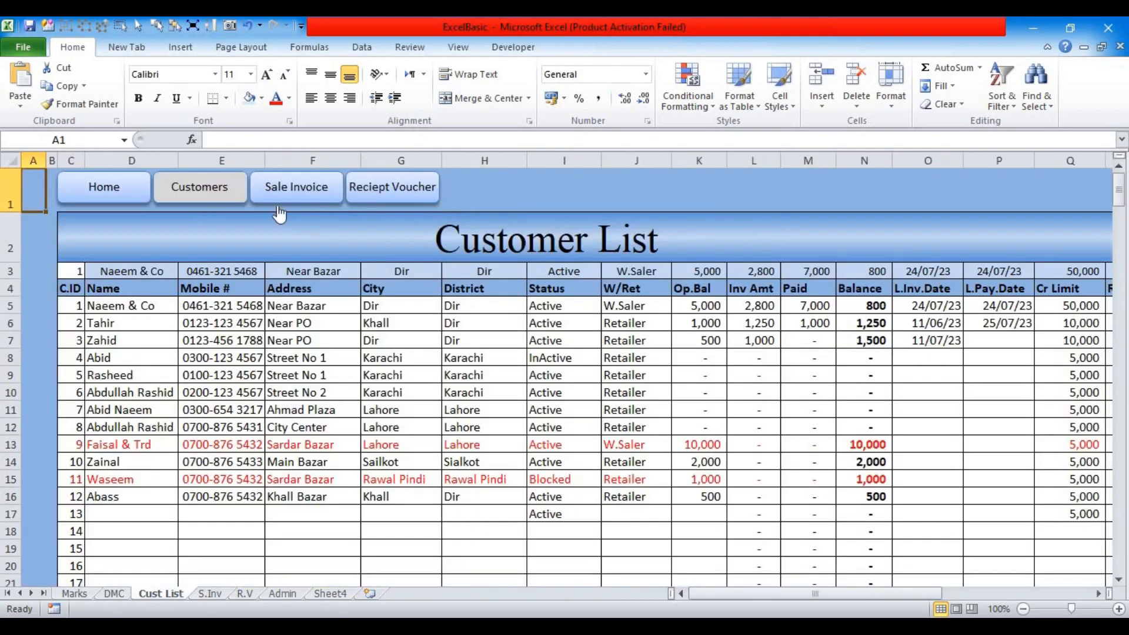
left_click(295, 194)
left_click(370, 197)
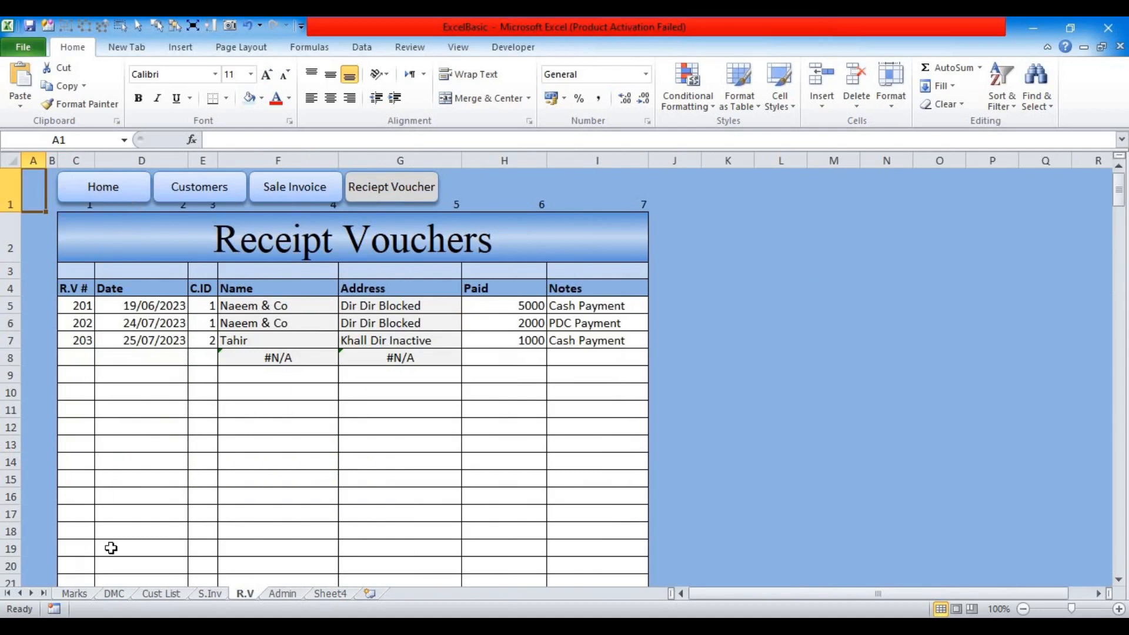
left_click(116, 188)
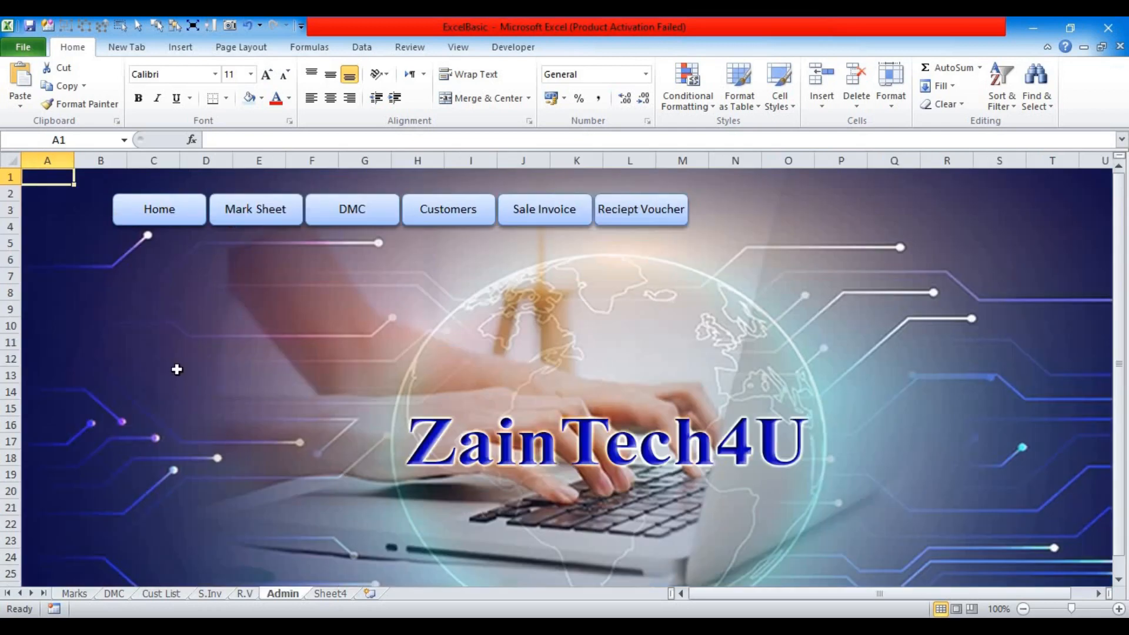
left_click(194, 342)
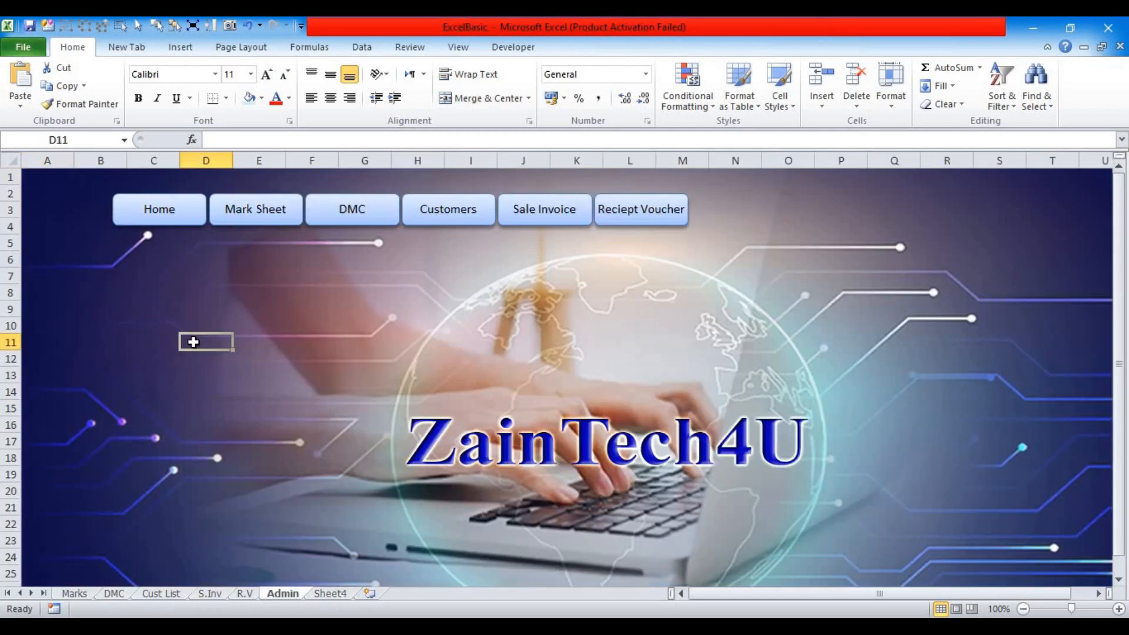
right_click(169, 220)
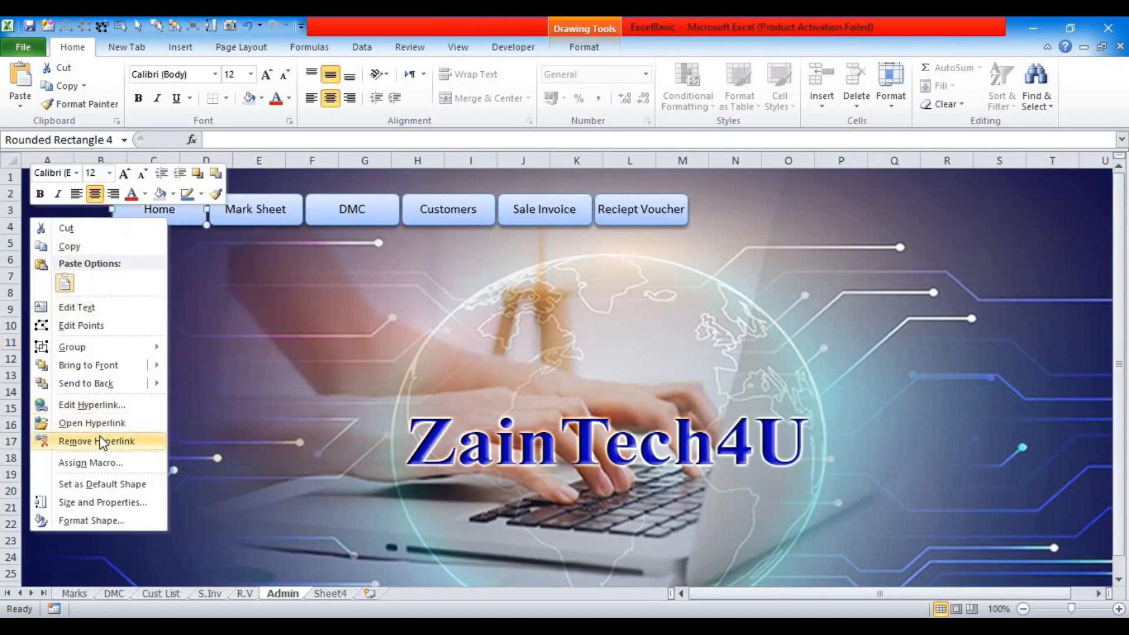
left_click(222, 408)
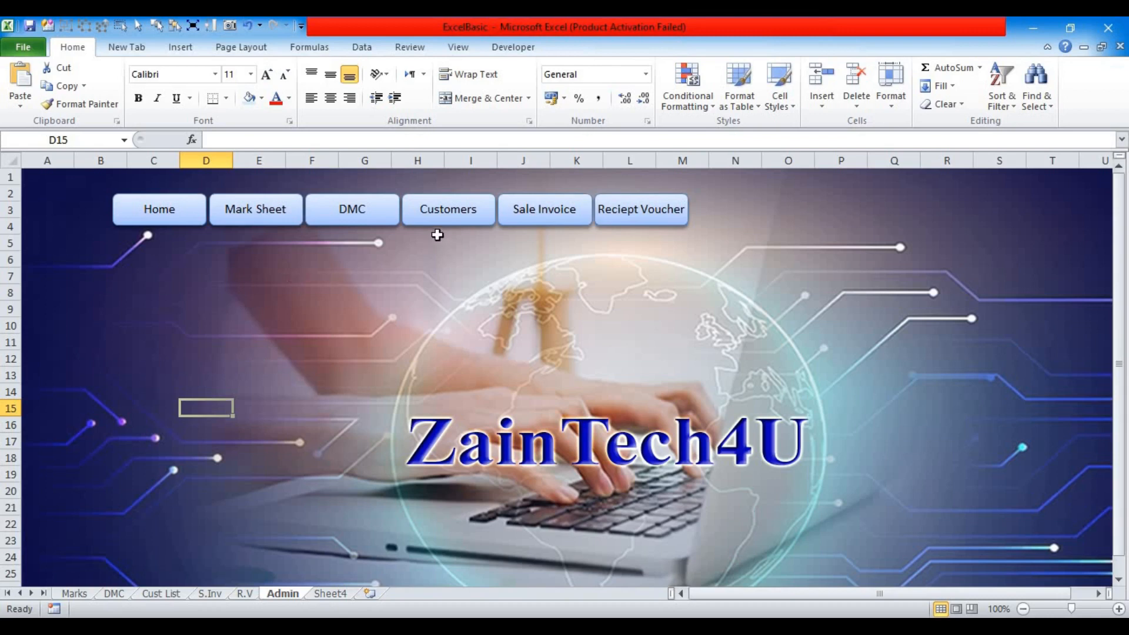
left_click(182, 229)
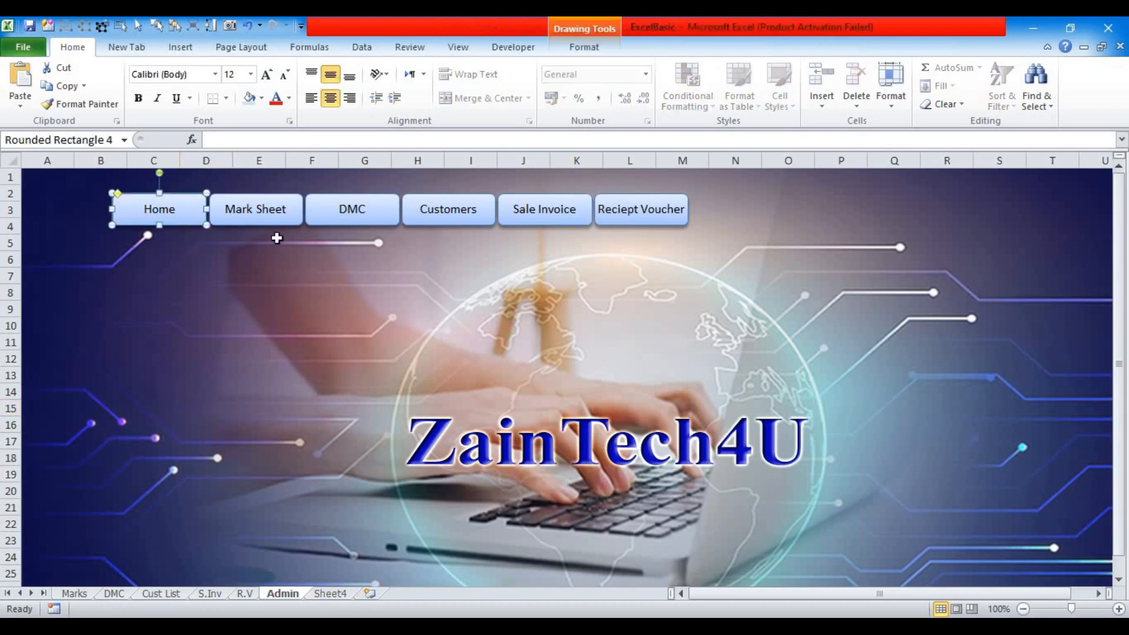
left_click(276, 271)
left_click(445, 254)
Show the Selection and Visibility pane and move the Customers button below the Home button, at about rows 7 to 8
left_click(438, 220)
right_click(438, 221)
left_click(473, 224)
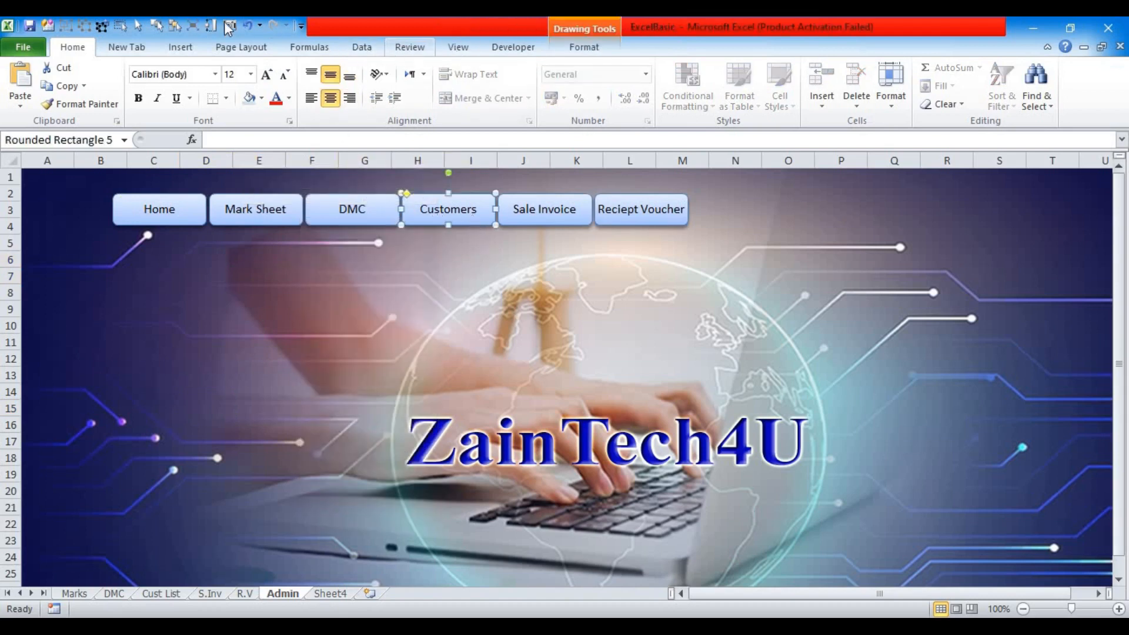
left_click(174, 26)
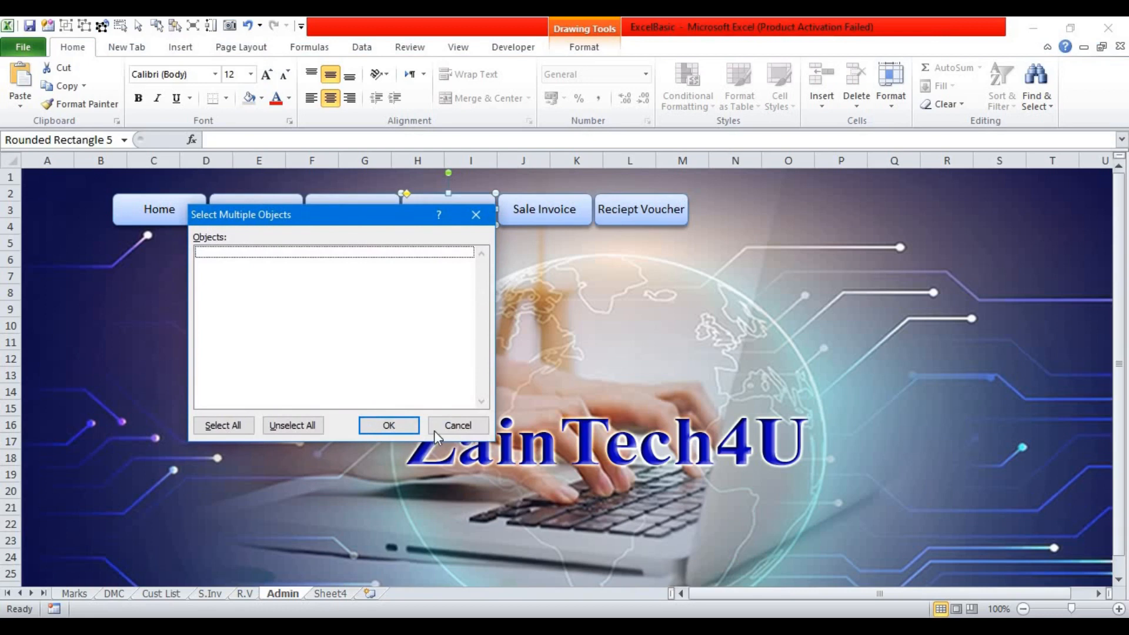
left_click(438, 427)
left_click(175, 27)
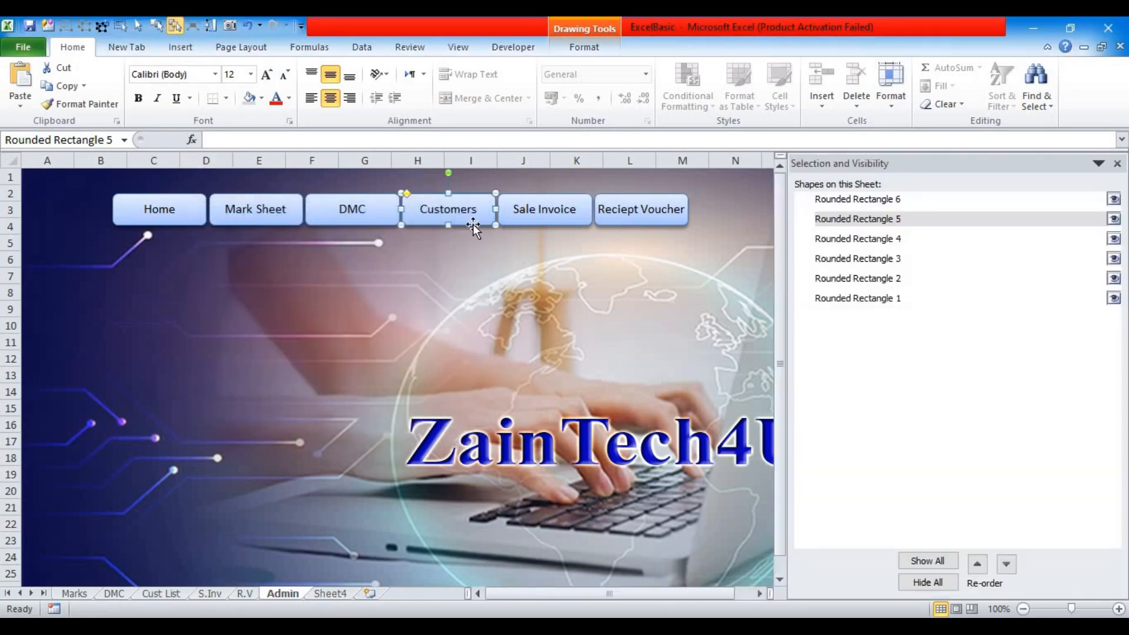
left_click_drag(473, 224, 178, 292)
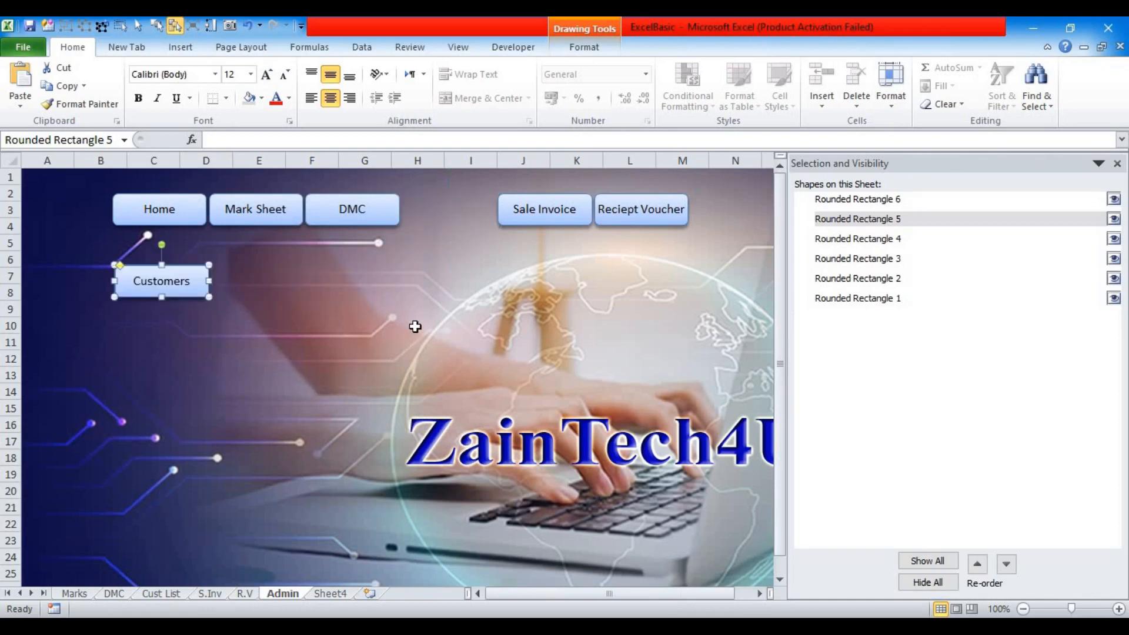
Select the Sale Invoice button without following its link and move it directly below the Customers button
left_click(560, 290)
left_click(542, 224)
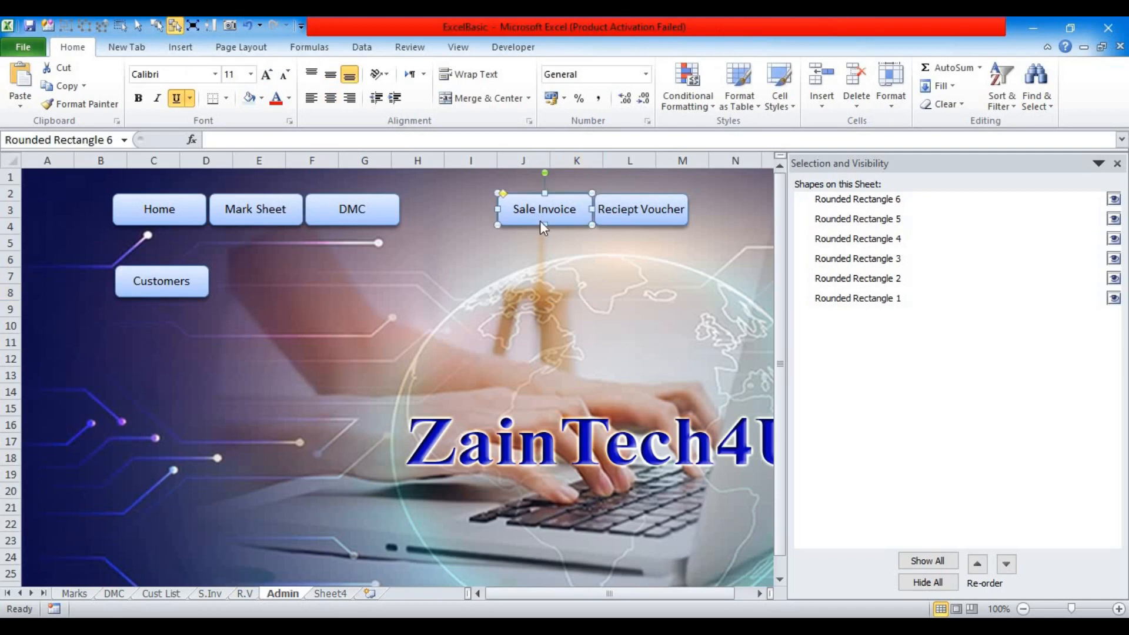
right_click(541, 223)
left_click(582, 267)
left_click_drag(574, 224, 193, 332)
Move the Reciept Voucher button directly below the Sale Invoice button on the Admin sheet
left_click(676, 219)
right_click(676, 218)
left_click(504, 256)
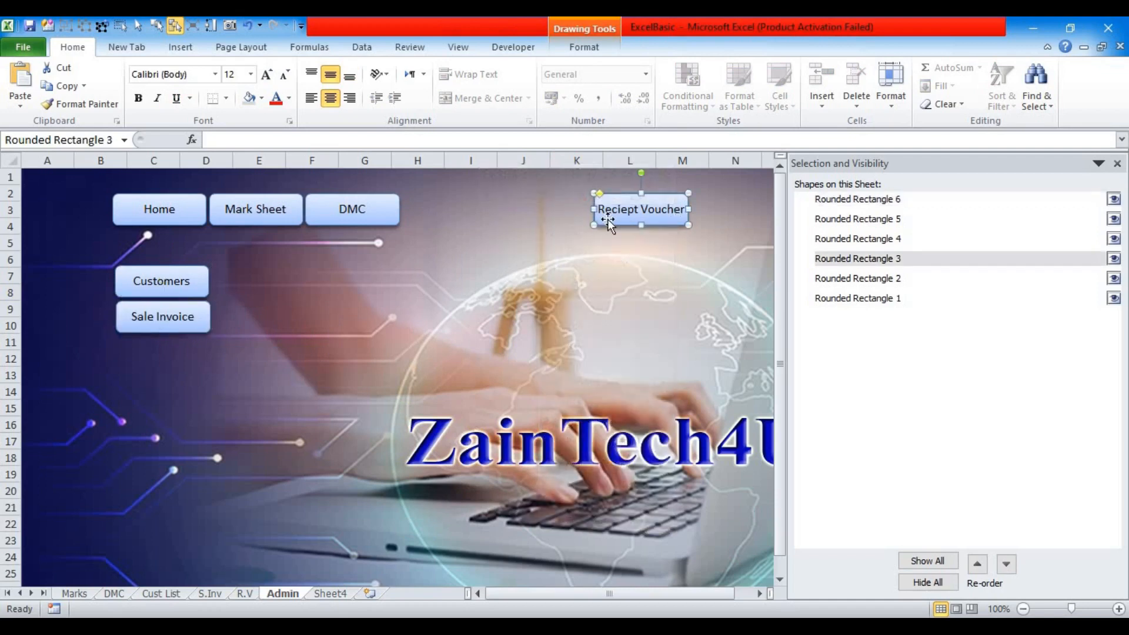
left_click_drag(604, 223, 129, 370)
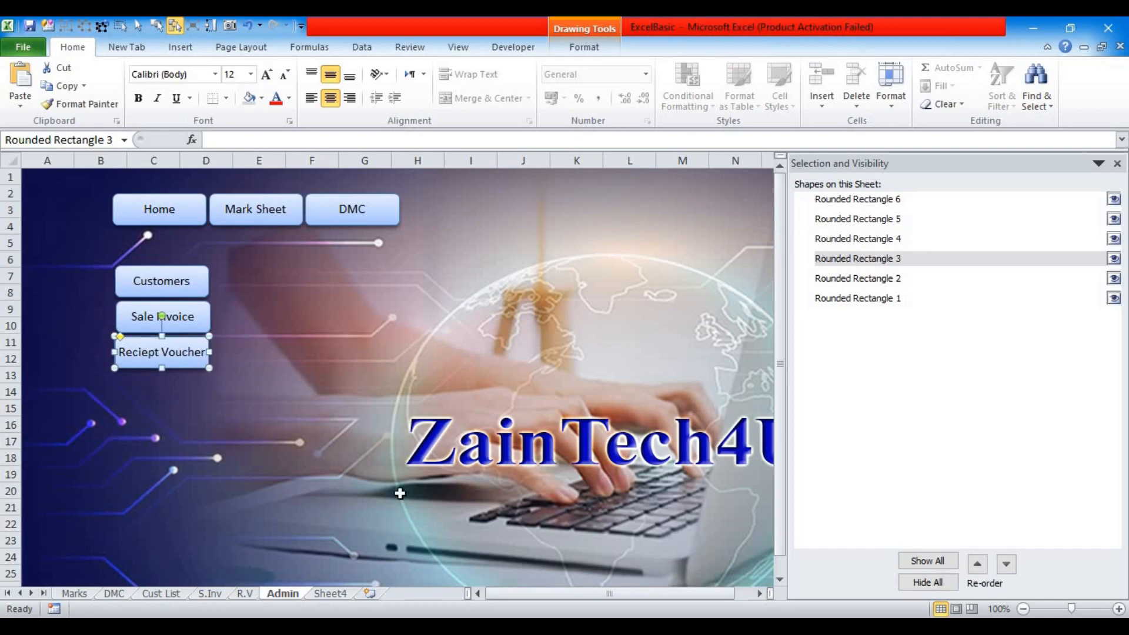
Align the Customers, Sale Invoice and Reciept Voucher buttons to the left and distribute them vertically
left_click(364, 374)
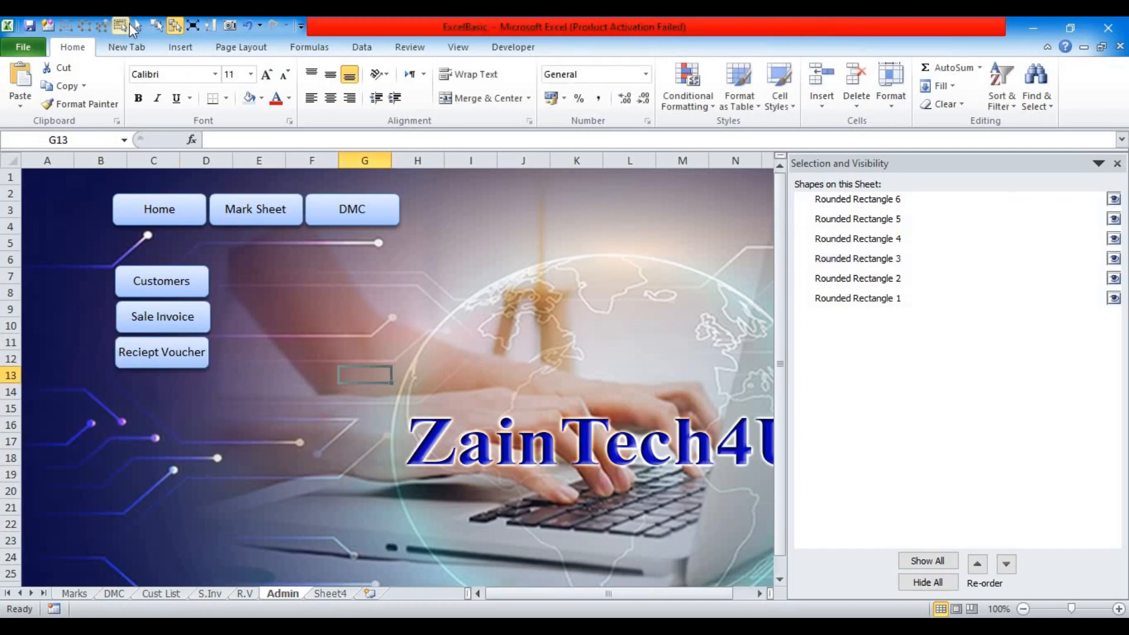
mouse_move(231, 411)
left_mouse_down()
mouse_move(91, 350)
mouse_move(78, 252)
left_mouse_up()
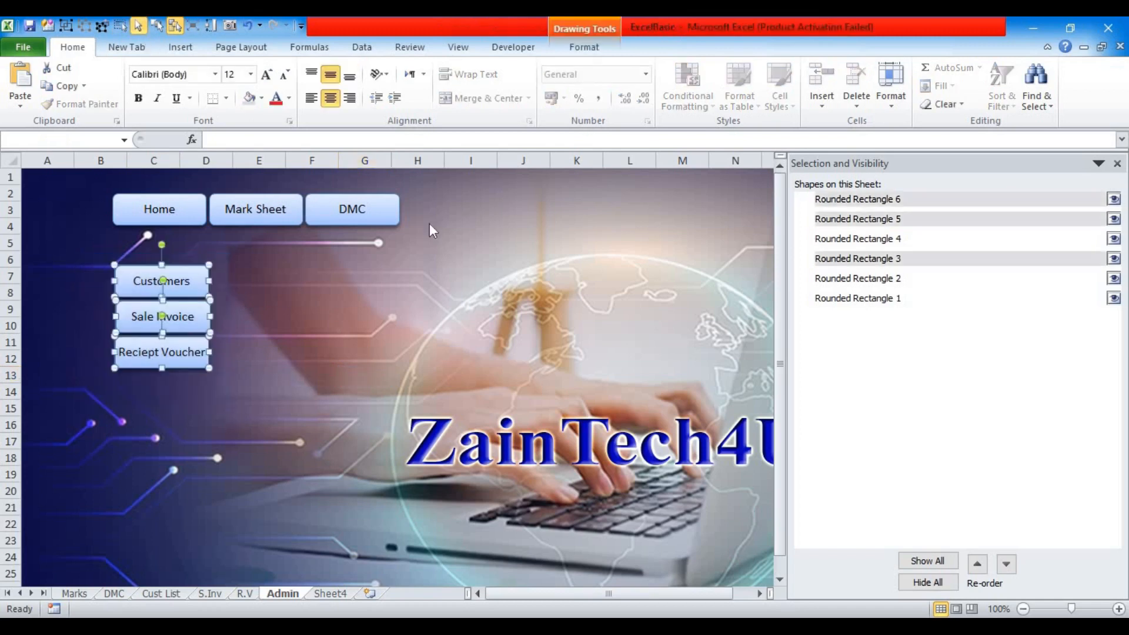
left_click(584, 47)
left_click(1025, 67)
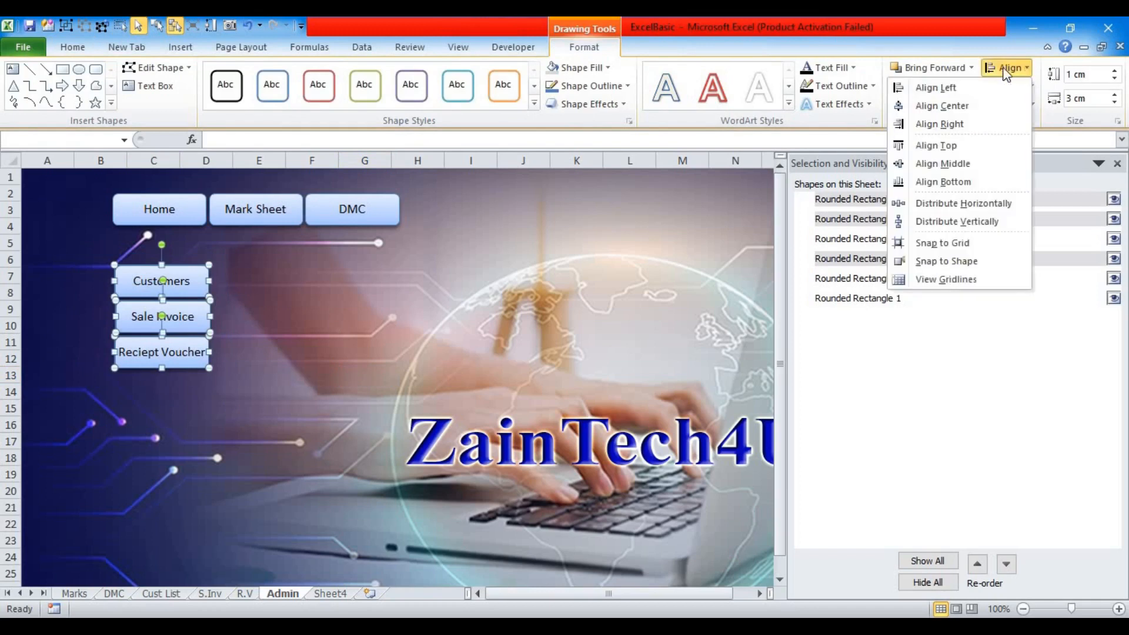
left_click(923, 91)
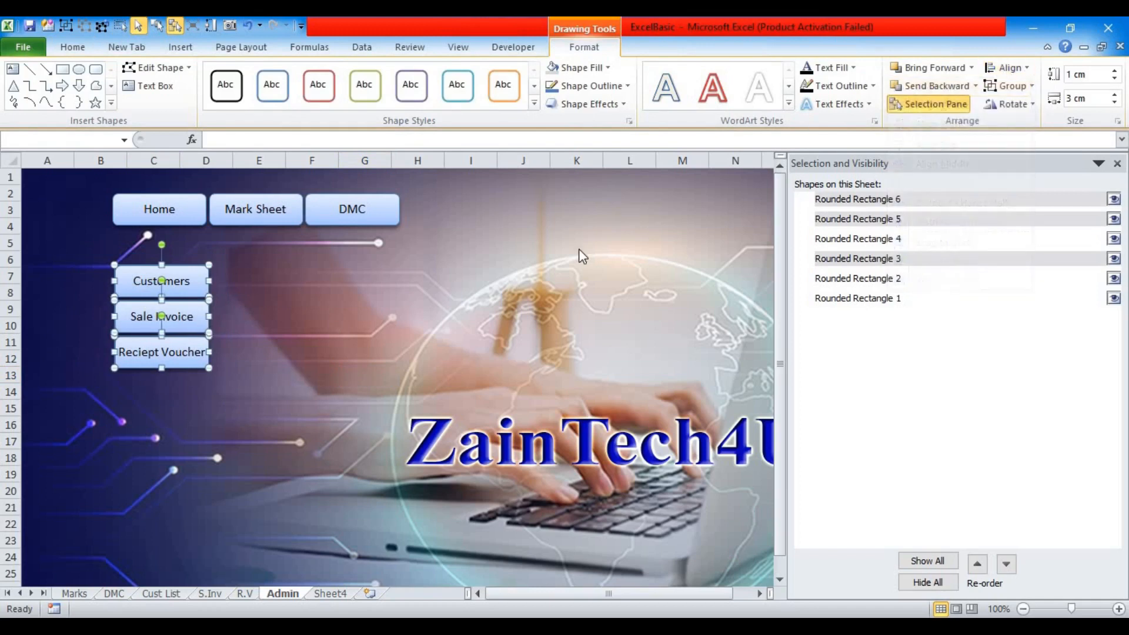
left_click(1007, 67)
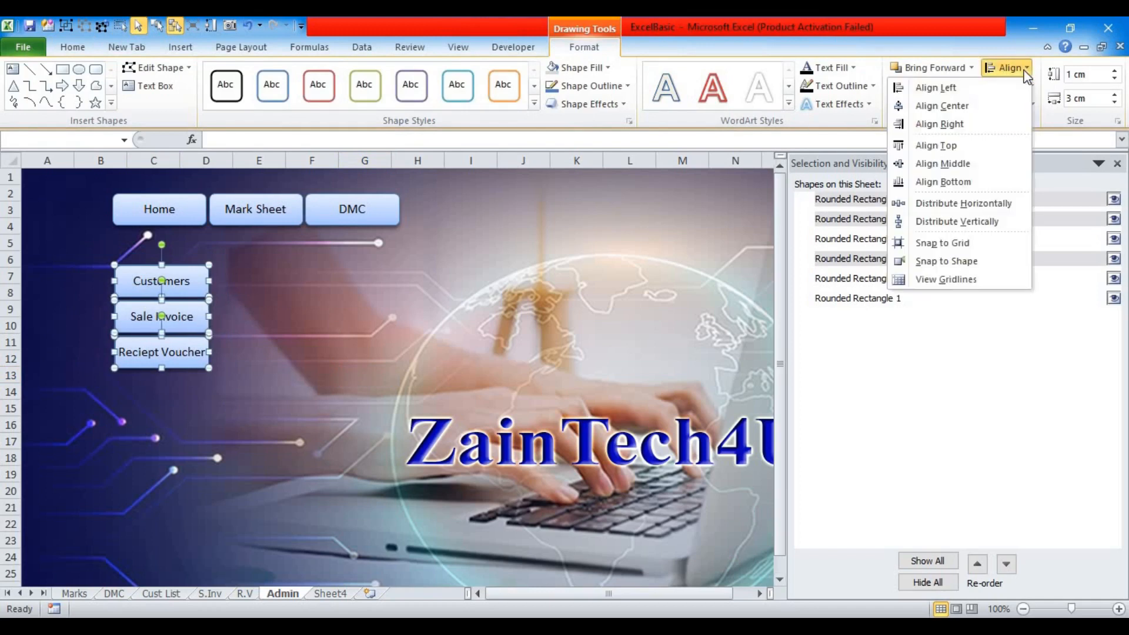
left_click(951, 222)
left_click(355, 355)
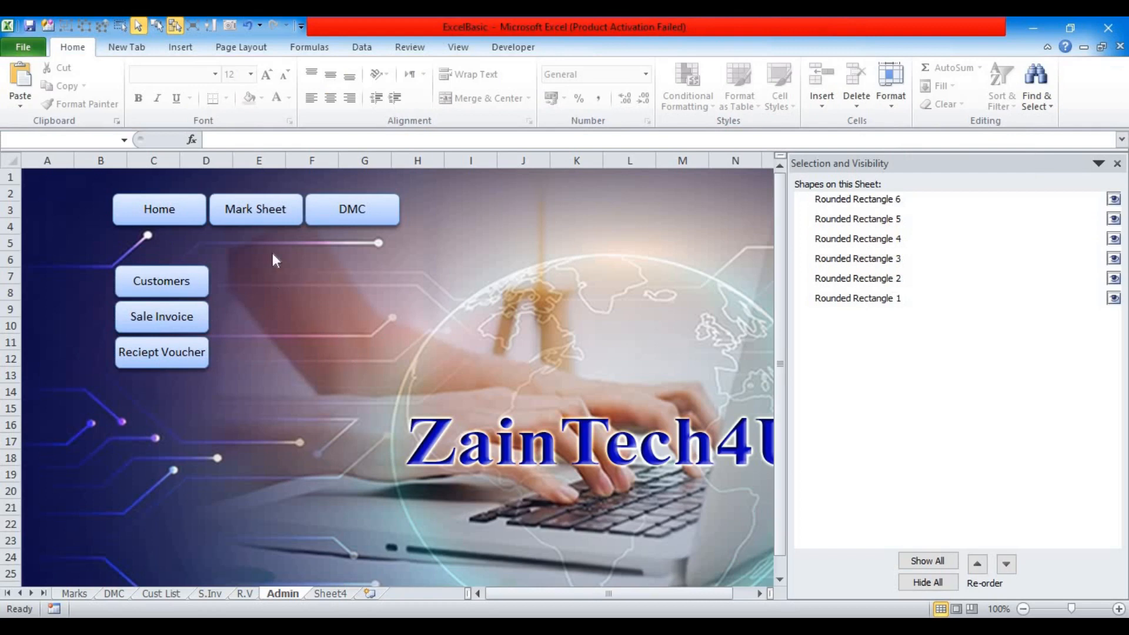
Move the Mark Sheet button beside the Customers button and place the DMC button directly below it, beside Sale Invoice
left_click(285, 220, "ctrl")
left_click_drag(285, 220, 305, 291)
left_click(354, 217, "ctrl")
left_click_drag(354, 217, 263, 326)
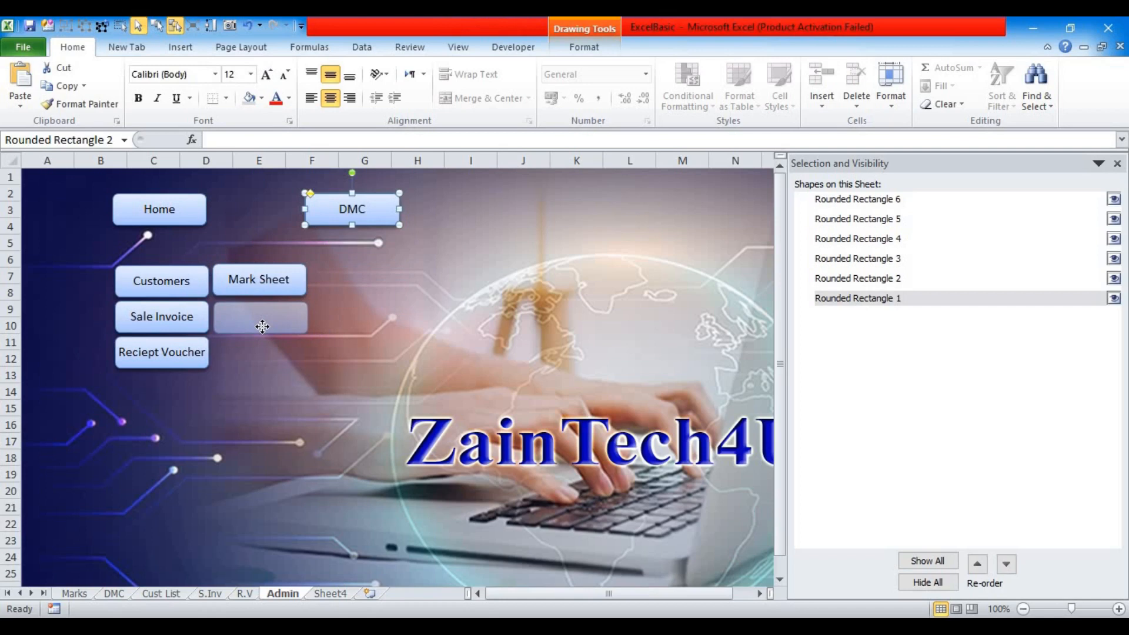
left_click_drag(267, 327, 267, 327)
Align the Mark Sheet and DMC buttons on the Admin sheet to the left
left_click_drag(327, 364, 203, 230)
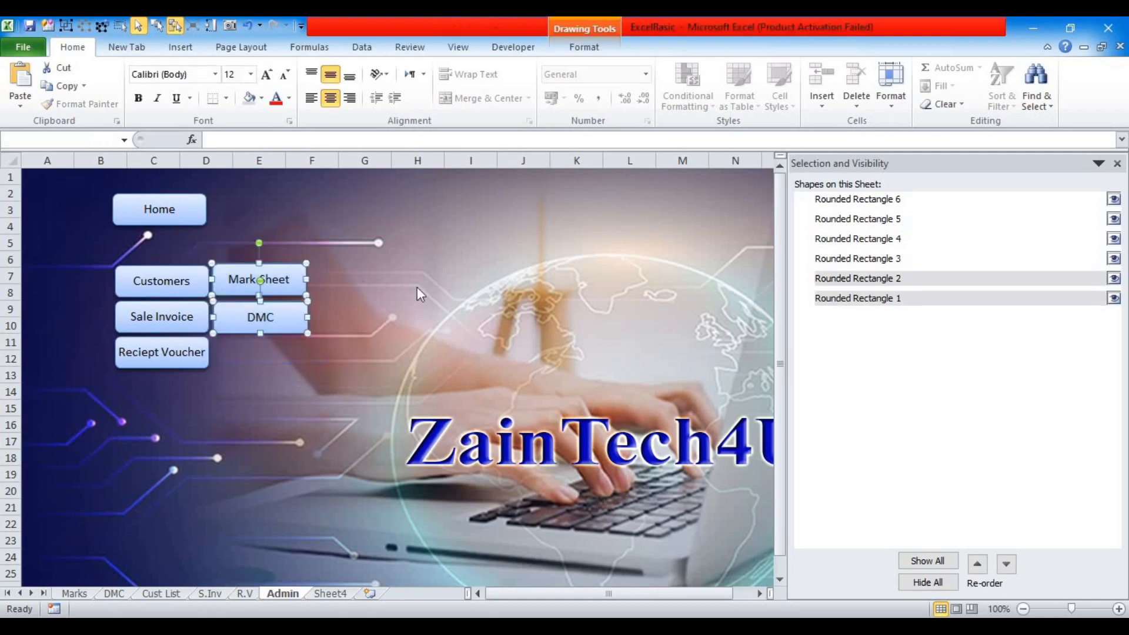
left_click(598, 48)
left_click(1025, 67)
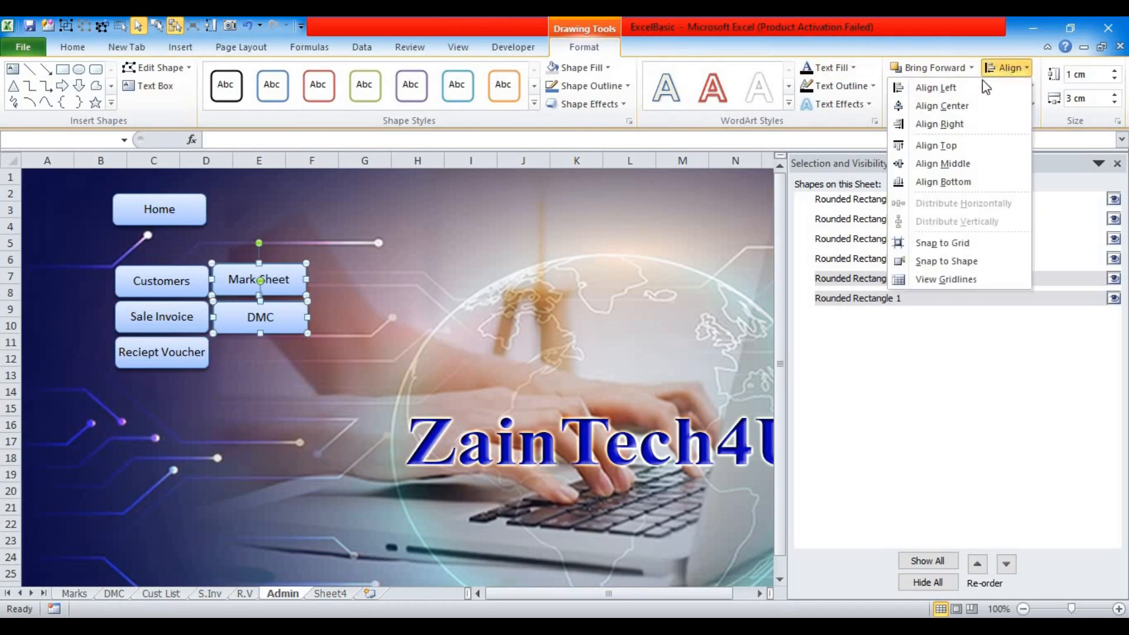
left_click(943, 89)
left_click(420, 300)
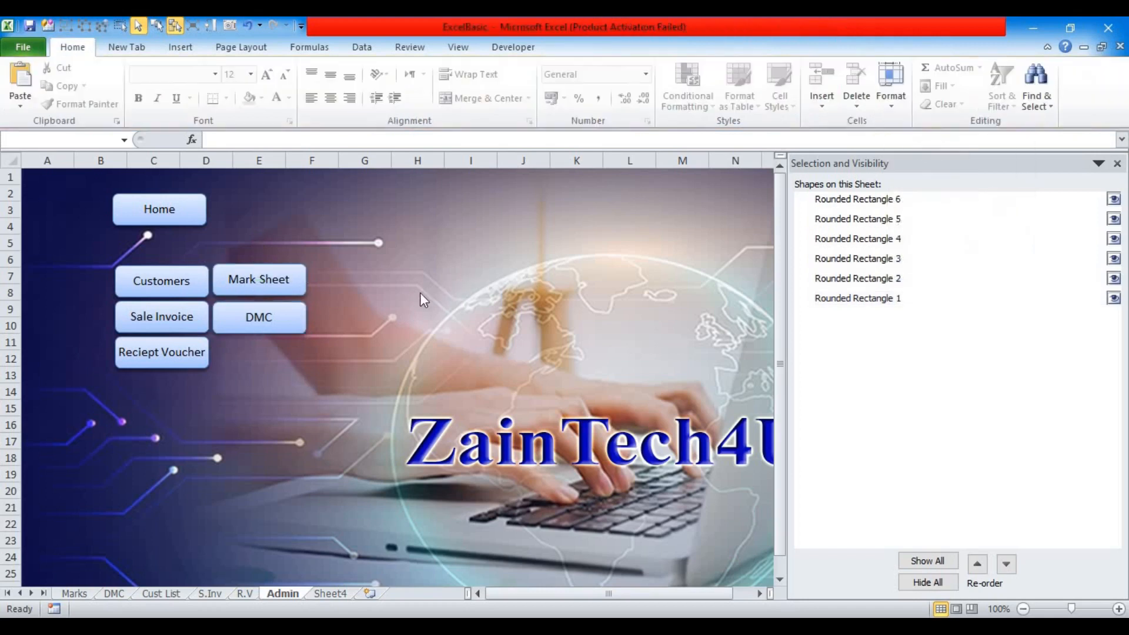
Align the bottom edges of the Customers and Mark Sheet buttons
left_click_drag(352, 233, 91, 303)
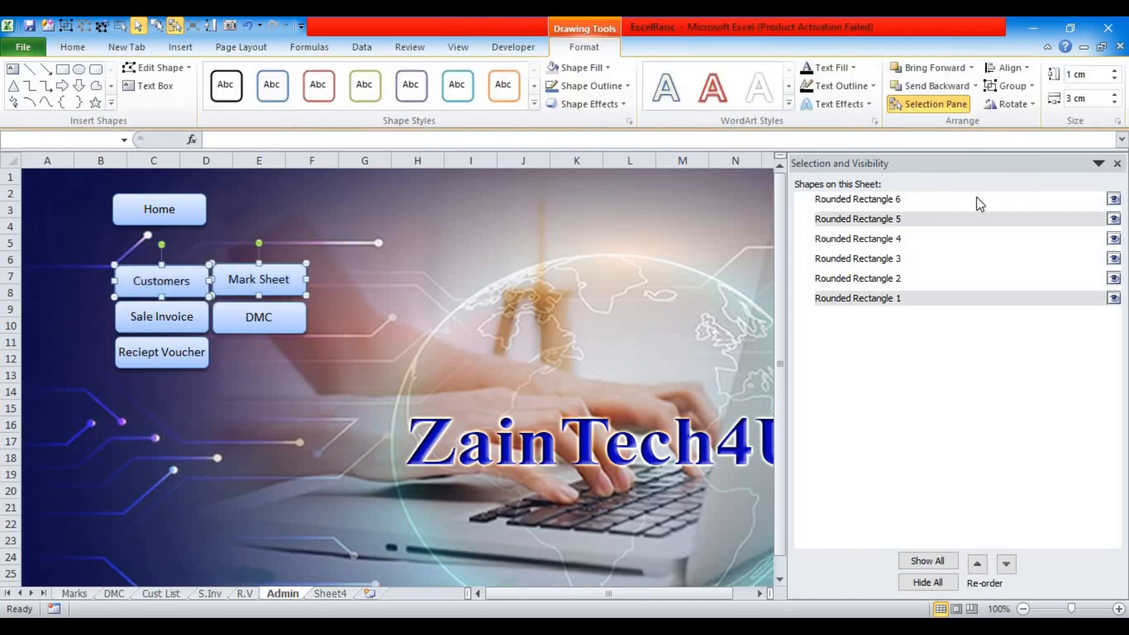
left_click(1025, 71)
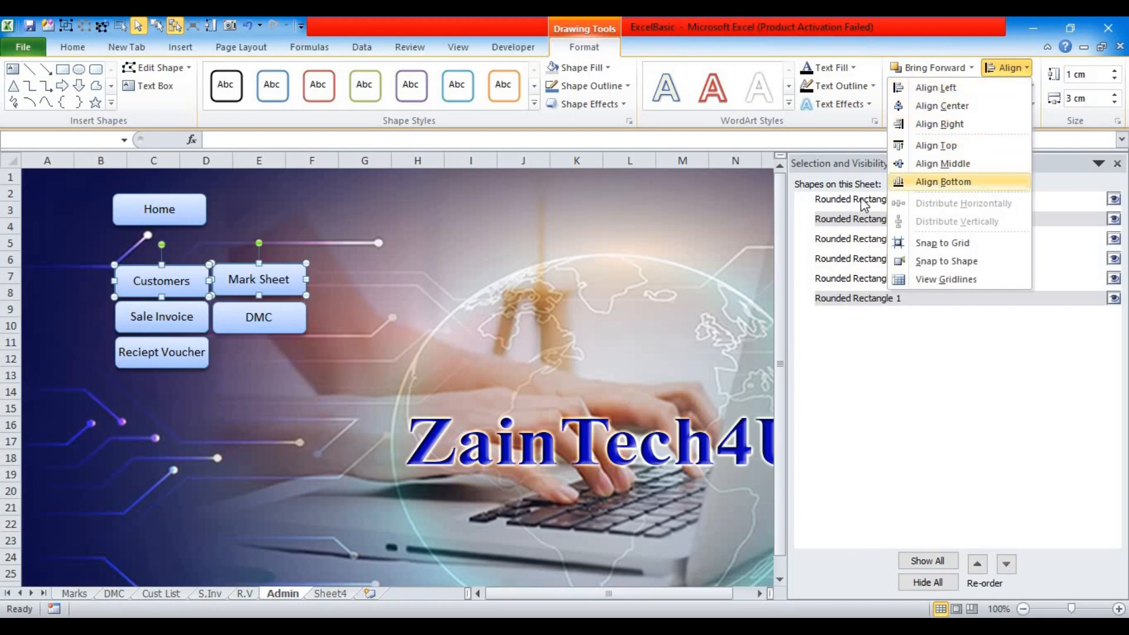
key("Return")
left_click(337, 355)
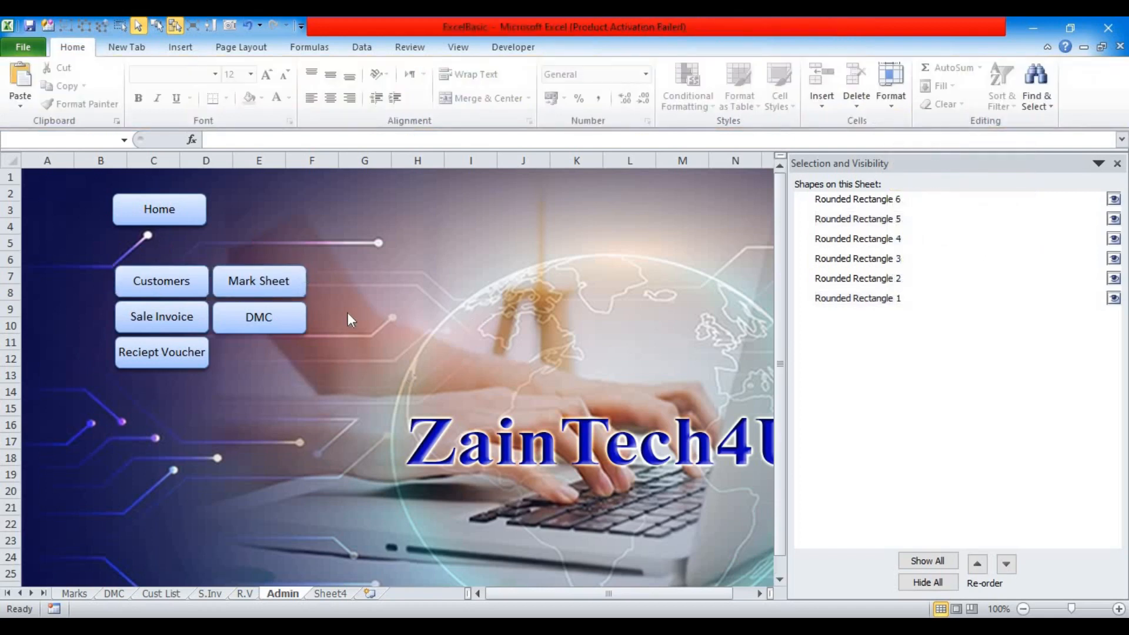
Align the top edges of the Sale Invoice and DMC buttons
left_click_drag(356, 350, 56, 273)
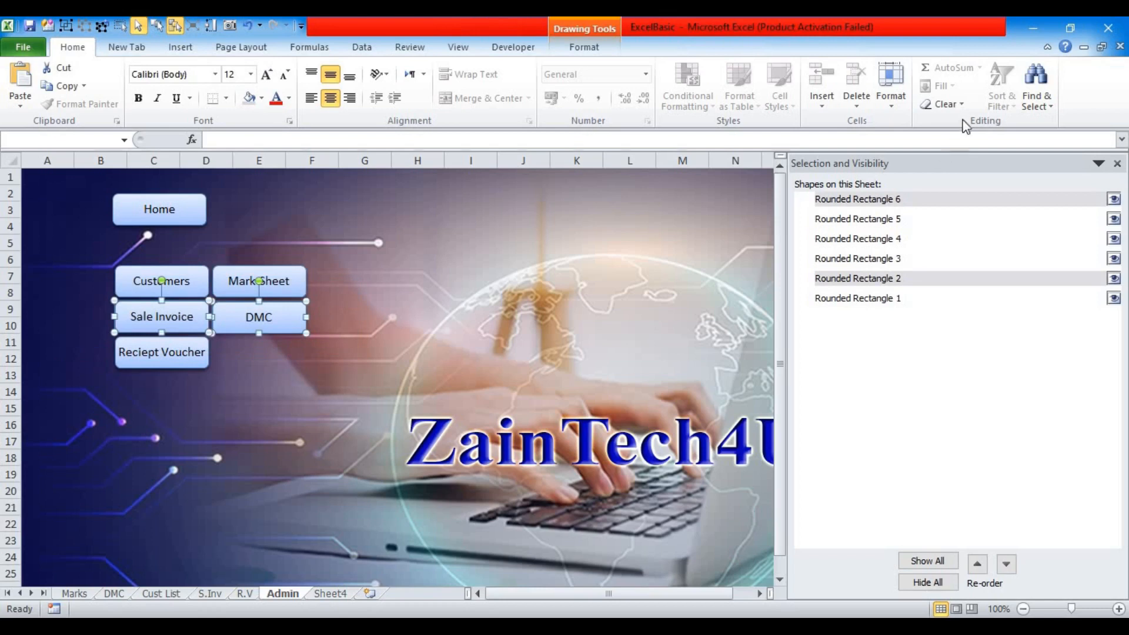
left_click(586, 47)
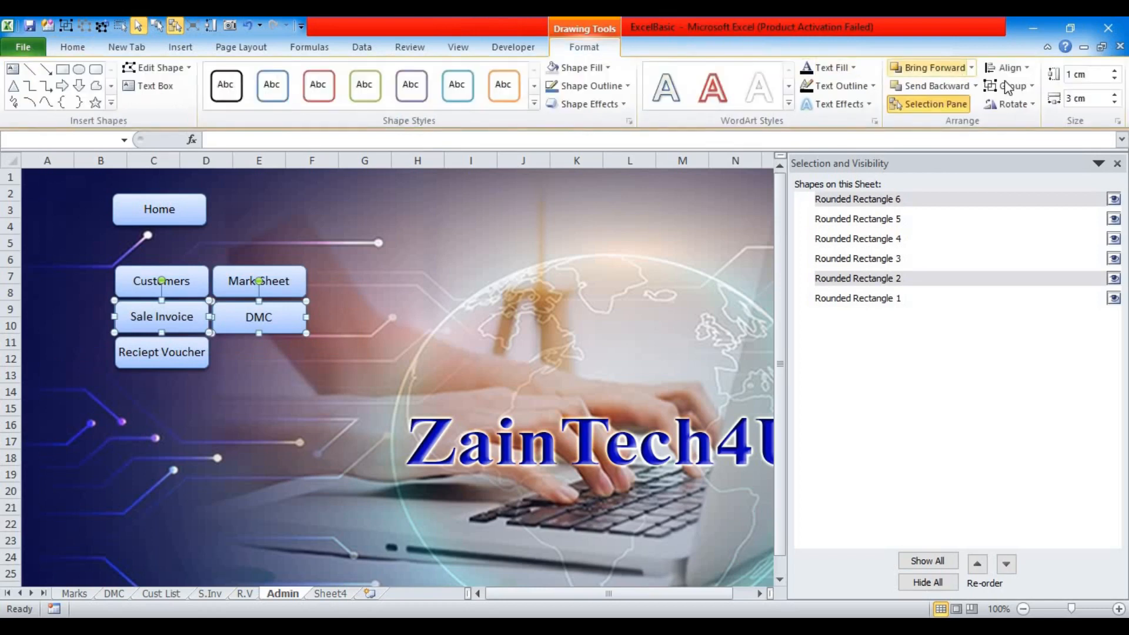
left_click(1027, 77)
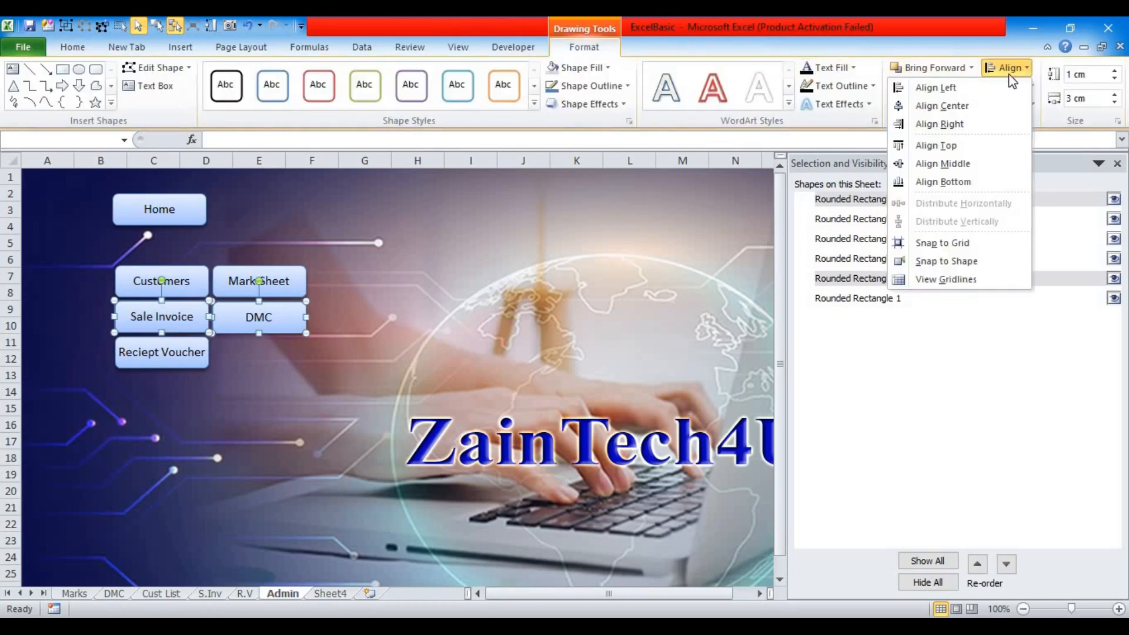
left_click(947, 146)
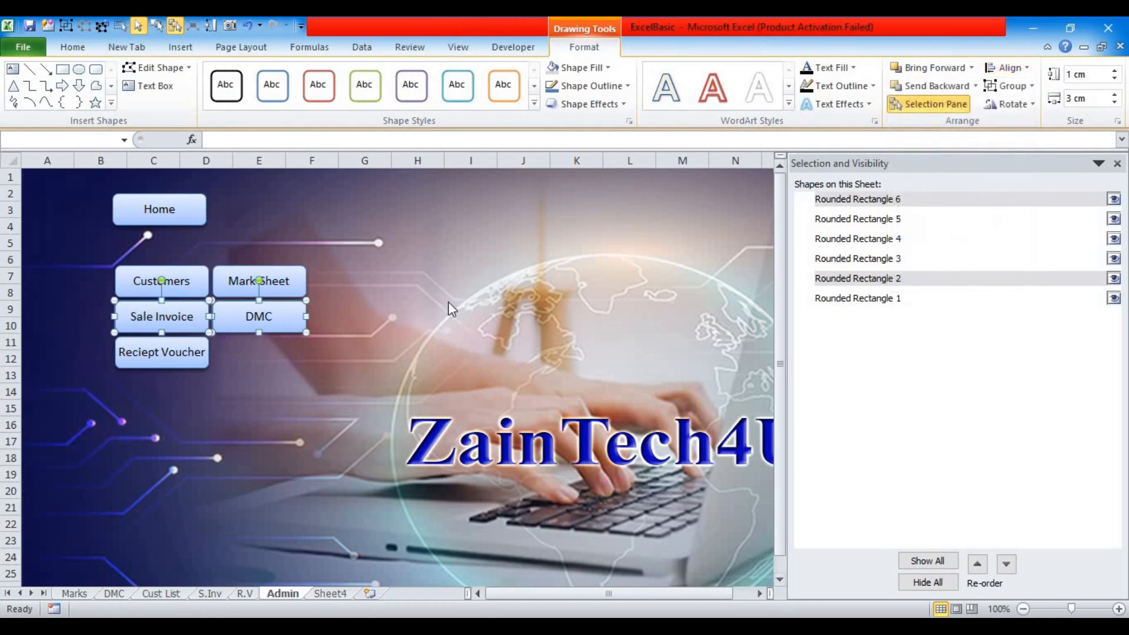
left_click(410, 340)
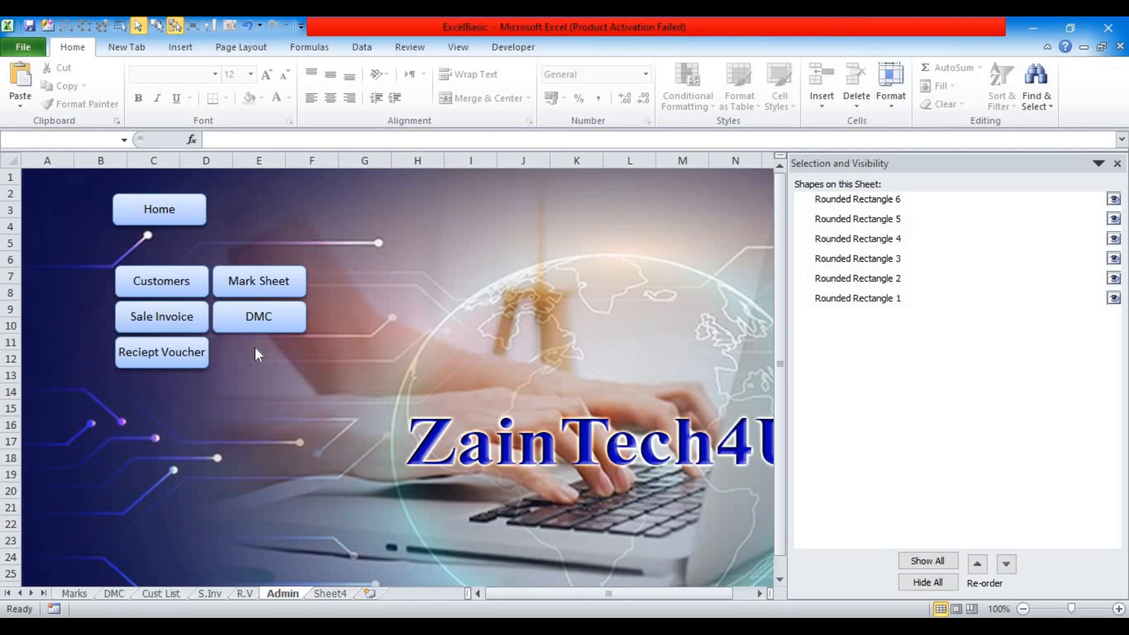
Duplicate the Home button without following its link and place the copy directly below the DMC button
right_click(200, 216)
key("Escape")
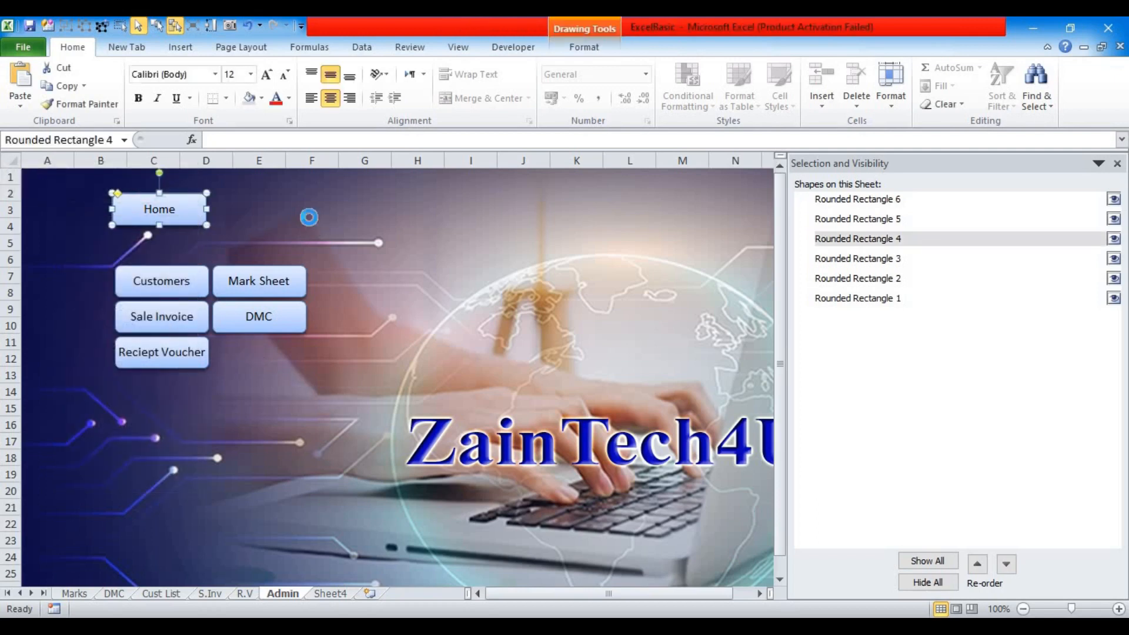
key("ctrl+d")
mouse_move(207, 222)
left_mouse_down()
mouse_move(208, 279)
mouse_move(264, 353)
mouse_move(295, 352)
mouse_move(313, 369)
mouse_move(236, 389)
mouse_move(213, 344)
mouse_move(201, 254)
left_mouse_up()
Align the Mark Sheet, DMC and duplicated Home buttons to the left
left_click(337, 393)
left_click(585, 48)
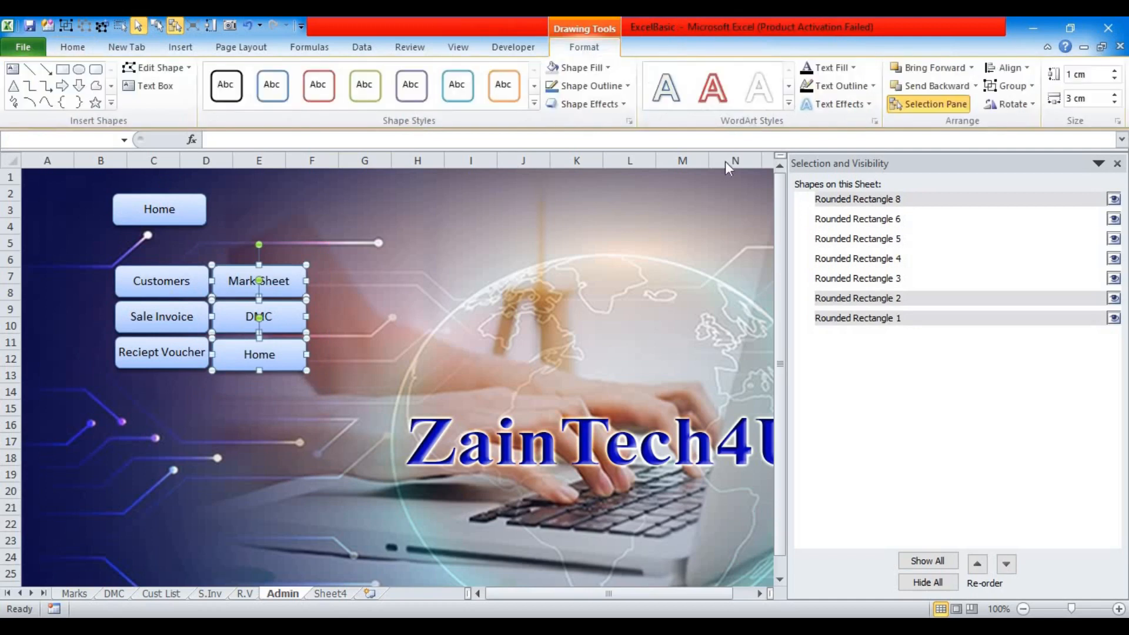
left_click(1007, 68)
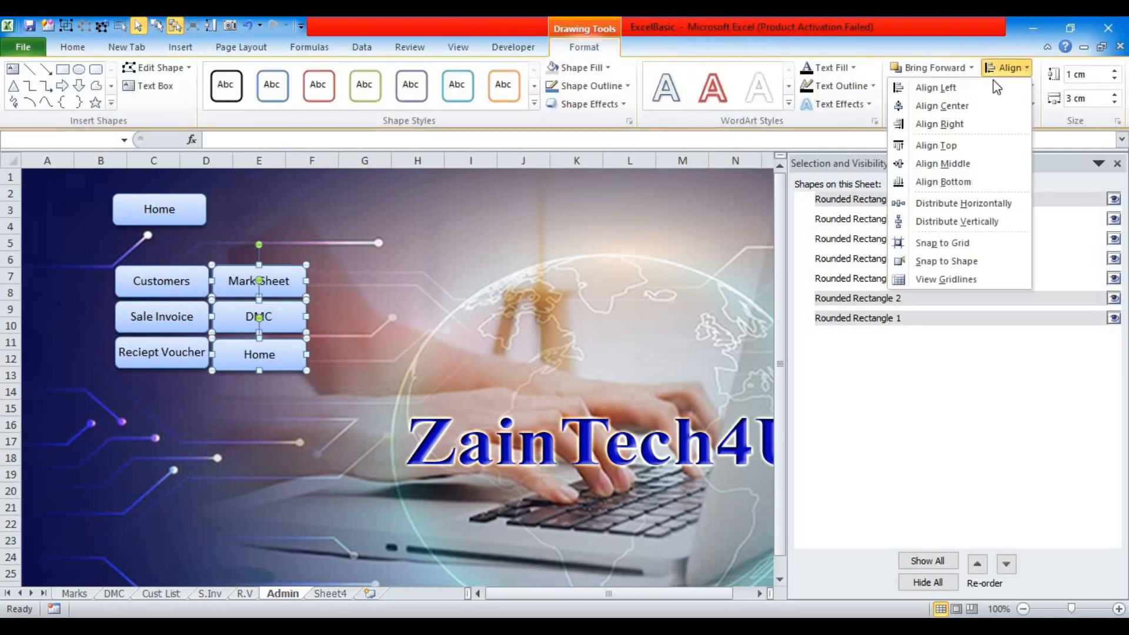
left_click(936, 83)
left_click(338, 414)
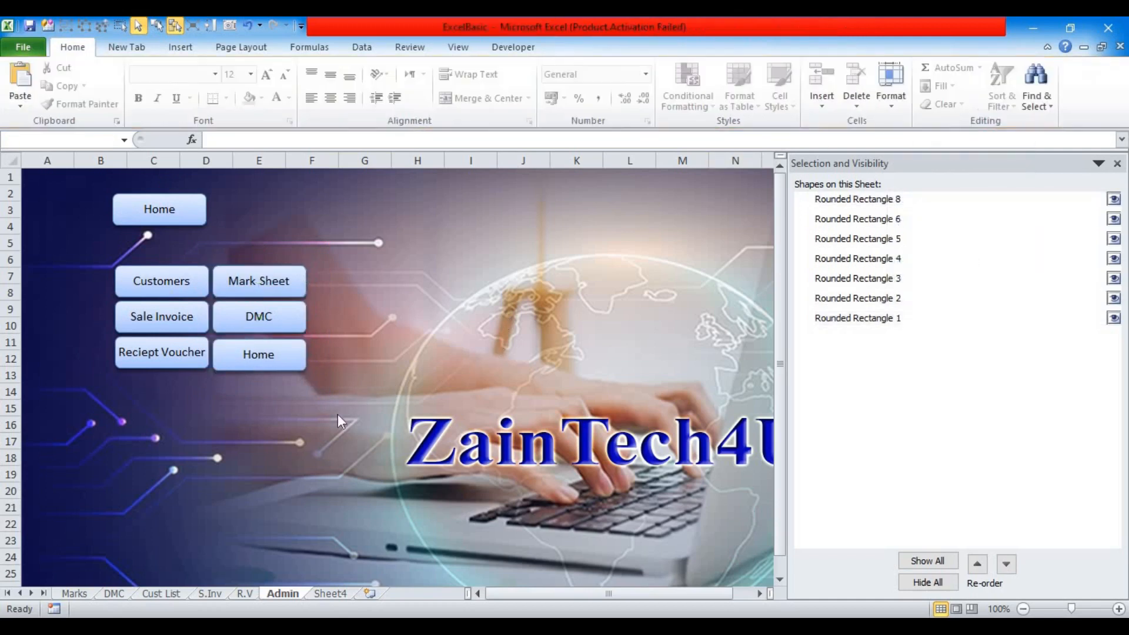
Align the top edges of the Reciept Voucher button and the duplicated Home button beside it
left_click_drag(344, 389, 94, 330)
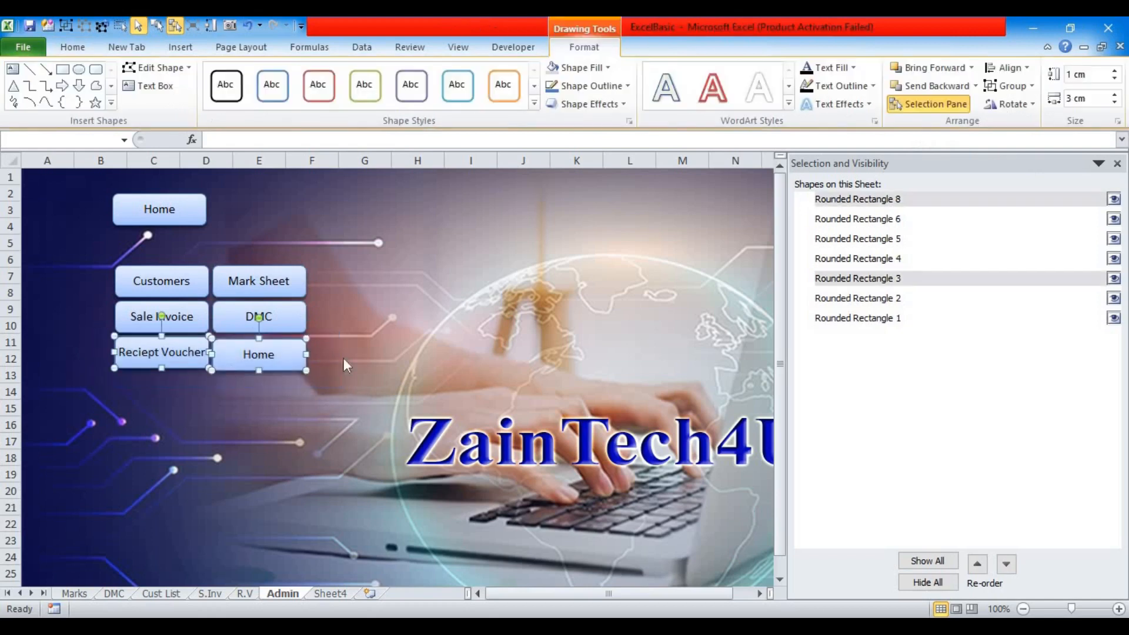
left_click(1007, 68)
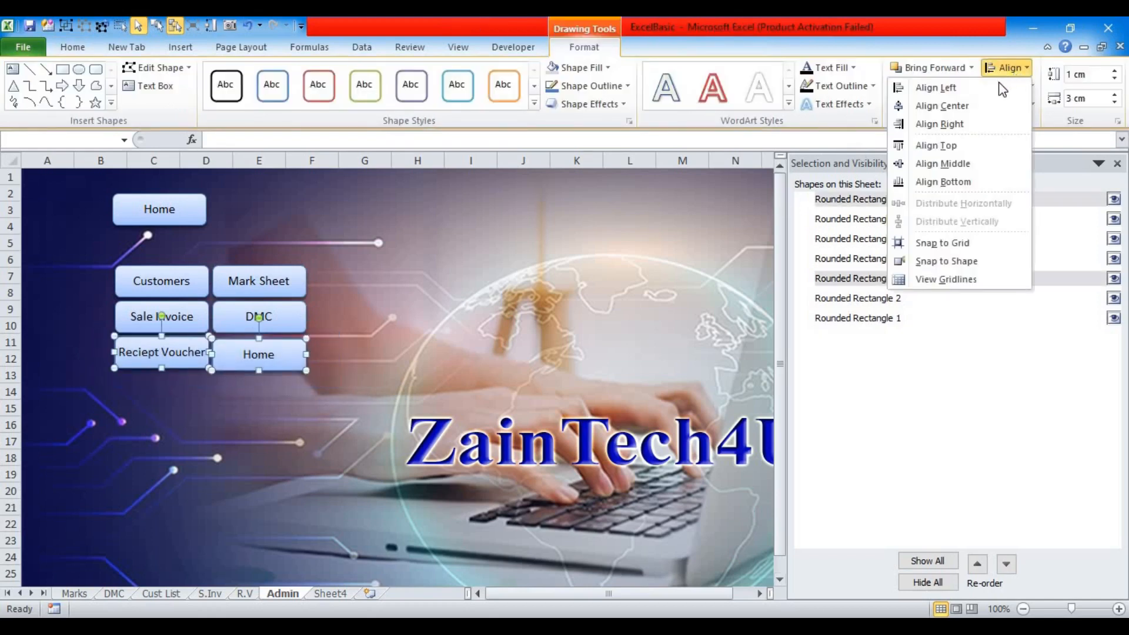
left_click(945, 147)
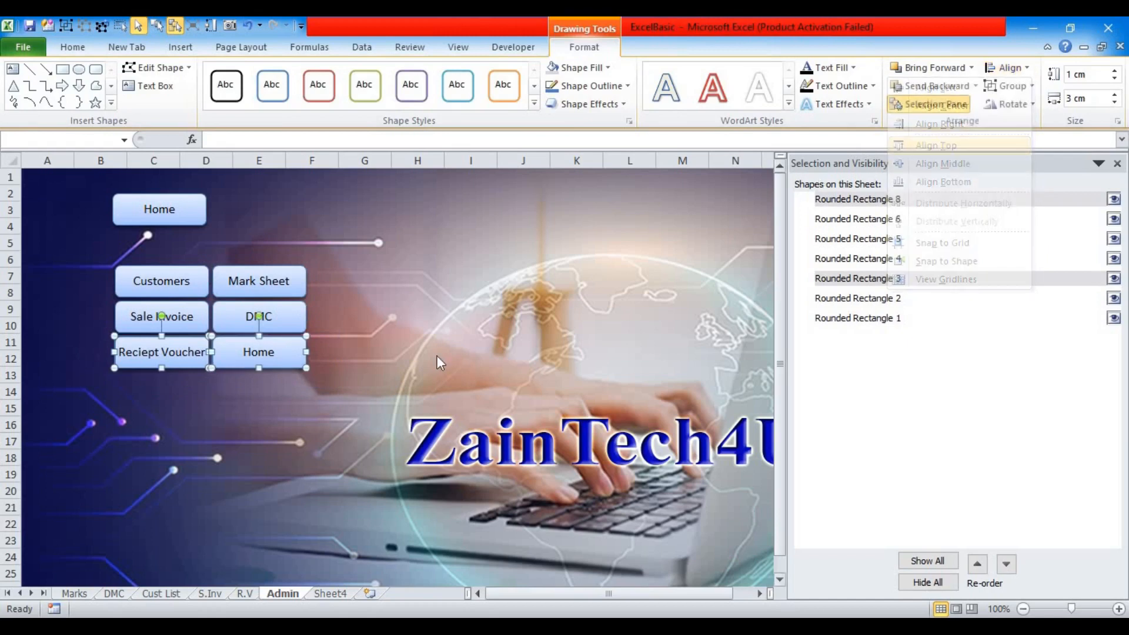
left_click(351, 393)
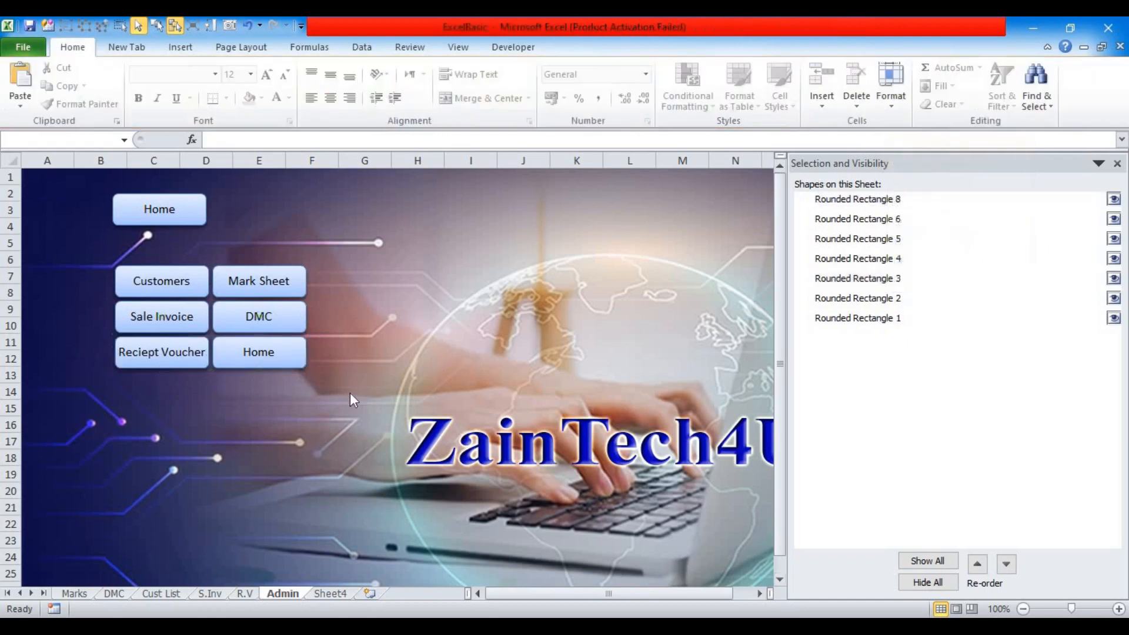
Change the text of the duplicated Home button below DMC to Extra
right_click(280, 354)
left_click(182, 166)
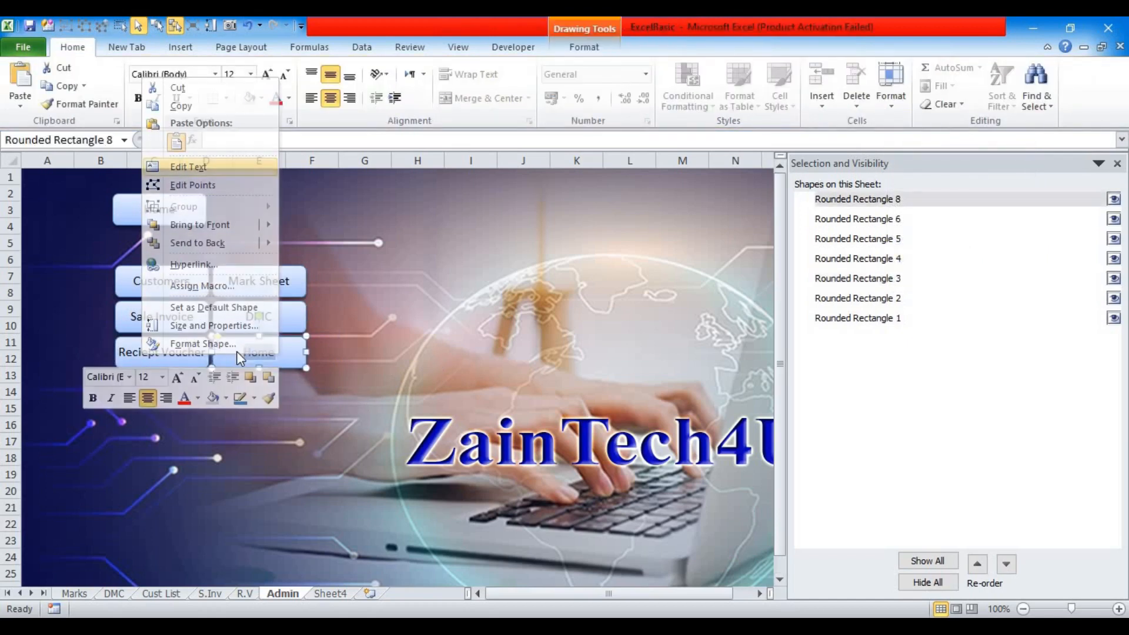
type("Extra")
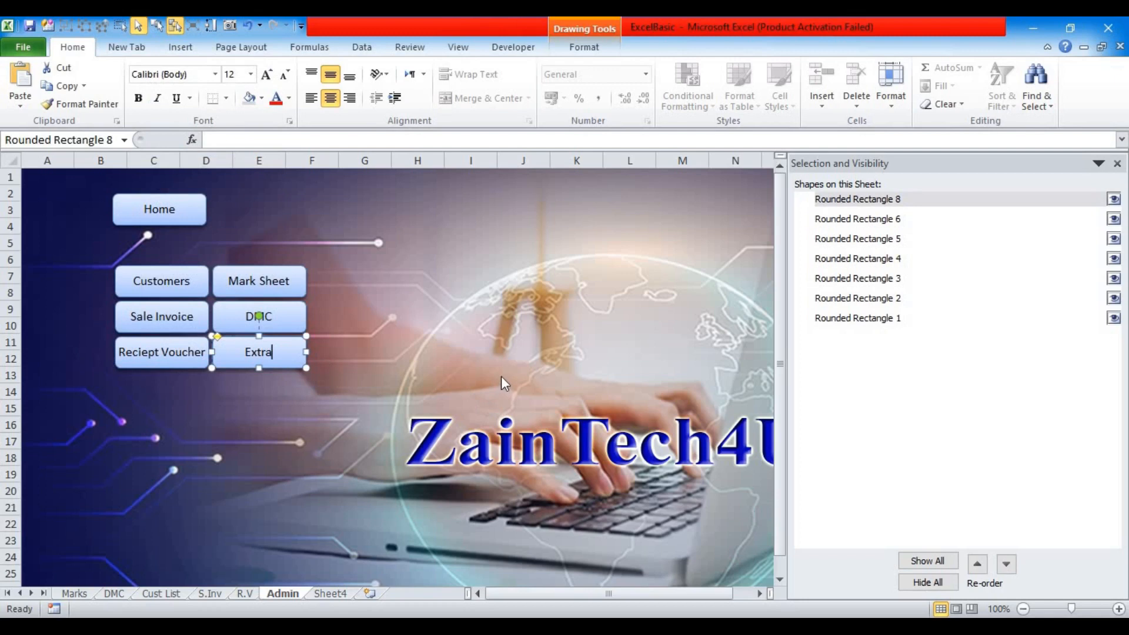
left_click(217, 248)
Enlarge the original Home button into a panel covering all six buttons and send it to the back
left_click(175, 209)
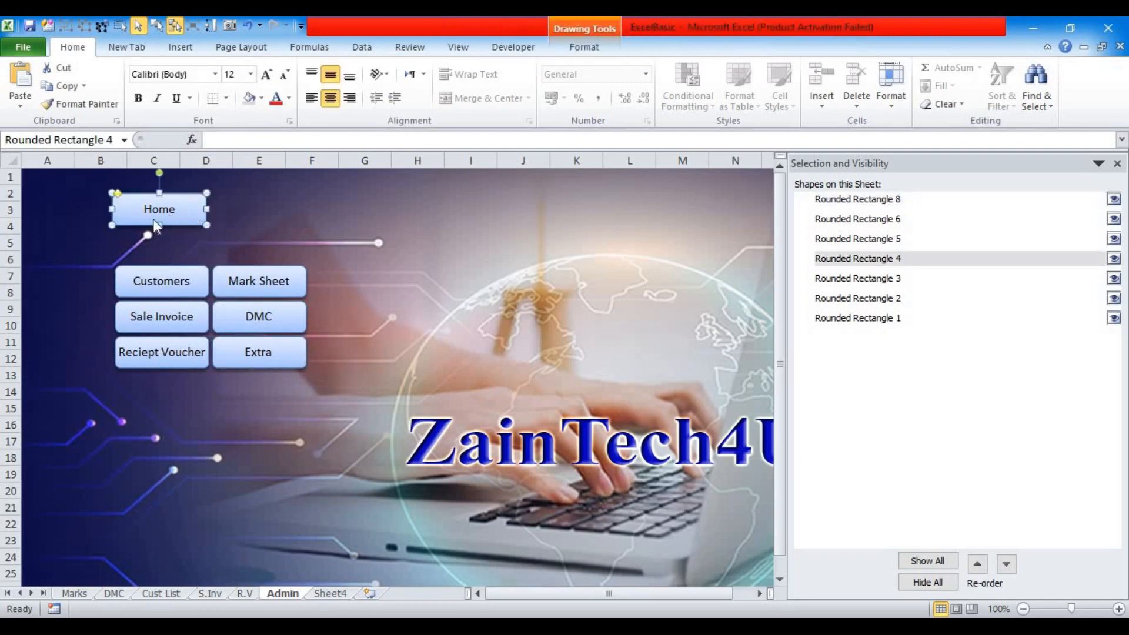
left_click_drag(159, 226, 166, 390)
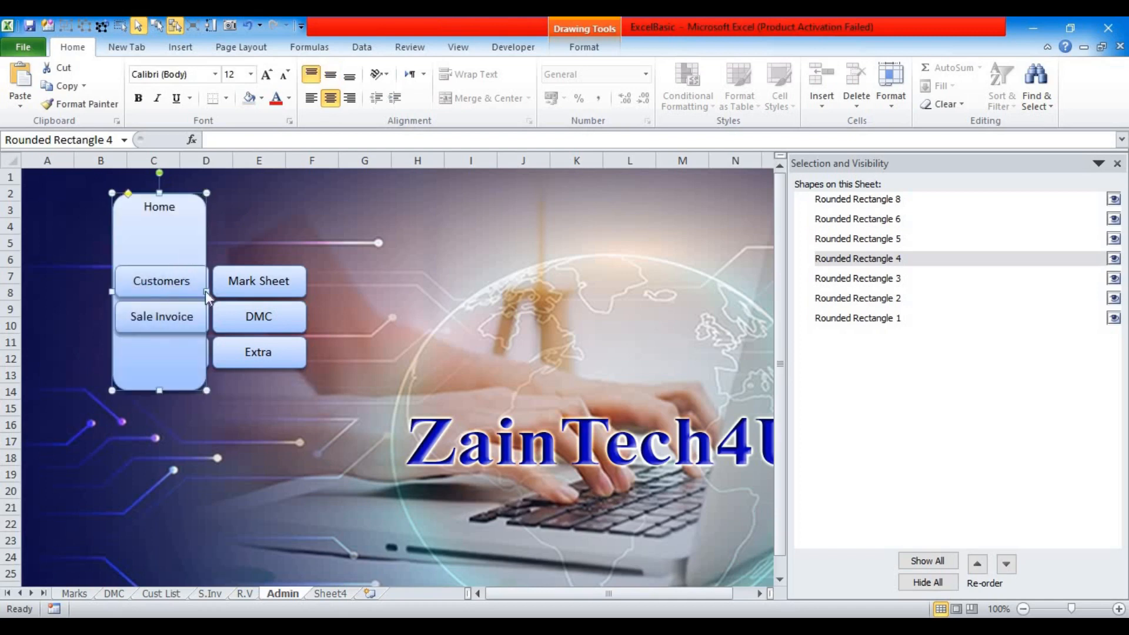
left_click_drag(232, 291, 327, 291)
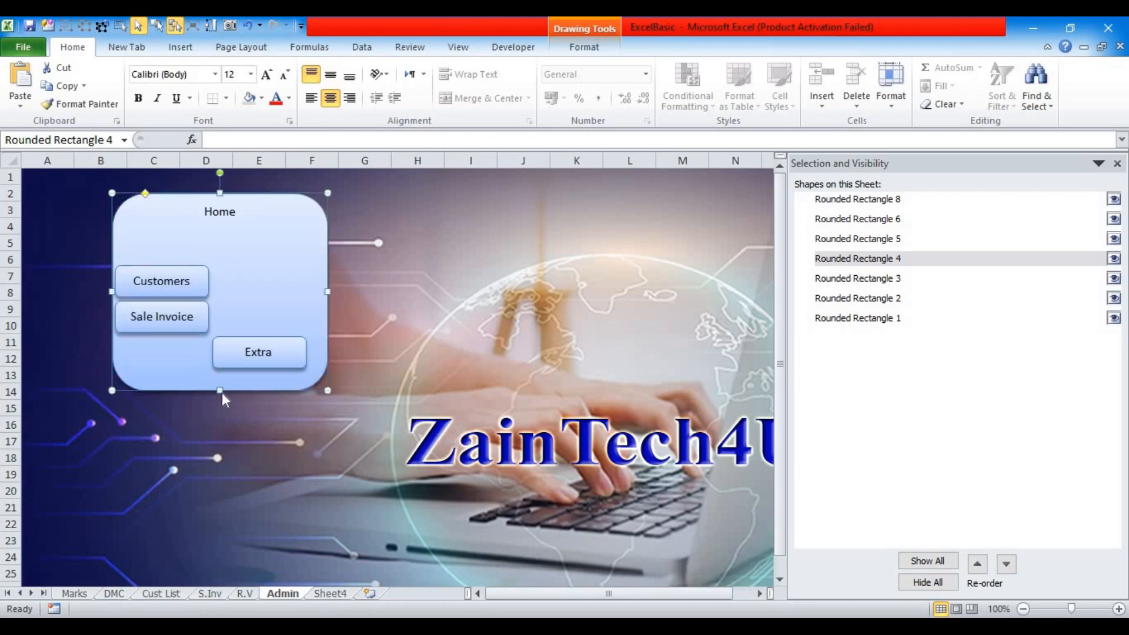
right_click(299, 218)
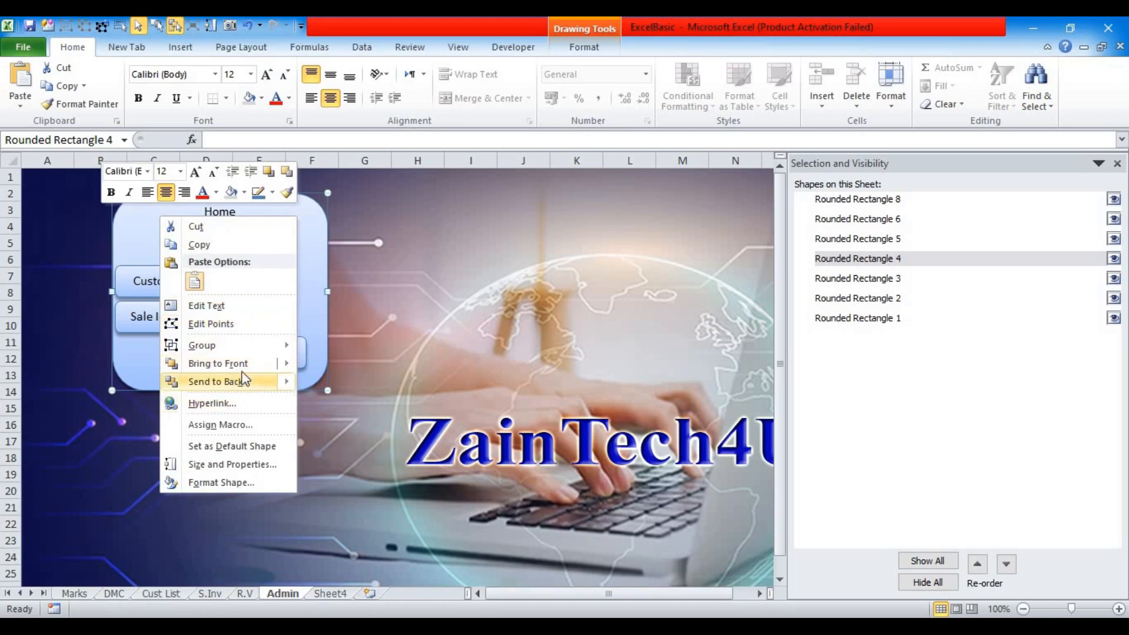
mouse_move(248, 386)
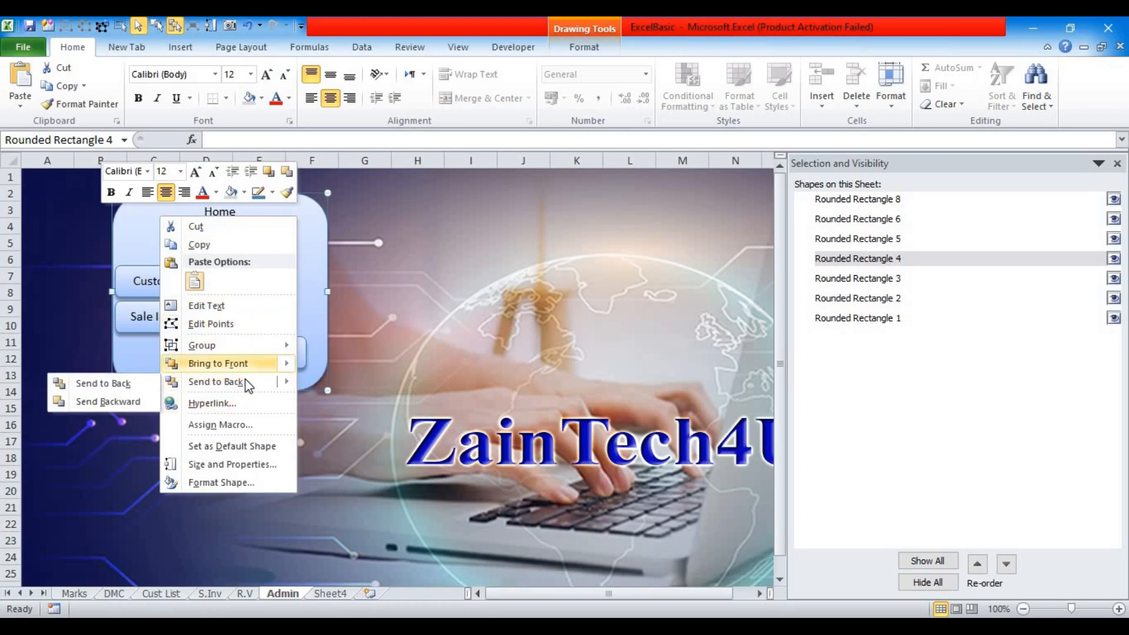
left_click(128, 387)
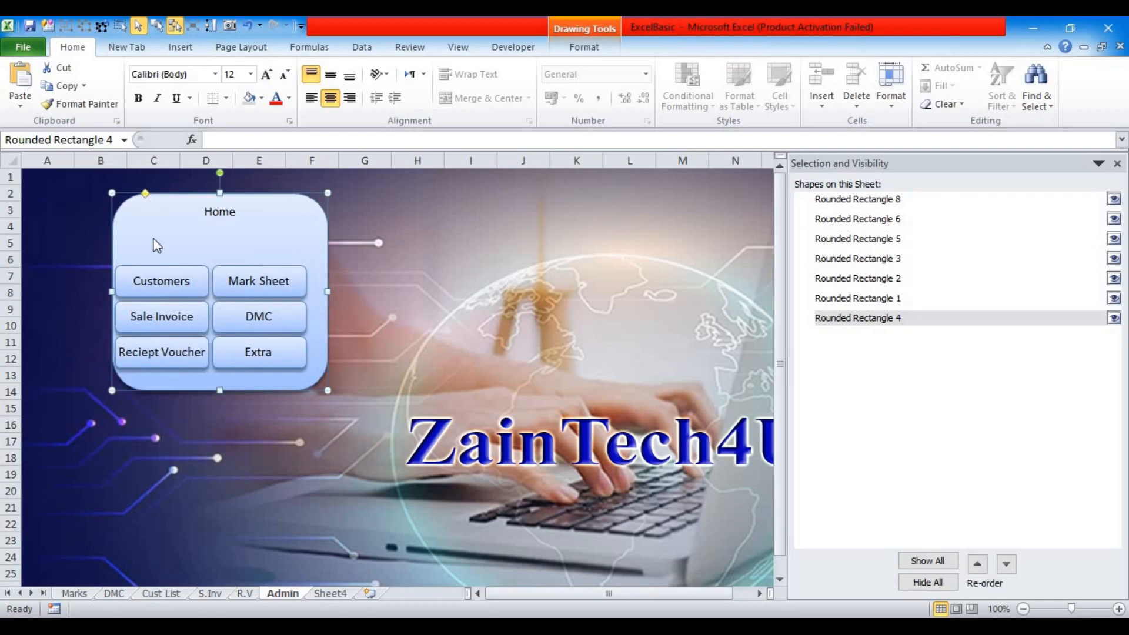
Move the Home panel so it is centred horizontally behind the two columns of buttons
left_click_drag(146, 240, 140, 241)
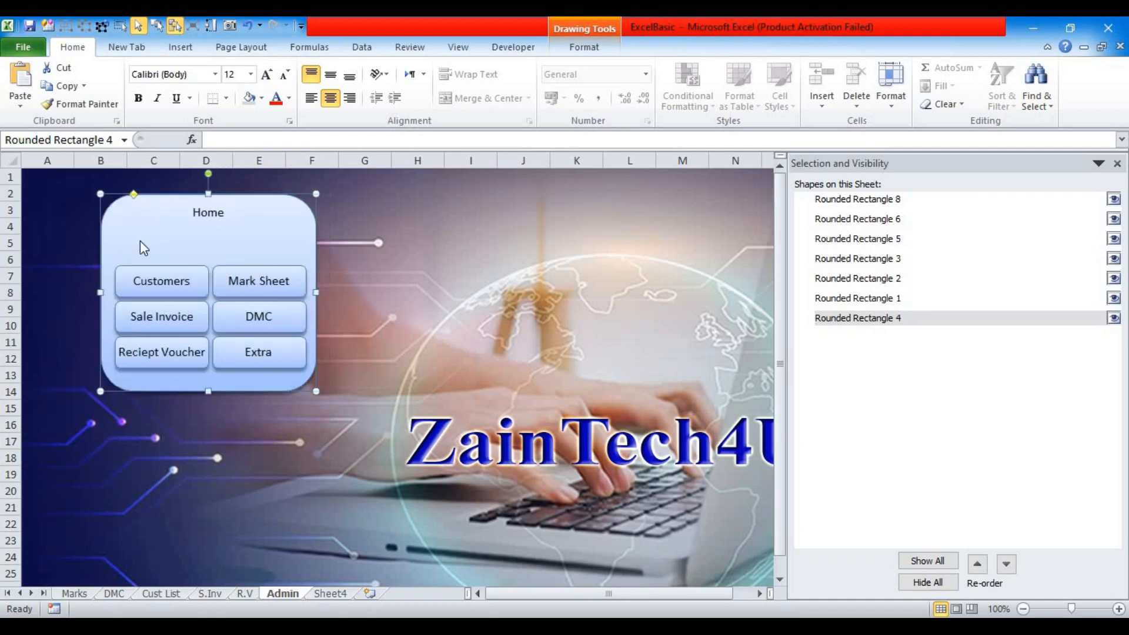
key("Right")
key("Right")
key("Right")
key("Right")
key("Right")
key("Right")
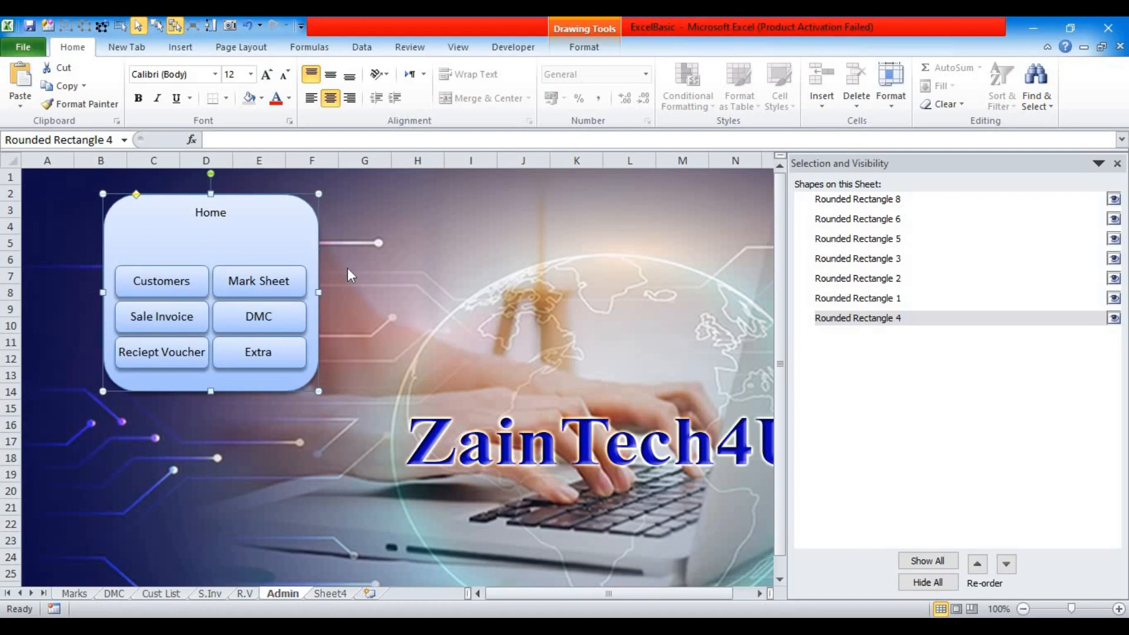
Increase the font size of the panel's Home title to 32
left_click(584, 47)
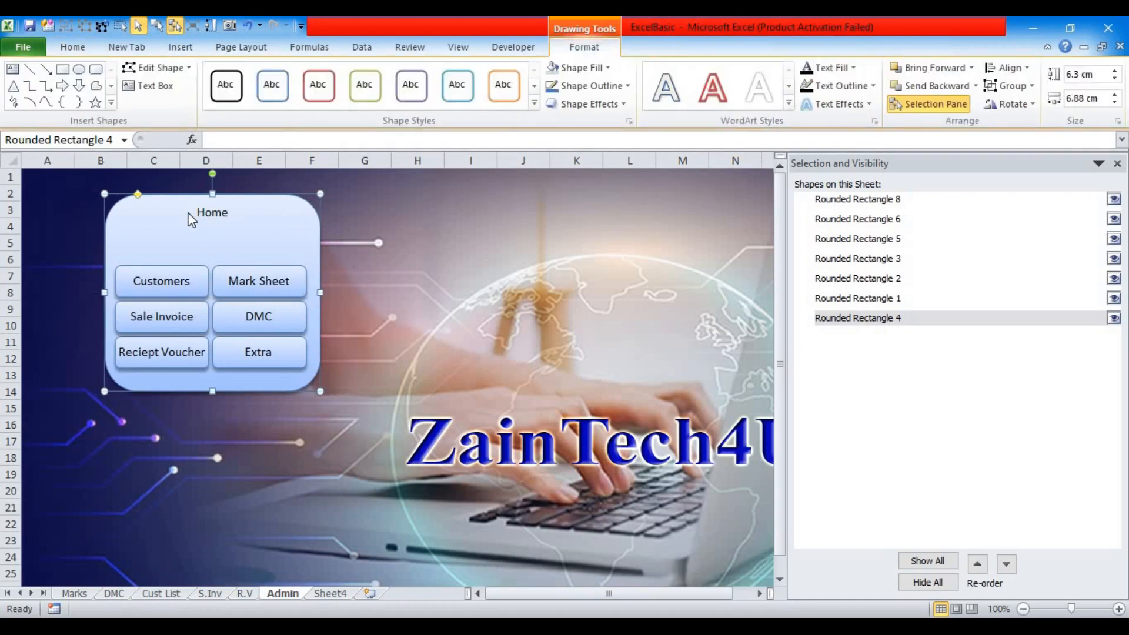
left_click(76, 47)
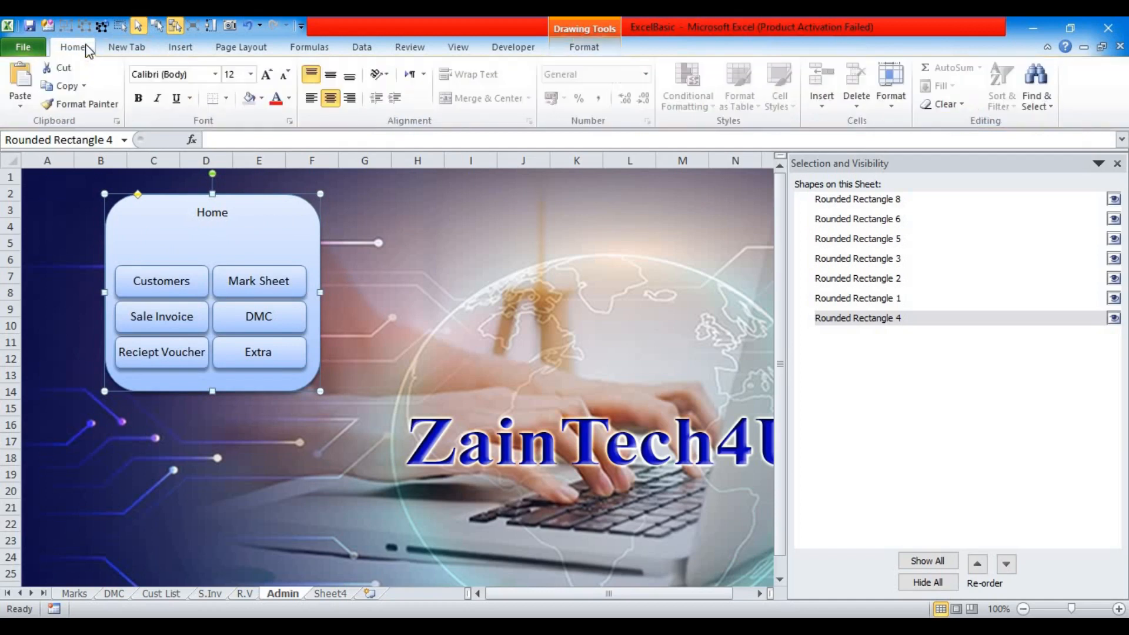
left_click(267, 76)
left_click(267, 76)
left_click(267, 75)
left_click(267, 75)
left_click(267, 75)
left_click(267, 76)
left_click(267, 75)
left_click(267, 75)
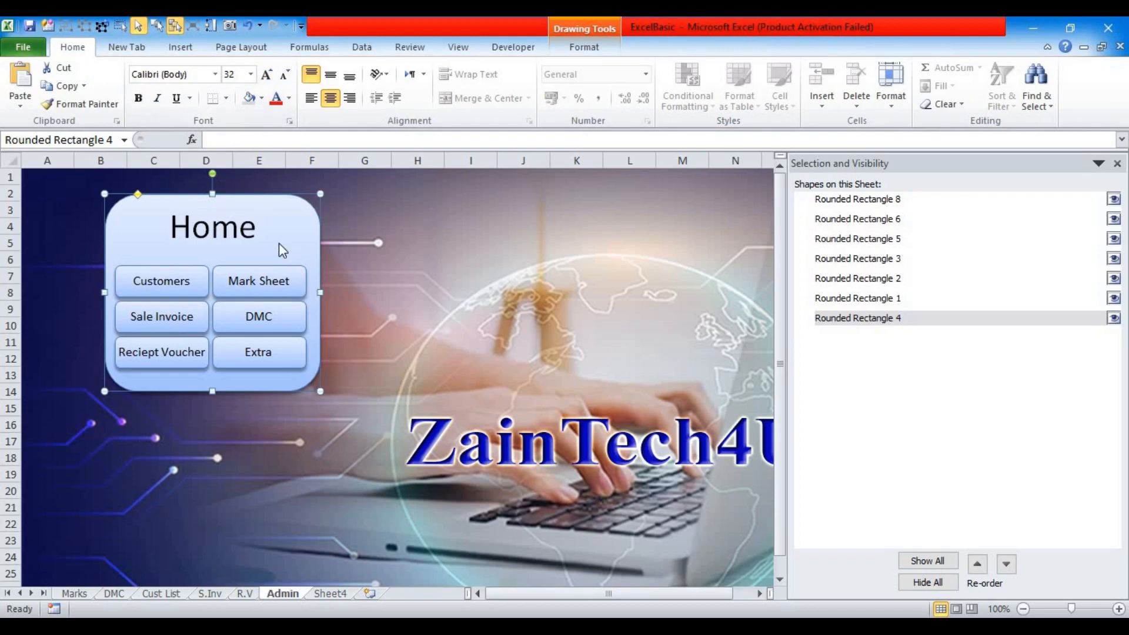
Replace the panel's Home title with Dash Board
left_click(263, 231)
left_click(260, 231)
left_click_drag(257, 229, 166, 225)
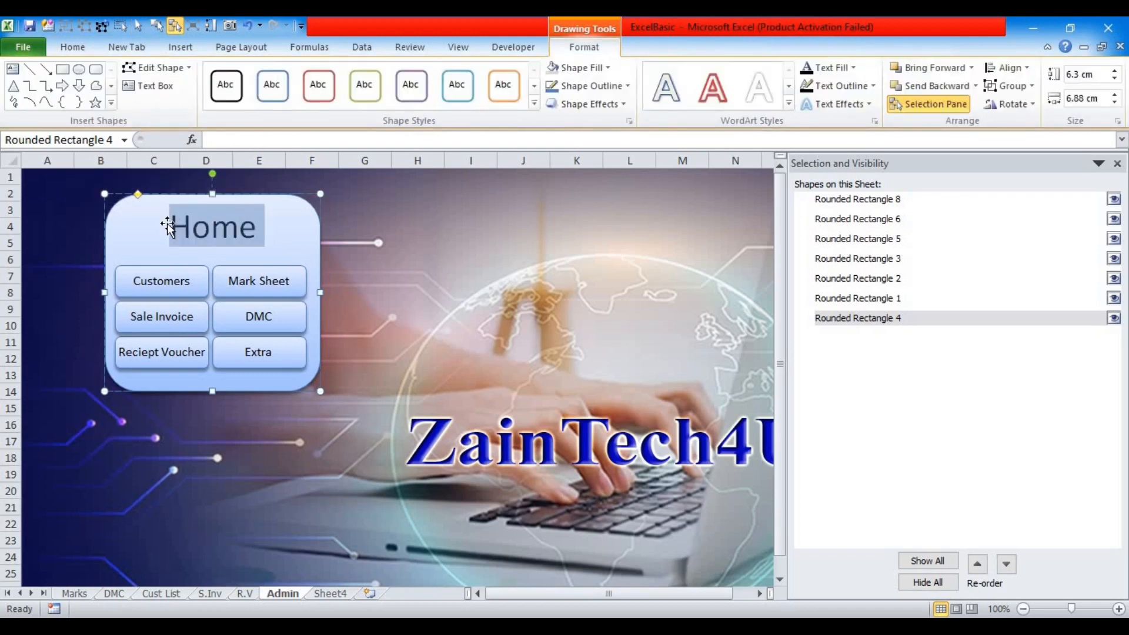
type("Dash ")
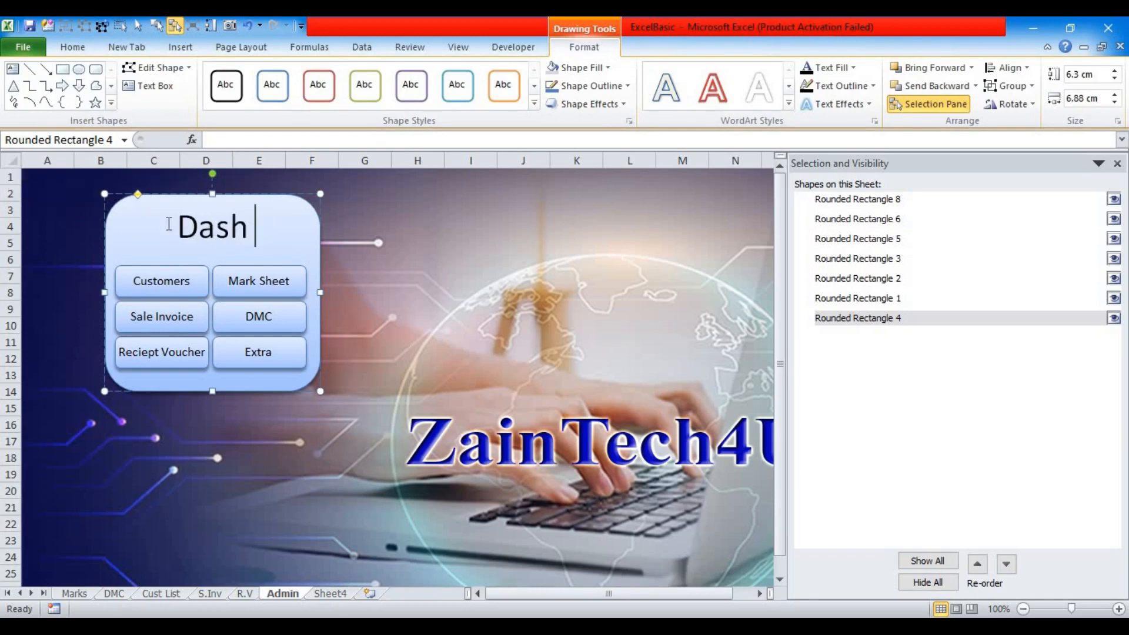
type("Board")
left_click(469, 242)
Reduce the Dash Board panel to 5.9 cm high by 6.8 cm wide and nudge it down behind the buttons
left_click(303, 233)
key("Down")
key("Down")
key("Down")
key("Down")
key("Down")
key("Down")
key("Down")
key("Down")
key("Down")
key("Down")
key("Down")
key("Down")
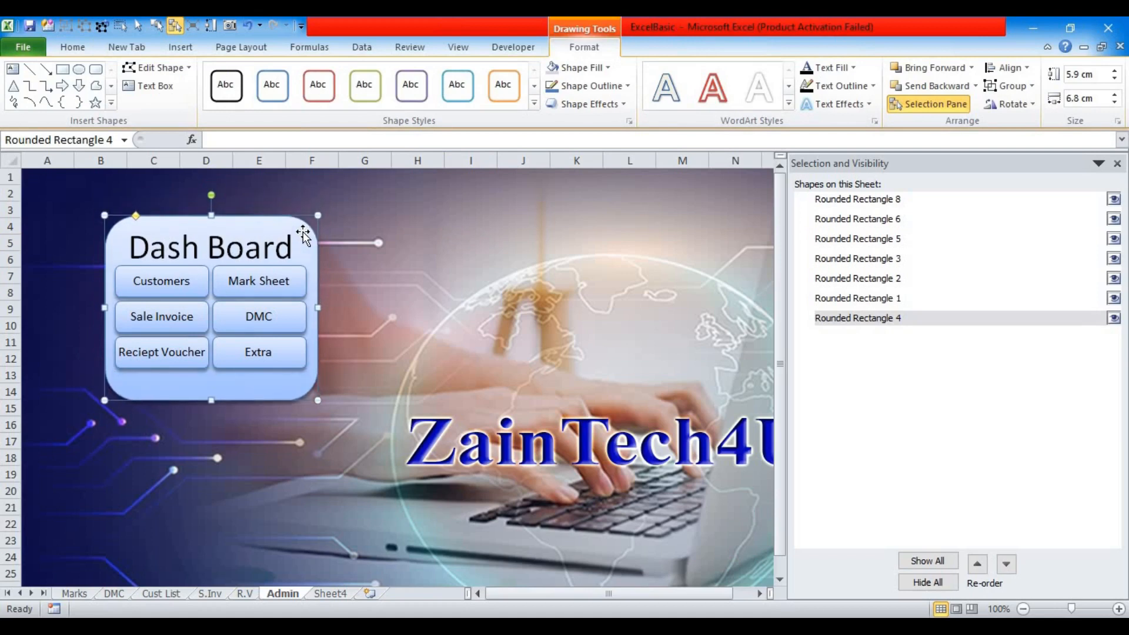
Reduce the height of the Dash Board background panel to 5.3 cm
left_click(405, 334)
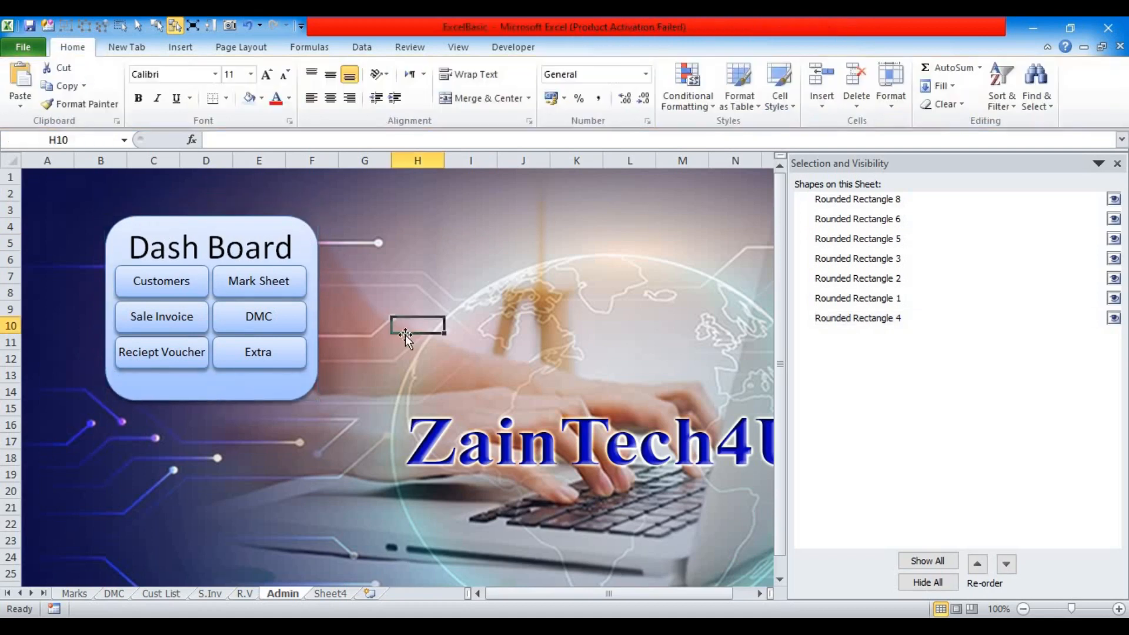
left_click(310, 376)
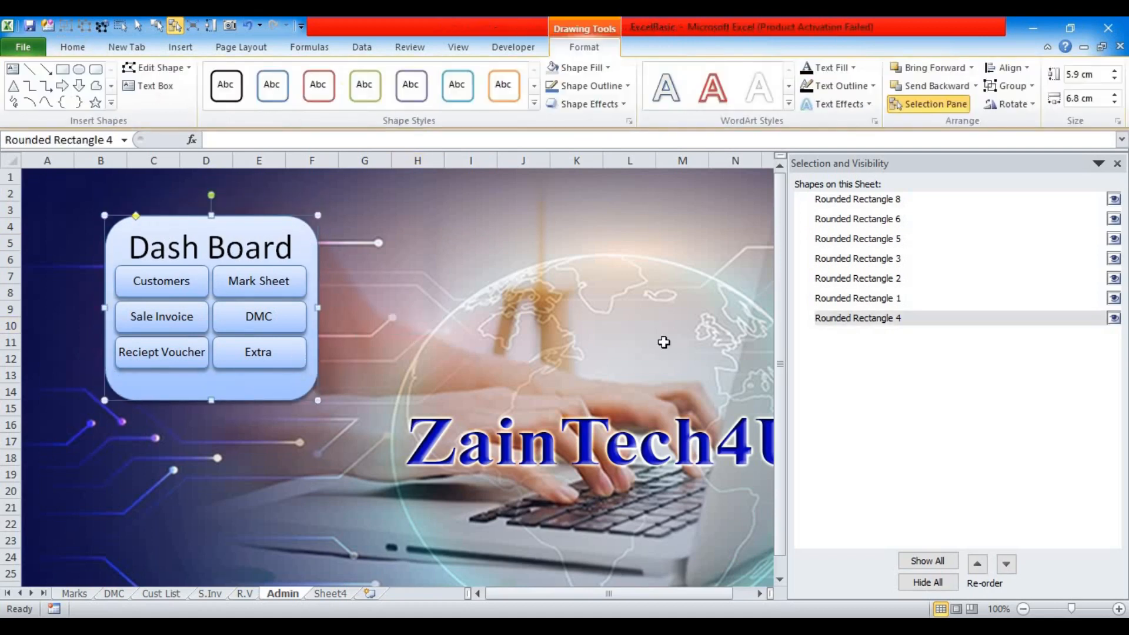
left_click(1115, 79)
left_click(1115, 80)
left_click(1115, 80)
left_click(1116, 79)
left_click(1116, 79)
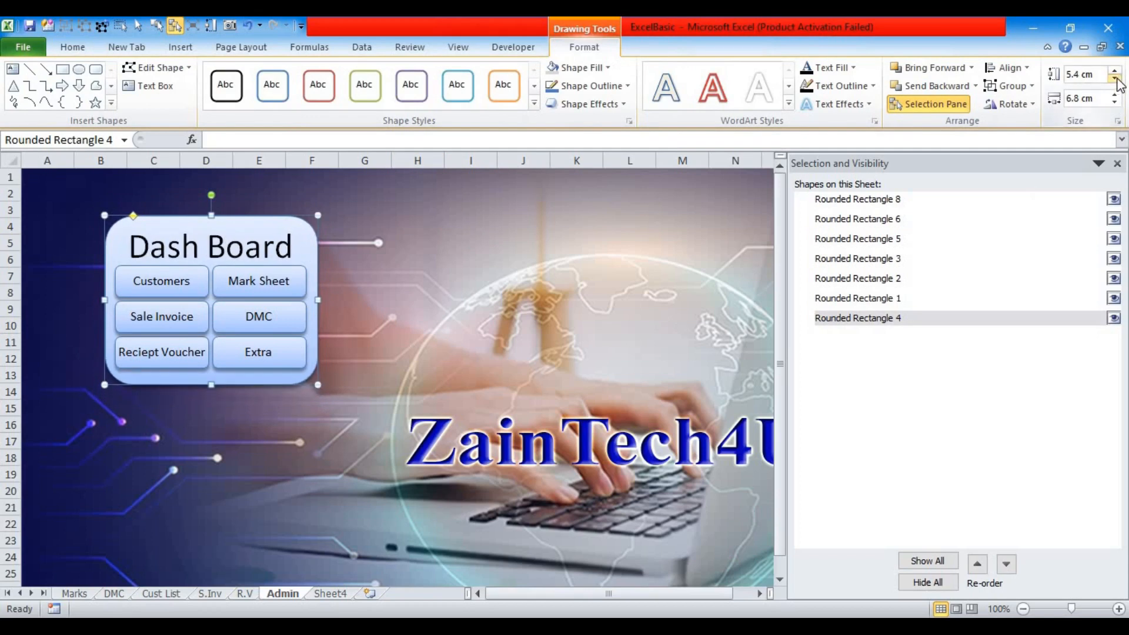
left_click(540, 246)
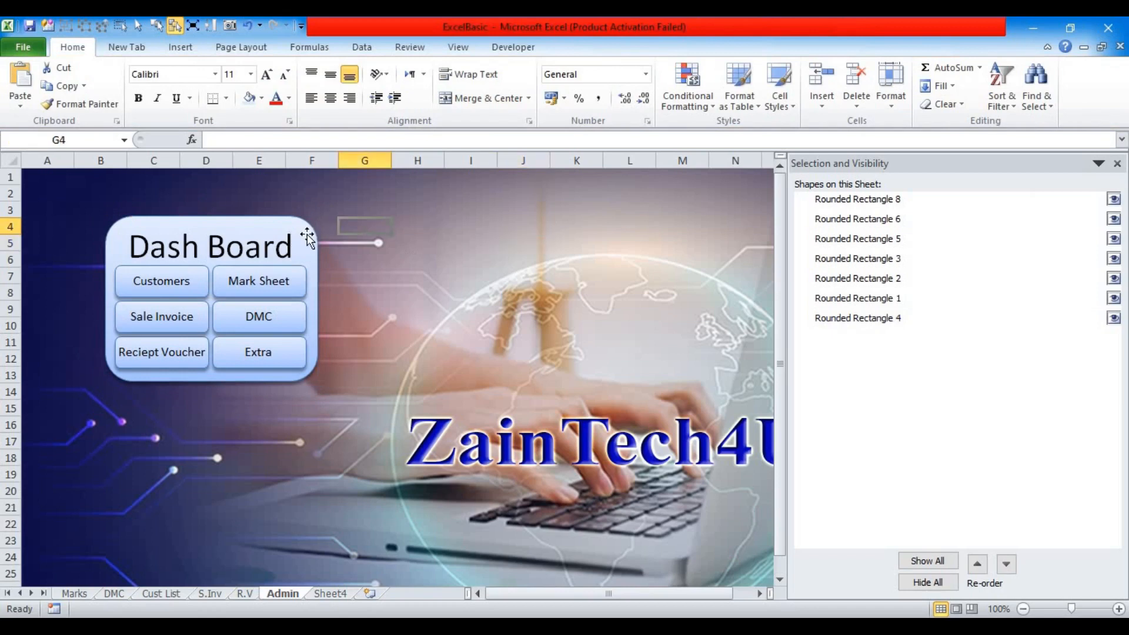
left_click(309, 238)
left_click(390, 216)
Select the Dash Board panel with all six navigation buttons and group them into one object
left_click(138, 27)
mouse_move(63, 185)
left_mouse_down()
mouse_move(393, 379)
mouse_move(416, 422)
left_mouse_up()
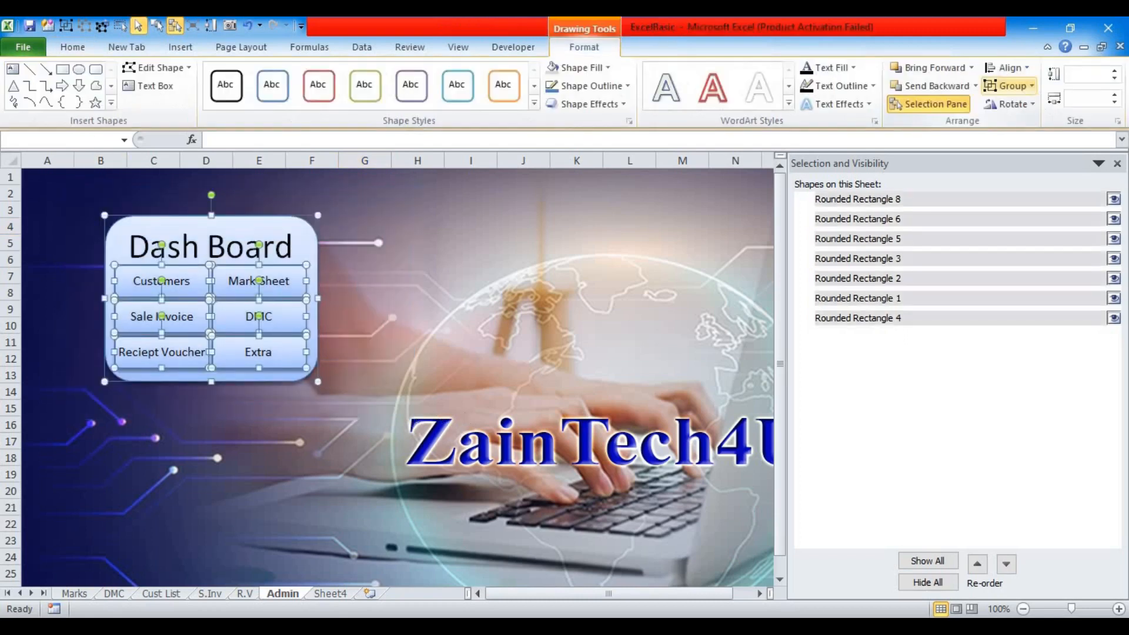
left_click(1008, 86)
left_click(988, 106)
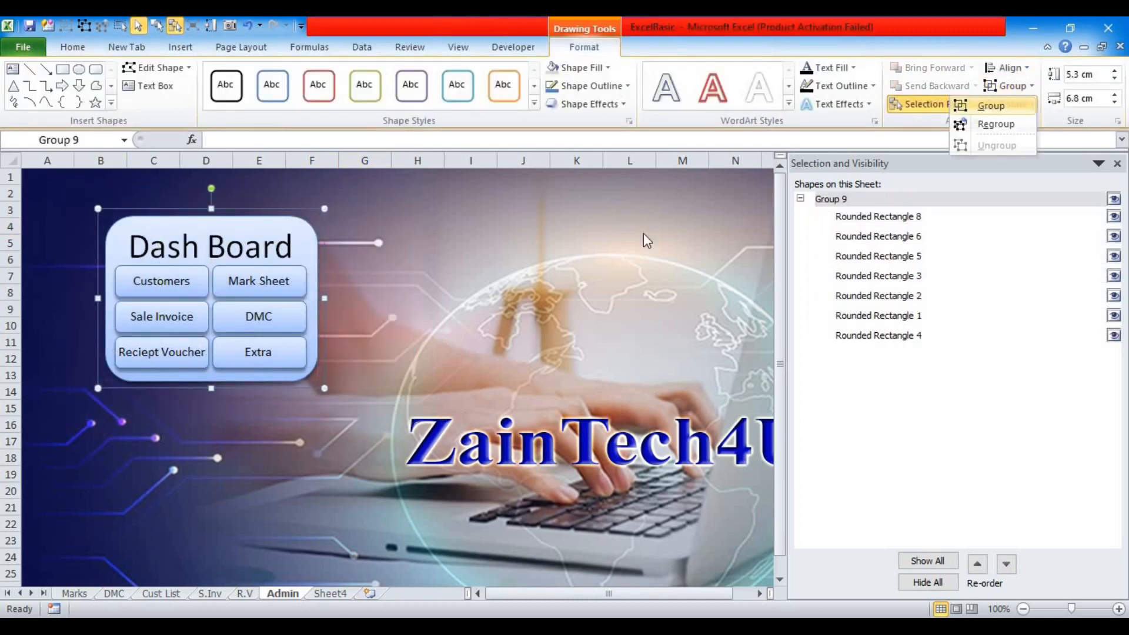
Check the size and object positioning properties of the grouped dashboard
right_click(315, 217)
left_click(443, 228)
right_click(309, 247)
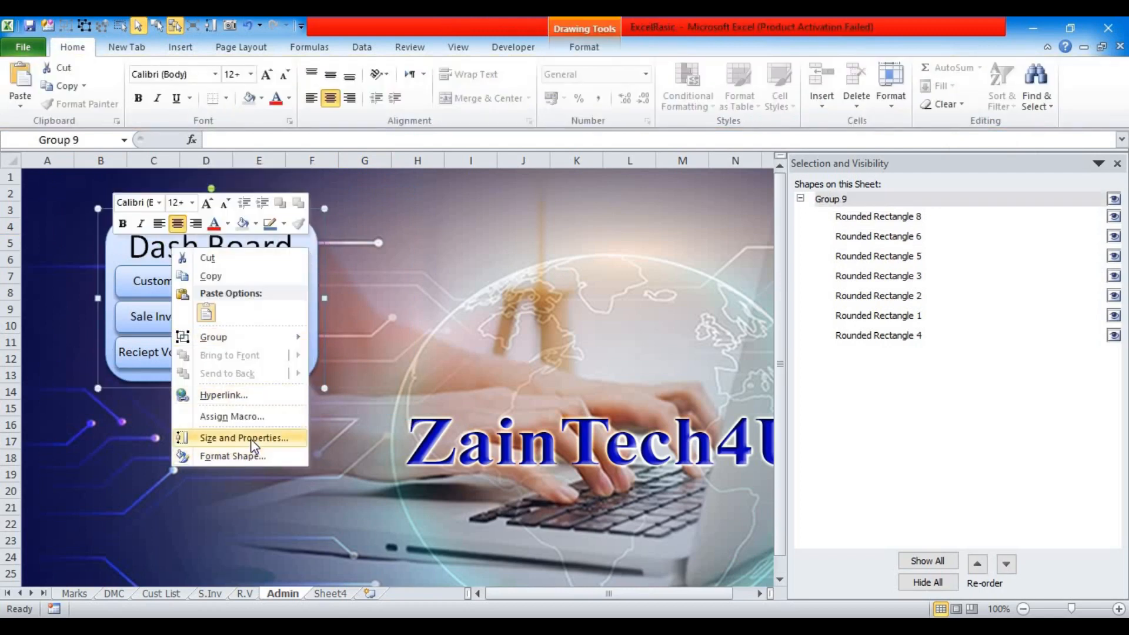
left_click(250, 440)
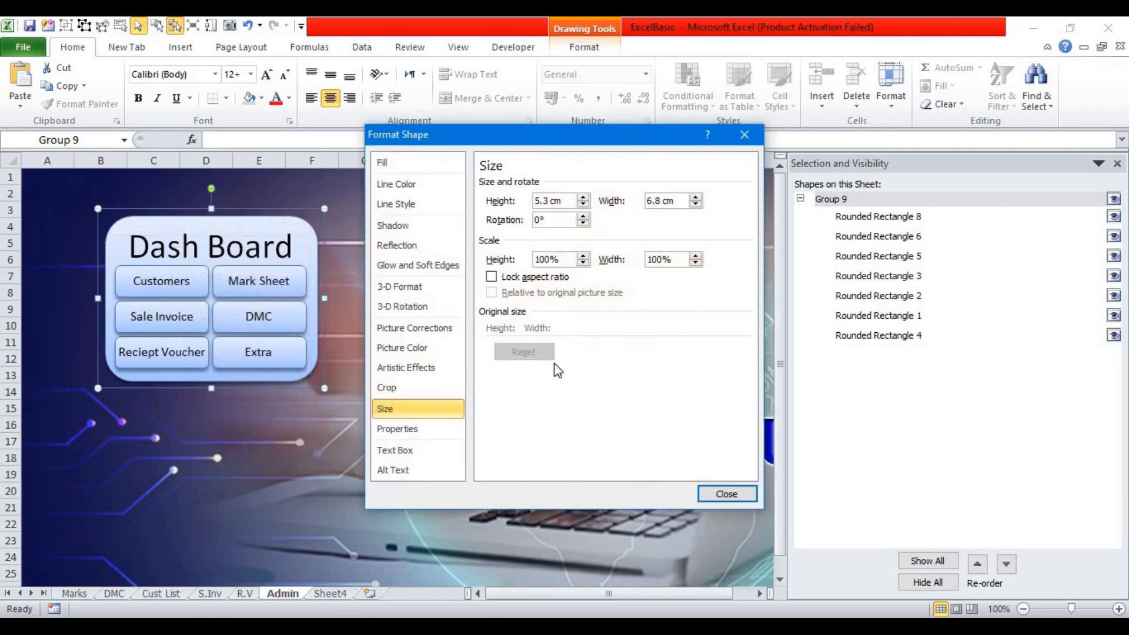
left_click(407, 430)
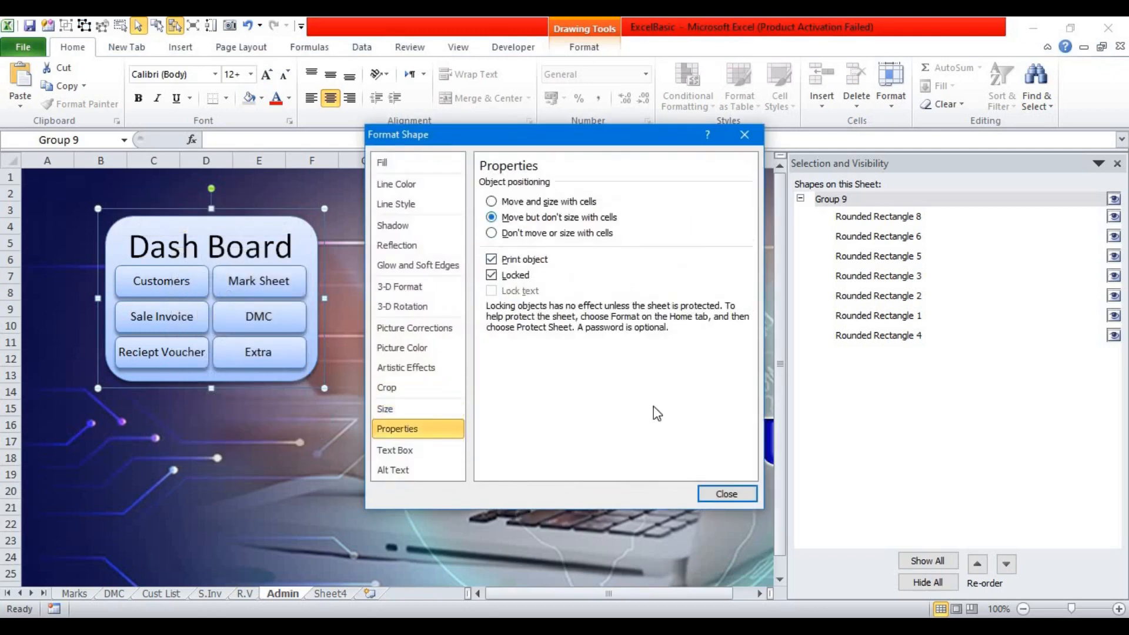
left_click(721, 496)
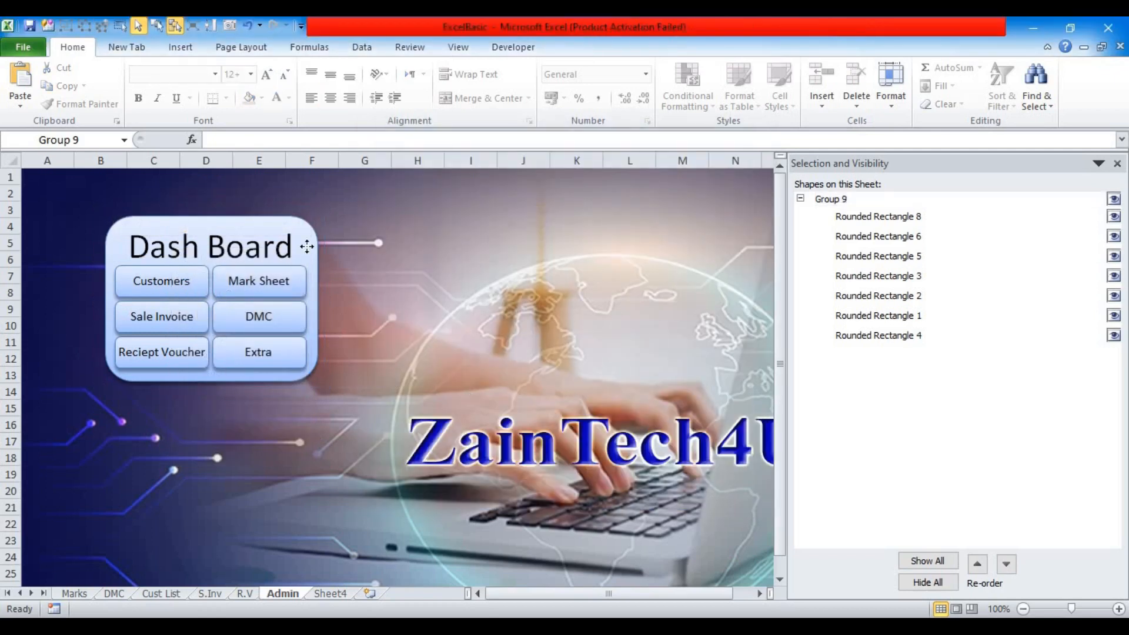
Move the grouped dashboard up and left into the upper-left corner of the Admin sheet, around cells A1 to E11
left_click(307, 247)
key("Up")
key("Up")
key("Up")
key("Up")
key("Up")
key("Up")
key("Up")
key("Up")
key("Up")
key("Up")
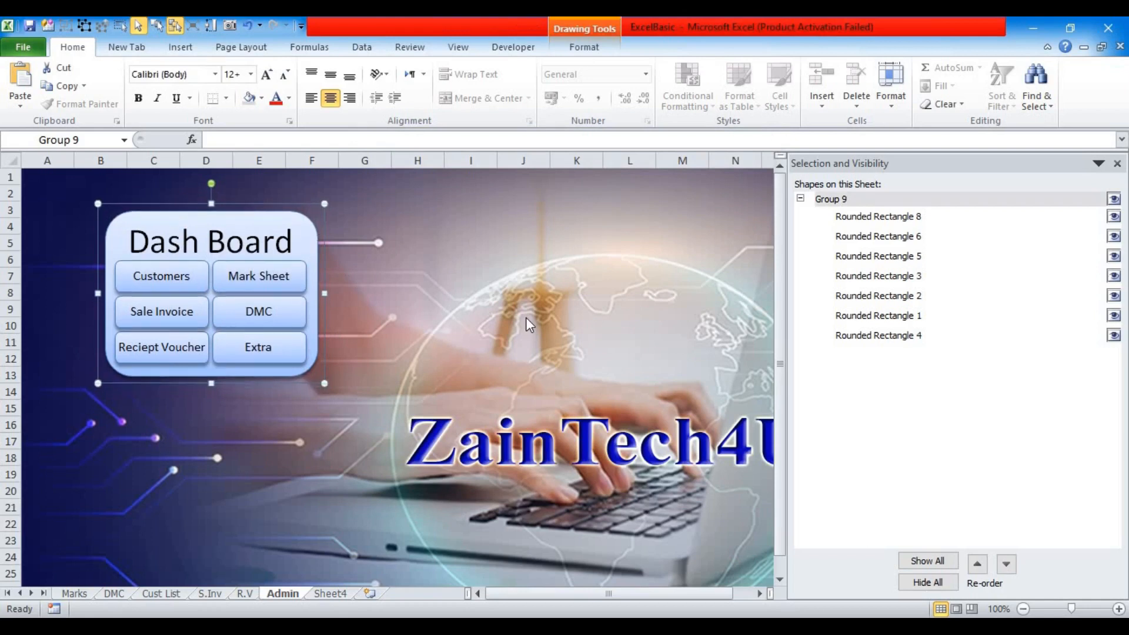
key("Up")
key("Up")
key("Up")
key("Left")
key("Left")
key("Left")
key("Left")
key("Left")
key("Left")
key("Left")
key("Left")
key("Left")
key("Left")
key("Left")
key("Left")
key("Left")
key("Left")
key("Left")
key("Left")
key("Left")
key("Left")
key("Left")
key("Left")
key("Left")
key("Left")
key("Left")
key("Left")
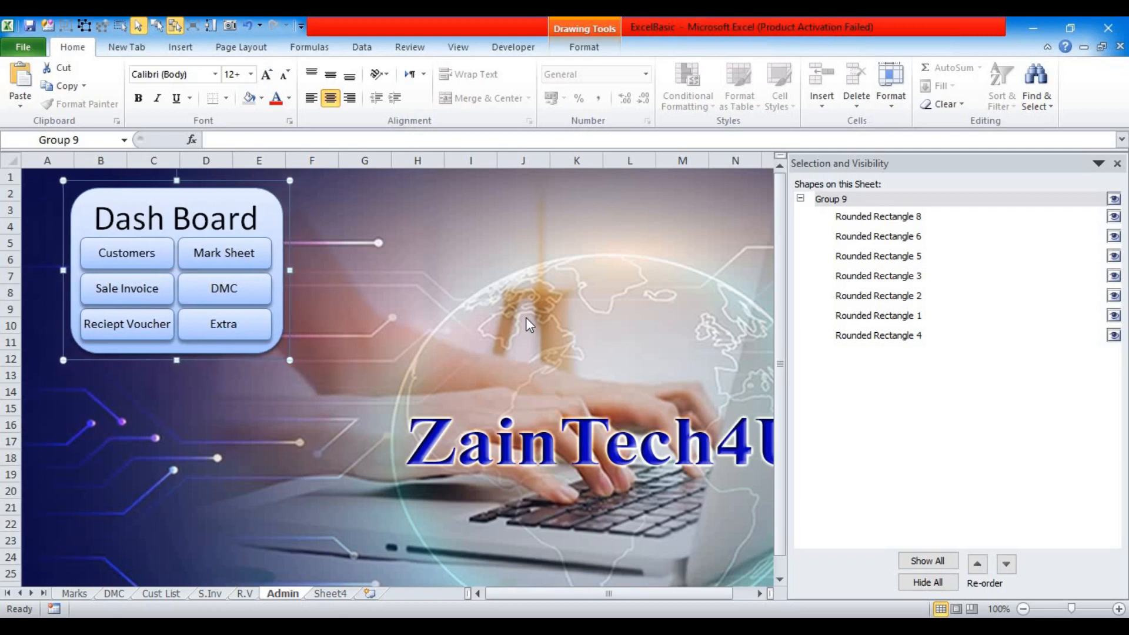
key("Left")
key("Left")
key("Up")
key("Up")
key("Up")
key("Up")
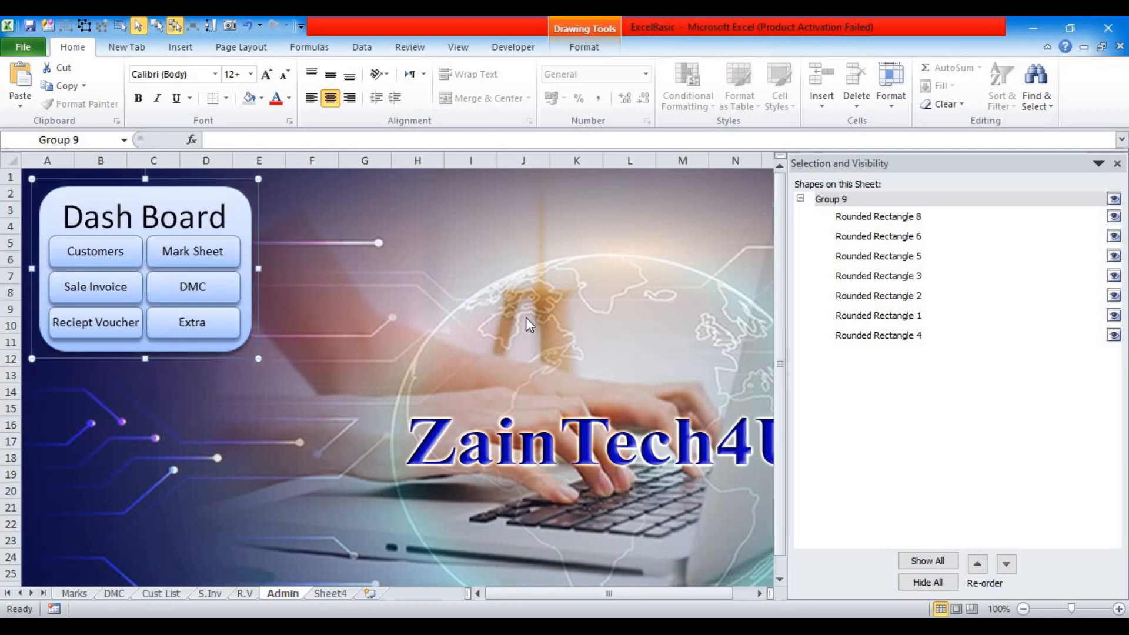
key("Left")
key("Left")
key("Left")
key("Up")
key("Left")
key("Down")
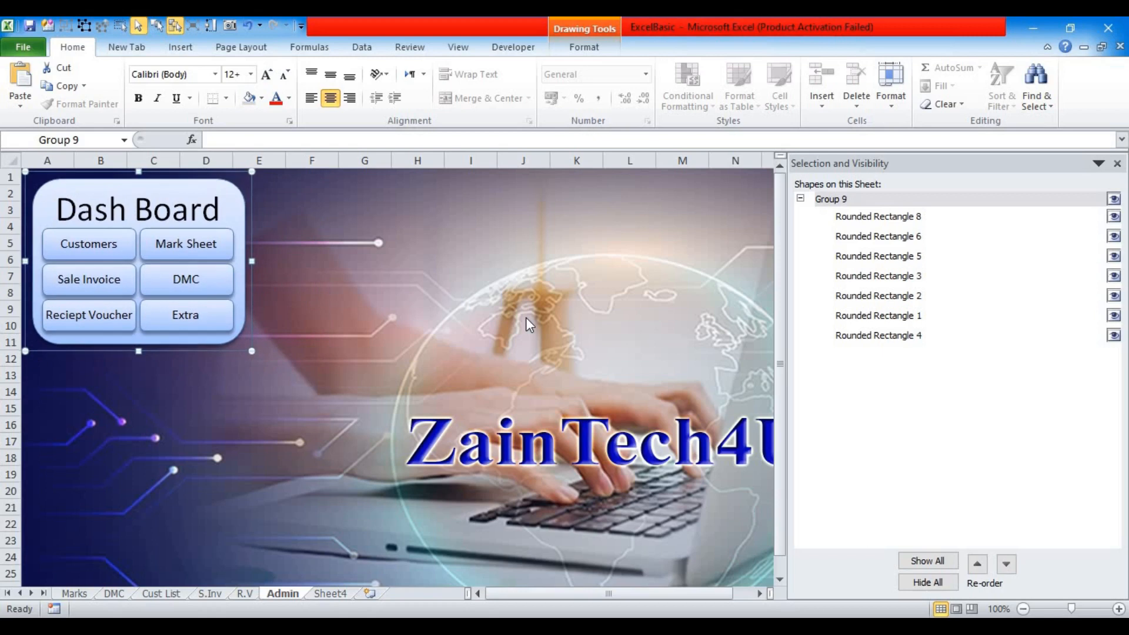
Close the Selection and Visibility pane and turn off the object selection mode
left_click(418, 291)
left_click(1118, 164)
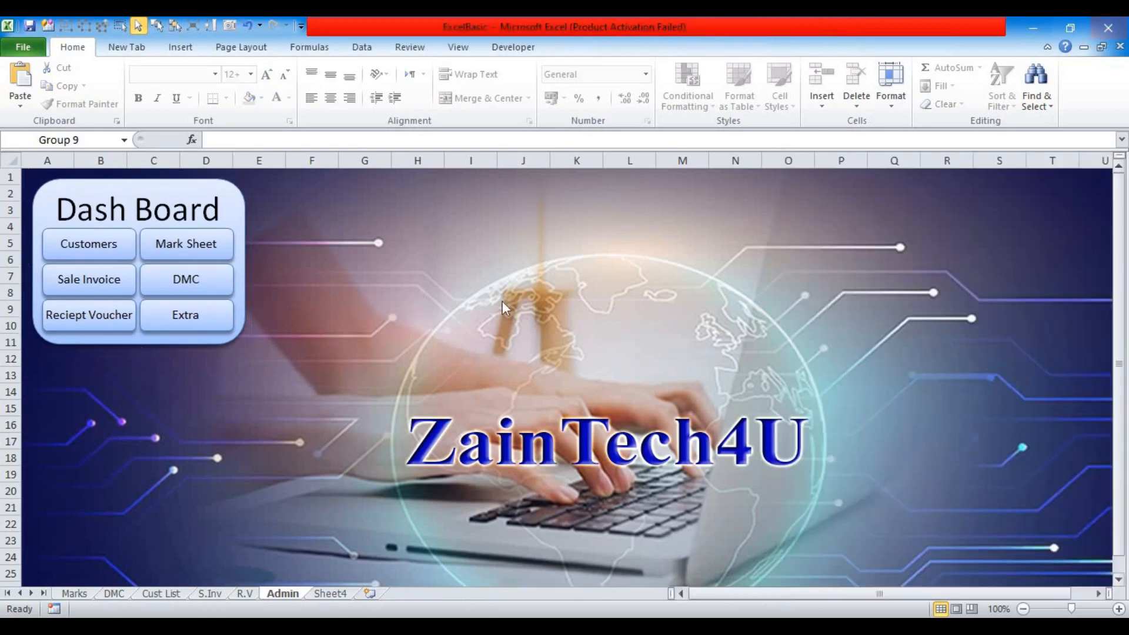
left_click(106, 244)
left_click(140, 26)
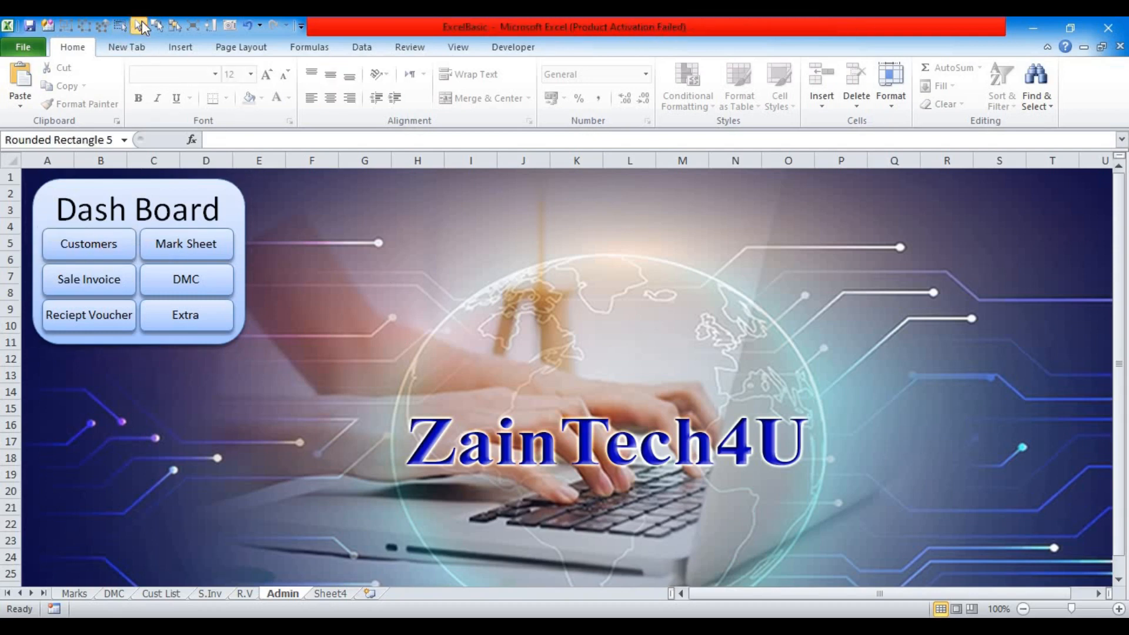
left_click(142, 26)
Test the dashboard's Customers link, follow the Sale Invoice and Reciept Voucher links, and return to Admin through Home
left_click(77, 242)
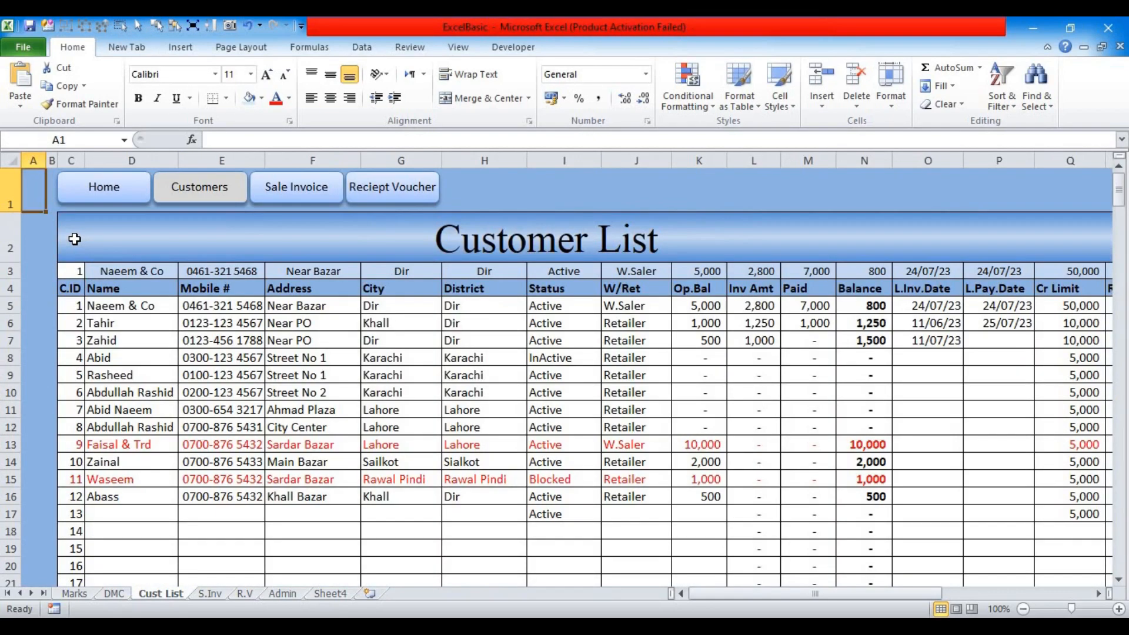
left_click(293, 196)
left_click(366, 191)
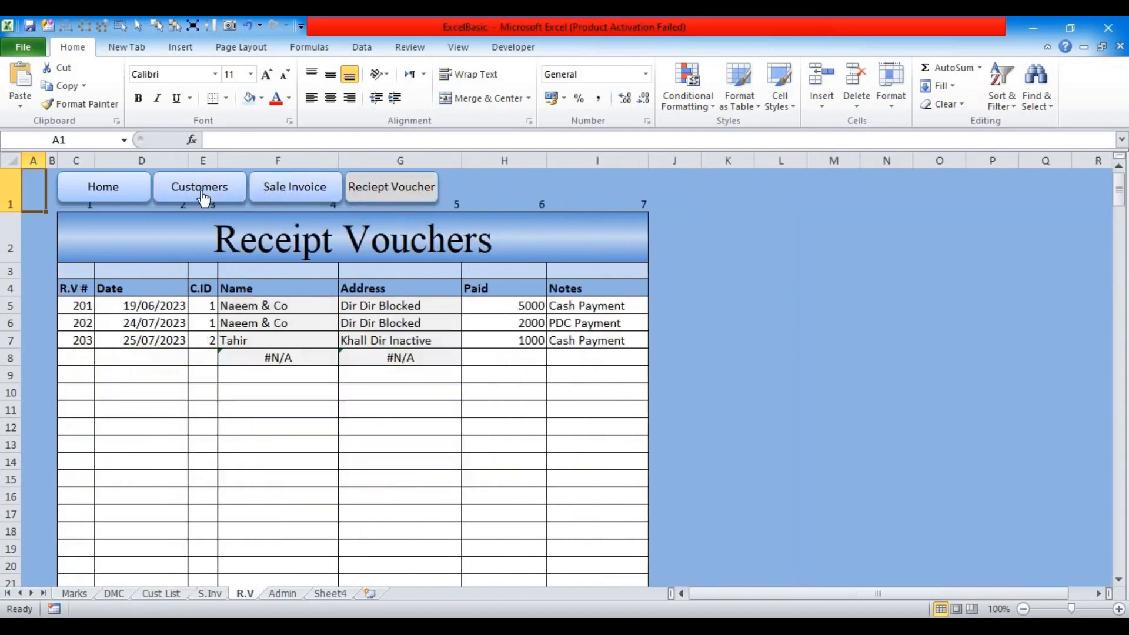
left_click(112, 188)
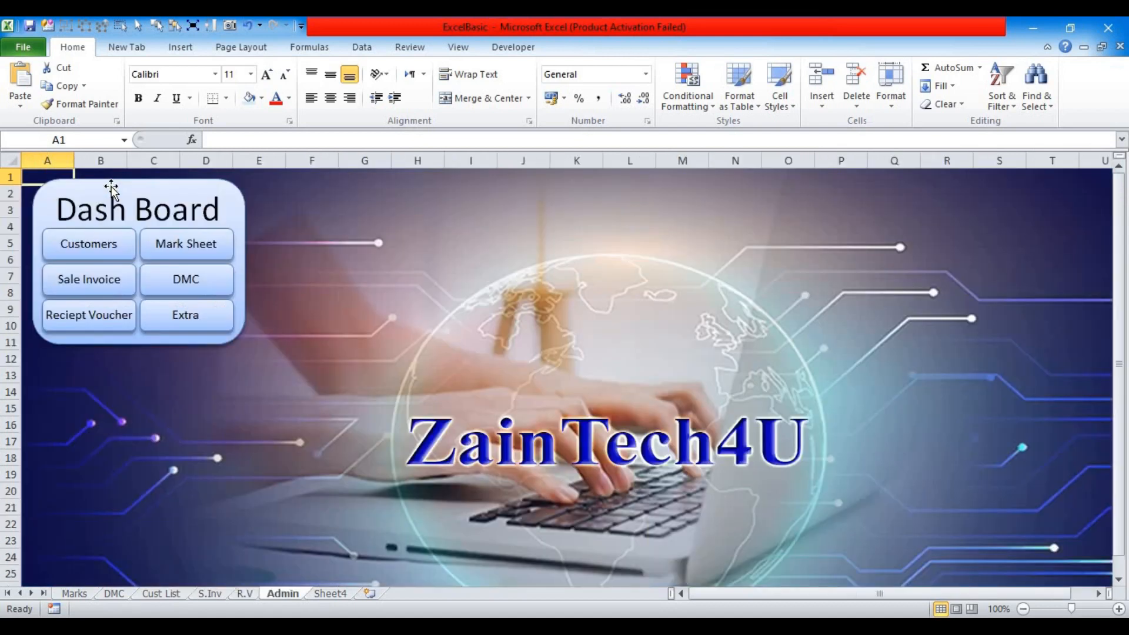
Test the Mark Sheet link, go through DMC and Home back to the dashboard, and test its Sale Invoice link
left_click(185, 252)
left_click(237, 192)
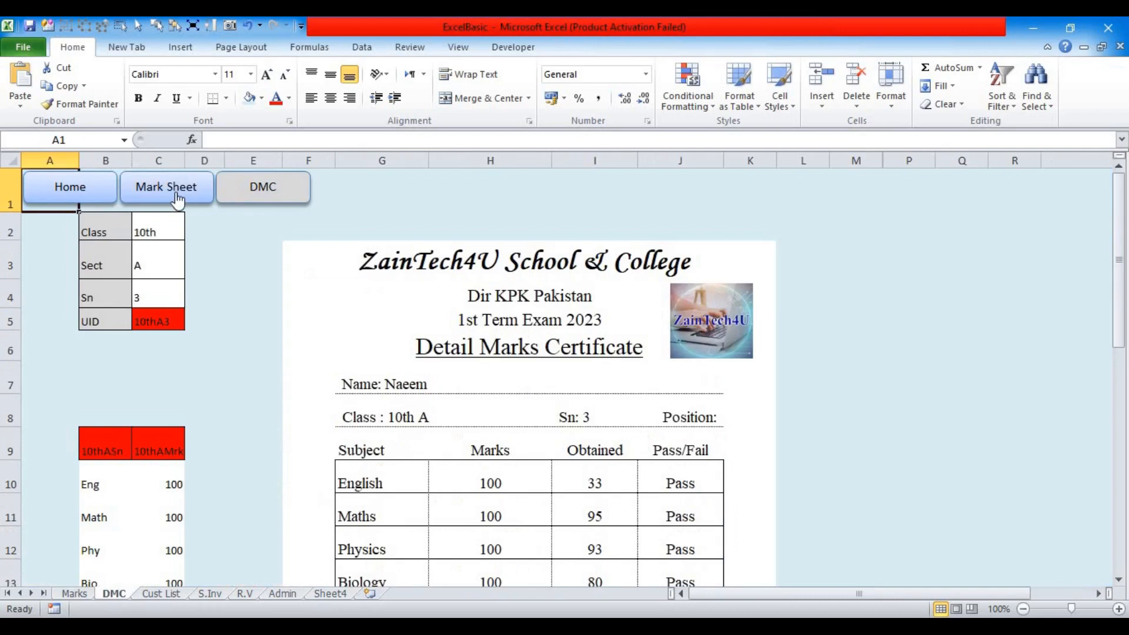
left_click(81, 197)
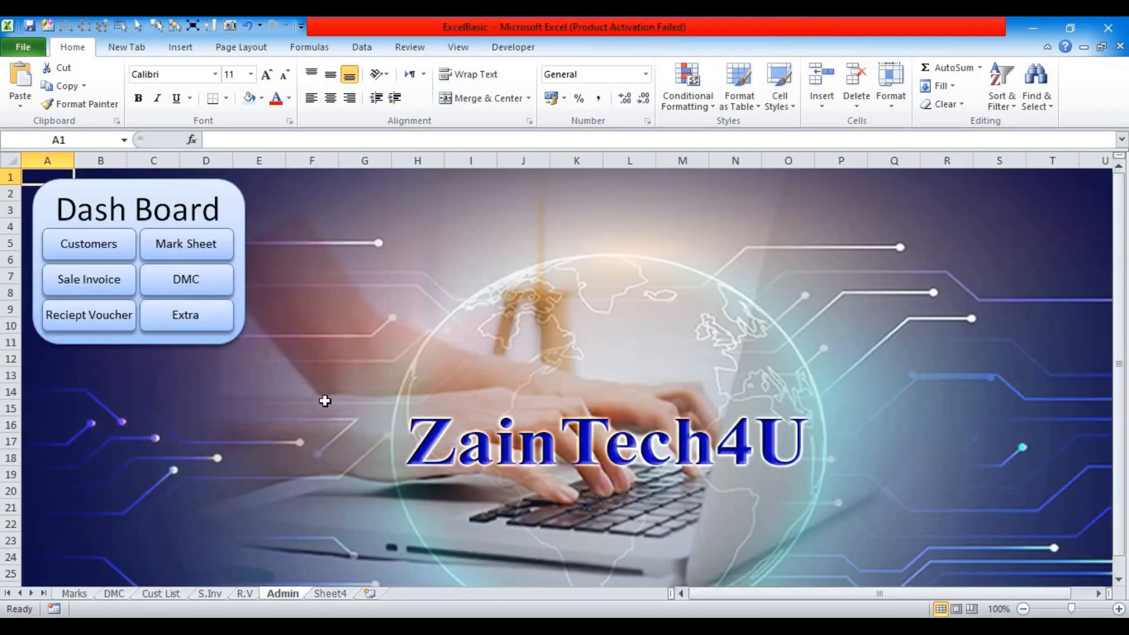
left_click(94, 282)
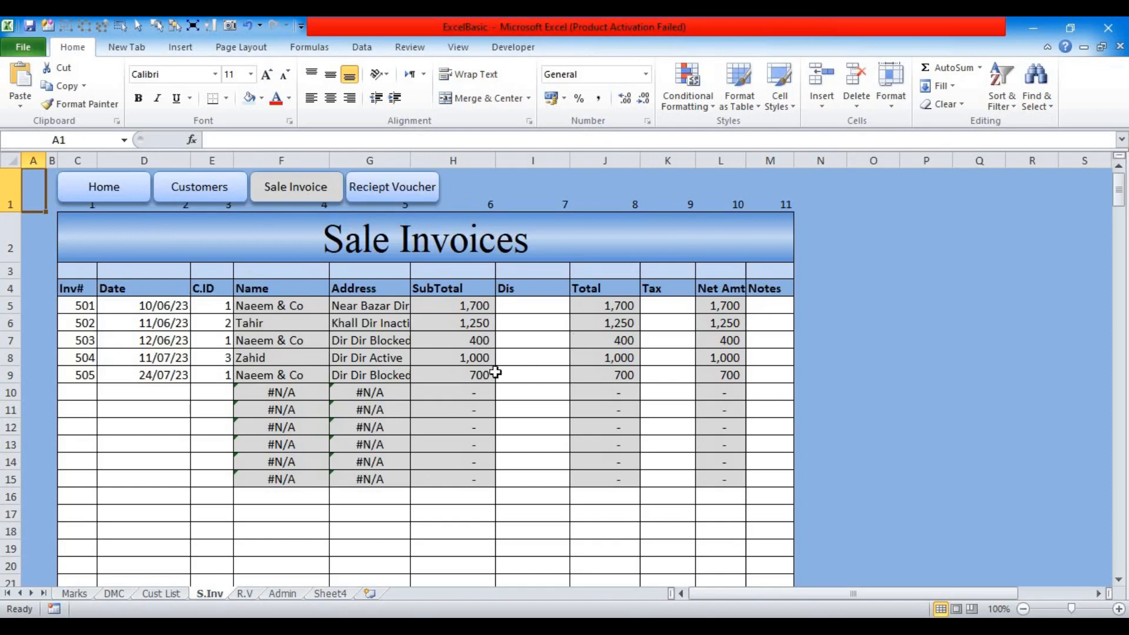